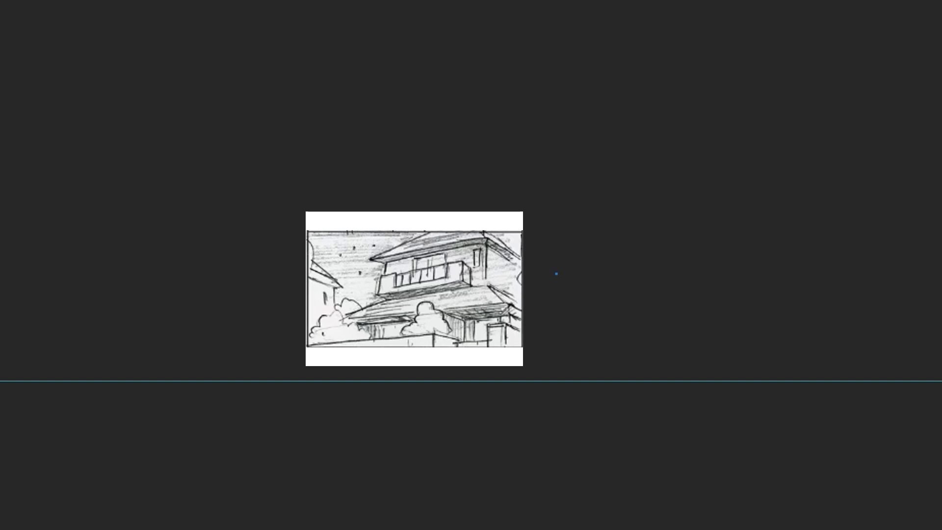
# - Draw two perspective guide paths across the storyboard house that converge towards a left vanishing point on the horizon line
pyautogui.click(0, 370)
pyautogui.click(587, 304)
pyautogui.moveTo(556, 273); pyautogui.dragTo(537, 224)
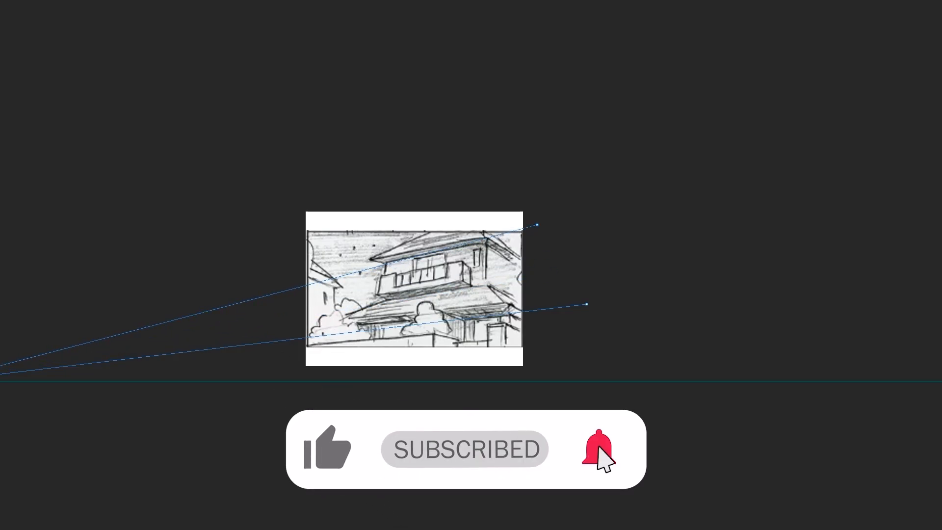
# - Nudge the left vanishing point and fit its two guides to the upper roof's front eave and the boundary wall's top edge
pyautogui.hotkey('shift', 'Left')
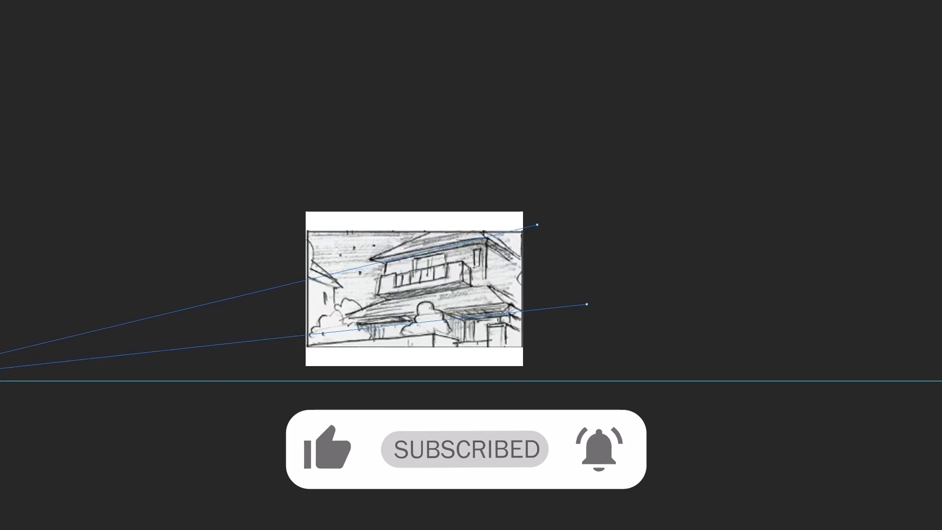
pyautogui.hotkey('shift', 'Down')
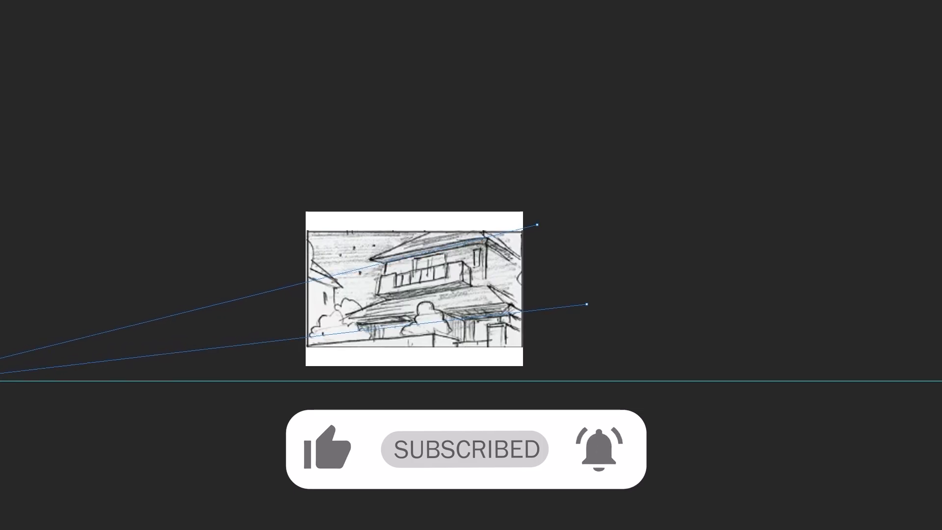
pyautogui.press('Up')
pyautogui.press('Up')
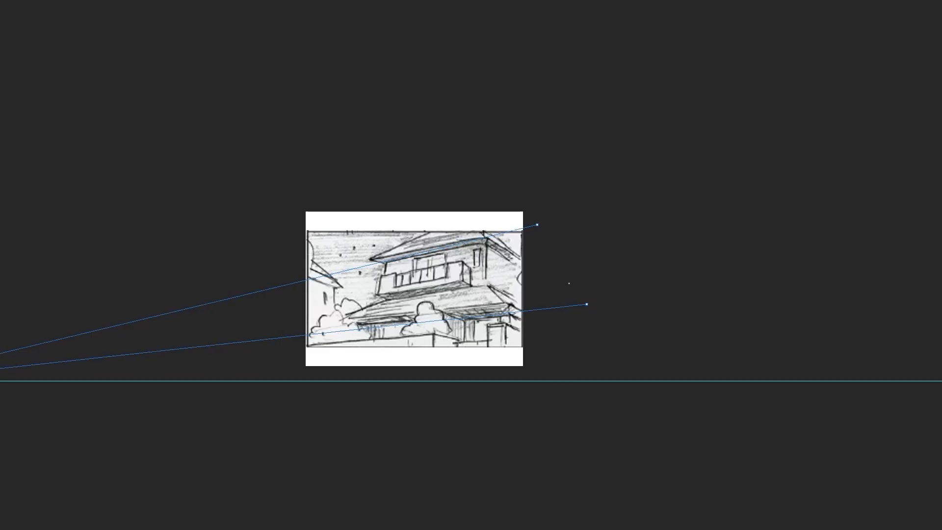
pyautogui.moveTo(587, 305); pyautogui.dragTo(568, 322)
pyautogui.moveTo(538, 225)
pyautogui.mouseDown()
pyautogui.moveTo(534, 213)
pyautogui.moveTo(538, 225)
pyautogui.mouseUp()
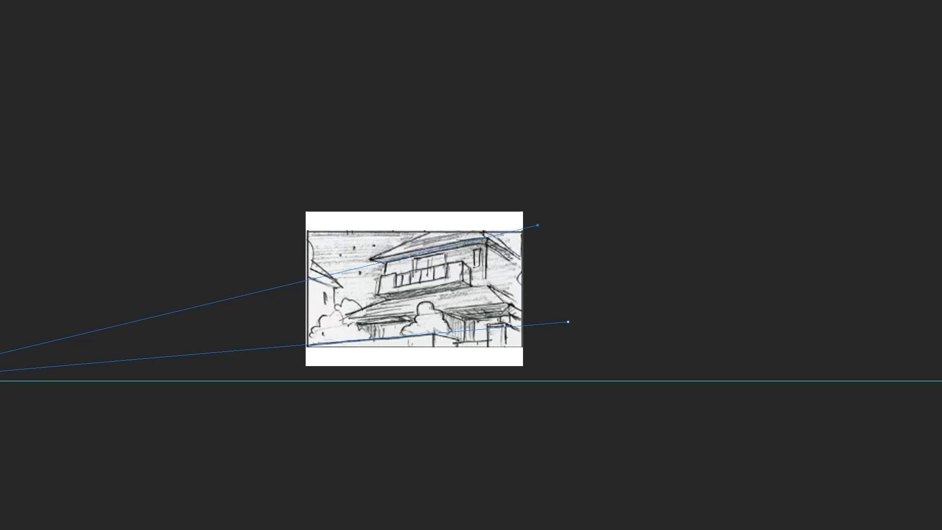
# - Add two perspective guide paths from the house to a right vanishing point on the horizon line
pyautogui.moveTo(458, 228); pyautogui.dragTo(877, 381)
pyautogui.moveTo(487, 285); pyautogui.dragTo(876, 380)
pyautogui.moveTo(877, 381); pyautogui.dragTo(777, 380)
pyautogui.moveTo(457, 228); pyautogui.dragTo(464, 227)
# - Adjust the right vanishing point and the guide ends to match the upper roof's right eave and the house's receding lower edges
pyautogui.moveTo(537, 226); pyautogui.dragTo(520, 228)
pyautogui.moveTo(520, 228); pyautogui.dragTo(497, 251)
pyautogui.moveTo(497, 252)
pyautogui.mouseDown()
pyautogui.moveTo(494, 236)
pyautogui.moveTo(490, 322)
pyautogui.moveTo(494, 234)
pyautogui.mouseUp()
pyautogui.moveTo(494, 235)
pyautogui.mouseDown()
pyautogui.moveTo(492, 278)
pyautogui.moveTo(488, 236)
pyautogui.mouseUp()
pyautogui.moveTo(778, 381); pyautogui.dragTo(745, 387)
pyautogui.moveTo(487, 285); pyautogui.dragTo(485, 318)
pyautogui.moveTo(744, 387); pyautogui.dragTo(726, 381)
pyautogui.moveTo(464, 226); pyautogui.dragTo(469, 228)
# - Trace the upper floor's wall corner, the upper roof's front eave and its left slope with straight red lines
pyautogui.hotkey('ctrl', '0')
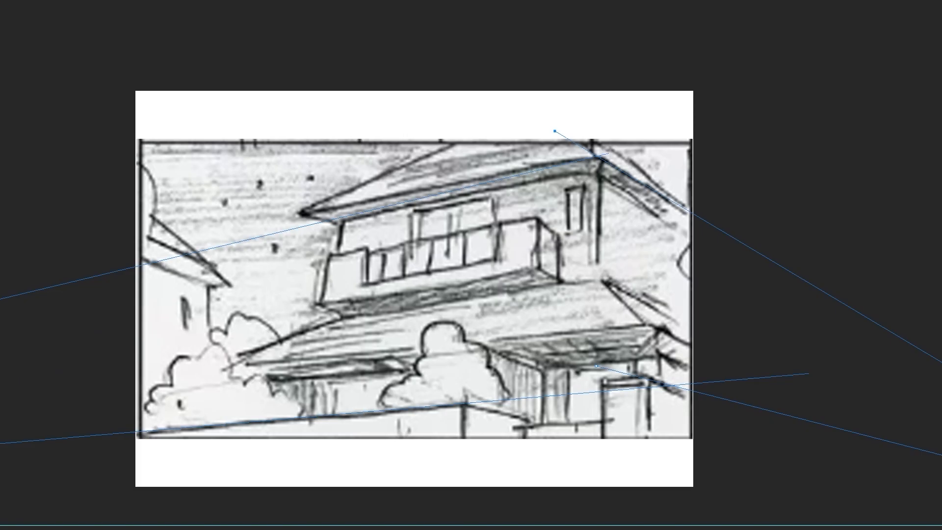
pyautogui.moveTo(420, 214); pyautogui.dragTo(441, 294)
pyautogui.hotkey('ctrl', 'z')
pyautogui.moveTo(590, 173); pyautogui.dragTo(589, 276)
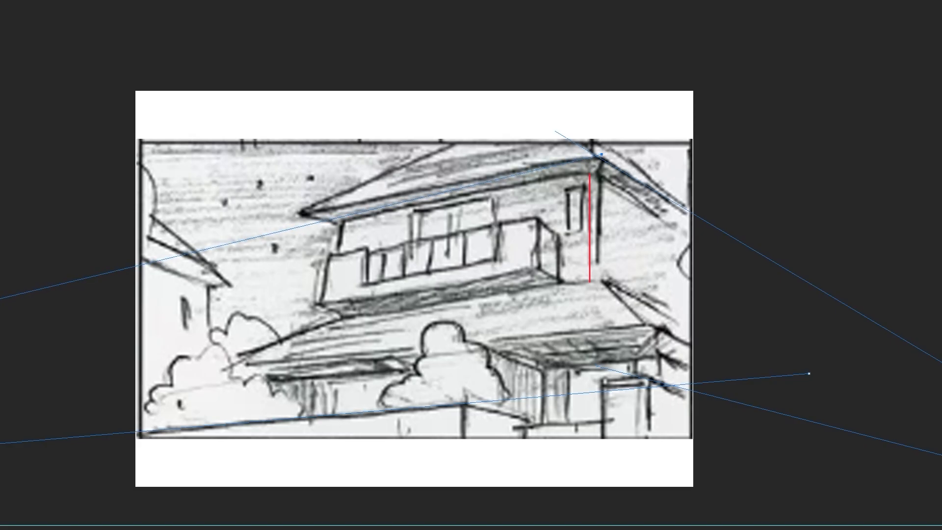
pyautogui.moveTo(595, 157); pyautogui.dragTo(300, 227)
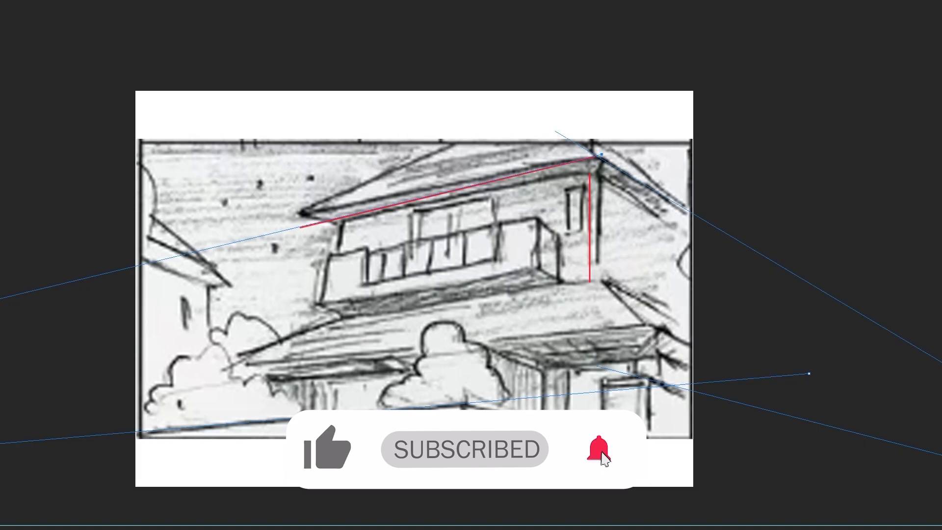
pyautogui.keyDown('shift'); pyautogui.click(511, 90); pyautogui.keyUp('shift')
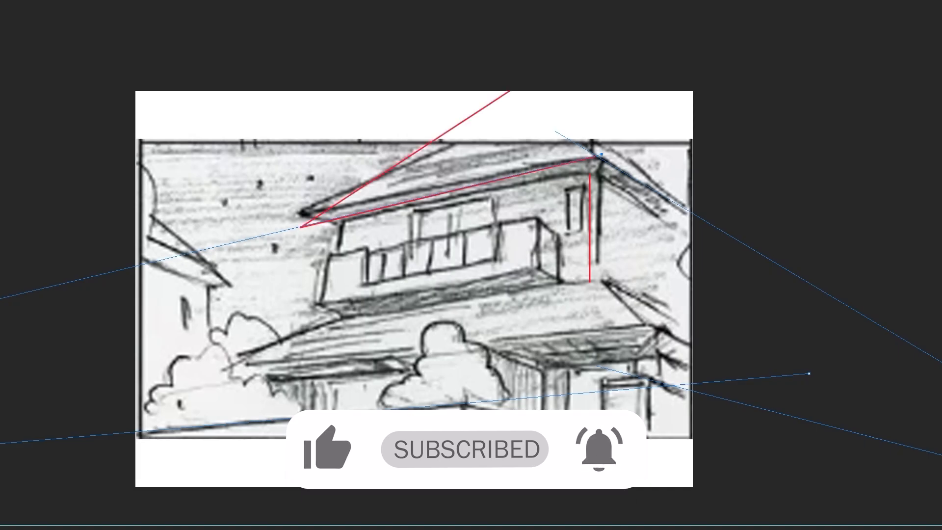
pyautogui.hotkey('ctrl', 'z')
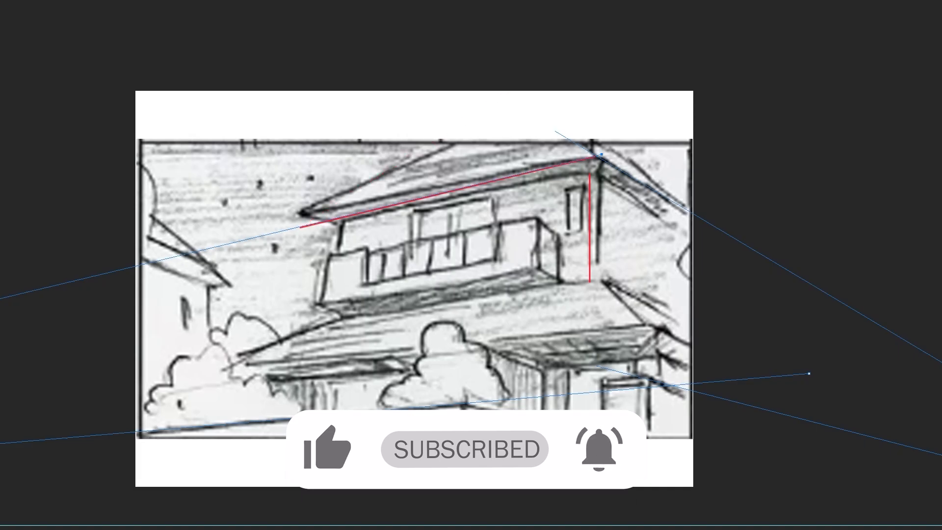
pyautogui.hotkey('ctrl', 'shift', 'z')
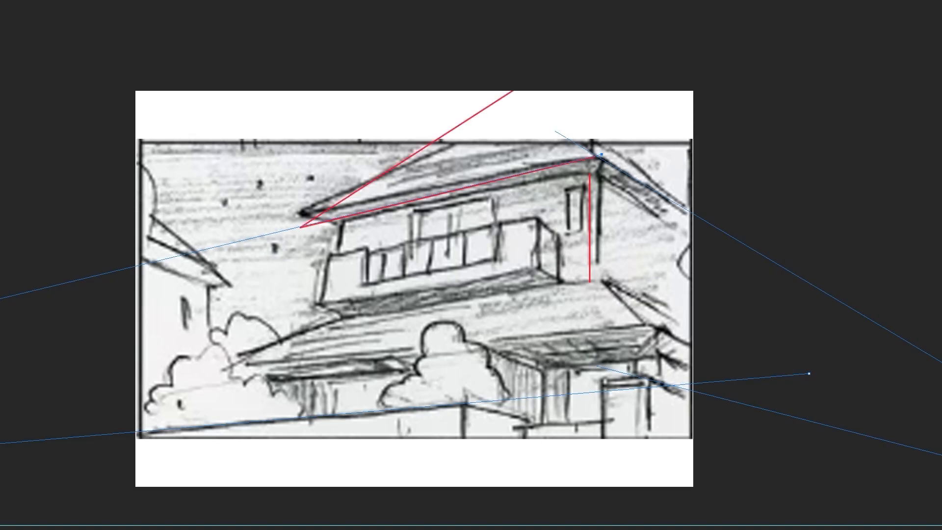
pyautogui.keyDown('shift'); pyautogui.click(595, 156); pyautogui.keyUp('shift')
pyautogui.hotkey('ctrl', 'shift', 'z')
pyautogui.moveTo(513, 90); pyautogui.dragTo(690, 212)
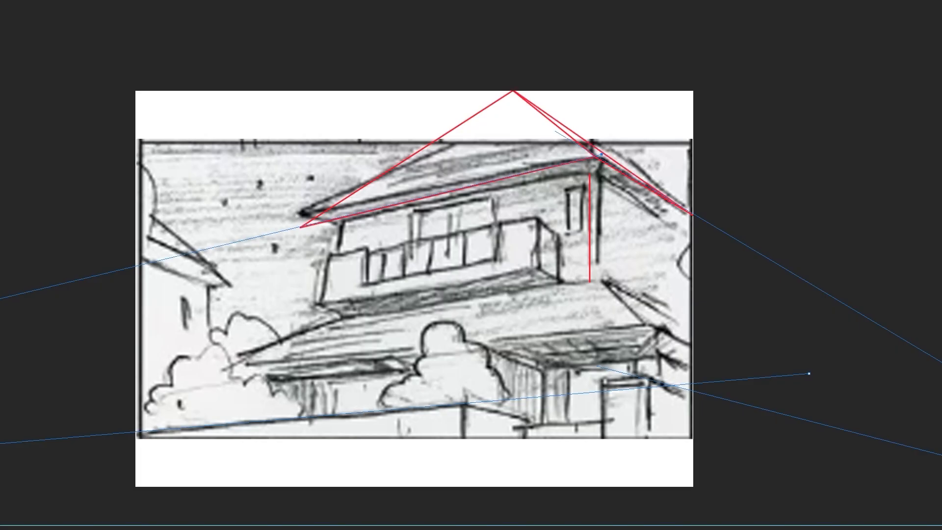
pyautogui.hotkey('ctrl', 'z')
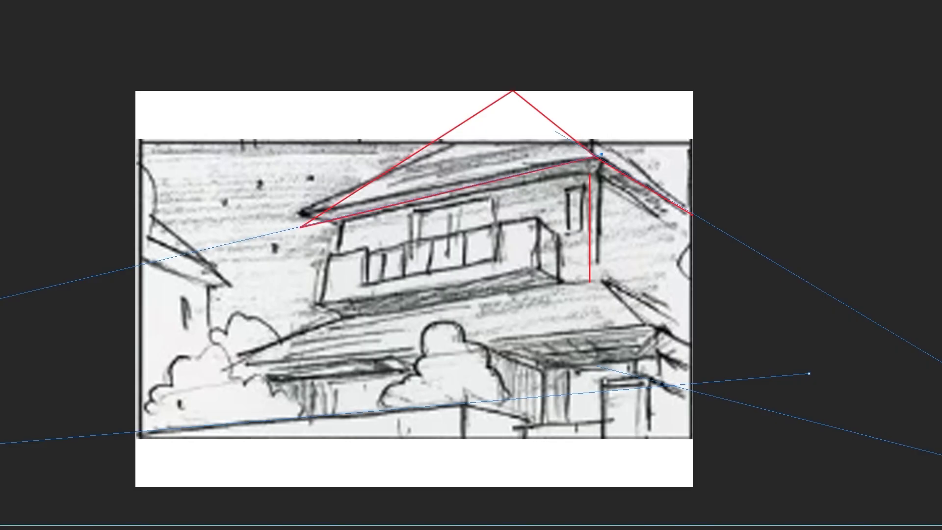
pyautogui.hotkey('ctrl', 'z')
pyautogui.hotkey('ctrl', 'z')
# - Trace the upper roof's hip line, right slope and right eave in red, running the slopes off the top of the canvas
pyautogui.keyDown('shift'); pyautogui.click(595, 156); pyautogui.keyUp('shift')
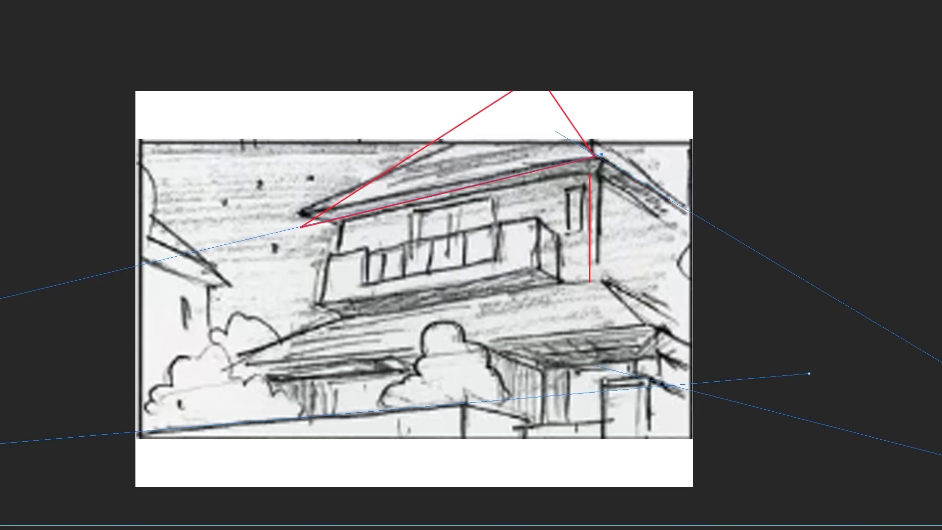
pyautogui.moveTo(596, 156); pyautogui.dragTo(568, 91)
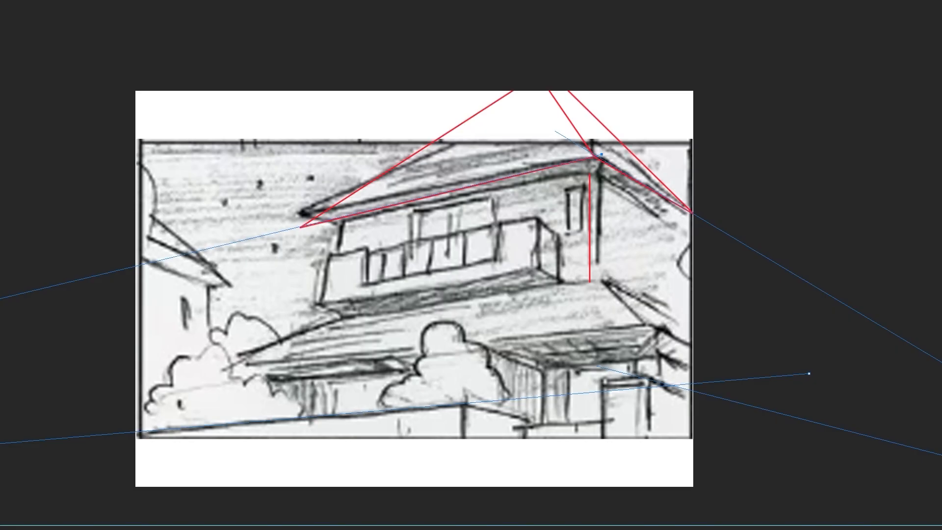
# - Trace the upper floor's front wall in red, aligning the guide with its top and bottom edges
pyautogui.moveTo(601, 155); pyautogui.dragTo(603, 168)
pyautogui.keyDown('shift'); pyautogui.click(334, 232); pyautogui.keyUp('shift')
pyautogui.moveTo(334, 232); pyautogui.dragTo(334, 319)
pyautogui.moveTo(602, 169); pyautogui.dragTo(627, 275)
pyautogui.moveTo(334, 319); pyautogui.dragTo(589, 282)
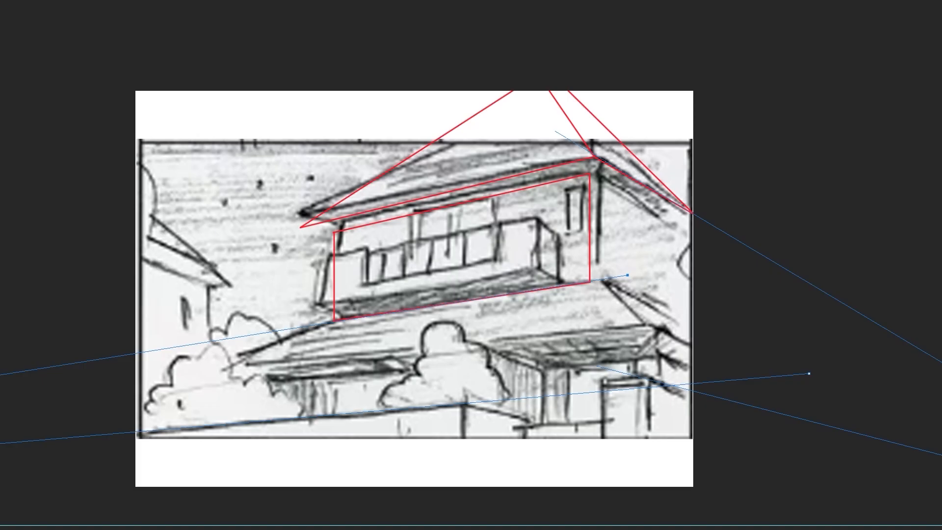
# - Trace the lower roof's left slope, hip line, receding right edges and front eave in red along the perspective guides
pyautogui.keyDown('shift'); pyautogui.click(226, 368); pyautogui.keyUp('shift')
pyautogui.moveTo(554, 131)
pyautogui.mouseDown()
pyautogui.moveTo(600, 280)
pyautogui.moveTo(590, 275)
pyautogui.moveTo(691, 316)
pyautogui.mouseUp()
pyautogui.moveTo(602, 280)
pyautogui.mouseDown()
pyautogui.moveTo(644, 324)
pyautogui.moveTo(591, 279)
pyautogui.moveTo(605, 312)
pyautogui.mouseUp()
pyautogui.keyDown('shift'); pyautogui.click(692, 342); pyautogui.keyUp('shift')
pyautogui.moveTo(809, 374); pyautogui.dragTo(696, 318)
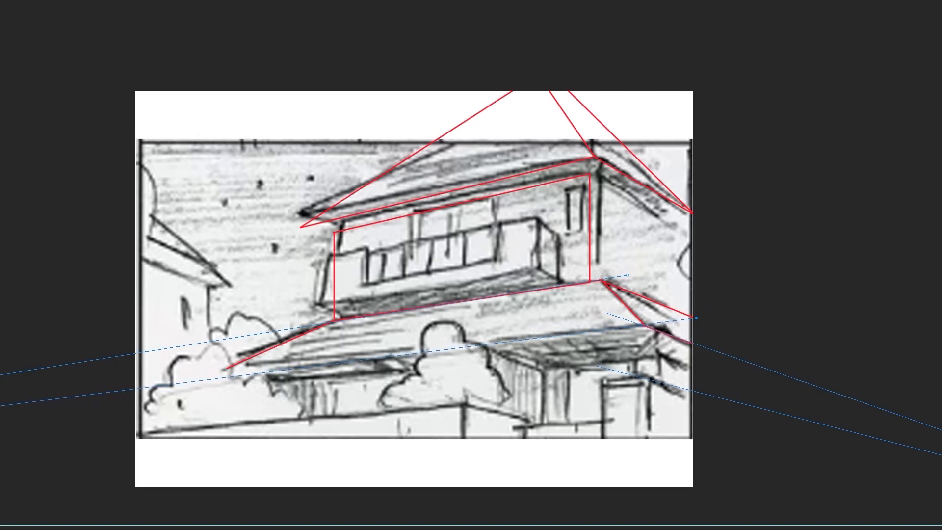
pyautogui.keyDown('shift'); pyautogui.click(211, 379); pyautogui.keyUp('shift')
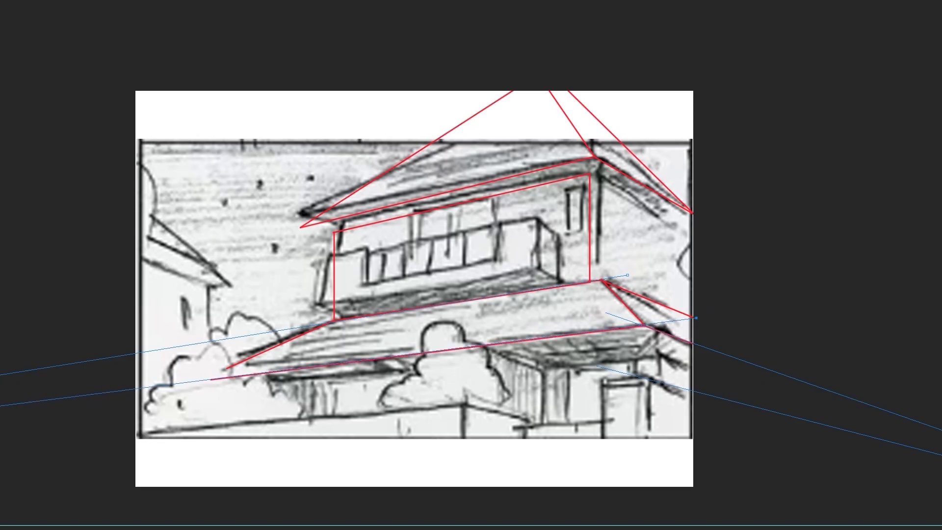
pyautogui.moveTo(207, 381); pyautogui.dragTo(226, 368)
# - Trace the boundary wall's top edges and its two vertical corners in red, extending the verticals to the canvas bottom
pyautogui.moveTo(697, 317); pyautogui.dragTo(650, 388)
pyautogui.moveTo(463, 423); pyautogui.dragTo(463, 487)
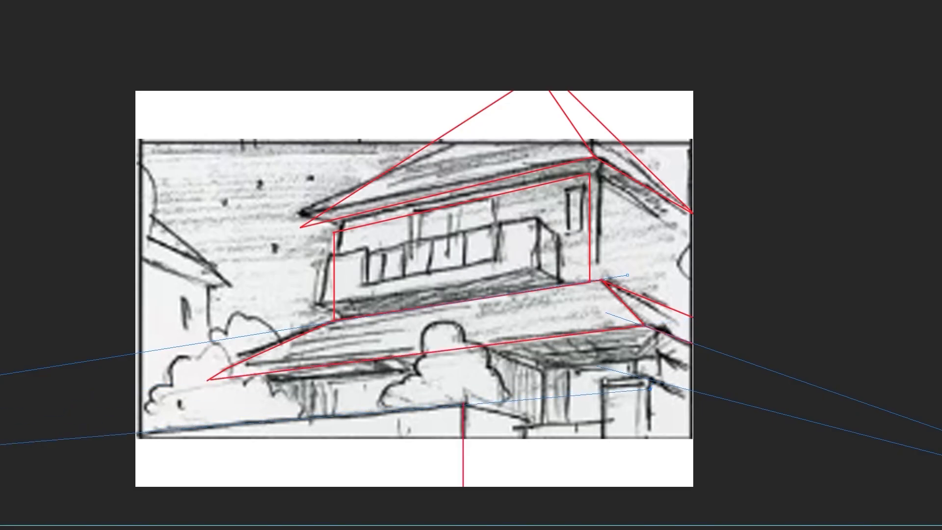
pyautogui.moveTo(463, 405); pyautogui.dragTo(136, 434)
pyautogui.moveTo(595, 365)
pyautogui.mouseDown()
pyautogui.moveTo(520, 416)
pyautogui.moveTo(445, 402)
pyautogui.moveTo(526, 417)
pyautogui.moveTo(527, 487)
pyautogui.mouseUp()
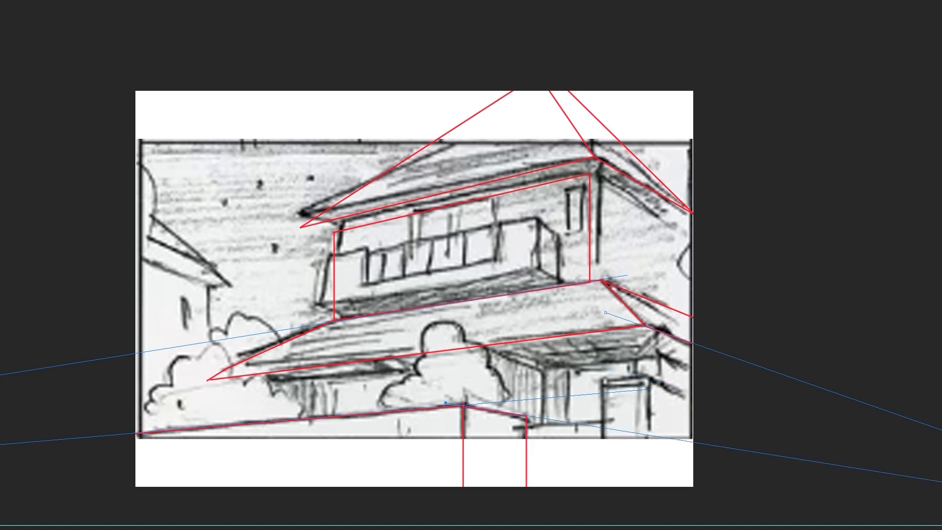
# - Trace the gate pillar's sides and top in red, plus the edge receding from it to the canvas's right border
pyautogui.moveTo(602, 393); pyautogui.dragTo(603, 487)
pyautogui.keyDown('shift'); pyautogui.click(649, 389); pyautogui.keyUp('shift')
pyautogui.keyDown('shift'); pyautogui.click(649, 487); pyautogui.keyUp('shift')
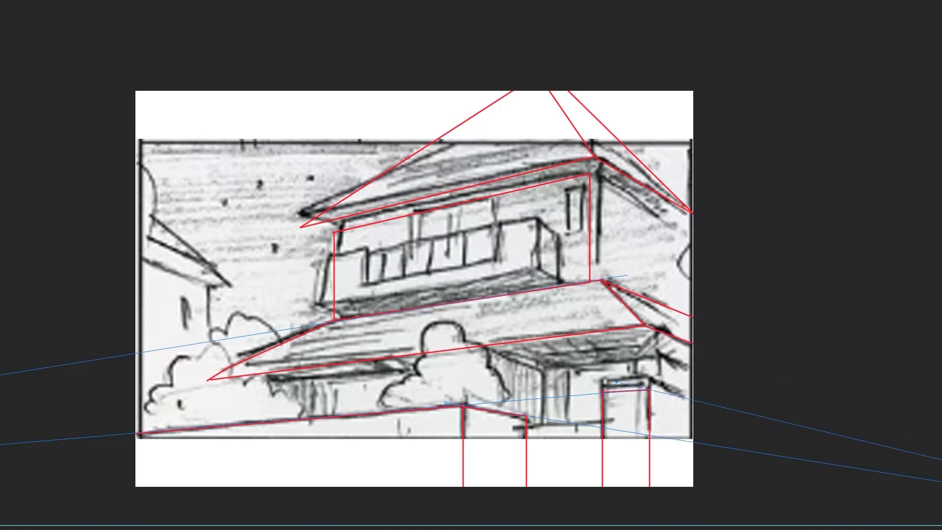
pyautogui.keyDown('shift'); pyautogui.click(692, 400); pyautogui.keyUp('shift')
# - Trace the lower roof's underside edges and the short vertical wall corner beneath it in red
pyautogui.keyDown('shift'); pyautogui.click(644, 325); pyautogui.keyUp('shift')
pyautogui.moveTo(623, 362); pyautogui.dragTo(623, 389)
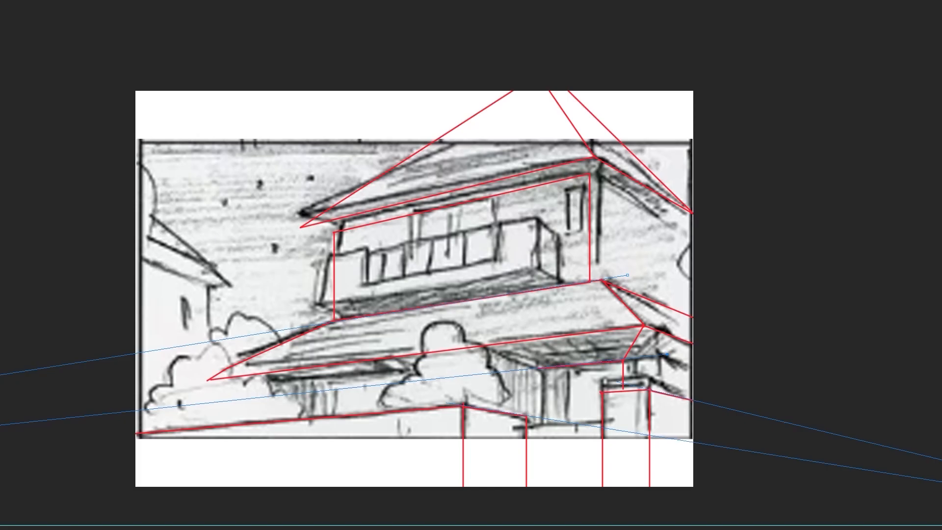
pyautogui.moveTo(539, 368); pyautogui.dragTo(472, 347)
pyautogui.moveTo(636, 363); pyautogui.dragTo(693, 380)
# - Move the right-vanishing-point guides onto the balcony and trace the balcony's outer vertical edges in red
pyautogui.moveTo(620, 358); pyautogui.dragTo(500, 255)
pyautogui.moveTo(501, 254); pyautogui.dragTo(498, 254)
pyautogui.moveTo(445, 402); pyautogui.dragTo(235, 298)
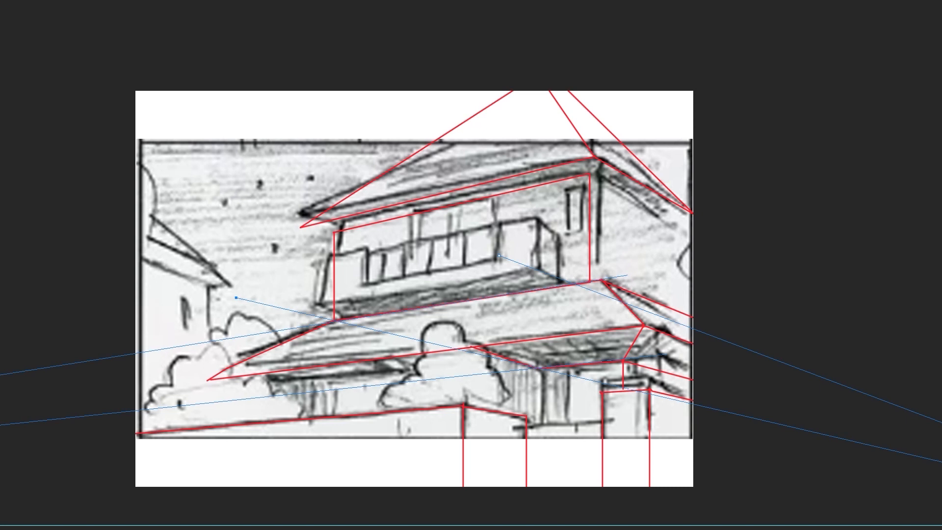
pyautogui.rightClick(353, 275)
pyautogui.moveTo(498, 255); pyautogui.dragTo(481, 255)
pyautogui.moveTo(482, 255); pyautogui.dragTo(464, 252)
pyautogui.moveTo(558, 286); pyautogui.dragTo(558, 257)
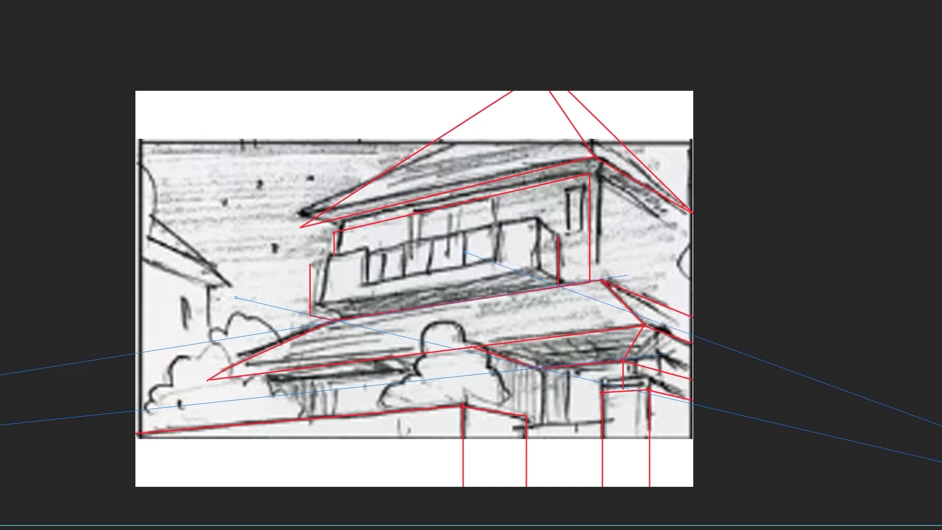
# - Realign the left-vanishing-point guide with the balcony's lower front edge
pyautogui.moveTo(558, 285); pyautogui.dragTo(518, 271)
pyautogui.moveTo(628, 275); pyautogui.dragTo(616, 255)
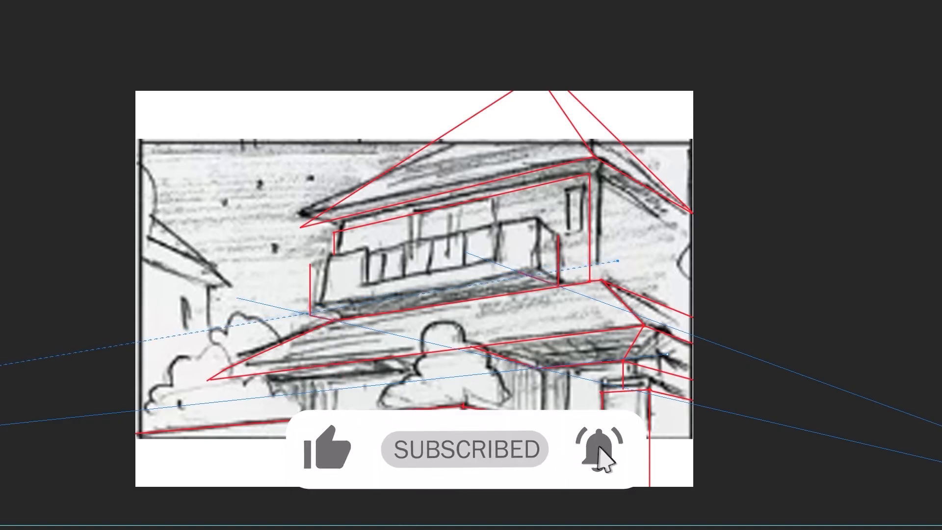
pyautogui.moveTo(618, 264); pyautogui.dragTo(616, 260)
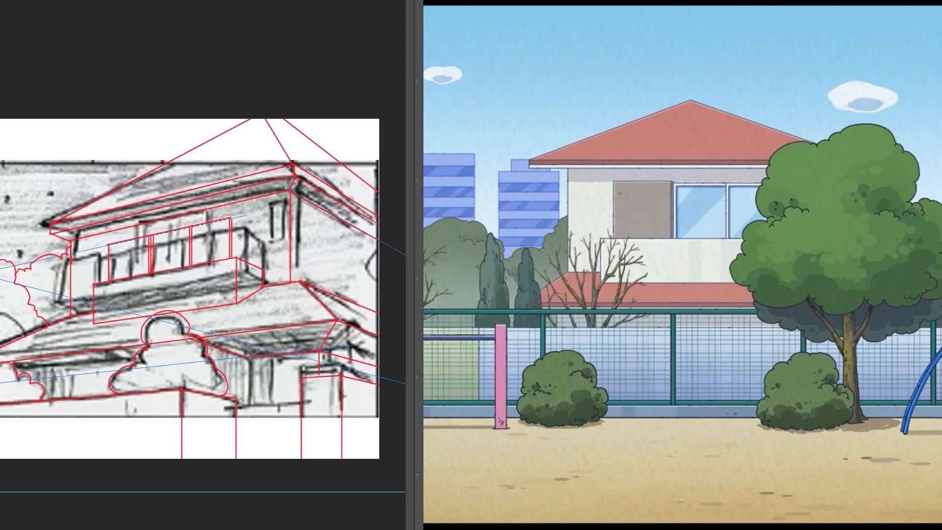
# - Hide the storyboard sketch and the work path to check the red line art on its own
pyautogui.hotkey('ctrl', ',')
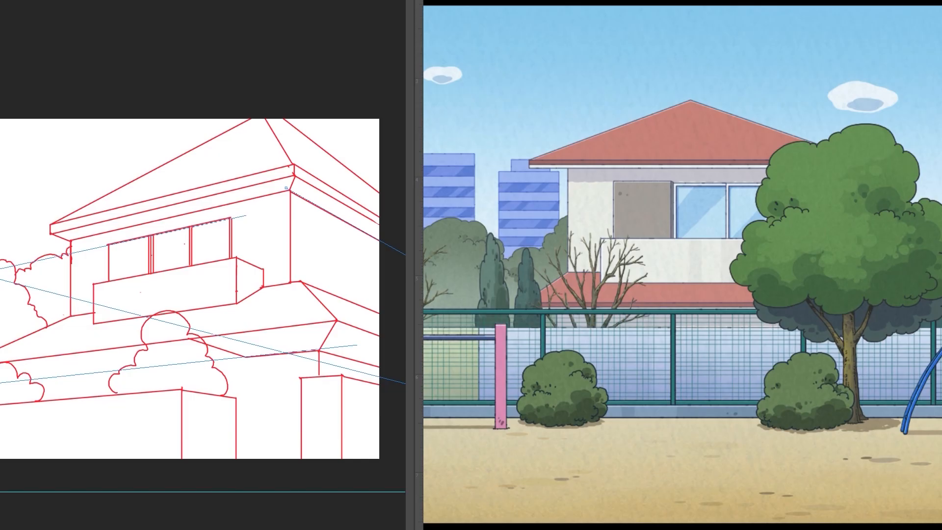
pyautogui.hotkey('ctrl', ',')
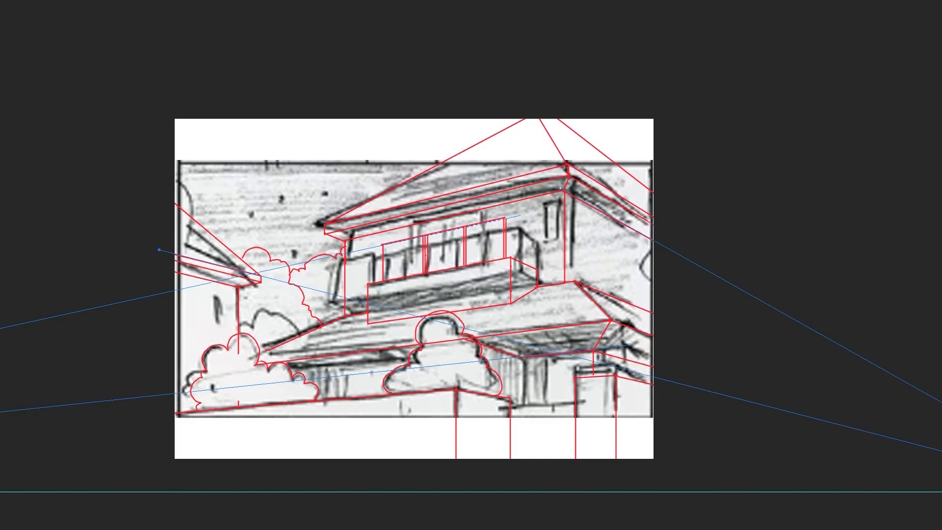
pyautogui.moveTo(414, 288); pyautogui.dragTo(478, 294)
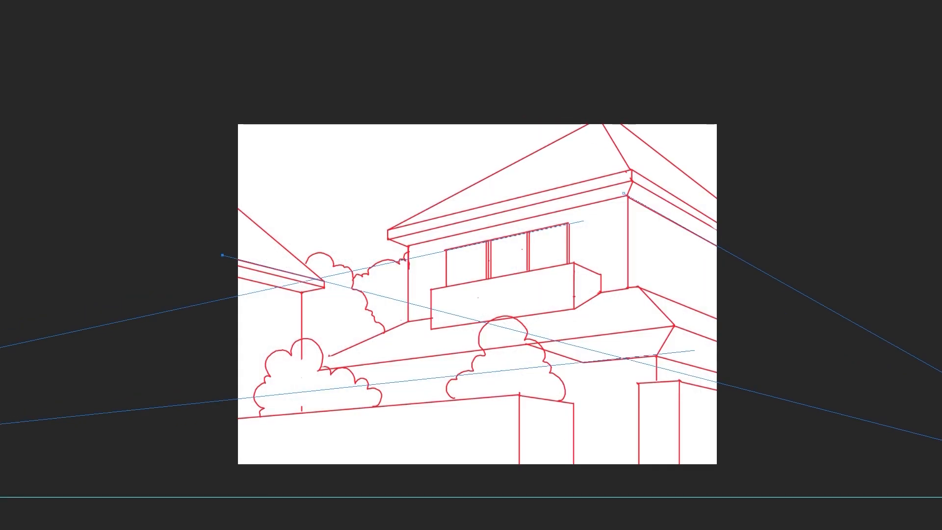
pyautogui.click(902, 189)
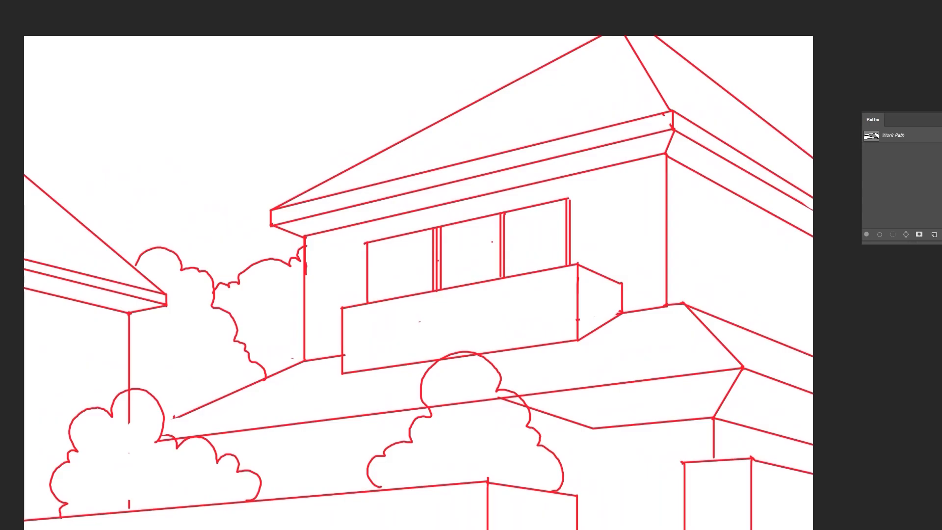
pyautogui.moveTo(418, 295)
pyautogui.mouseDown()
pyautogui.moveTo(423, 257)
pyautogui.moveTo(424, 266)
pyautogui.mouseUp()
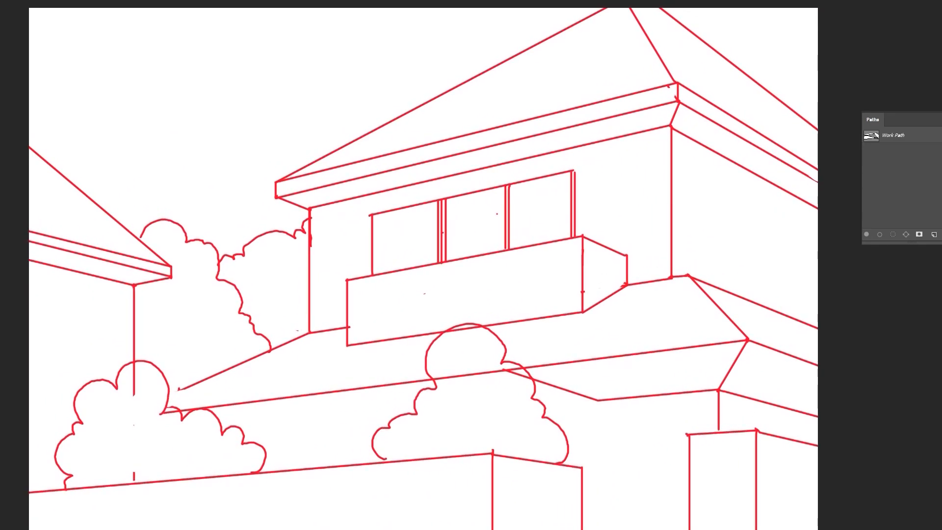
pyautogui.moveTo(446, 209)
pyautogui.mouseDown()
pyautogui.moveTo(469, 210)
pyautogui.moveTo(454, 209)
pyautogui.mouseUp()
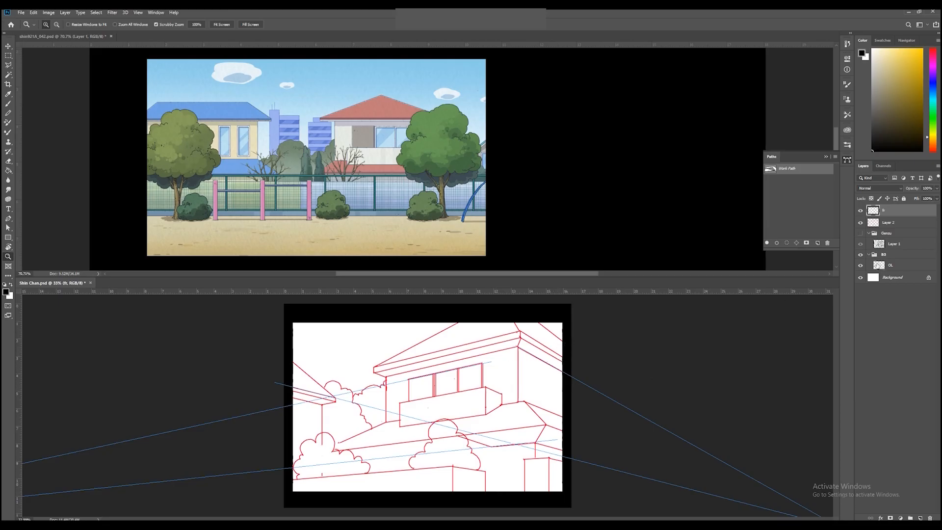
# - Select the OL layer inside the BG group and switch the selection to the Genzu group
pyautogui.click(900, 267)
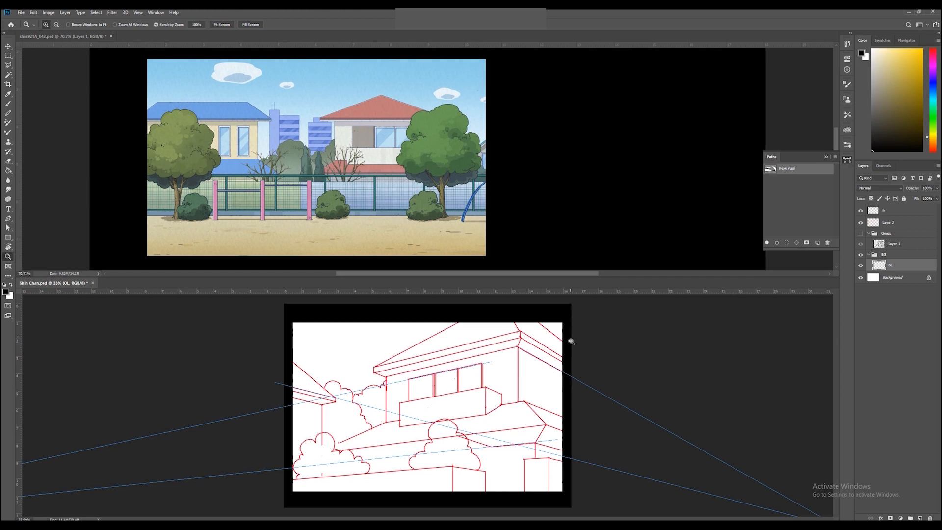
pyautogui.press('v')
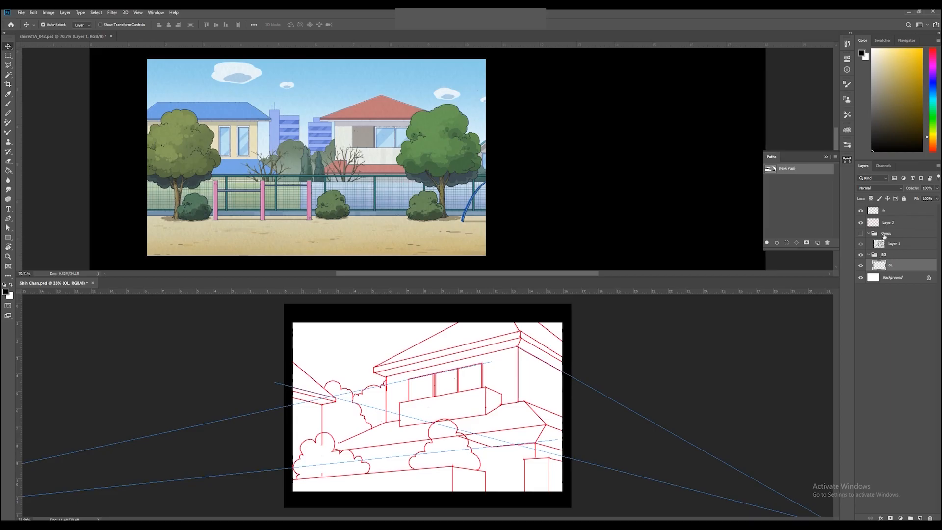
pyautogui.click(894, 235)
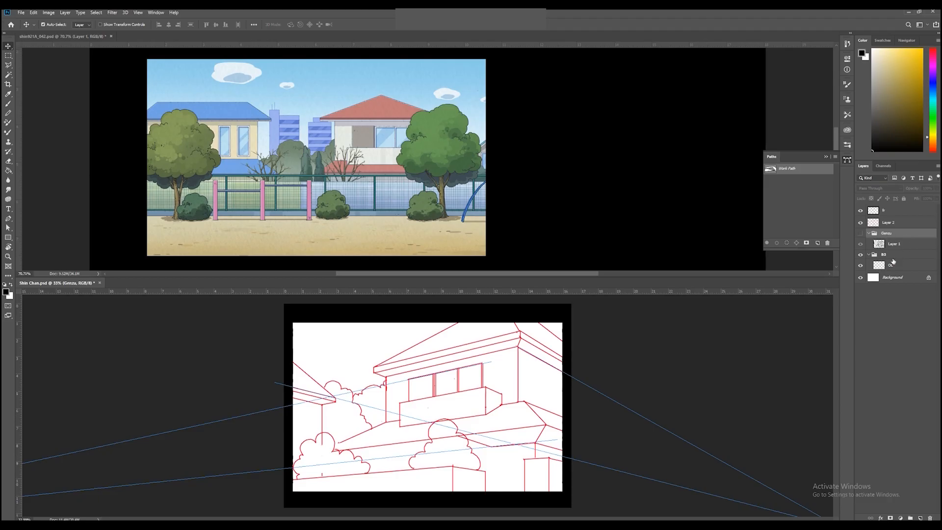
# - Lower the red line art on Layer 2 to 30% opacity and make the OL layer active for inking
pyautogui.click(897, 256)
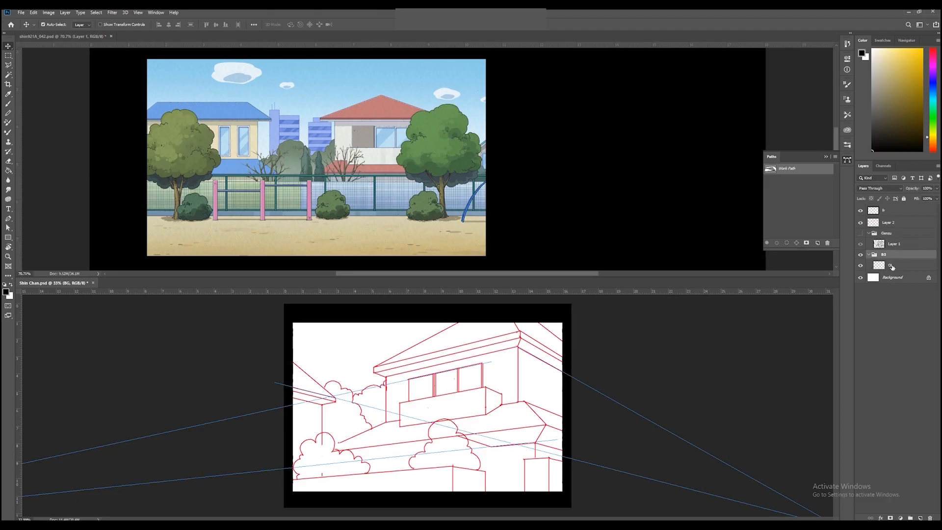
pyautogui.click(894, 266)
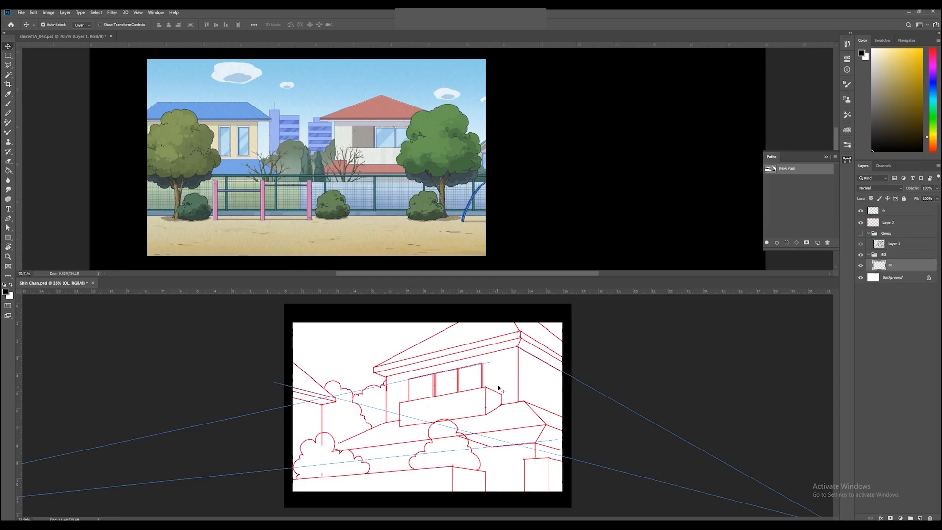
pyautogui.press('b')
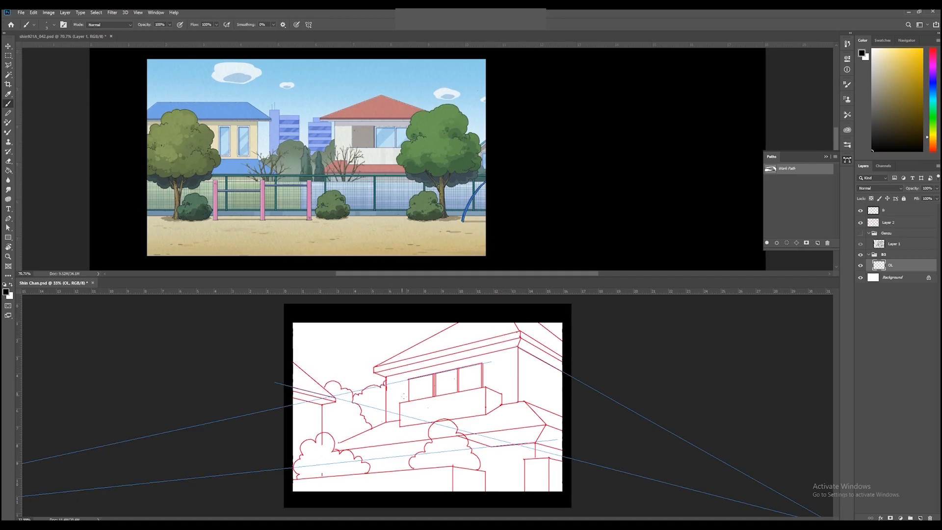
pyautogui.hotkey('ctrl', 'space')
pyautogui.moveTo(410, 424)
pyautogui.mouseDown()
pyautogui.moveTo(432, 423)
pyautogui.moveTo(427, 408)
pyautogui.mouseUp()
pyautogui.moveTo(490, 391); pyautogui.dragTo(476, 375)
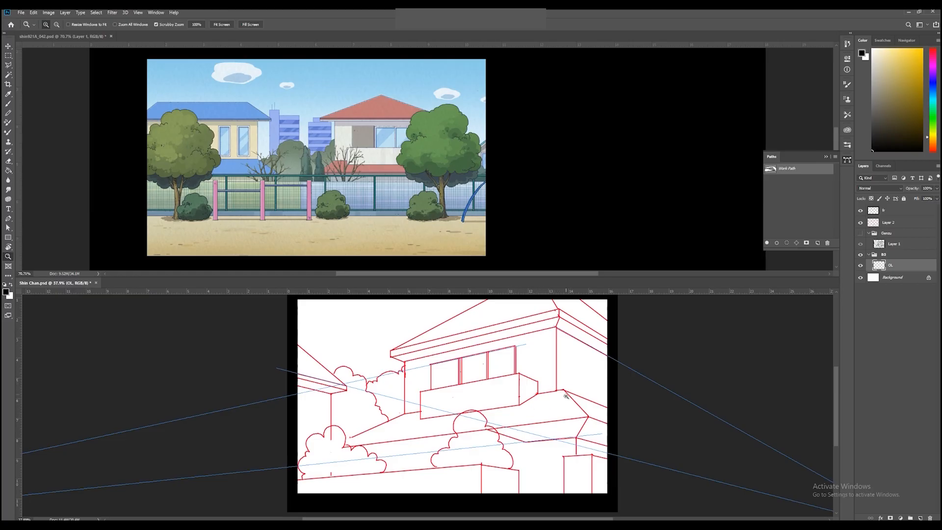
pyautogui.press('b')
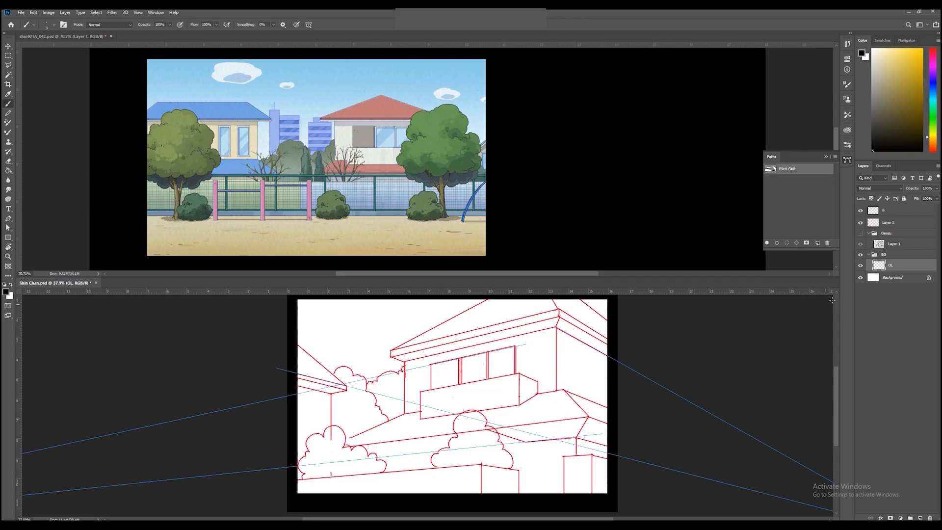
pyautogui.click(903, 226)
pyautogui.press('v')
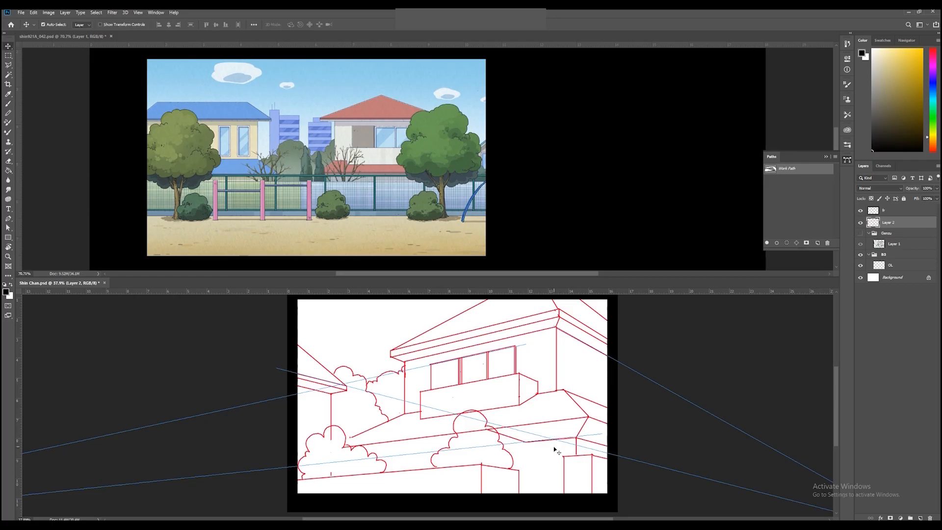
pyautogui.press('3')
pyautogui.click(896, 264)
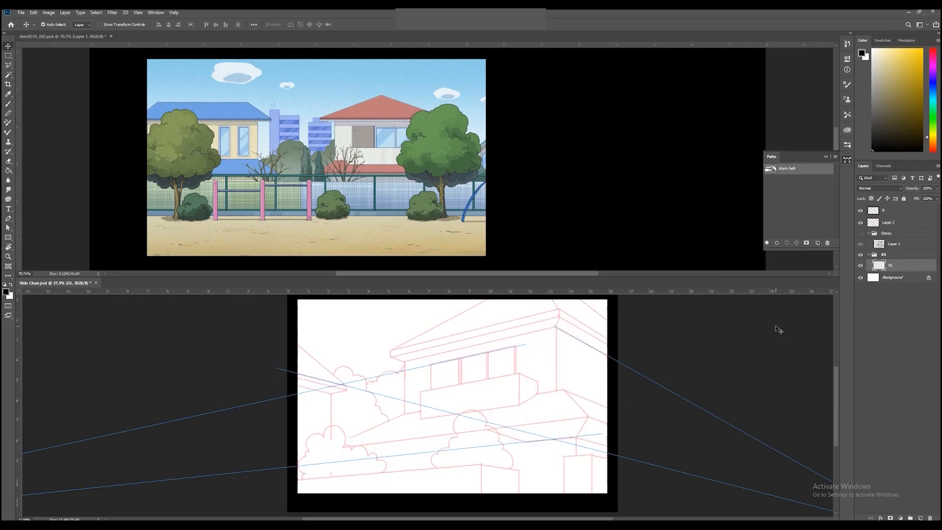
# - Align the left-vanishing-point guide with the upper-storey wall's top edge and ink the wall's left vertical edge in black
pyautogui.press('b')
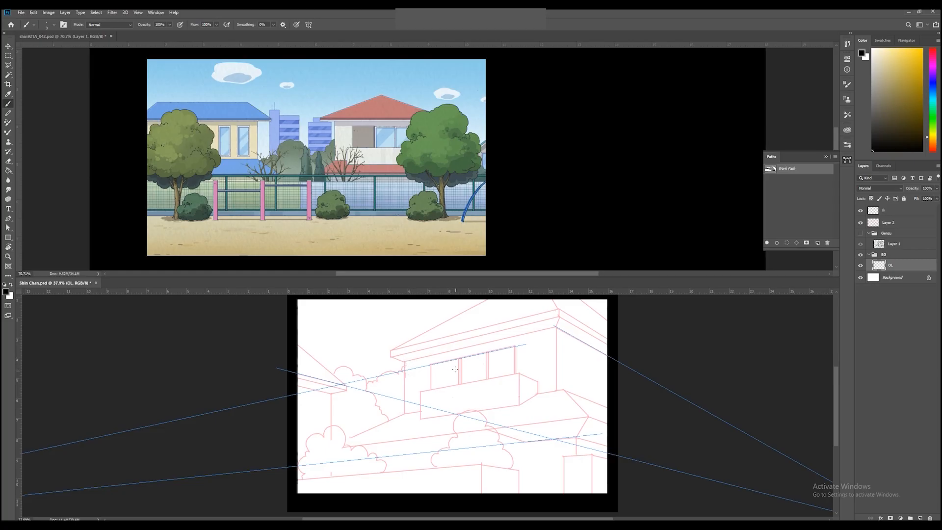
pyautogui.press('a')
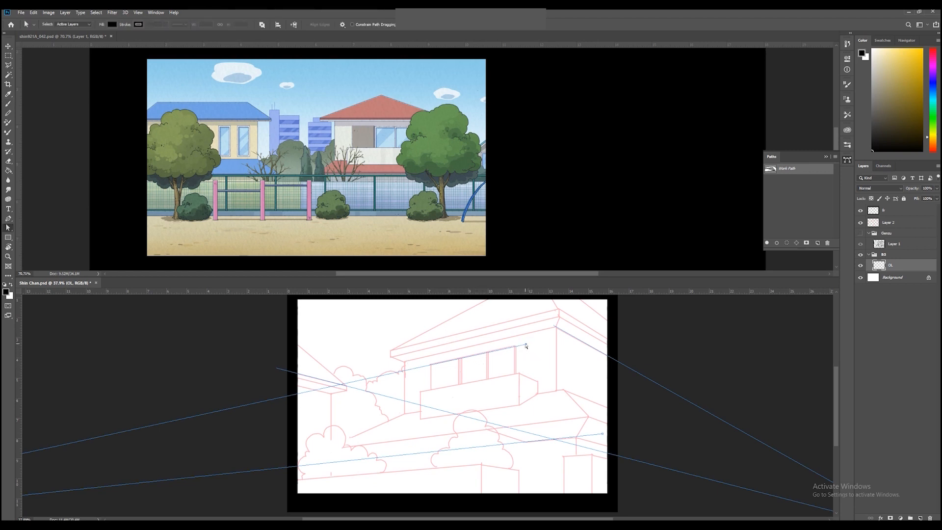
pyautogui.moveTo(525, 345); pyautogui.dragTo(557, 326)
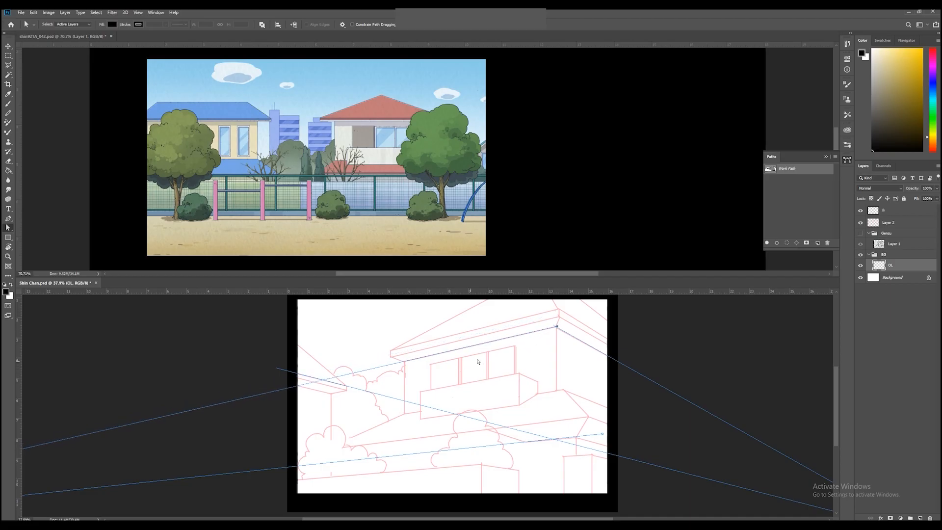
pyautogui.click(805, 212)
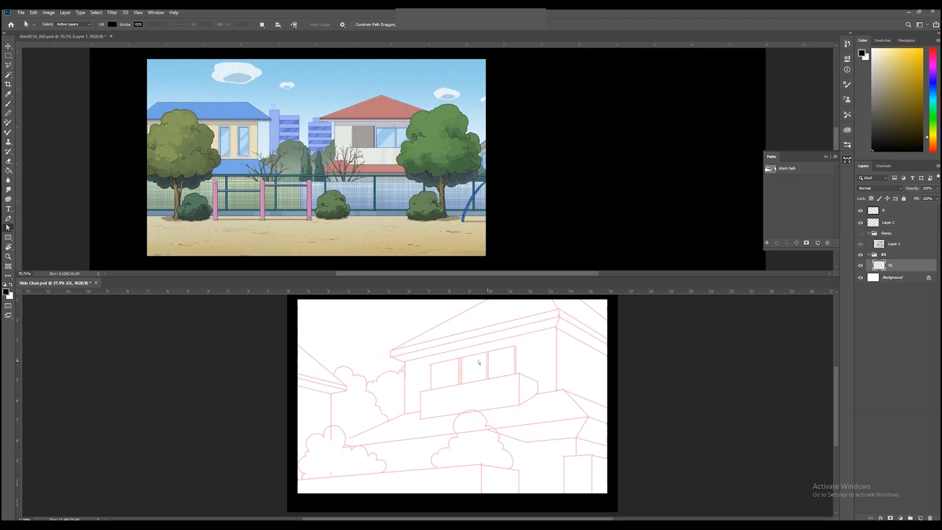
pyautogui.press('b')
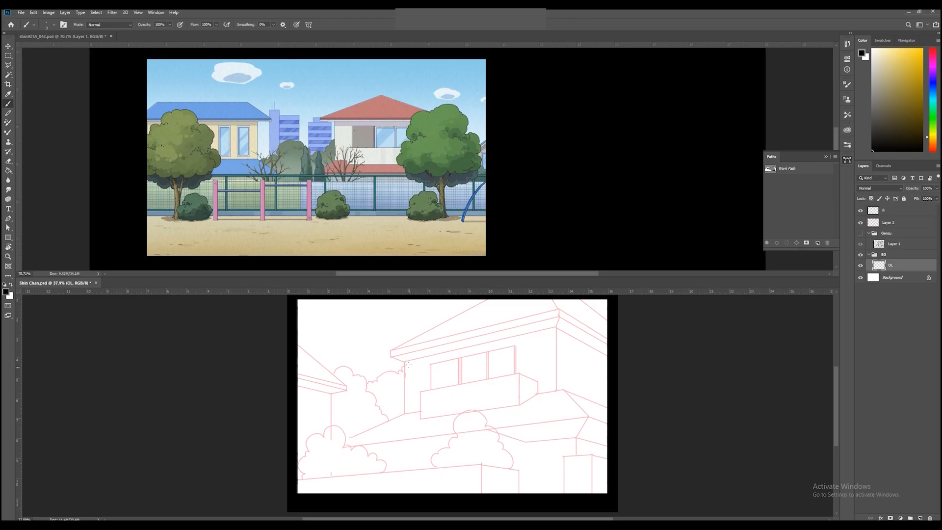
pyautogui.moveTo(404, 361); pyautogui.dragTo(411, 409)
# - Realign the left-vanishing-point guide at the upper wall's base, and ink the base line and the wall's right vertical edge
pyautogui.click(806, 170)
pyautogui.press('a')
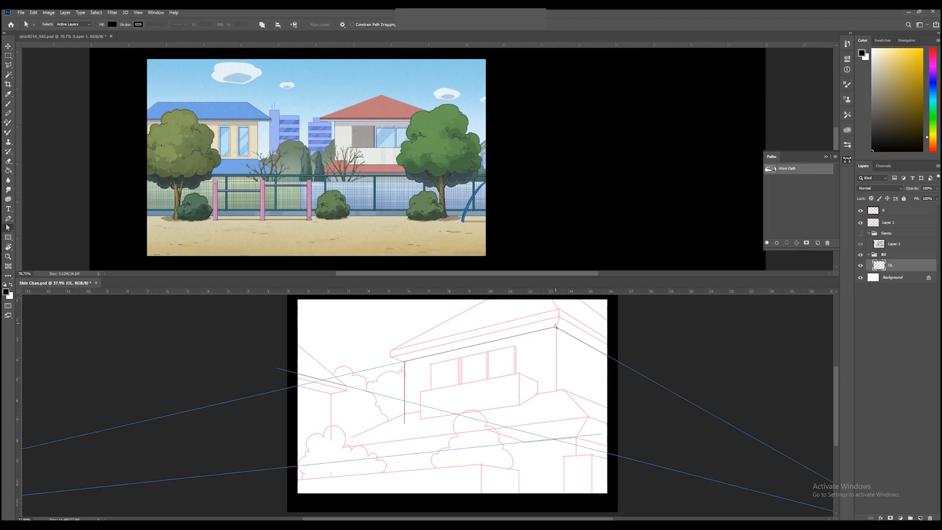
pyautogui.moveTo(559, 329); pyautogui.dragTo(588, 401)
pyautogui.moveTo(404, 445); pyautogui.dragTo(419, 443)
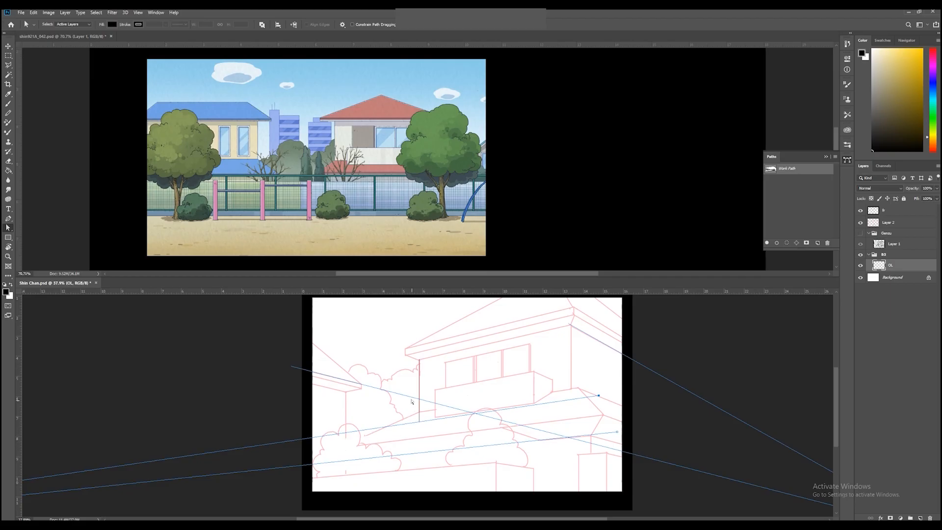
pyautogui.moveTo(444, 414); pyautogui.dragTo(431, 415)
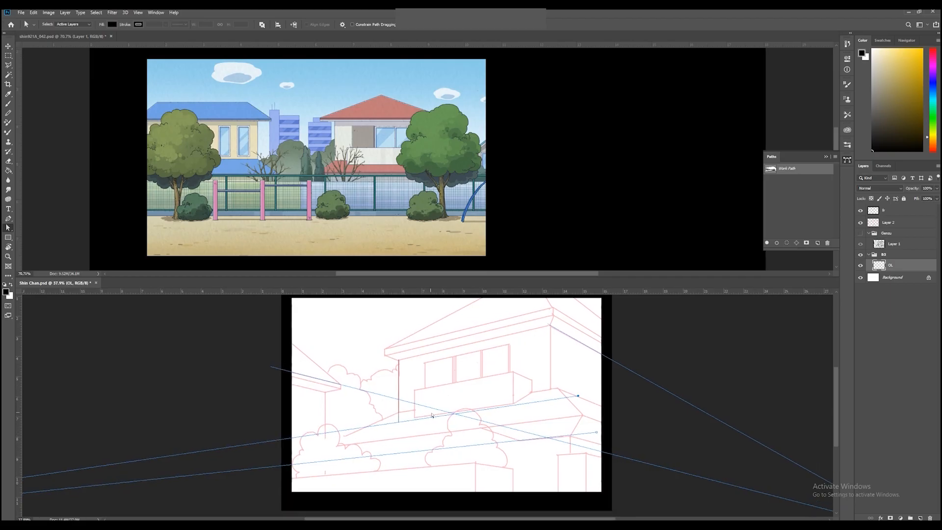
pyautogui.press('z')
pyautogui.moveTo(536, 408); pyautogui.dragTo(505, 414)
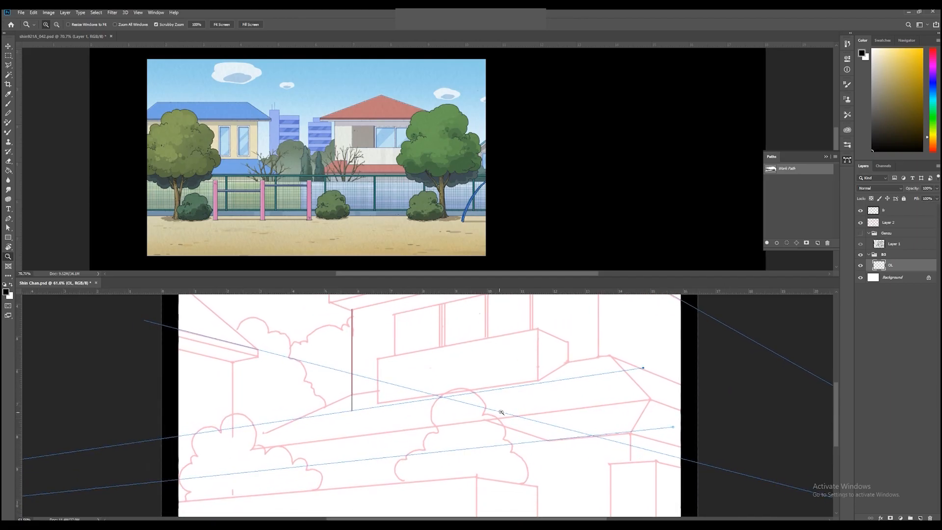
pyautogui.press('b')
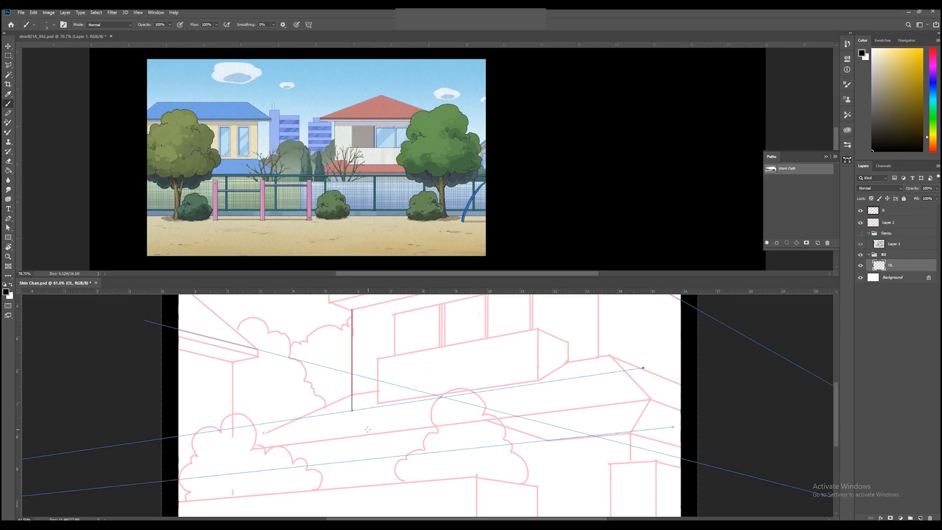
pyautogui.keyDown('shift'); pyautogui.click(600, 374); pyautogui.keyUp('shift')
pyautogui.moveTo(604, 304); pyautogui.dragTo(591, 383)
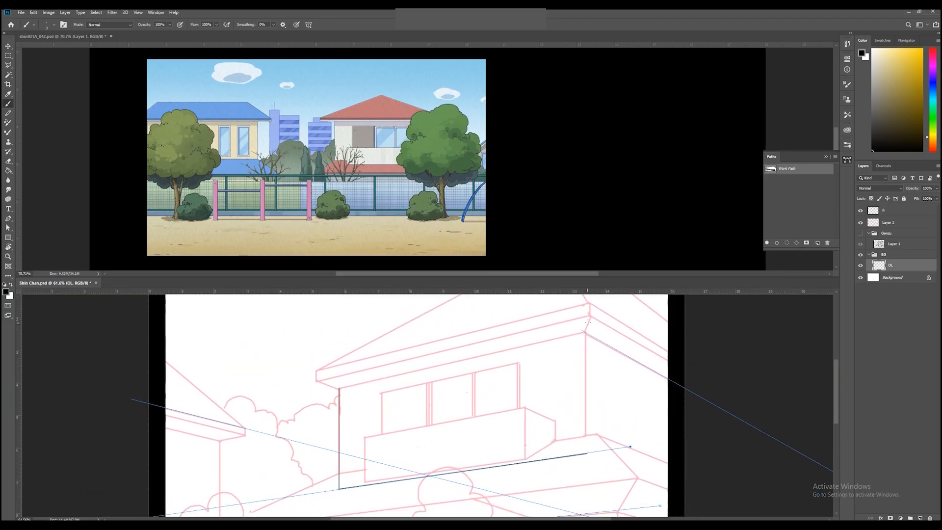
pyautogui.moveTo(583, 332)
pyautogui.mouseDown()
pyautogui.moveTo(584, 446)
pyautogui.moveTo(572, 436)
pyautogui.moveTo(570, 398)
pyautogui.moveTo(582, 409)
pyautogui.mouseUp()
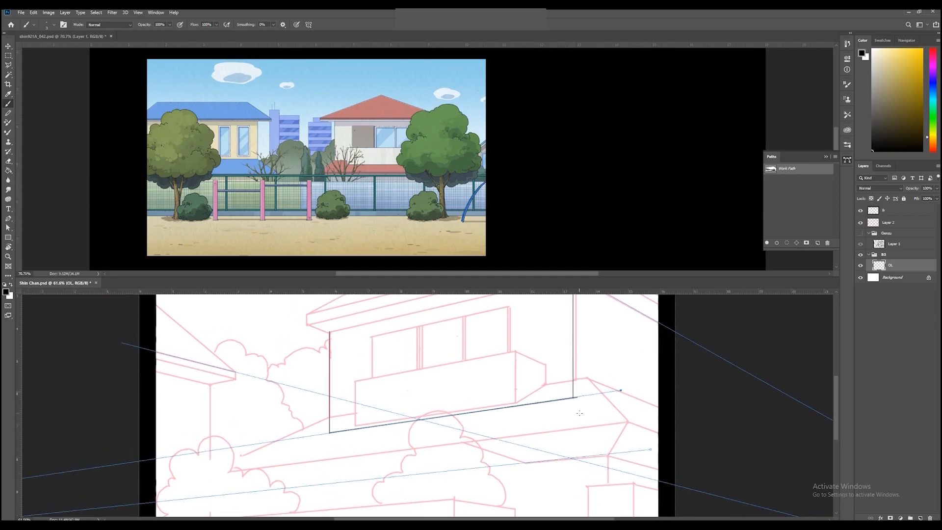
# - Move the left-vanishing-point guide down to just below the lower roof's front edge
pyautogui.press('a')
pyautogui.moveTo(621, 392); pyautogui.dragTo(626, 423)
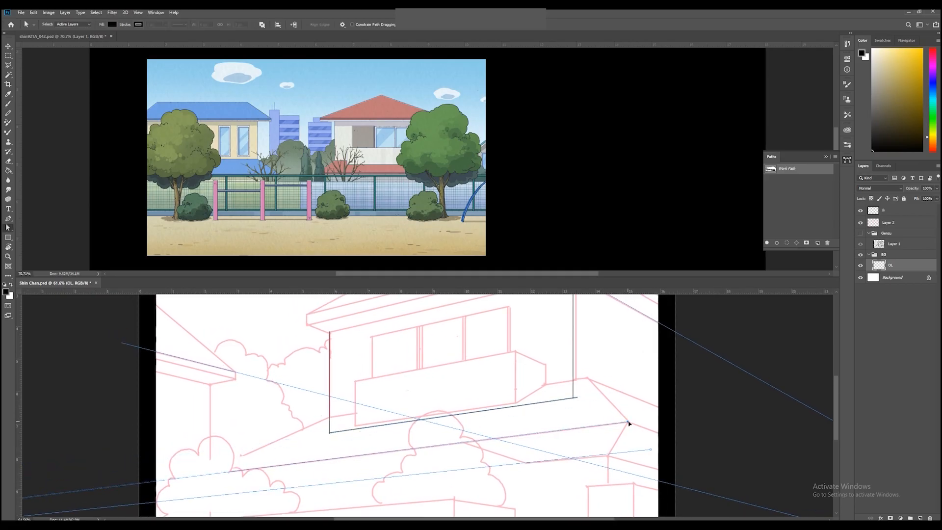
pyautogui.moveTo(630, 423); pyautogui.dragTo(626, 432)
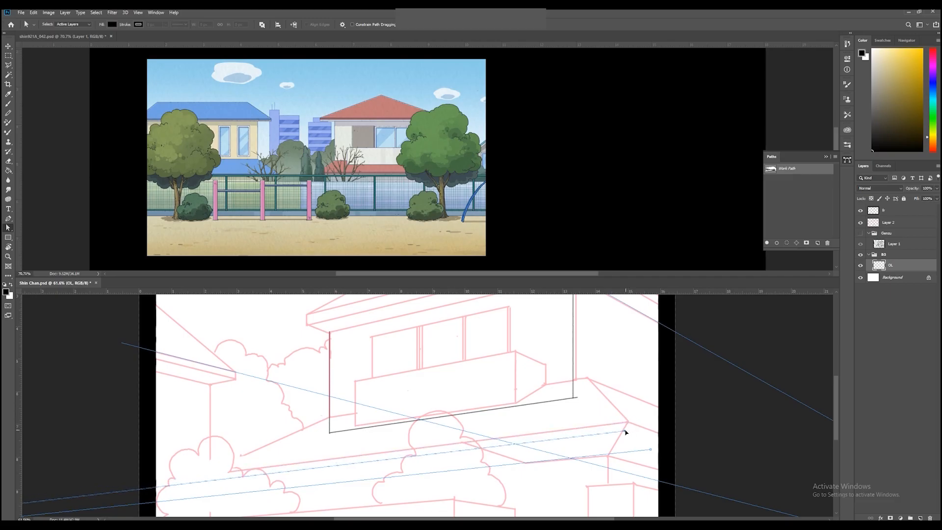
pyautogui.moveTo(613, 390); pyautogui.dragTo(599, 415)
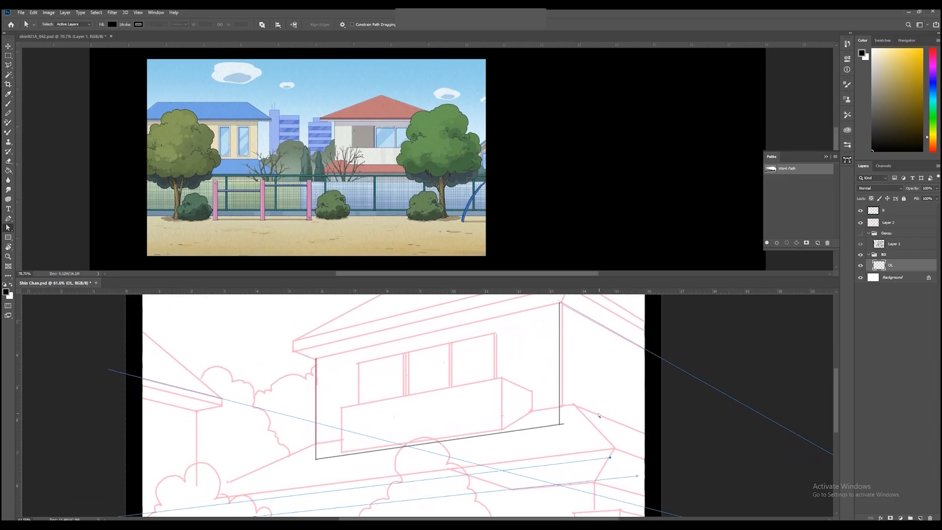
# - Place a vertical guide beyond the left eave corner and align a right-vanishing-point guide with the eave's underside
pyautogui.moveTo(17, 379); pyautogui.dragTo(306, 383)
pyautogui.moveTo(556, 398)
pyautogui.mouseDown()
pyautogui.moveTo(562, 415)
pyautogui.moveTo(570, 392)
pyautogui.mouseUp()
pyautogui.moveTo(612, 347); pyautogui.dragTo(599, 365)
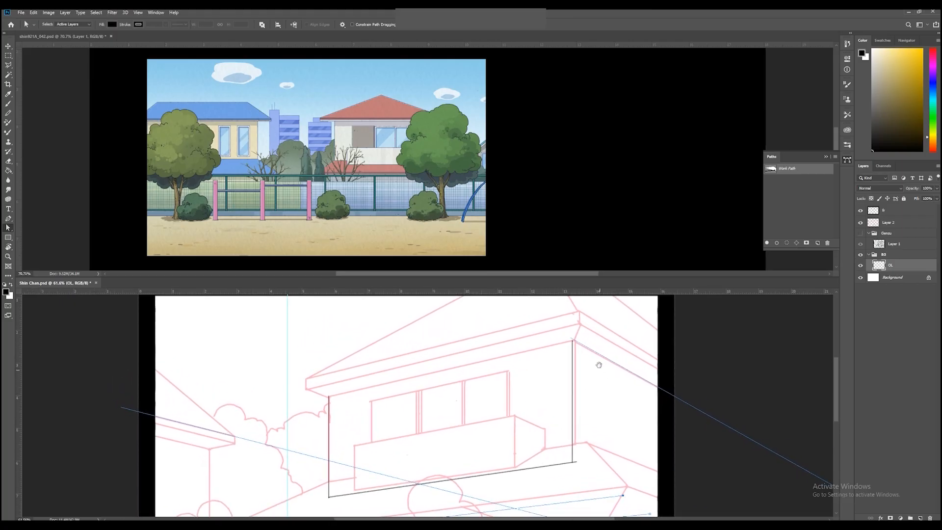
pyautogui.moveTo(552, 336); pyautogui.dragTo(614, 331)
pyautogui.press('z')
pyautogui.press('a')
pyautogui.moveTo(633, 335)
pyautogui.mouseDown()
pyautogui.moveTo(340, 377)
pyautogui.moveTo(419, 388)
pyautogui.mouseUp()
# - Ink the eave's underside from the wall top to the vertical guide, and the short fascia edge above it
pyautogui.press('z')
pyautogui.press('b')
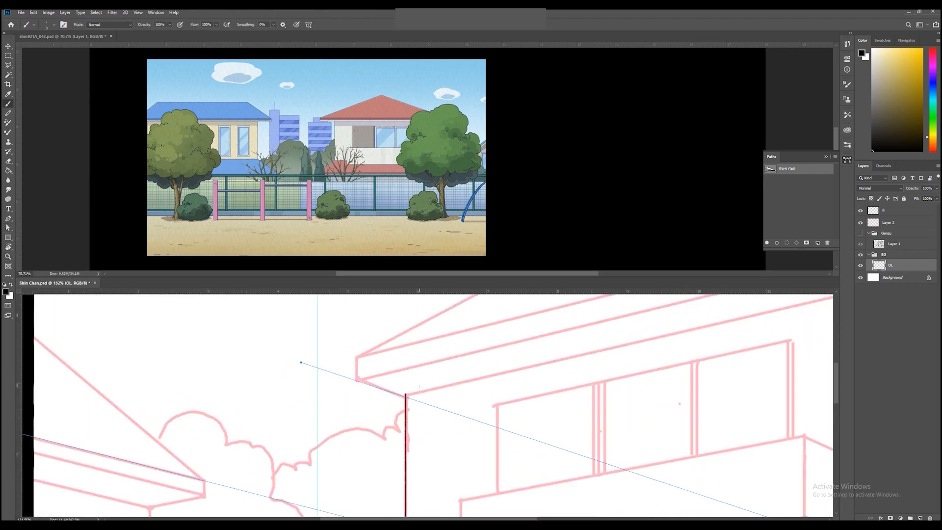
pyautogui.keyDown('shift'); pyautogui.click(318, 367); pyautogui.keyUp('shift')
pyautogui.keyDown('shift'); pyautogui.click(318, 346); pyautogui.keyUp('shift')
# - Align the left-vanishing-point guide with the top of the fascia edge and ink the eave's upper line across the roof front
pyautogui.press('z')
pyautogui.moveTo(319, 357); pyautogui.dragTo(230, 373)
pyautogui.moveTo(583, 440)
pyautogui.mouseDown()
pyautogui.moveTo(623, 448)
pyautogui.moveTo(609, 372)
pyautogui.moveTo(606, 400)
pyautogui.mouseUp()
pyautogui.press('a')
pyautogui.moveTo(381, 477); pyautogui.dragTo(488, 432)
pyautogui.press('b')
pyautogui.moveTo(671, 360); pyautogui.dragTo(279, 490)
pyautogui.keyDown('shift'); pyautogui.click(602, 376); pyautogui.keyUp('shift')
pyautogui.moveTo(599, 373)
pyautogui.mouseDown()
pyautogui.moveTo(572, 397)
pyautogui.moveTo(582, 393)
pyautogui.mouseUp()
# - Realign the guide with the bottom of the fascia, then ink the lower eave line and its right vertical end
pyautogui.press('a')
pyautogui.moveTo(656, 323); pyautogui.dragTo(654, 338)
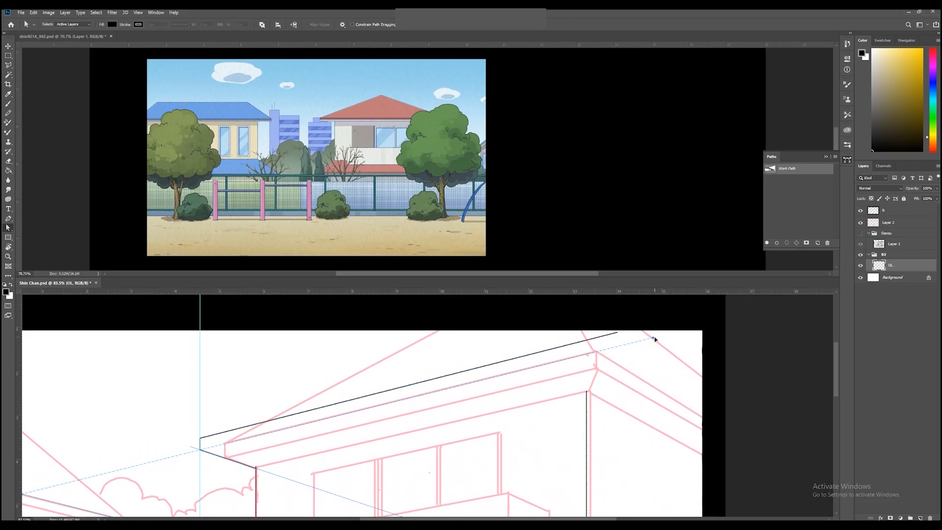
pyautogui.press('b')
pyautogui.moveTo(202, 456); pyautogui.dragTo(227, 448)
pyautogui.press('b')
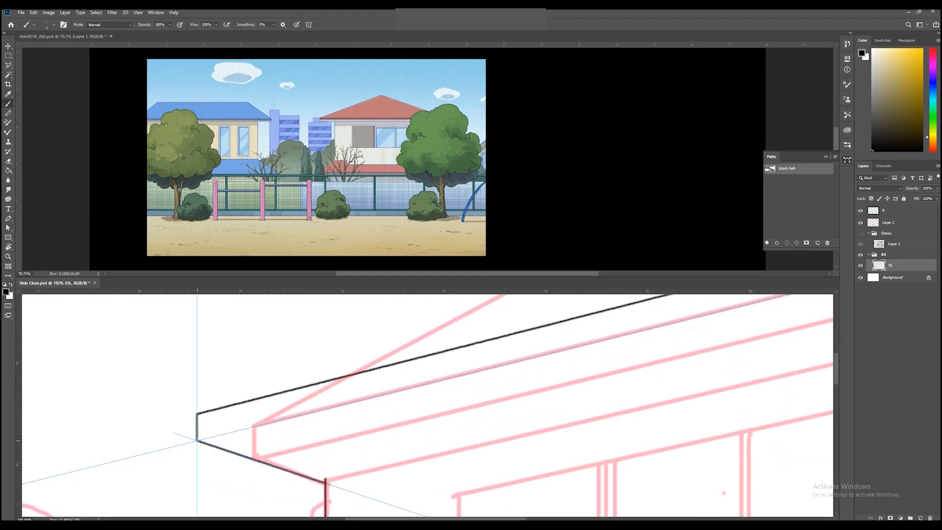
pyautogui.moveTo(517, 366); pyautogui.dragTo(465, 448)
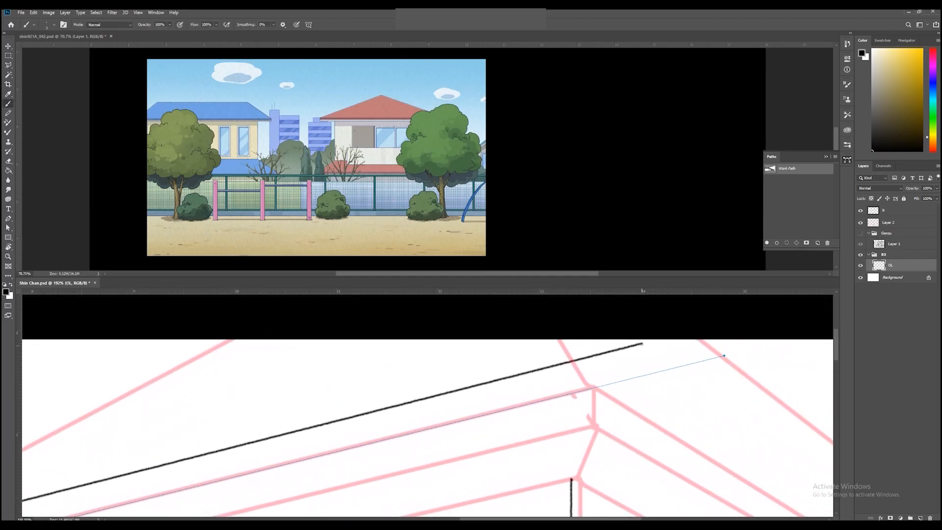
pyautogui.moveTo(643, 376); pyautogui.dragTo(643, 344)
# - Reduce the black frame layer's opacity to 30% and lock the layer
pyautogui.press('z')
pyautogui.moveTo(604, 384); pyautogui.dragTo(564, 385)
pyautogui.click(860, 210)
pyautogui.click(860, 211)
pyautogui.click(888, 210)
pyautogui.click(904, 198)
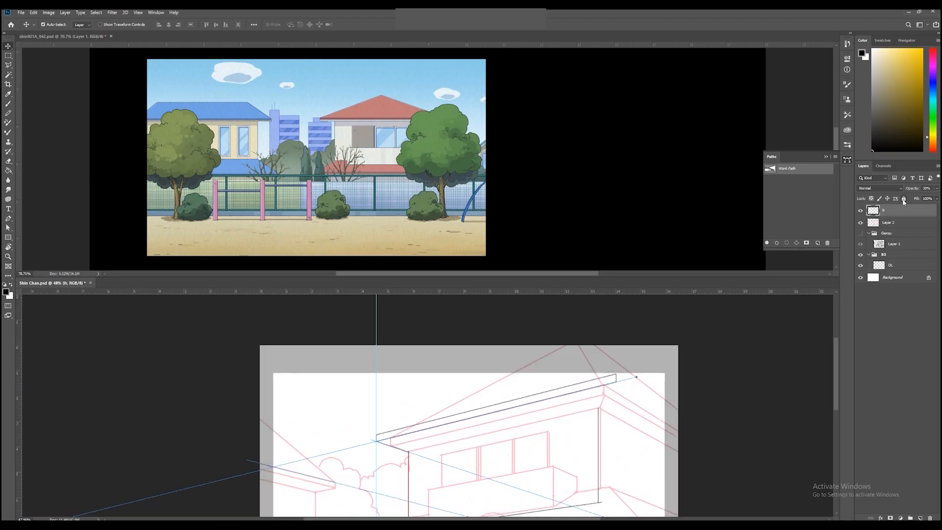
# - Continue the fascia lines along the roof's right side and place a vertical guide at the roof's near corner
pyautogui.moveTo(415, 426); pyautogui.dragTo(544, 432)
pyautogui.moveTo(557, 378); pyautogui.dragTo(534, 395)
pyautogui.moveTo(18, 405); pyautogui.dragTo(700, 378)
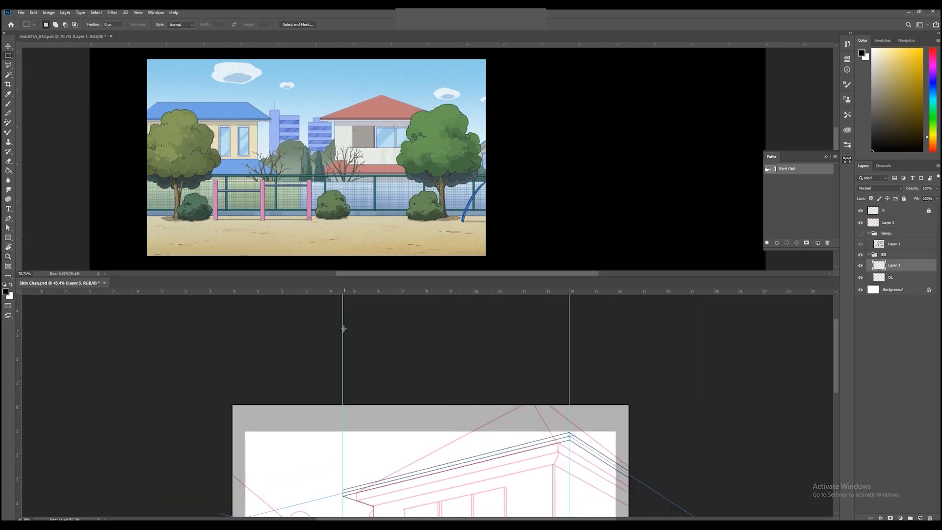
# - Try inking steep roof slopes from both eave corners, using a horizontal guide above the canvas to match their heights
pyautogui.press('b')
pyautogui.keyDown('shift'); pyautogui.click(570, 312); pyautogui.keyUp('shift')
pyautogui.moveTo(573, 293); pyautogui.dragTo(574, 313)
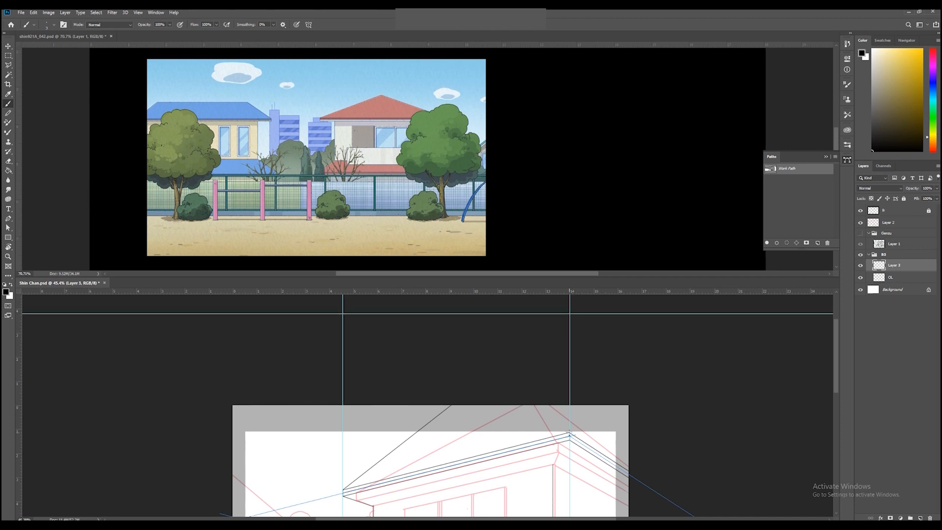
pyautogui.keyDown('shift'); pyautogui.click(343, 313); pyautogui.keyUp('shift')
pyautogui.moveTo(540, 463); pyautogui.dragTo(489, 399)
pyautogui.moveTo(408, 342); pyautogui.dragTo(407, 386)
pyautogui.moveTo(22, 381); pyautogui.dragTo(77, 388)
pyautogui.moveTo(593, 394); pyautogui.dragTo(565, 391)
pyautogui.moveTo(662, 407); pyautogui.dragTo(688, 417)
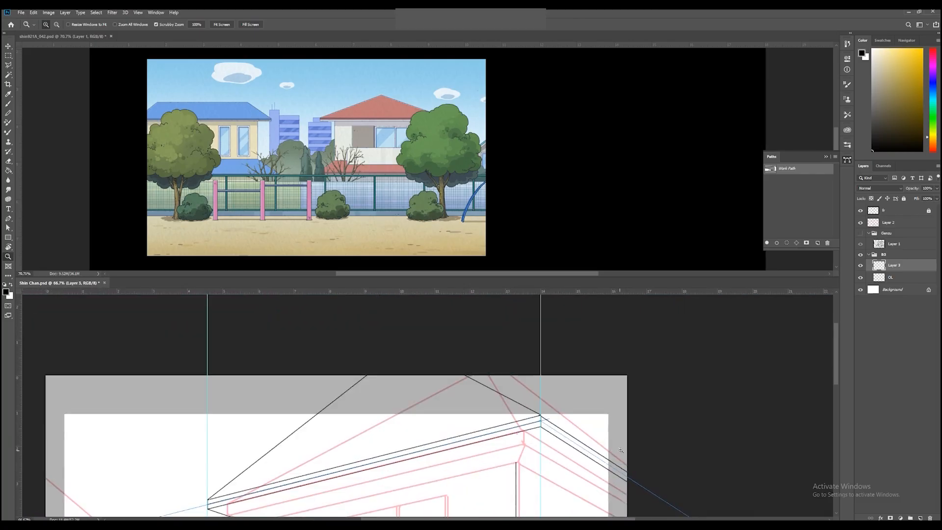
pyautogui.moveTo(722, 503)
pyautogui.mouseDown()
pyautogui.moveTo(698, 491)
pyautogui.moveTo(698, 500)
pyautogui.mouseUp()
# - Try moving the right-vanishing-point guide up above the canvas to find the roof's peak
pyautogui.press('a')
pyautogui.moveTo(516, 417); pyautogui.dragTo(390, 303)
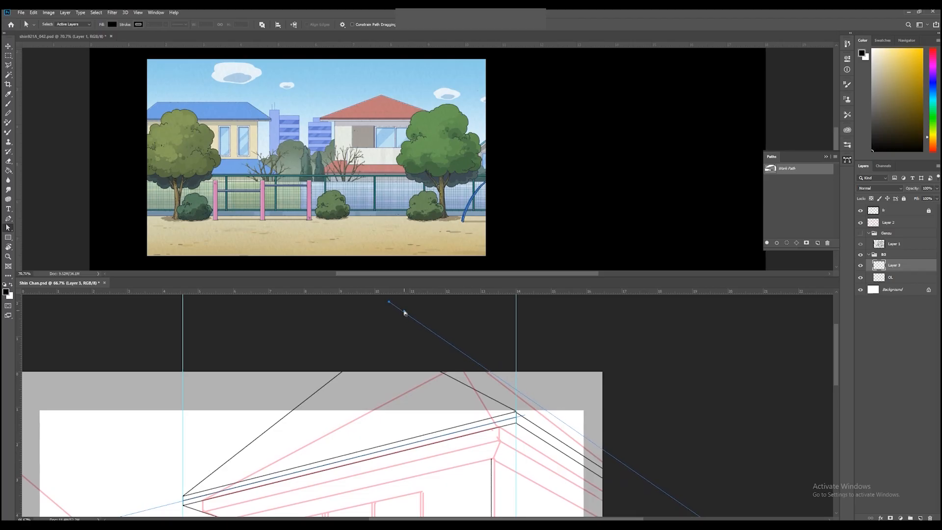
pyautogui.press('b')
pyautogui.press('Return')
pyautogui.press('z')
pyautogui.moveTo(493, 473); pyautogui.dragTo(583, 513)
pyautogui.press('a')
pyautogui.moveTo(492, 333)
pyautogui.mouseDown()
pyautogui.moveTo(481, 359)
pyautogui.moveTo(498, 345)
pyautogui.mouseUp()
pyautogui.moveTo(496, 430)
pyautogui.mouseDown()
pyautogui.moveTo(484, 368)
pyautogui.moveTo(480, 391)
pyautogui.mouseUp()
# - Undo the guide moves and the two steep roof-slope lines
pyautogui.hotkey('ctrl', 'z')
pyautogui.hotkey('ctrl', 'z')
pyautogui.hotkey('ctrl', 'z')
pyautogui.hotkey('ctrl', 'z')
# - Ink a shallower left roof slope from the left eave corner up toward the right vertical guide
pyautogui.press('b')
pyautogui.moveTo(349, 455); pyautogui.dragTo(372, 452)
pyautogui.moveTo(572, 380); pyautogui.dragTo(483, 440)
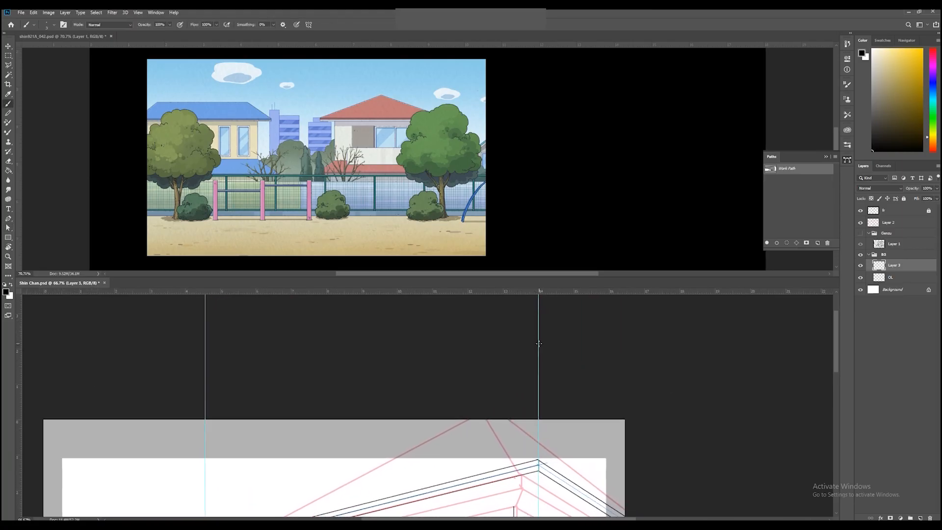
pyautogui.moveTo(511, 406); pyautogui.dragTo(563, 335)
pyautogui.scroll(2, 256, 473)
pyautogui.hscroll(-1, 256, 473)
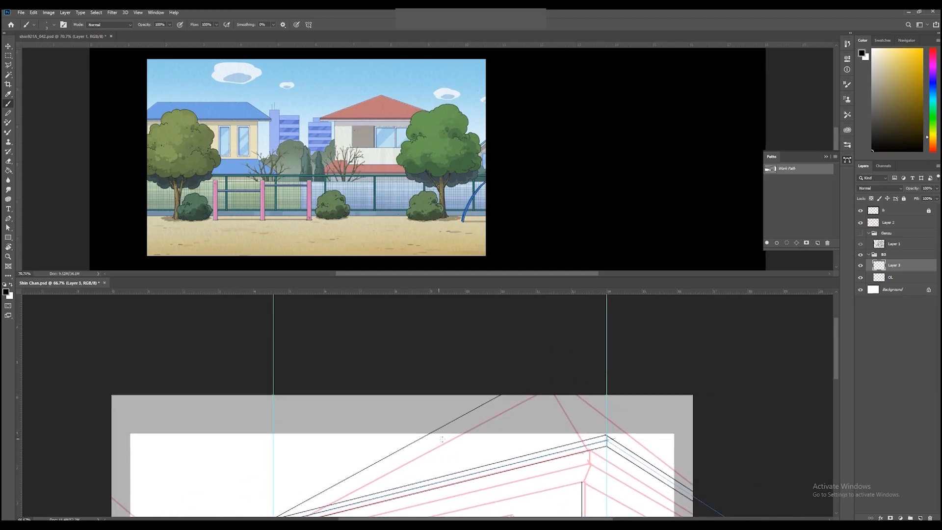
# - Place a horizontal guide level with the left slope's end and ink the opposing roof slope from the near eave corner
pyautogui.scroll(1, 301, 349)
pyautogui.hscroll(-1, 301, 350)
pyautogui.moveTo(652, 292); pyautogui.dragTo(653, 320)
pyautogui.keyDown('shift'); pyautogui.click(298, 319); pyautogui.keyUp('shift')
pyautogui.moveTo(663, 508); pyautogui.dragTo(616, 437)
pyautogui.moveTo(615, 434)
pyautogui.mouseDown()
pyautogui.moveTo(578, 398)
pyautogui.moveTo(603, 418)
pyautogui.mouseUp()
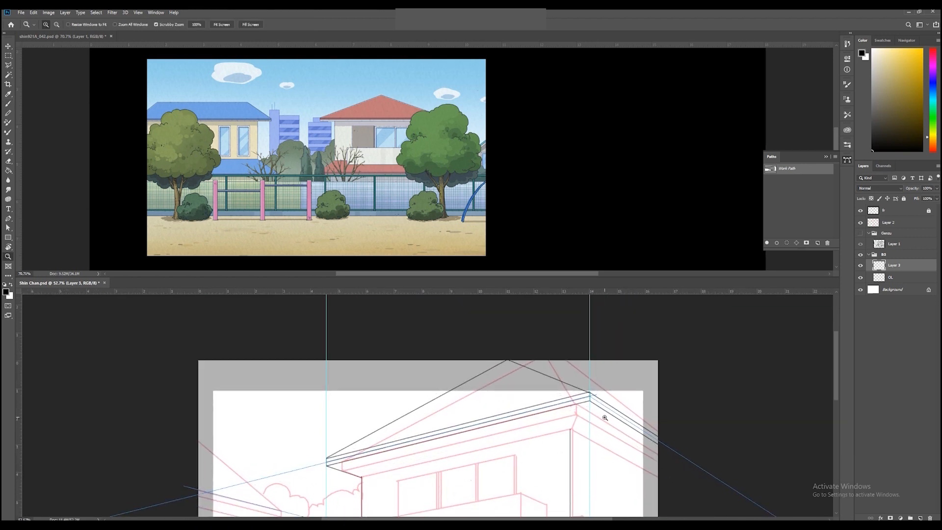
# - Undo the opposing roof slope and the left slope, and set a horizontal guide above the canvas at the ridge height
pyautogui.scroll(1, 560, 398)
pyautogui.hscroll(1, 560, 397)
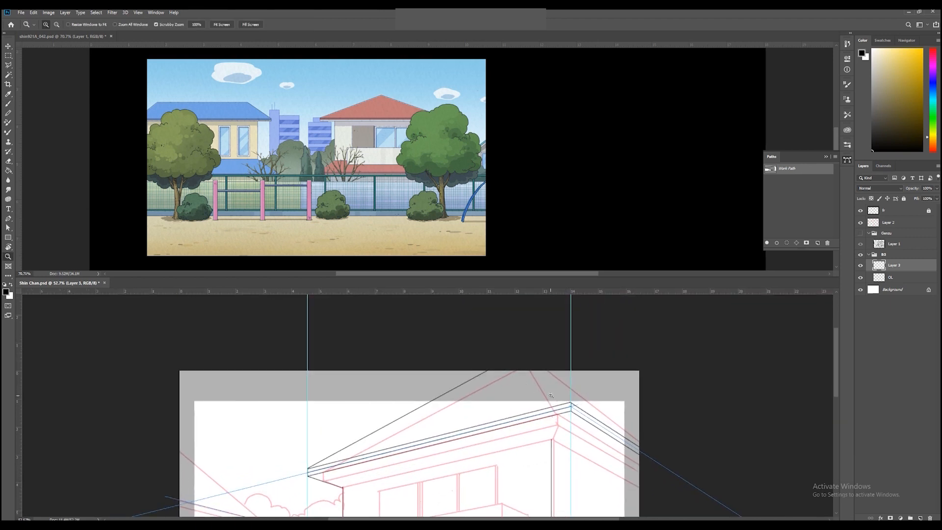
pyautogui.moveTo(549, 390)
pyautogui.mouseDown()
pyautogui.moveTo(556, 476)
pyautogui.moveTo(536, 381)
pyautogui.mouseUp()
pyautogui.hotkey('ctrl', 'z')
pyautogui.moveTo(536, 344); pyautogui.dragTo(530, 362)
pyautogui.moveTo(558, 295); pyautogui.dragTo(572, 329)
pyautogui.press('b')
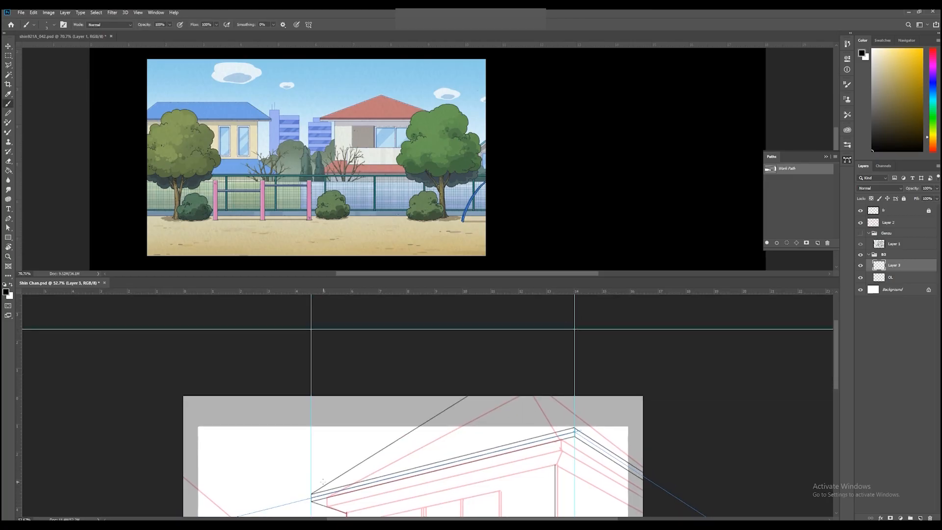
pyautogui.moveTo(611, 329); pyautogui.dragTo(569, 345)
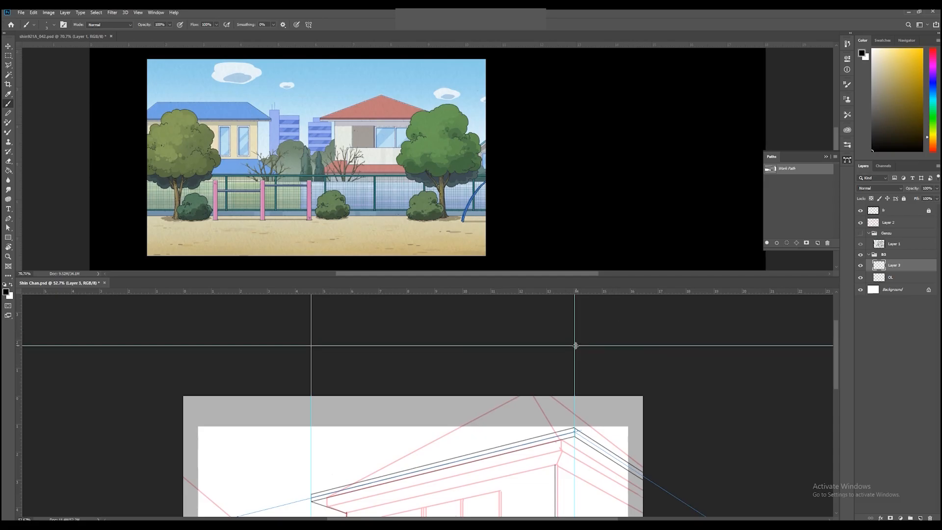
# - Re-ink the left roof slope from the left eave corner toward the horizontal guide, and ink the ridge line toward the right vanishing point
pyautogui.keyDown('shift'); pyautogui.click(314, 493); pyautogui.keyUp('shift')
pyautogui.keyDown('shift'); pyautogui.click(577, 430); pyautogui.keyUp('shift')
pyautogui.hotkey('ctrl', 'z')
pyautogui.press('a')
pyautogui.moveTo(574, 431)
pyautogui.mouseDown()
pyautogui.moveTo(531, 380)
pyautogui.moveTo(444, 352)
pyautogui.moveTo(432, 337)
pyautogui.moveTo(455, 329)
pyautogui.mouseUp()
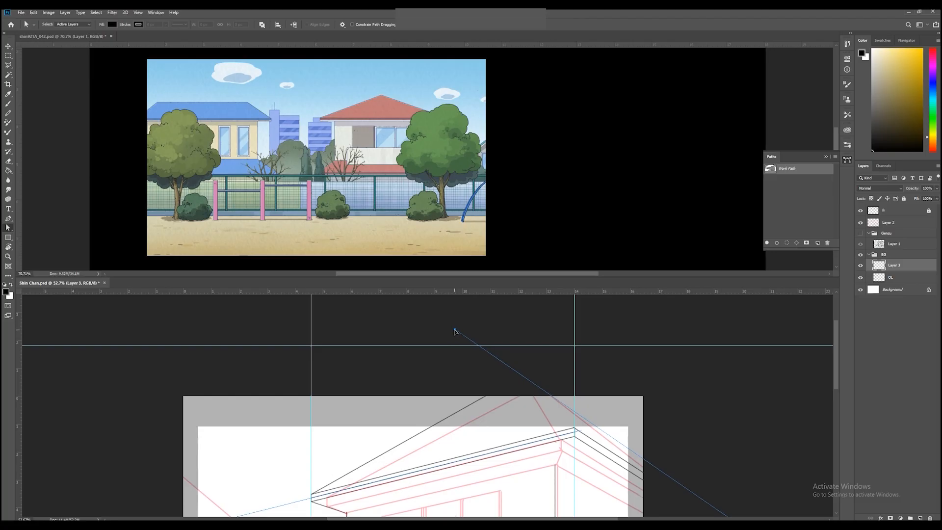
pyautogui.press('b')
pyautogui.press('Return')
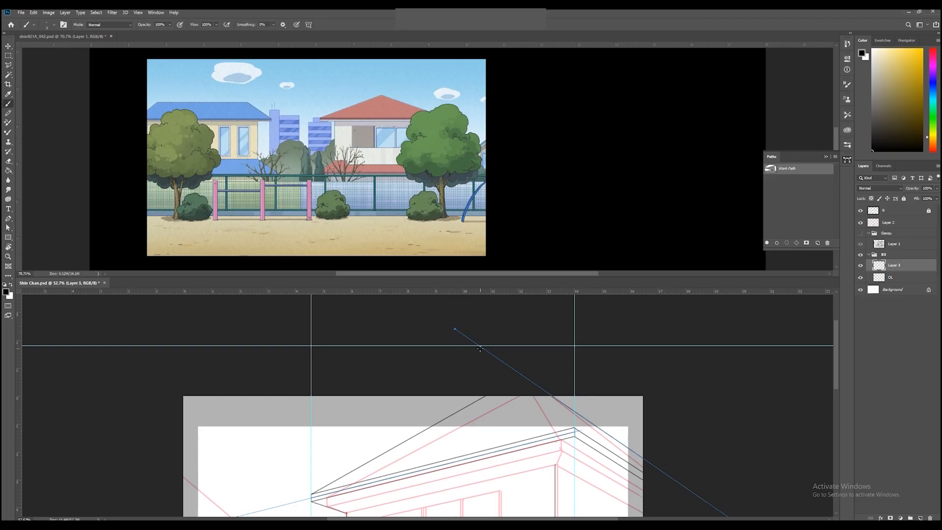
pyautogui.press('a')
pyautogui.moveTo(455, 329); pyautogui.dragTo(456, 350)
# - Ink the roof's hip line from the near eave corner up toward the peak
pyautogui.press('z')
pyautogui.moveTo(570, 423); pyautogui.dragTo(586, 432)
pyautogui.press('b')
pyautogui.click(582, 434)
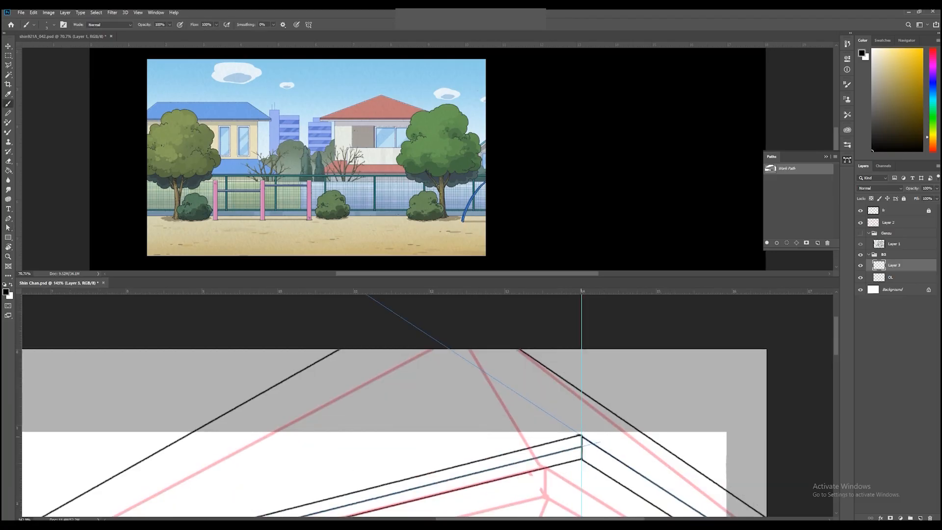
pyautogui.moveTo(366, 318); pyautogui.dragTo(406, 369)
pyautogui.keyDown('shift'); pyautogui.click(419, 356); pyautogui.keyUp('shift')
pyautogui.hotkey('ctrl', '0')
# - Ink the middle fascia line of the right-hand eave from the near corner to the canvas edge
pyautogui.press('z')
pyautogui.click(817, 200)
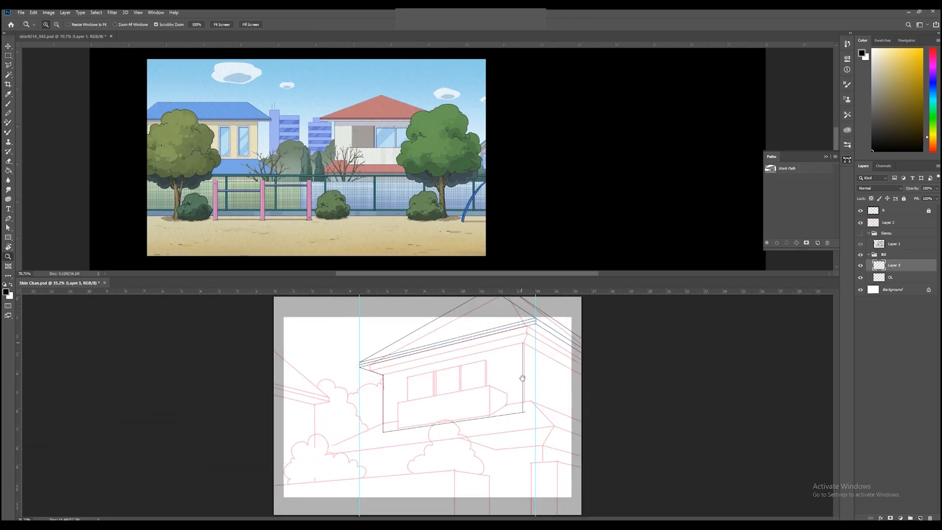
pyautogui.moveTo(540, 326); pyautogui.dragTo(558, 378)
pyautogui.click(802, 173)
pyautogui.moveTo(605, 346); pyautogui.dragTo(460, 375)
pyautogui.moveTo(499, 327)
pyautogui.mouseDown()
pyautogui.moveTo(449, 330)
pyautogui.moveTo(524, 346)
pyautogui.moveTo(505, 365)
pyautogui.mouseUp()
pyautogui.moveTo(615, 428); pyautogui.dragTo(541, 403)
pyautogui.press('b')
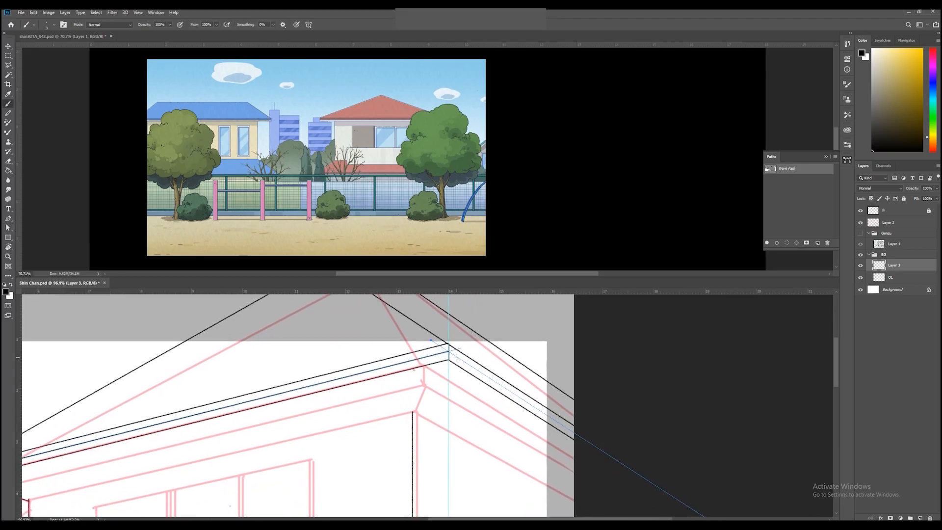
pyautogui.hotkey('alt', '[')
pyautogui.keyDown('shift'); pyautogui.click(585, 440); pyautogui.keyUp('shift')
# - Merge the two line art layers in the house group and rename the result "ol"
pyautogui.click(896, 264)
pyautogui.keyDown('ctrl'); pyautogui.click(892, 277); pyautogui.keyUp('ctrl')
pyautogui.hotkey('ctrl', 'e')
pyautogui.doubleClick(894, 264)
pyautogui.write('ol')
pyautogui.press('Return')
pyautogui.doubleClick(891, 266)
pyautogui.write('ol')
pyautogui.press('Return')
# - Ink the soffit diagonal from the eave's lower near corner to the top of the wall's corner edge
pyautogui.press('z')
pyautogui.moveTo(748, 325); pyautogui.dragTo(593, 393)
pyautogui.moveTo(496, 378)
pyautogui.mouseDown()
pyautogui.moveTo(546, 383)
pyautogui.moveTo(589, 354)
pyautogui.mouseUp()
pyautogui.press('b')
pyautogui.moveTo(584, 343); pyautogui.dragTo(601, 349)
pyautogui.click(599, 329)
pyautogui.keyDown('shift'); pyautogui.click(555, 394); pyautogui.keyUp('shift')
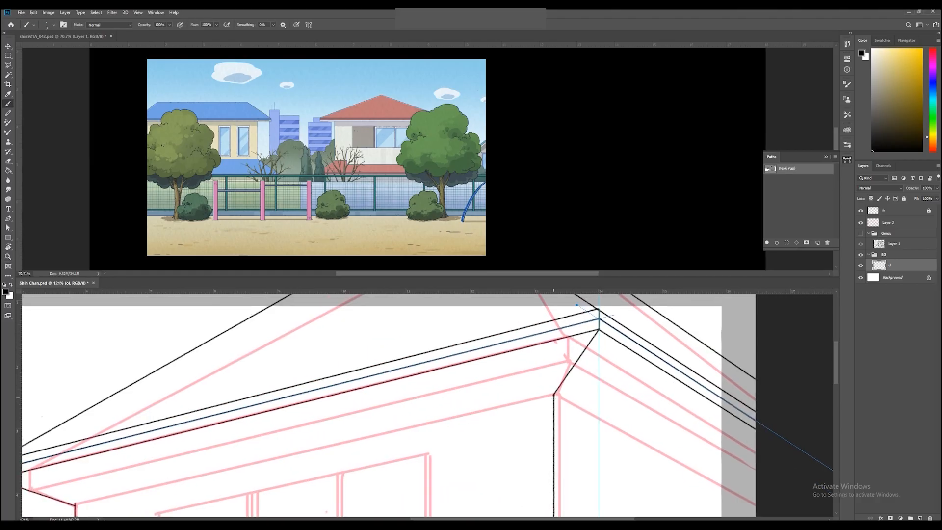
# - Align the left-vanishing-point guide with the upper wall's top and ink the front wall's top edge under the eave
pyautogui.press('z')
pyautogui.moveTo(535, 385); pyautogui.dragTo(474, 388)
pyautogui.moveTo(563, 397); pyautogui.dragTo(550, 385)
pyautogui.moveTo(496, 350); pyautogui.dragTo(513, 350)
pyautogui.press('a')
pyautogui.press('z')
pyautogui.moveTo(509, 392)
pyautogui.mouseDown()
pyautogui.moveTo(829, 290)
pyautogui.moveTo(458, 402)
pyautogui.moveTo(410, 397)
pyautogui.mouseUp()
pyautogui.press('b')
pyautogui.click(618, 358)
pyautogui.keyDown('shift'); pyautogui.click(304, 395); pyautogui.keyUp('shift')
# - Align the right-vanishing-point guide with the wall corner's top and ink the side wall's top edge to the canvas edge
pyautogui.press('z')
pyautogui.moveTo(579, 357); pyautogui.dragTo(592, 360)
pyautogui.moveTo(593, 361); pyautogui.dragTo(584, 381)
pyautogui.press('a')
pyautogui.moveTo(554, 339)
pyautogui.mouseDown()
pyautogui.moveTo(550, 380)
pyautogui.moveTo(533, 384)
pyautogui.moveTo(579, 387)
pyautogui.mouseUp()
pyautogui.press('z')
pyautogui.press('b')
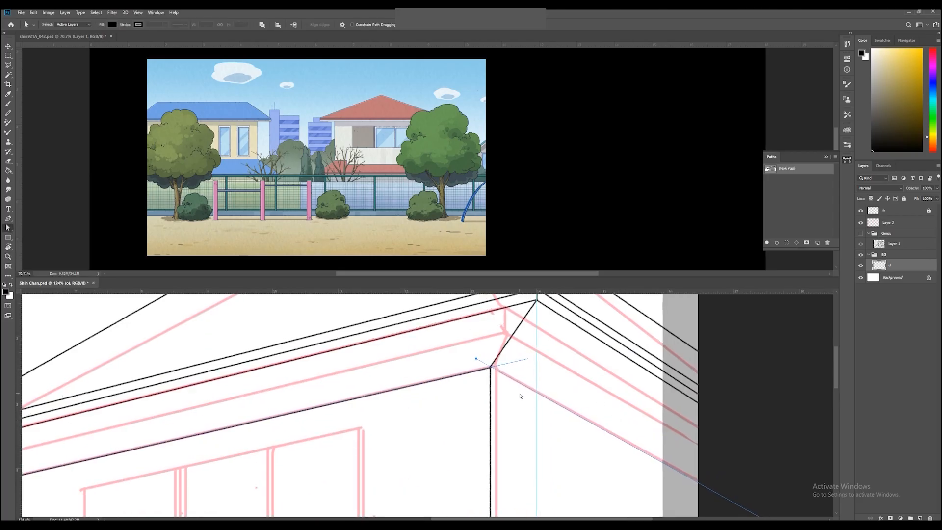
pyautogui.press('z')
pyautogui.moveTo(705, 486)
pyautogui.mouseDown()
pyautogui.moveTo(734, 400)
pyautogui.moveTo(623, 395)
pyautogui.moveTo(604, 426)
pyautogui.mouseUp()
pyautogui.moveTo(622, 415); pyautogui.dragTo(645, 445)
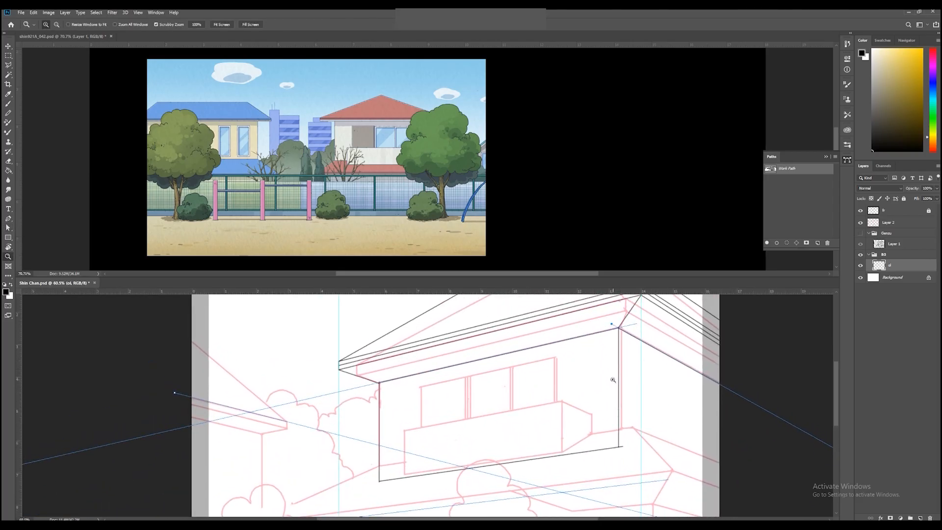
# - Move the right-vanishing-point guide to the upper wall's bottom corner and ink the side wall's base edge
pyautogui.press('a')
pyautogui.moveTo(615, 325)
pyautogui.mouseDown()
pyautogui.moveTo(613, 447)
pyautogui.moveTo(629, 410)
pyautogui.moveTo(657, 411)
pyautogui.mouseUp()
pyautogui.press('z')
pyautogui.press('b')
pyautogui.keyDown('shift'); pyautogui.click(719, 450); pyautogui.keyUp('shift')
pyautogui.press('z')
pyautogui.moveTo(566, 453); pyautogui.dragTo(633, 435)
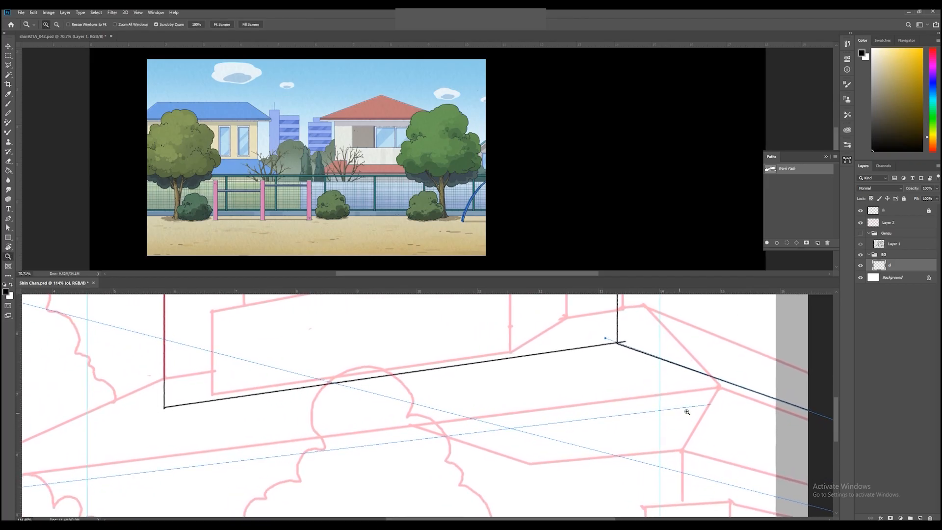
pyautogui.moveTo(706, 413); pyautogui.dragTo(631, 415)
pyautogui.scroll(-1, 631, 417)
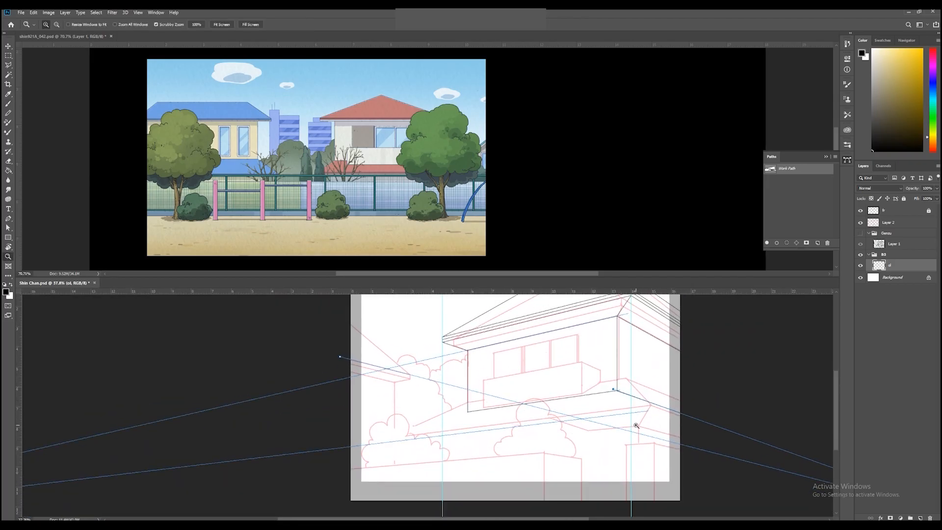
pyautogui.moveTo(608, 423); pyautogui.dragTo(619, 416)
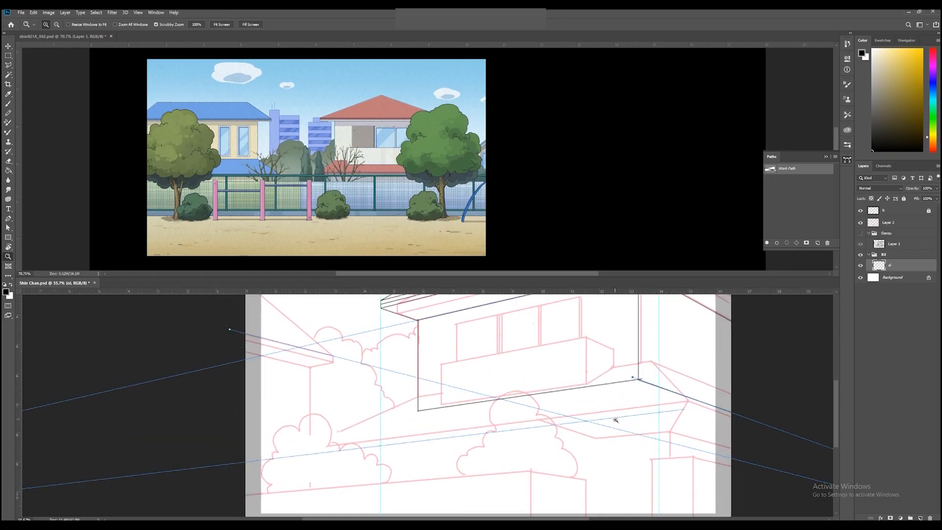
pyautogui.press('b')
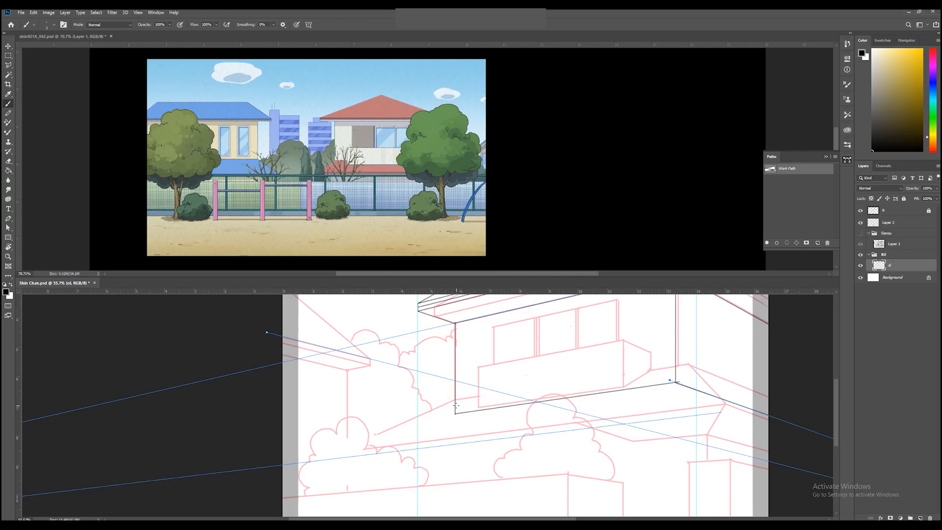
pyautogui.keyDown('shift'); pyautogui.click(418, 448); pyautogui.keyUp('shift')
pyautogui.keyDown('shift'); pyautogui.click(696, 415); pyautogui.keyUp('shift')
pyautogui.keyDown('shift'); pyautogui.click(676, 382); pyautogui.keyUp('shift')
pyautogui.moveTo(685, 403)
pyautogui.mouseDown()
pyautogui.moveTo(622, 479)
pyautogui.moveTo(646, 442)
pyautogui.moveTo(636, 438)
pyautogui.mouseUp()
pyautogui.hotkey('ctrl', 'z')
pyautogui.hotkey('ctrl', 'z')
pyautogui.hotkey('ctrl', 'z')
pyautogui.moveTo(625, 428); pyautogui.dragTo(618, 450)
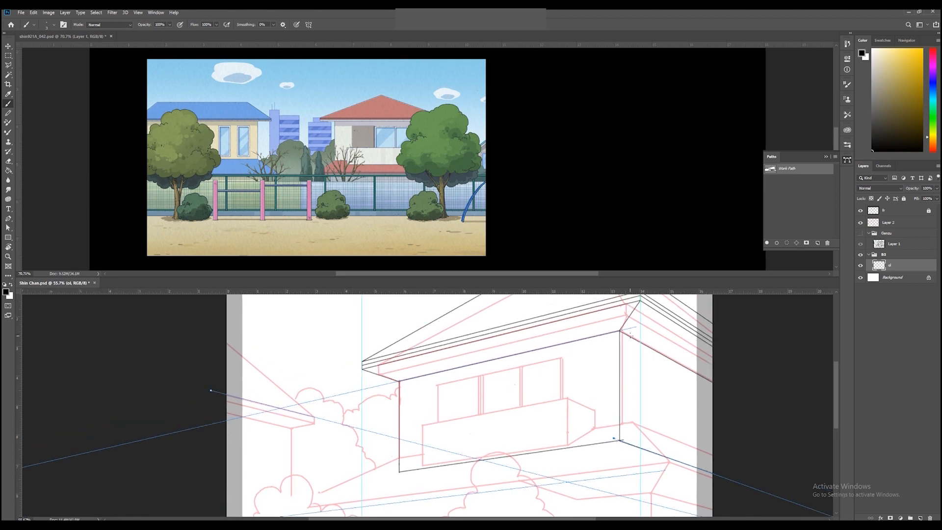
# - Place a left-vanishing-point guide at the lower roof's eave, and ink the left hip and fascia end at the left vertical guide
pyautogui.press('a')
pyautogui.moveTo(636, 327)
pyautogui.mouseDown()
pyautogui.moveTo(670, 462)
pyautogui.moveTo(641, 465)
pyautogui.moveTo(678, 437)
pyautogui.mouseUp()
pyautogui.hotkey('ctrl', 'space')
pyautogui.moveTo(374, 481); pyautogui.dragTo(485, 426)
pyautogui.press('b')
pyautogui.click(512, 358)
pyautogui.keyDown('shift'); pyautogui.click(429, 440); pyautogui.keyUp('shift')
pyautogui.keyDown('shift'); pyautogui.click(428, 456); pyautogui.keyUp('shift')
# - Ink the lower roof's bottom fascia edge to the right vertical guide, with its end edge and the hip up to the wall's corner
pyautogui.moveTo(785, 356); pyautogui.dragTo(292, 435)
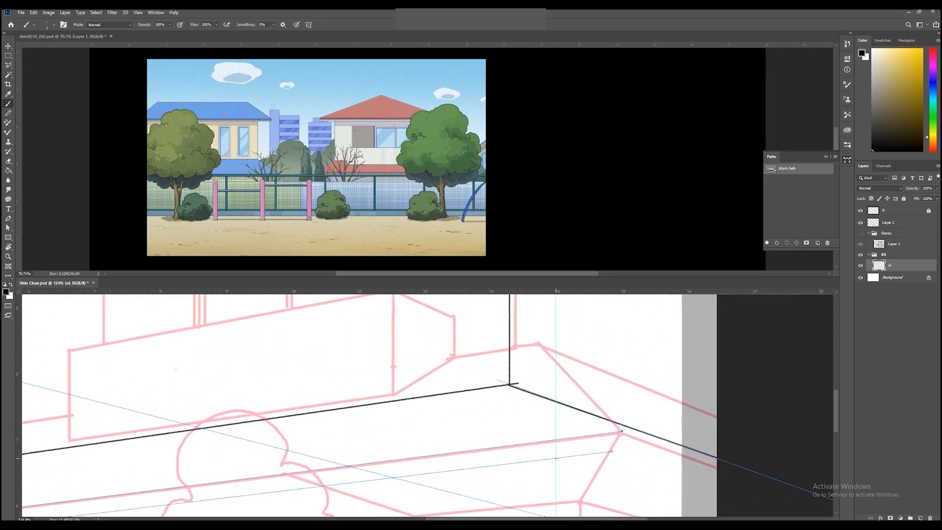
pyautogui.keyDown('shift'); pyautogui.click(555, 458); pyautogui.keyUp('shift')
pyautogui.keyDown('shift'); pyautogui.click(556, 439); pyautogui.keyUp('shift')
pyautogui.keyDown('shift'); pyautogui.click(509, 385); pyautogui.keyUp('shift')
pyautogui.scroll(-2, 510, 384)
pyautogui.hscroll(-1, 510, 385)
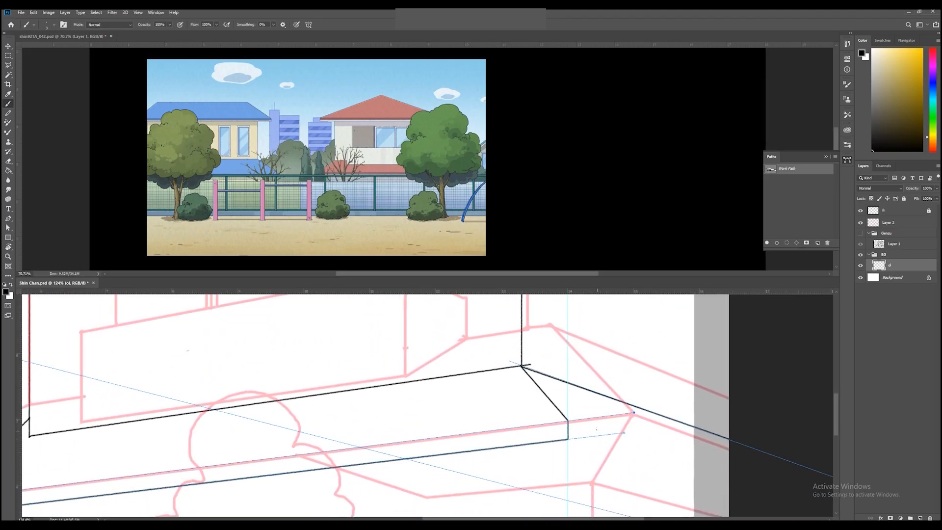
# - Ink the lower roof's upper eave edges from the near corner, out to the right canvas edge and back to the left corner
pyautogui.press('a')
pyautogui.scroll(-1, 525, 401)
pyautogui.hscroll(1, 526, 401)
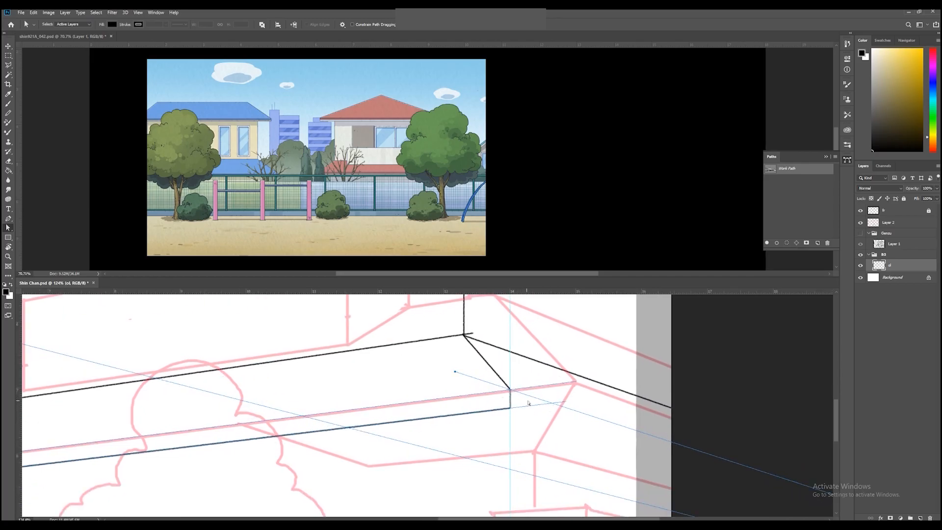
pyautogui.press('b')
pyautogui.keyDown('shift'); pyautogui.click(683, 445); pyautogui.keyUp('shift')
pyautogui.scroll(1, 506, 391)
pyautogui.hscroll(-1, 506, 391)
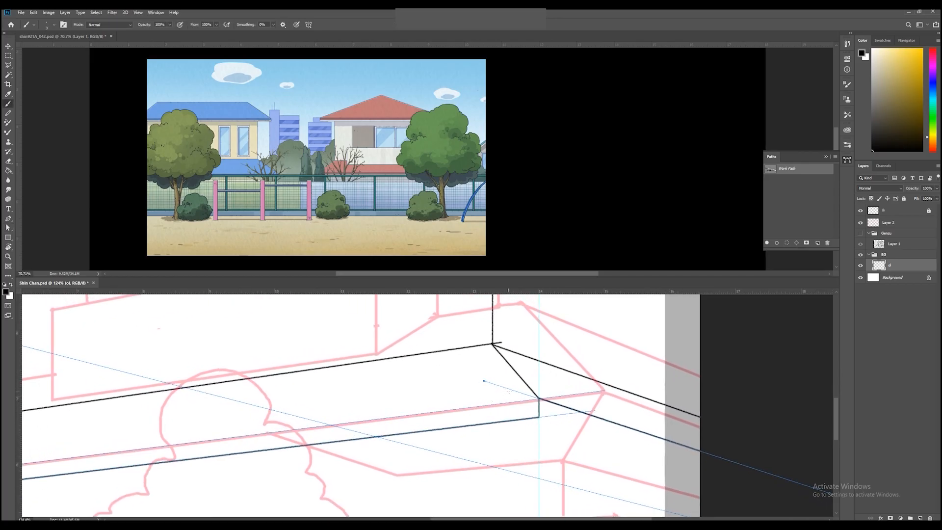
pyautogui.click(539, 398)
pyautogui.moveTo(196, 441); pyautogui.dragTo(405, 406)
pyautogui.keyDown('shift'); pyautogui.click(325, 415); pyautogui.keyUp('shift')
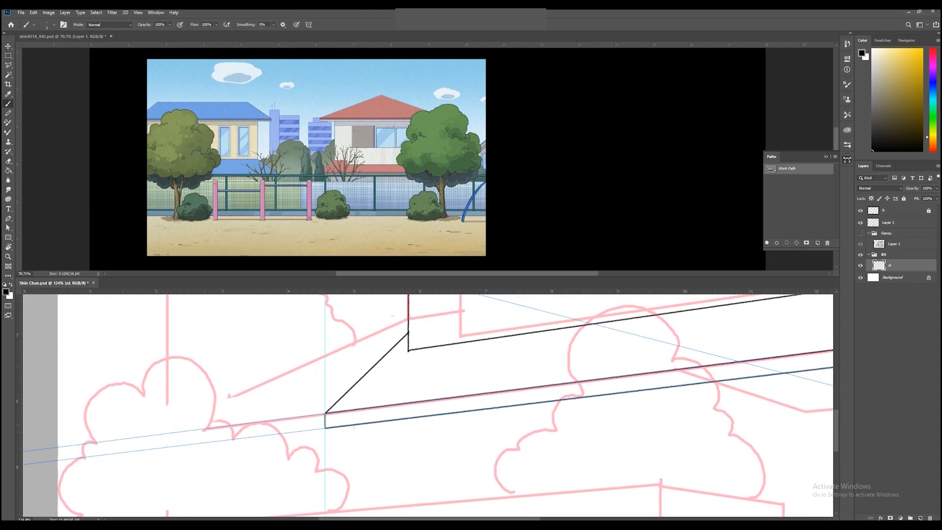
# - Move the right-vanishing-point guide to the fascia's lower corner and ink the lower fascia edge along the house's right side
pyautogui.moveTo(736, 386); pyautogui.dragTo(545, 402)
pyautogui.moveTo(665, 396); pyautogui.dragTo(550, 414)
pyautogui.press('a')
pyautogui.moveTo(467, 360)
pyautogui.mouseDown()
pyautogui.moveTo(469, 381)
pyautogui.moveTo(504, 380)
pyautogui.mouseUp()
pyautogui.press('b')
pyautogui.keyDown('shift'); pyautogui.click(674, 435); pyautogui.keyUp('shift')
pyautogui.moveTo(472, 415); pyautogui.dragTo(613, 407)
# - Move both vanishing-point guides just below the lower eave and ink the short soffit diagonal inward from the fascia's lower near corner
pyautogui.press('z')
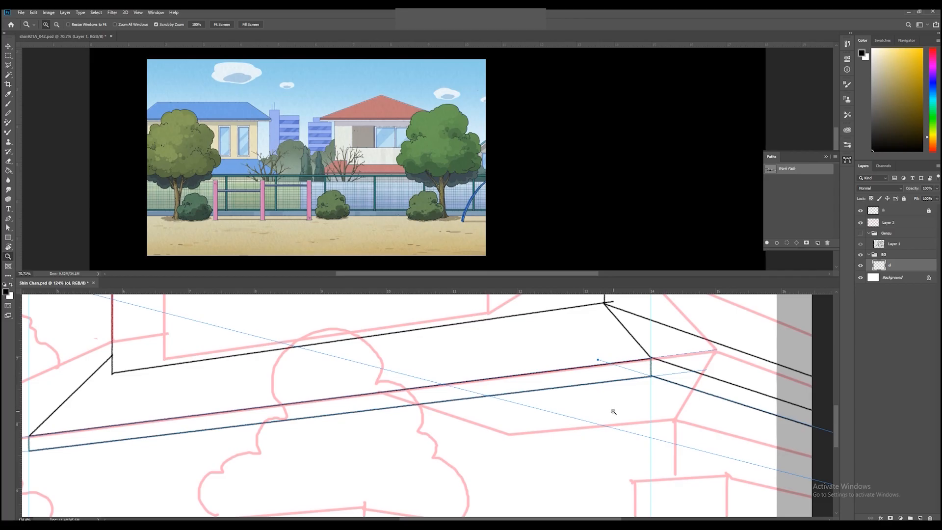
pyautogui.moveTo(337, 173)
pyautogui.mouseDown()
pyautogui.moveTo(387, 176)
pyautogui.moveTo(348, 177)
pyautogui.mouseUp()
pyautogui.click(660, 406)
pyautogui.moveTo(660, 406); pyautogui.dragTo(612, 423)
pyautogui.click(612, 423)
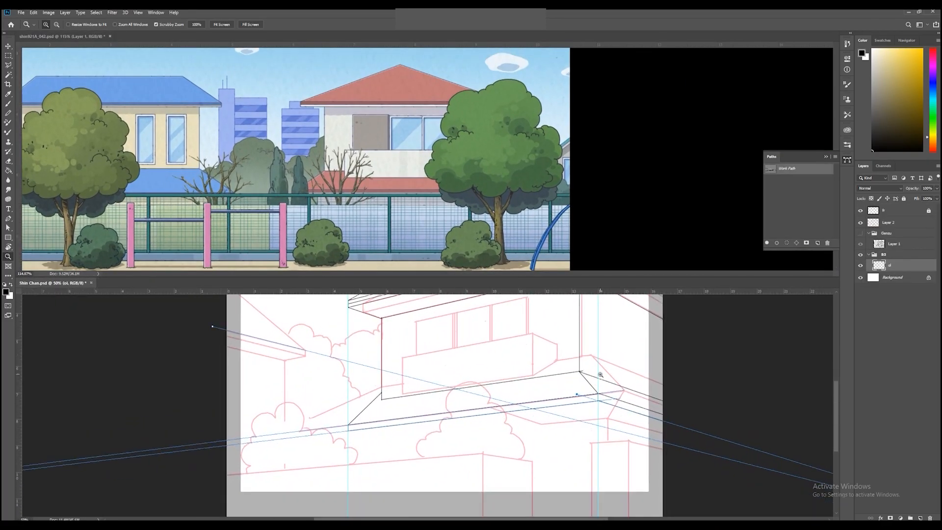
pyautogui.moveTo(603, 414); pyautogui.dragTo(603, 417)
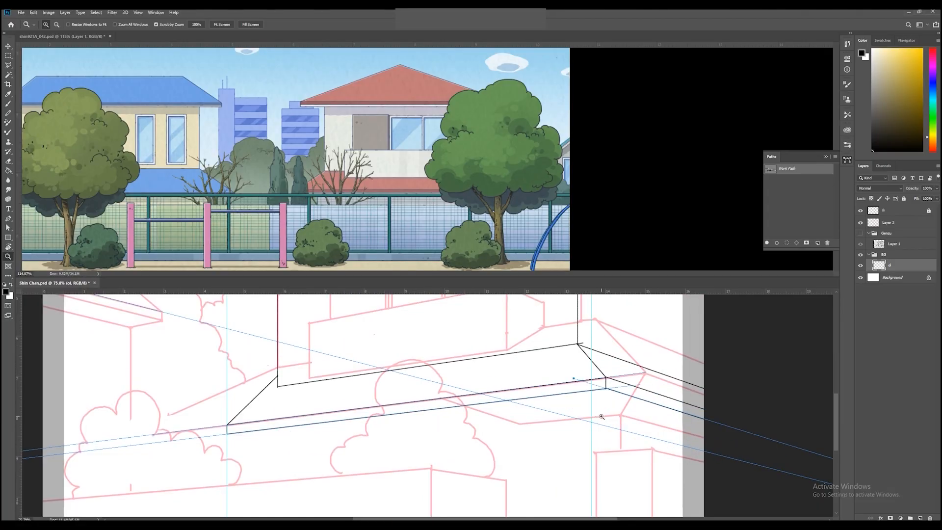
pyautogui.press('a')
pyautogui.moveTo(574, 380); pyautogui.dragTo(636, 404)
pyautogui.moveTo(575, 396); pyautogui.dragTo(573, 404)
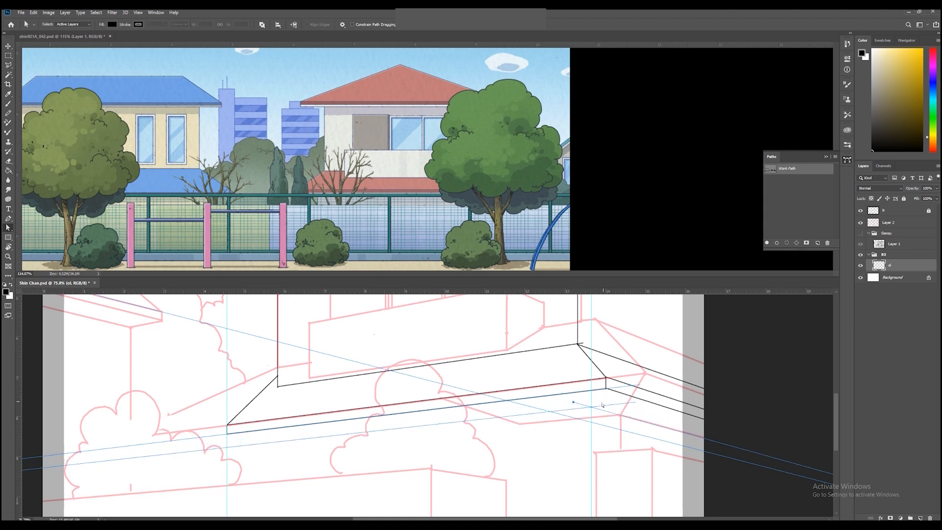
pyautogui.press('b')
pyautogui.scroll(-3, 592, 407)
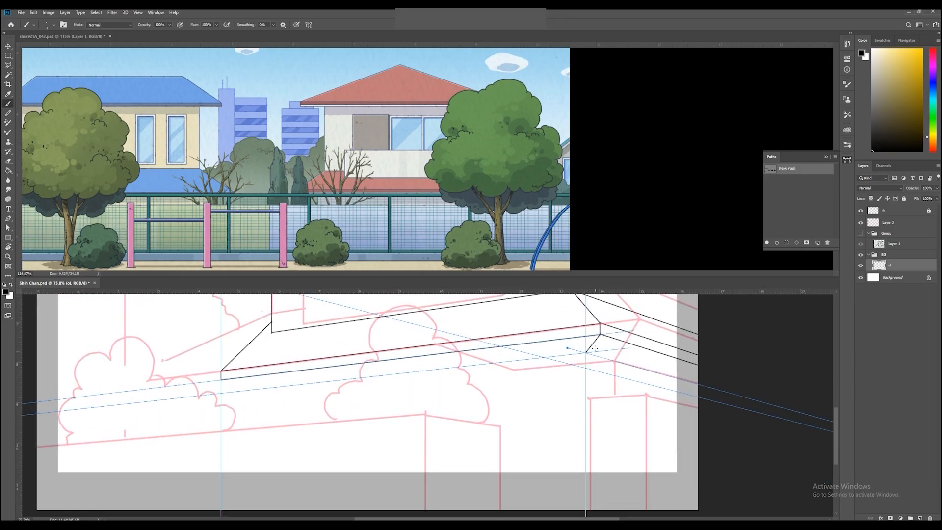
# - Ink the ground-floor wall's near vertical edge and its two top edges under the lower eave
pyautogui.moveTo(623, 349)
pyautogui.mouseDown()
pyautogui.moveTo(578, 443)
pyautogui.moveTo(586, 423)
pyautogui.mouseUp()
pyautogui.moveTo(549, 426); pyautogui.dragTo(551, 518)
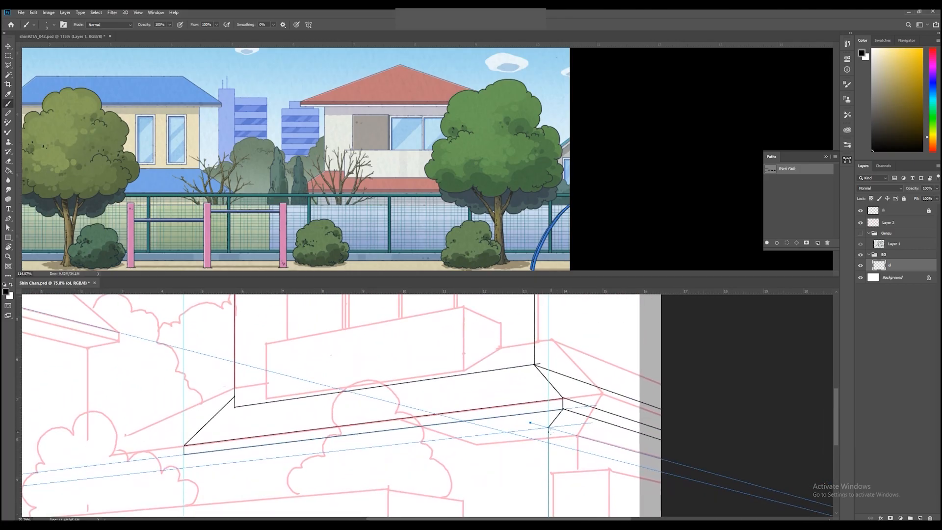
pyautogui.moveTo(670, 461); pyautogui.dragTo(758, 435)
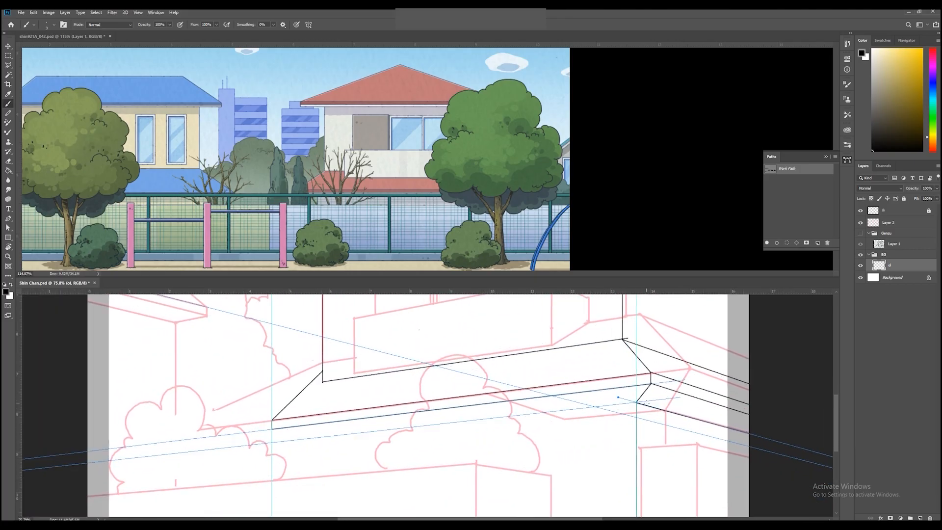
pyautogui.keyDown('shift'); pyautogui.click(272, 442); pyautogui.keyUp('shift')
# - Align a perspective guide with the lower eave's left end and ink the ground-floor wall's left vertical edge downward
pyautogui.press('a')
pyautogui.moveTo(618, 397); pyautogui.dragTo(233, 425)
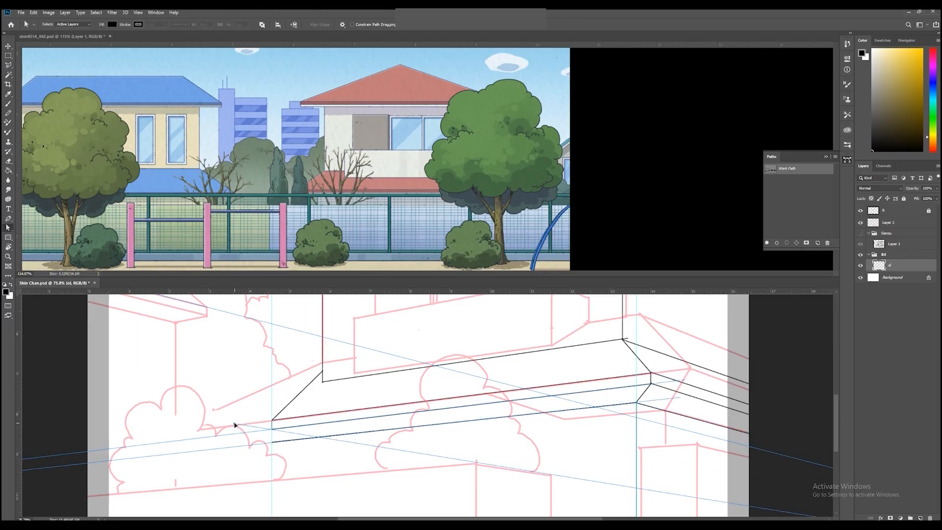
pyautogui.press('b')
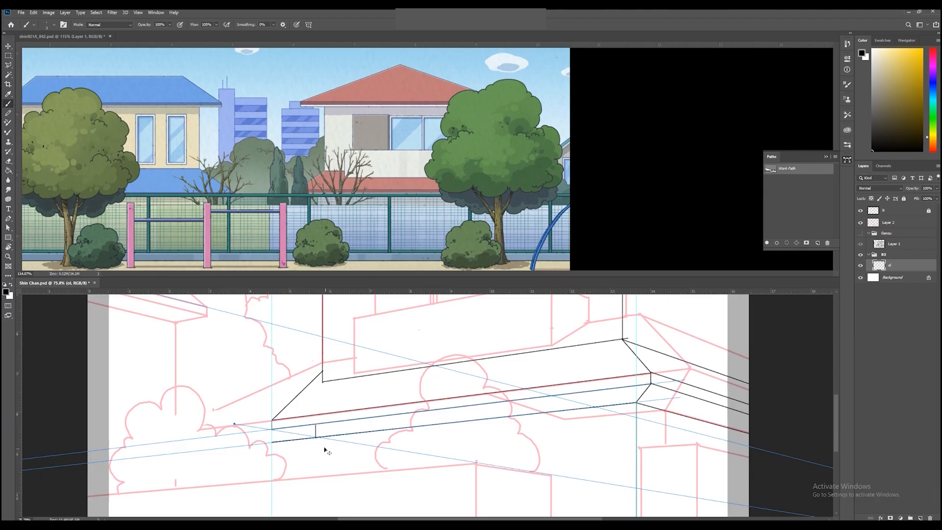
pyautogui.hotkey('ctrl', 'z')
pyautogui.keyDown('shift'); pyautogui.click(318, 437); pyautogui.keyUp('shift')
pyautogui.keyDown('shift'); pyautogui.click(318, 467); pyautogui.keyUp('shift')
pyautogui.moveTo(329, 500); pyautogui.dragTo(328, 416)
pyautogui.keyDown('shift'); pyautogui.click(318, 476); pyautogui.keyUp('shift')
# - Place a left-vanishing-point guide by the balcony and ink the balcony front's far-left and near vertical edges
pyautogui.moveTo(573, 348)
pyautogui.mouseDown()
pyautogui.moveTo(551, 420)
pyautogui.moveTo(566, 438)
pyautogui.mouseUp()
pyautogui.moveTo(533, 345)
pyautogui.mouseDown()
pyautogui.moveTo(565, 376)
pyautogui.moveTo(559, 425)
pyautogui.moveTo(534, 433)
pyautogui.mouseUp()
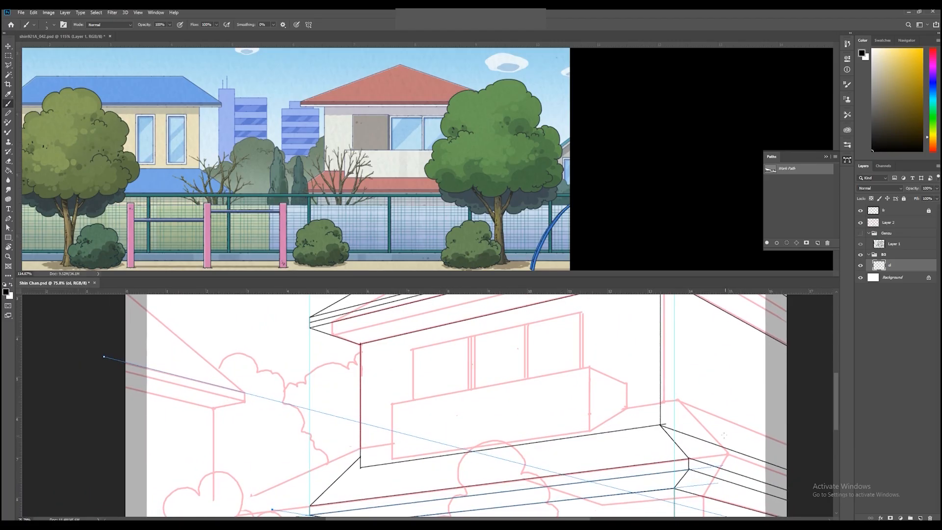
pyautogui.press('a')
pyautogui.moveTo(716, 467); pyautogui.dragTo(627, 372)
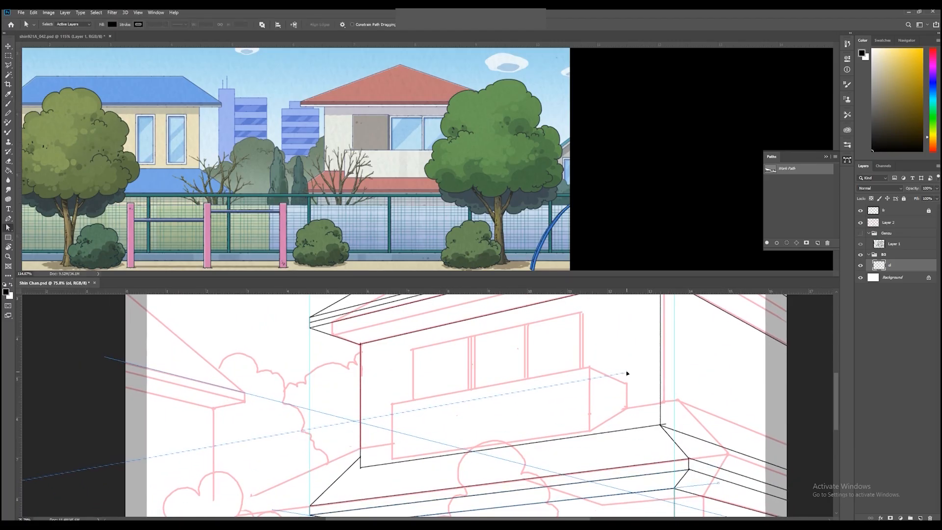
pyautogui.click(650, 446)
pyautogui.moveTo(594, 403); pyautogui.dragTo(607, 402)
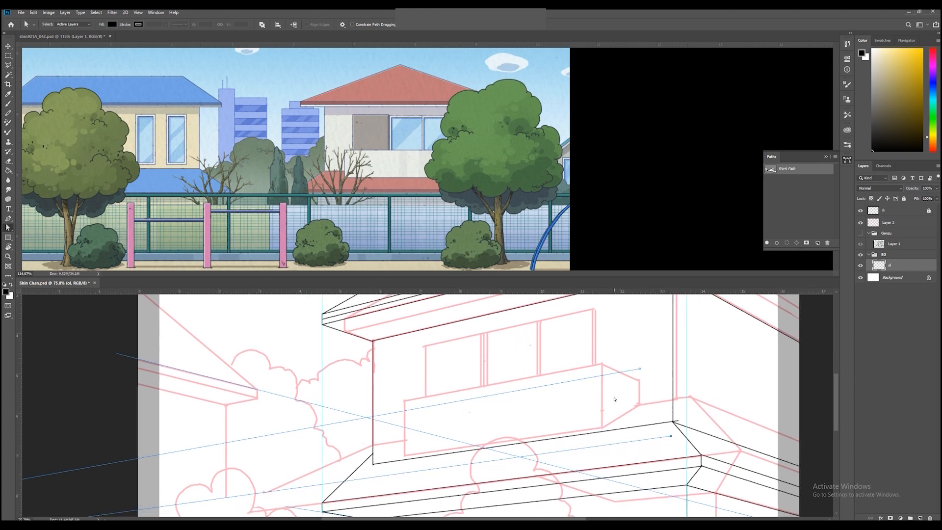
pyautogui.press('b')
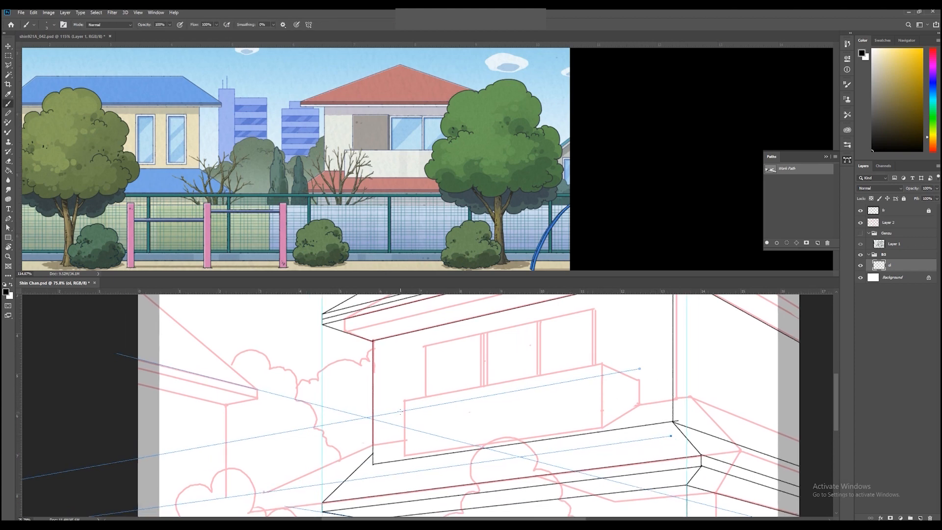
pyautogui.moveTo(407, 411); pyautogui.dragTo(407, 466)
pyautogui.moveTo(600, 364); pyautogui.dragTo(600, 446)
# - Align a right-vanishing-point guide with the balcony's near top corner and ink the short top edge receding along its side
pyautogui.press('z')
pyautogui.moveTo(508, 460); pyautogui.dragTo(446, 435)
pyautogui.press('a')
pyautogui.moveTo(290, 402)
pyautogui.mouseDown()
pyautogui.moveTo(550, 404)
pyautogui.moveTo(575, 426)
pyautogui.moveTo(557, 413)
pyautogui.mouseUp()
pyautogui.press('z')
pyautogui.press('a')
pyautogui.moveTo(537, 361); pyautogui.dragTo(628, 393)
pyautogui.press('b')
pyautogui.scroll(-1, 638, 417)
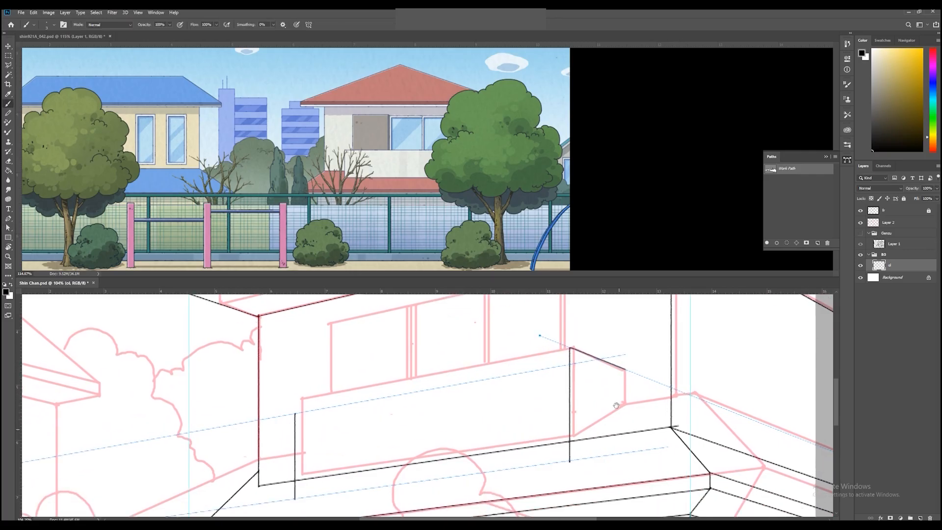
# - Ink the balcony side's far vertical edge, its lower diagonal to the near corner, and the front's bottom edge
pyautogui.press('a')
pyautogui.moveTo(637, 353)
pyautogui.mouseDown()
pyautogui.moveTo(629, 372)
pyautogui.moveTo(637, 414)
pyautogui.mouseUp()
pyautogui.press('b')
pyautogui.moveTo(625, 371); pyautogui.dragTo(626, 409)
pyautogui.keyDown('shift'); pyautogui.click(570, 462); pyautogui.keyUp('shift')
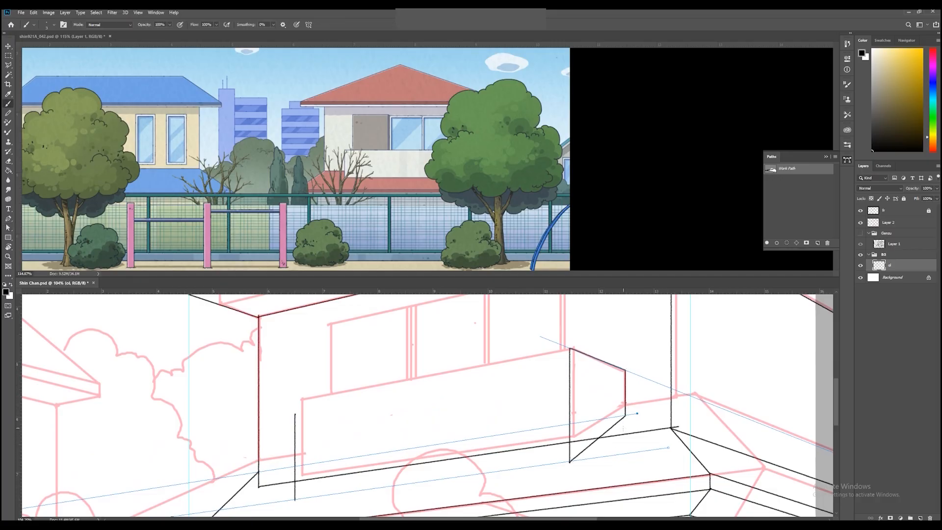
pyautogui.moveTo(570, 462); pyautogui.dragTo(632, 435)
pyautogui.keyDown('shift'); pyautogui.click(357, 473); pyautogui.keyUp('shift')
pyautogui.moveTo(625, 329); pyautogui.dragTo(638, 348)
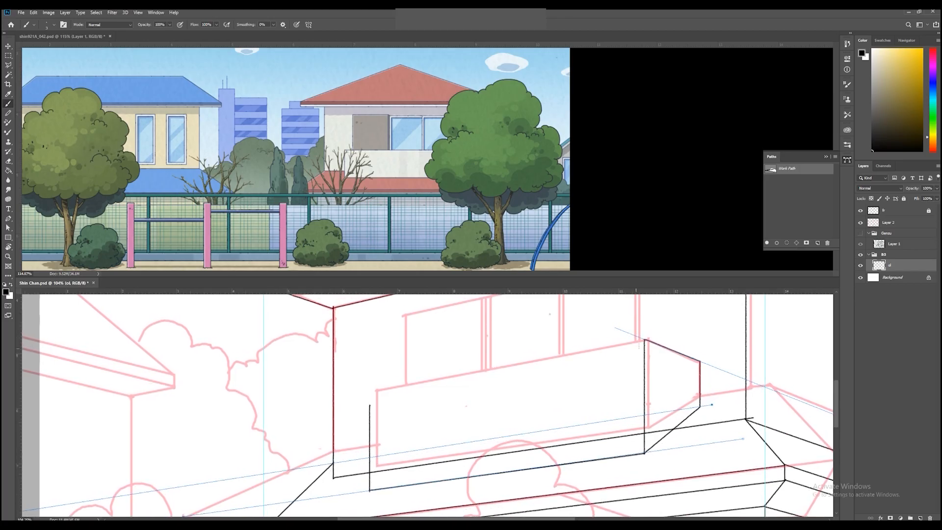
# - Lower the balcony's top by re-aligning both guides, inking new front and side top edges, and erasing the excess lines above
pyautogui.press('a')
pyautogui.moveTo(712, 405); pyautogui.dragTo(652, 389)
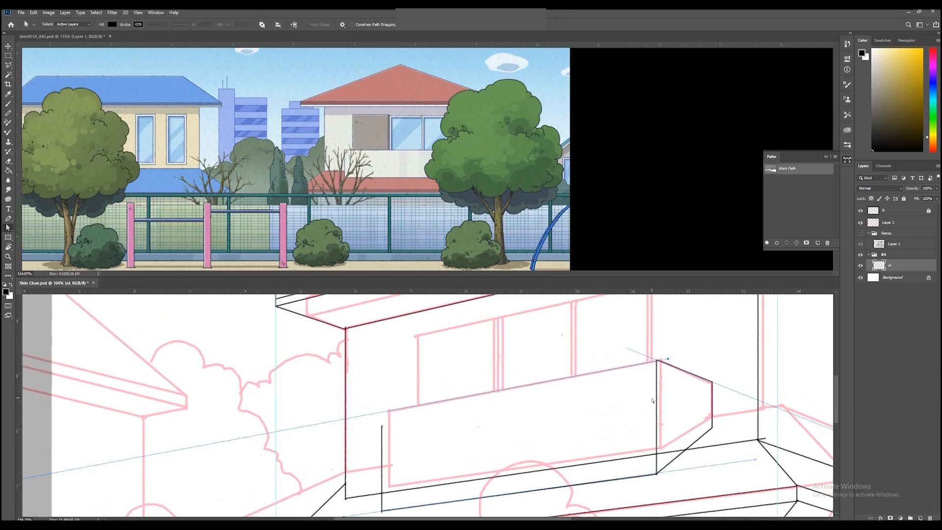
pyautogui.moveTo(668, 361)
pyautogui.mouseDown()
pyautogui.moveTo(670, 374)
pyautogui.moveTo(641, 403)
pyautogui.mouseUp()
pyautogui.press('b')
pyautogui.keyDown('shift'); pyautogui.click(656, 377); pyautogui.keyUp('shift')
pyautogui.press('a')
pyautogui.moveTo(617, 351)
pyautogui.mouseDown()
pyautogui.moveTo(622, 370)
pyautogui.moveTo(608, 368)
pyautogui.mouseUp()
pyautogui.press('b')
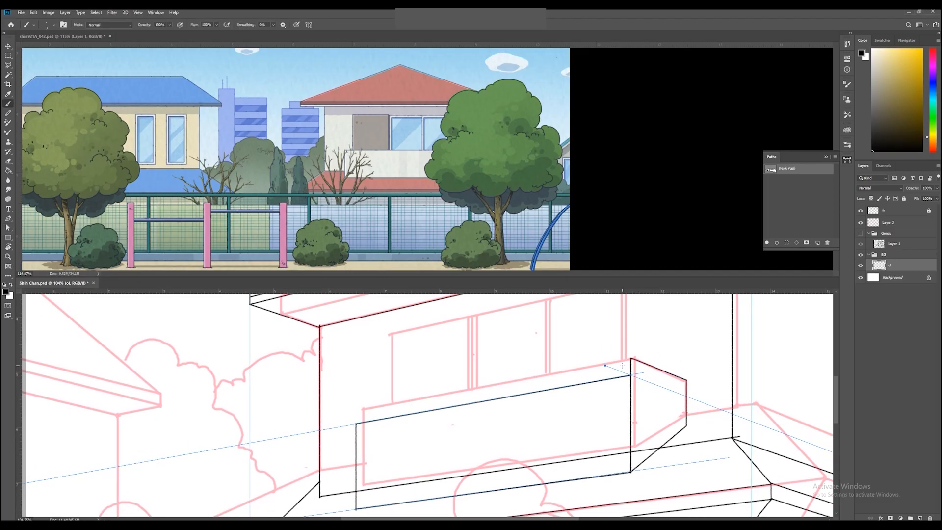
pyautogui.keyDown('shift'); pyautogui.click(686, 397); pyautogui.keyUp('shift')
pyautogui.moveTo(669, 380)
pyautogui.mouseDown()
pyautogui.moveTo(669, 353)
pyautogui.moveTo(631, 353)
pyautogui.moveTo(696, 377)
pyautogui.moveTo(602, 374)
pyautogui.mouseUp()
pyautogui.press('e')
# - Align a guide with the upper windows' top and ink the shutter box's left, top and right edges above the balcony
pyautogui.press('b')
pyautogui.moveTo(379, 451); pyautogui.dragTo(380, 373)
pyautogui.press('a')
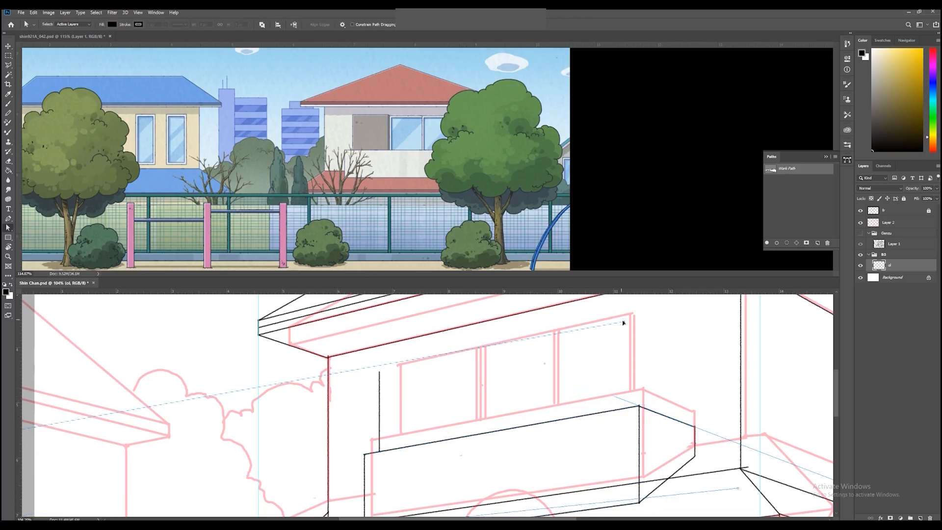
pyautogui.press('z')
pyautogui.moveTo(636, 326); pyautogui.dragTo(591, 352)
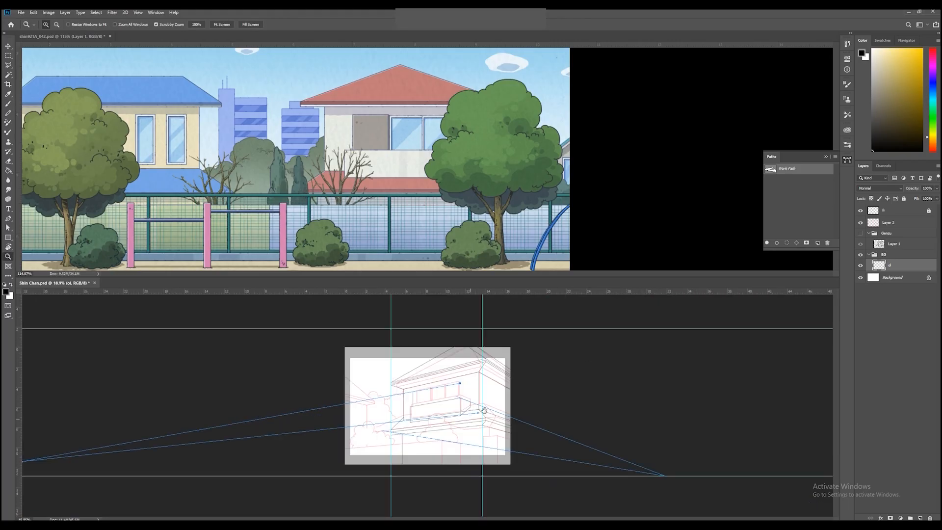
pyautogui.press('a')
pyautogui.moveTo(455, 412)
pyautogui.mouseDown()
pyautogui.moveTo(444, 415)
pyautogui.moveTo(498, 359)
pyautogui.moveTo(514, 348)
pyautogui.moveTo(516, 358)
pyautogui.moveTo(512, 326)
pyautogui.moveTo(505, 357)
pyautogui.moveTo(528, 355)
pyautogui.moveTo(559, 334)
pyautogui.moveTo(558, 345)
pyautogui.moveTo(583, 314)
pyautogui.mouseUp()
pyautogui.press('z')
pyautogui.press('a')
pyautogui.press('z')
pyautogui.press('a')
pyautogui.press('z')
pyautogui.press('a')
pyautogui.press('b')
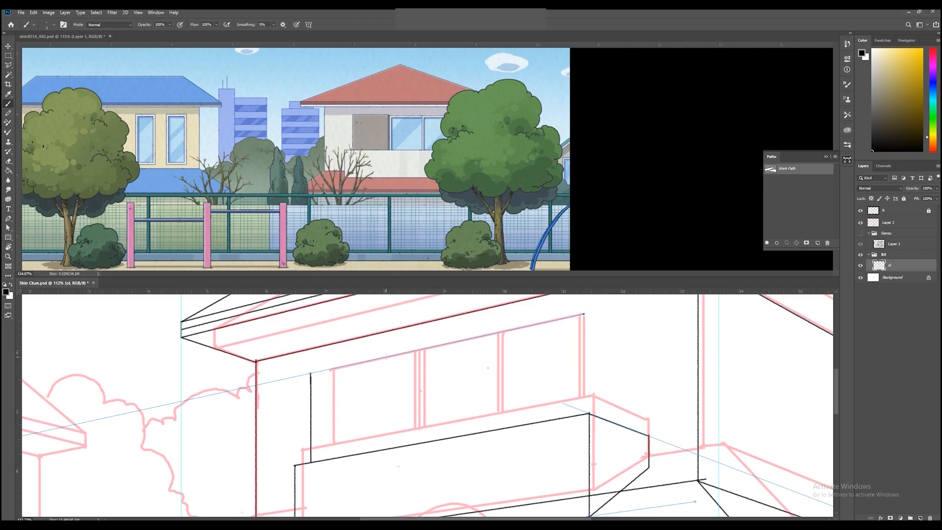
pyautogui.keyDown('shift'); pyautogui.click(386, 357); pyautogui.keyUp('shift')
pyautogui.moveTo(386, 357); pyautogui.dragTo(385, 450)
# - Use the right-vanishing-point guide to ink the shutter box's short receding top edge and the vertical edge beside the window
pyautogui.press('a')
pyautogui.moveTo(562, 404)
pyautogui.mouseDown()
pyautogui.moveTo(372, 353)
pyautogui.moveTo(394, 444)
pyautogui.mouseUp()
pyautogui.press('b')
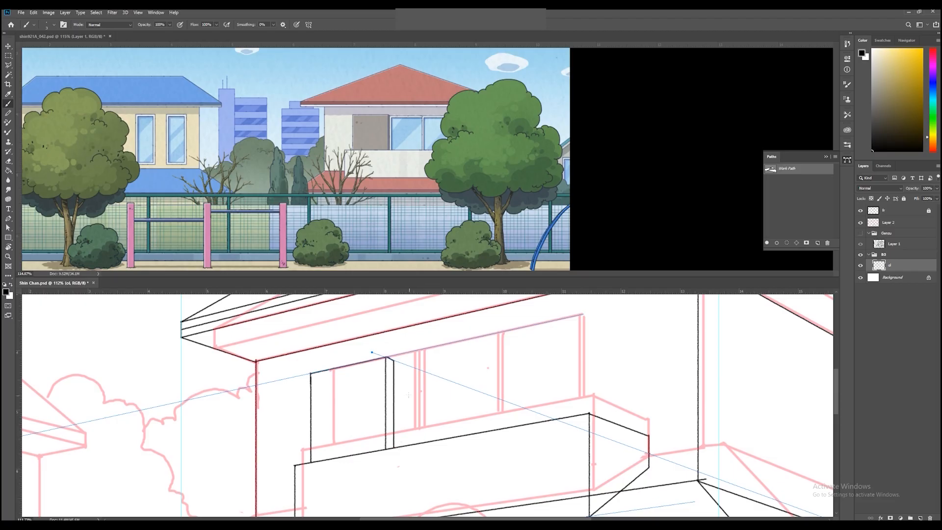
pyautogui.hotkey('ctrl', 'z')
pyautogui.moveTo(393, 360); pyautogui.dragTo(393, 447)
# - Lower the left-vanishing-point guide slightly and ink the window frame's outer top edge and right vertical edge
pyautogui.press('a')
pyautogui.moveTo(583, 314); pyautogui.dragTo(583, 320)
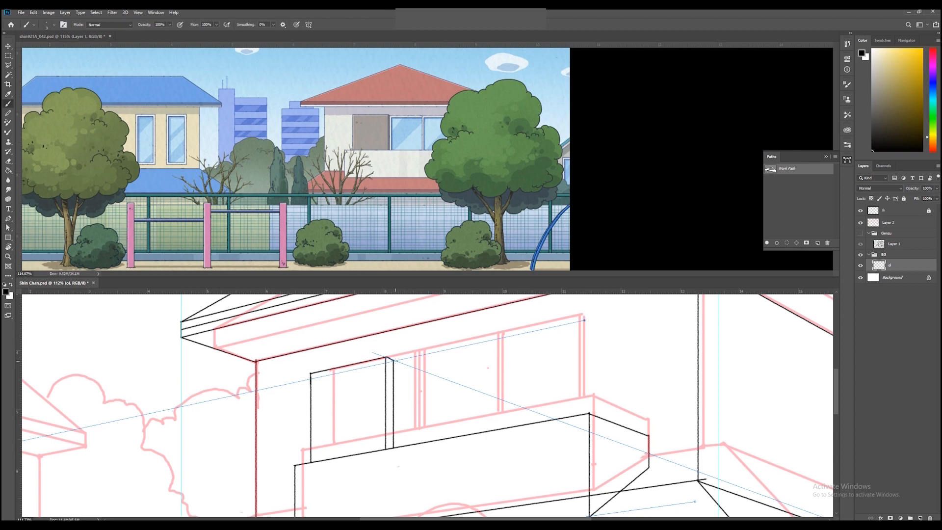
pyautogui.keyDown('shift'); pyautogui.click(580, 322); pyautogui.keyUp('shift')
pyautogui.moveTo(580, 322); pyautogui.dragTo(581, 415)
# - Ink the window frame's inner left, top and right edges just inside the outer frame
pyautogui.press('a')
pyautogui.moveTo(584, 321); pyautogui.dragTo(584, 324)
pyautogui.press('b')
pyautogui.moveTo(397, 362); pyautogui.dragTo(398, 443)
pyautogui.moveTo(397, 364)
pyautogui.mouseDown()
pyautogui.moveTo(574, 327)
pyautogui.moveTo(574, 415)
pyautogui.mouseUp()
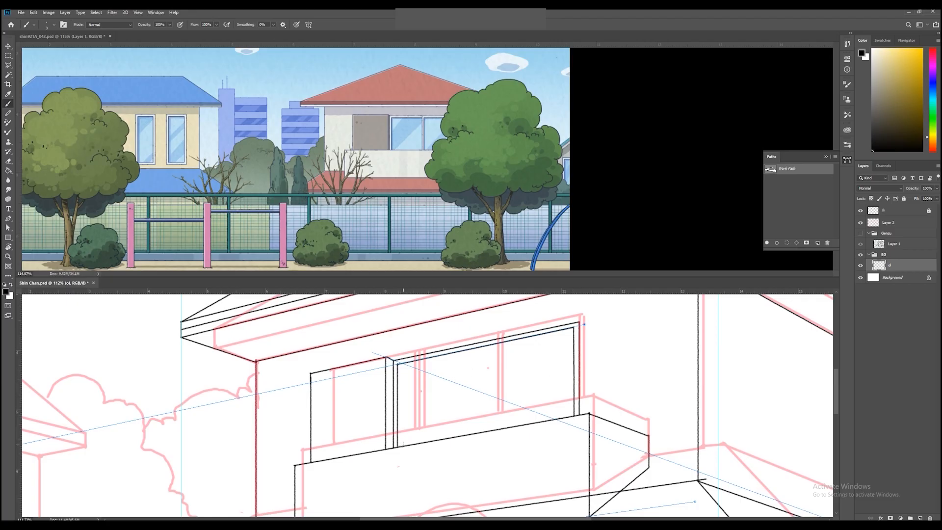
pyautogui.keyDown('shift'); pyautogui.click(396, 448); pyautogui.keyUp('shift')
pyautogui.keyDown('shift'); pyautogui.click(574, 326); pyautogui.keyUp('shift')
pyautogui.keyDown('shift'); pyautogui.click(574, 415); pyautogui.keyUp('shift')
pyautogui.hotkey('ctrl', 'z')
pyautogui.hotkey('ctrl', 'z')
# - Ink the window's central mullion as two close vertical lines and clean up the stray mark there
pyautogui.press('e')
pyautogui.scroll(1, 483, 389)
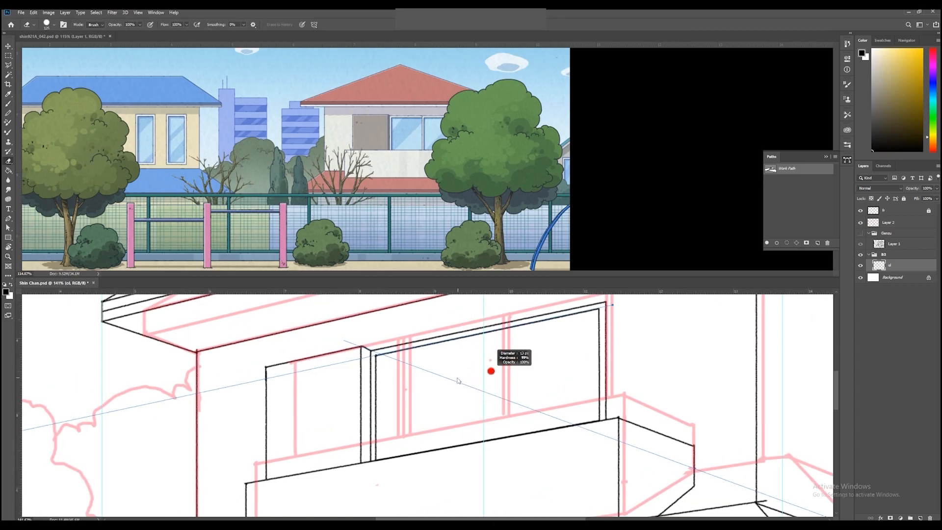
pyautogui.press('b')
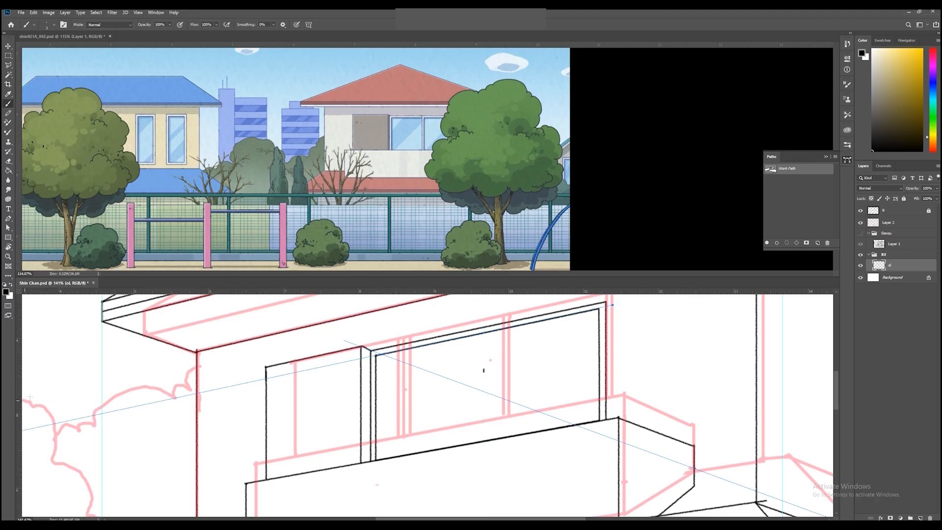
pyautogui.moveTo(486, 333); pyautogui.dragTo(486, 441)
pyautogui.press('e')
pyautogui.hotkey('ctrl', 'z')
pyautogui.press('b')
pyautogui.moveTo(486, 332); pyautogui.dragTo(481, 444)
pyautogui.press('e')
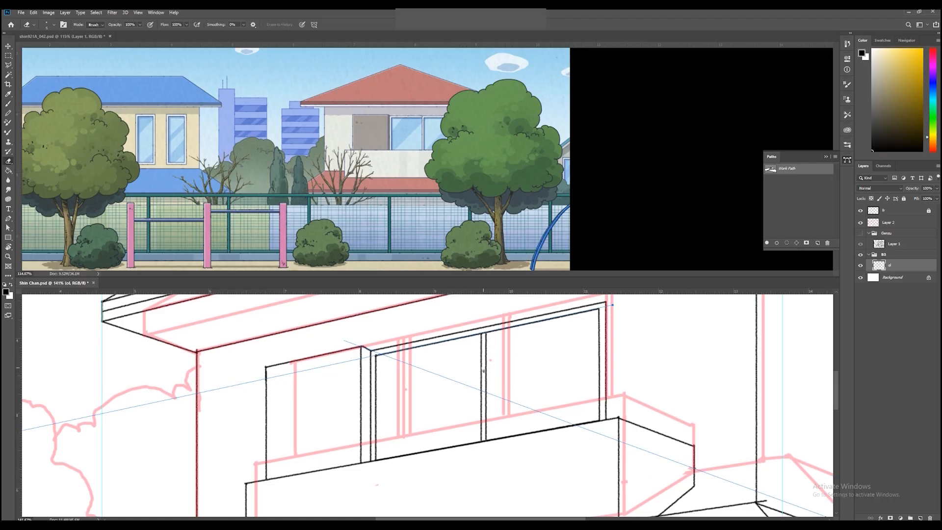
# - Align the perspective guides with the boundary wall's top corners and ink the right corner's receding top edge and vertical edge
pyautogui.press('z')
pyautogui.moveTo(485, 372); pyautogui.dragTo(507, 364)
pyautogui.press('a')
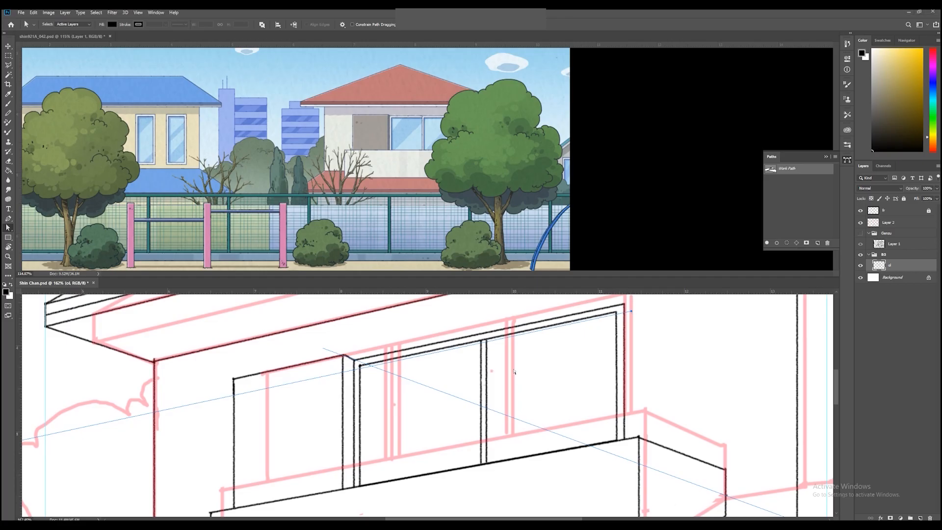
pyautogui.press('z')
pyautogui.moveTo(508, 377); pyautogui.dragTo(379, 364)
pyautogui.hotkey('ctrl', '0')
pyautogui.scroll(8, 451, 455)
pyautogui.moveTo(451, 455); pyautogui.dragTo(343, 385)
pyautogui.scroll(-5, 517, 399)
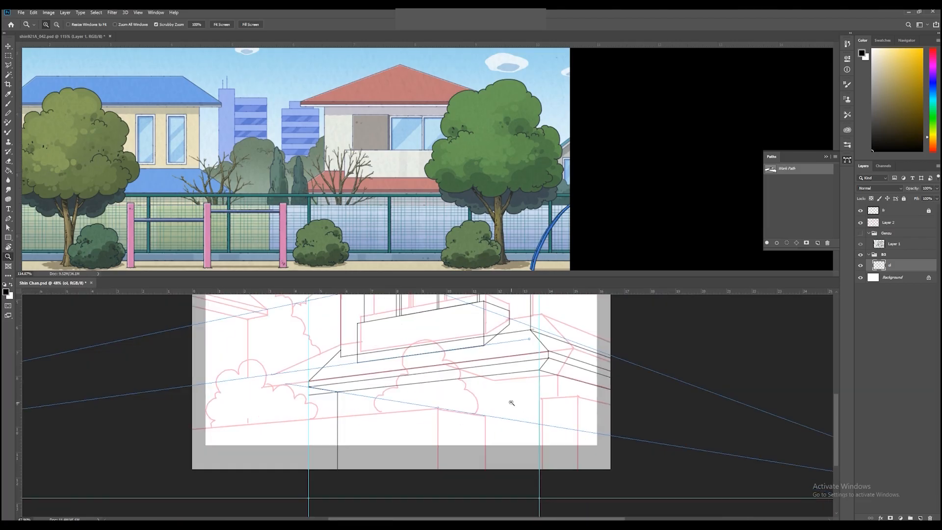
pyautogui.moveTo(494, 335); pyautogui.dragTo(530, 421)
pyautogui.press('a')
pyautogui.moveTo(438, 364); pyautogui.dragTo(508, 455)
pyautogui.moveTo(578, 471); pyautogui.dragTo(575, 444)
pyautogui.moveTo(516, 323)
pyautogui.mouseDown()
pyautogui.moveTo(579, 452)
pyautogui.moveTo(627, 452)
pyautogui.moveTo(584, 397)
pyautogui.moveTo(622, 413)
pyautogui.moveTo(556, 402)
pyautogui.moveTo(614, 410)
pyautogui.mouseUp()
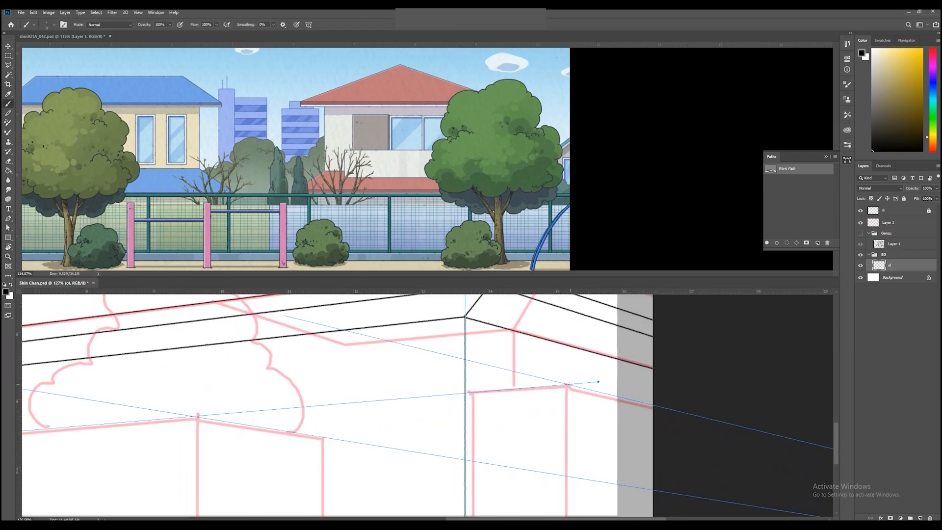
pyautogui.moveTo(568, 384); pyautogui.dragTo(652, 405)
pyautogui.moveTo(563, 373)
pyautogui.mouseDown()
pyautogui.moveTo(570, 332)
pyautogui.moveTo(575, 469)
pyautogui.mouseUp()
# - Ink the boundary wall's long top edge from its right corner across to the canvas's left side
pyautogui.moveTo(561, 456)
pyautogui.mouseDown()
pyautogui.moveTo(591, 437)
pyautogui.moveTo(614, 479)
pyautogui.mouseUp()
pyautogui.moveTo(559, 399); pyautogui.dragTo(785, 382)
pyautogui.moveTo(147, 427); pyautogui.dragTo(491, 409)
pyautogui.keyDown('shift'); pyautogui.click(333, 402); pyautogui.keyUp('shift')
pyautogui.moveTo(722, 426)
pyautogui.mouseDown()
pyautogui.moveTo(631, 446)
pyautogui.moveTo(199, 459)
pyautogui.moveTo(329, 425)
pyautogui.mouseUp()
# - Enlarge the eraser and remove the house wall's left vertical line below the boundary wall's top edge
pyautogui.press('e')
pyautogui.press(']')
pyautogui.press(']')
pyautogui.press(']')
pyautogui.press(']')
pyautogui.press(']')
pyautogui.press(']')
pyautogui.press(']')
pyautogui.press(']')
pyautogui.press(']')
pyautogui.press(']')
pyautogui.press(']')
pyautogui.press(']')
pyautogui.moveTo(327, 392); pyautogui.dragTo(325, 384)
pyautogui.keyDown('shift'); pyautogui.click(324, 508); pyautogui.keyUp('shift')
pyautogui.moveTo(524, 403)
pyautogui.mouseDown()
pyautogui.moveTo(435, 419)
pyautogui.moveTo(335, 418)
pyautogui.moveTo(534, 383)
pyautogui.mouseUp()
# - Ink the vertical edge left of the gate recess and the short soffit diagonal at the lower eave's left end
pyautogui.press('b')
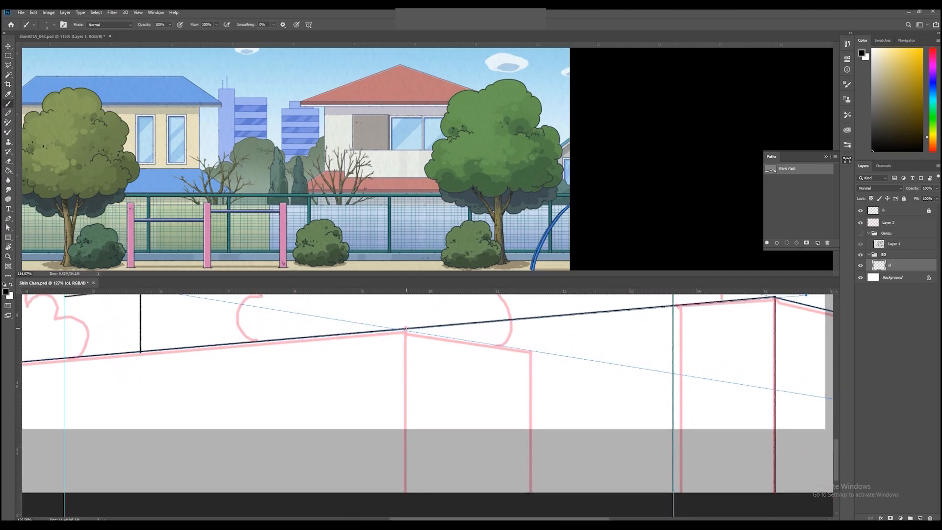
pyautogui.scroll(-2, 459, 422)
pyautogui.press('a')
pyautogui.scroll(-2, 456, 412)
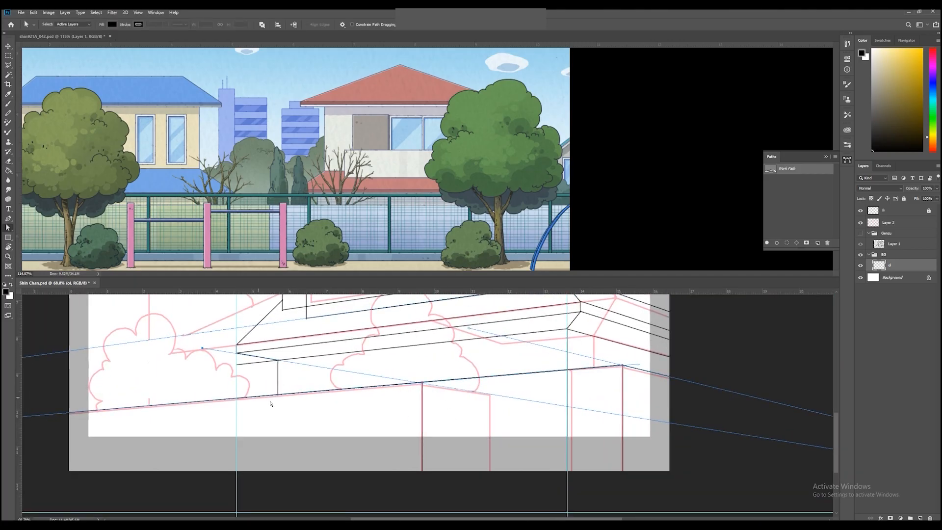
pyautogui.press('b')
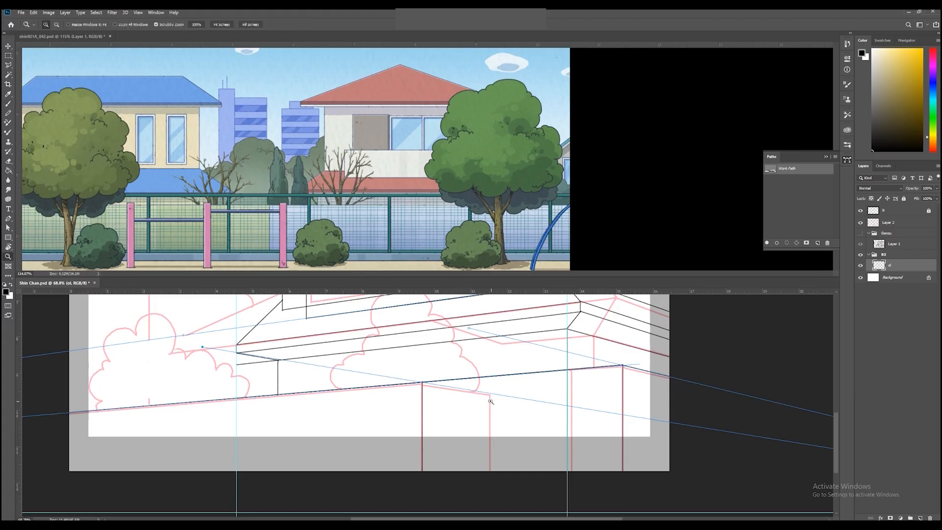
# - Ink the gate recess's inner vertical edge and the receding top edge joining it to the boundary wall
pyautogui.scroll(2, 491, 401)
pyautogui.scroll(1, 497, 375)
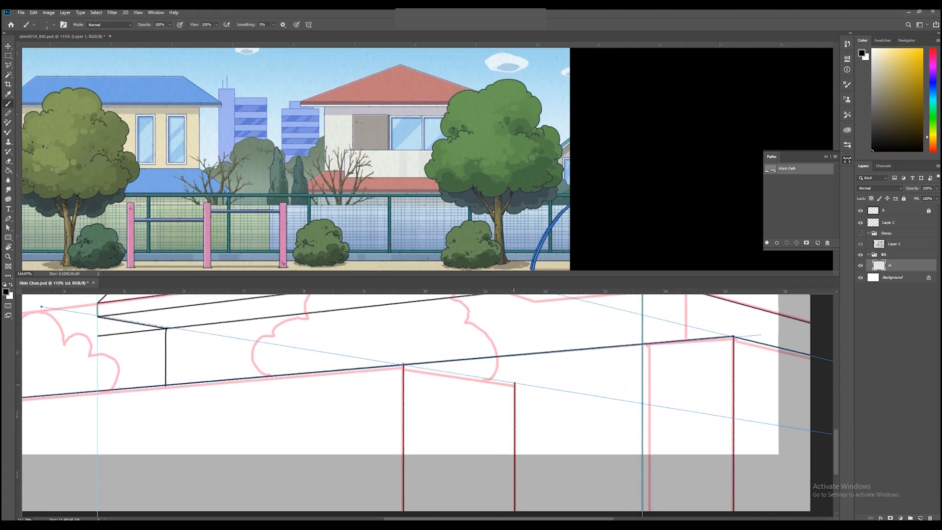
pyautogui.keyDown('shift'); pyautogui.click(515, 384); pyautogui.keyUp('shift')
pyautogui.hscroll(2, 540, 395)
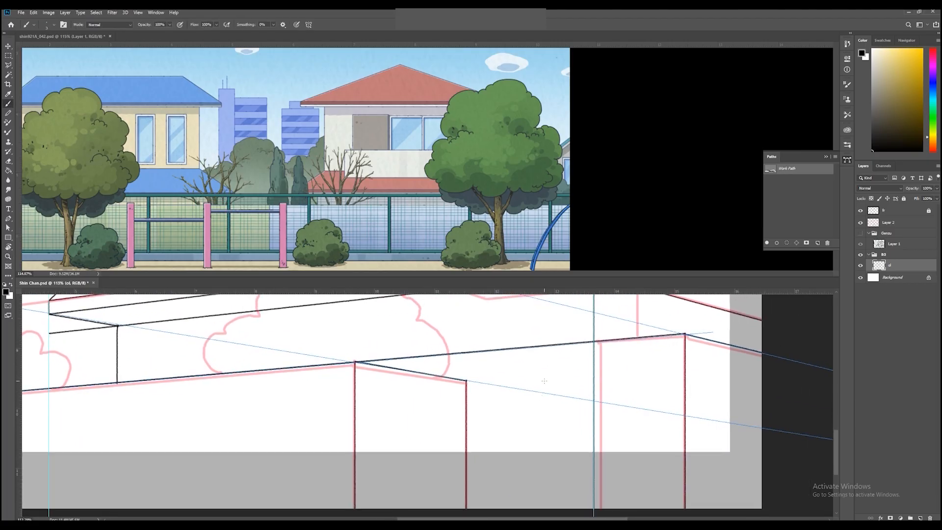
pyautogui.hscroll(1, 544, 381)
# - Move the left-vanishing-point guide down to the recess's inner corner and ink the gate's top edge across the opening
pyautogui.press('a')
pyautogui.moveTo(694, 333); pyautogui.dragTo(694, 369)
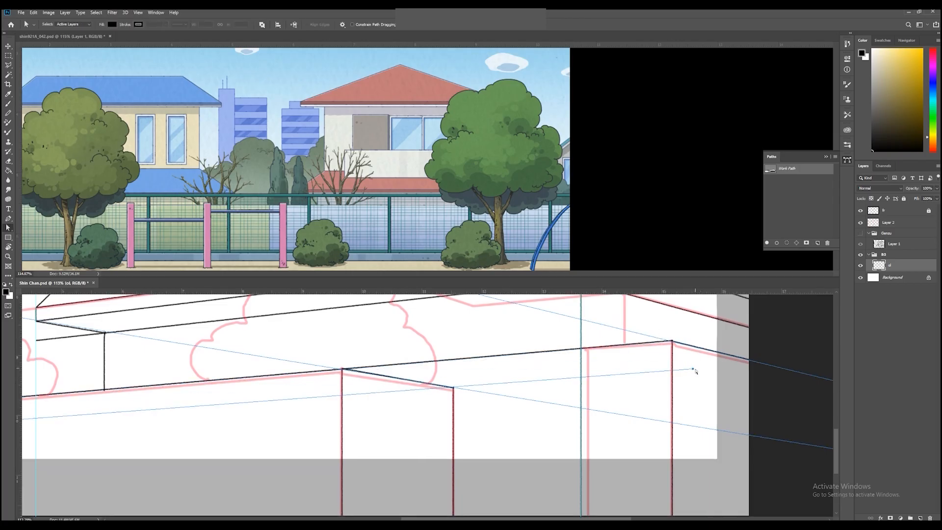
pyautogui.scroll(3, 544, 395)
pyautogui.press('b')
pyautogui.moveTo(602, 365); pyautogui.dragTo(657, 355)
pyautogui.click(417, 366)
pyautogui.keyDown('shift'); pyautogui.click(678, 345); pyautogui.keyUp('shift')
# - Ink the gate's center line with a parallel vertical frame line on each side
pyautogui.press('z')
pyautogui.moveTo(477, 398); pyautogui.dragTo(427, 397)
pyautogui.moveTo(533, 395); pyautogui.dragTo(556, 380)
pyautogui.press('b')
pyautogui.moveTo(522, 335); pyautogui.dragTo(522, 432)
pyautogui.hotkey('ctrl', 'z')
pyautogui.moveTo(517, 363)
pyautogui.mouseDown()
pyautogui.moveTo(516, 348)
pyautogui.moveTo(520, 498)
pyautogui.mouseUp()
pyautogui.scroll(1, 553, 390)
pyautogui.moveTo(523, 345); pyautogui.dragTo(528, 512)
pyautogui.moveTo(536, 327); pyautogui.dragTo(525, 426)
# - Lower the guide slightly and ink the inner top edges of both gate panels and the left panel's inner vertical edge
pyautogui.press('a')
pyautogui.moveTo(723, 330)
pyautogui.mouseDown()
pyautogui.moveTo(746, 346)
pyautogui.moveTo(722, 348)
pyautogui.mouseUp()
pyautogui.press('b')
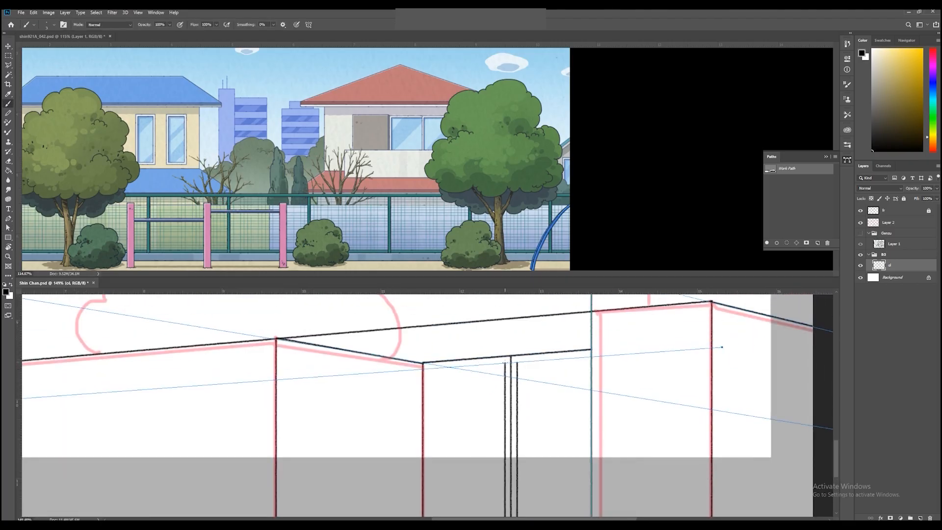
pyautogui.keyDown('shift'); pyautogui.click(430, 368); pyautogui.keyUp('shift')
pyautogui.moveTo(430, 368); pyautogui.dragTo(430, 515)
pyautogui.moveTo(539, 314)
pyautogui.mouseDown()
pyautogui.moveTo(497, 392)
pyautogui.moveTo(496, 440)
pyautogui.moveTo(503, 417)
pyautogui.mouseUp()
pyautogui.keyDown('shift'); pyautogui.click(549, 376); pyautogui.keyUp('shift')
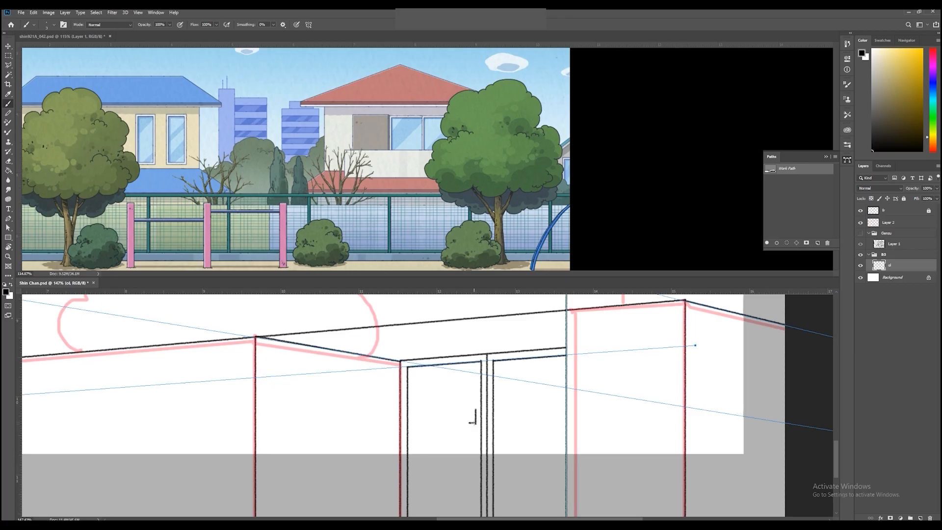
# - Ink a handle on the left gate panel, move it into place beside the panel's inner edge, and save the file
pyautogui.keyDown('shift'); pyautogui.click(470, 409); pyautogui.keyUp('shift')
pyautogui.moveTo(464, 414)
pyautogui.mouseDown()
pyautogui.moveTo(455, 406)
pyautogui.moveTo(471, 422)
pyautogui.mouseUp()
pyautogui.press('m')
pyautogui.press('v')
pyautogui.moveTo(464, 411); pyautogui.dragTo(452, 393)
pyautogui.hotkey('ctrl', 'd')
pyautogui.hotkey('ctrl', 's')
# - Erase the stray and overrunning line ends around the gate and boundary wall
pyautogui.moveTo(451, 393); pyautogui.dragTo(551, 404)
pyautogui.moveTo(496, 373); pyautogui.dragTo(578, 388)
pyautogui.moveTo(431, 415); pyautogui.dragTo(501, 423)
pyautogui.moveTo(637, 344); pyautogui.dragTo(623, 463)
pyautogui.moveTo(611, 387); pyautogui.dragTo(421, 397)
pyautogui.moveTo(434, 461); pyautogui.dragTo(484, 462)
pyautogui.moveTo(484, 462)
pyautogui.mouseDown()
pyautogui.moveTo(574, 407)
pyautogui.moveTo(642, 398)
pyautogui.moveTo(666, 382)
pyautogui.moveTo(559, 412)
pyautogui.mouseUp()
pyautogui.press('e')
pyautogui.press('z')
pyautogui.moveTo(552, 414)
pyautogui.mouseDown()
pyautogui.moveTo(587, 405)
pyautogui.moveTo(571, 396)
pyautogui.moveTo(271, 411)
pyautogui.mouseUp()
pyautogui.press('e')
pyautogui.moveTo(605, 430)
pyautogui.mouseDown()
pyautogui.moveTo(560, 408)
pyautogui.moveTo(534, 376)
pyautogui.moveTo(17, 413)
pyautogui.mouseUp()
pyautogui.click(532, 391)
pyautogui.scroll(-6, 532, 397)
pyautogui.keyDown('shift'); pyautogui.click(530, 440); pyautogui.keyUp('shift')
# - Ink the missing vertical lines and short horizontal edges of the gate details and save the file
pyautogui.scroll(5, 535, 422)
pyautogui.moveTo(513, 343); pyautogui.dragTo(545, 407)
pyautogui.press('b')
pyautogui.press('e')
pyautogui.press('b')
pyautogui.moveTo(557, 367); pyautogui.dragTo(557, 529)
pyautogui.moveTo(559, 529); pyautogui.dragTo(561, 432)
pyautogui.moveTo(561, 388); pyautogui.dragTo(560, 493)
pyautogui.moveTo(545, 417); pyautogui.dragTo(558, 414)
pyautogui.keyDown('shift'); pyautogui.click(568, 417); pyautogui.keyUp('shift')
pyautogui.click(543, 405)
pyautogui.keyDown('shift'); pyautogui.click(567, 404); pyautogui.keyUp('shift')
pyautogui.hotkey('ctrl', 's')
# - Create a new layer above the line art and ink the scalloped right side of the bush beside the gate
pyautogui.moveTo(564, 417); pyautogui.dragTo(509, 403)
pyautogui.moveTo(510, 403); pyautogui.dragTo(629, 412)
pyautogui.click(920, 518)
pyautogui.moveTo(584, 386)
pyautogui.mouseDown()
pyautogui.moveTo(595, 419)
pyautogui.moveTo(573, 423)
pyautogui.moveTo(583, 430)
pyautogui.mouseUp()
pyautogui.press('b')
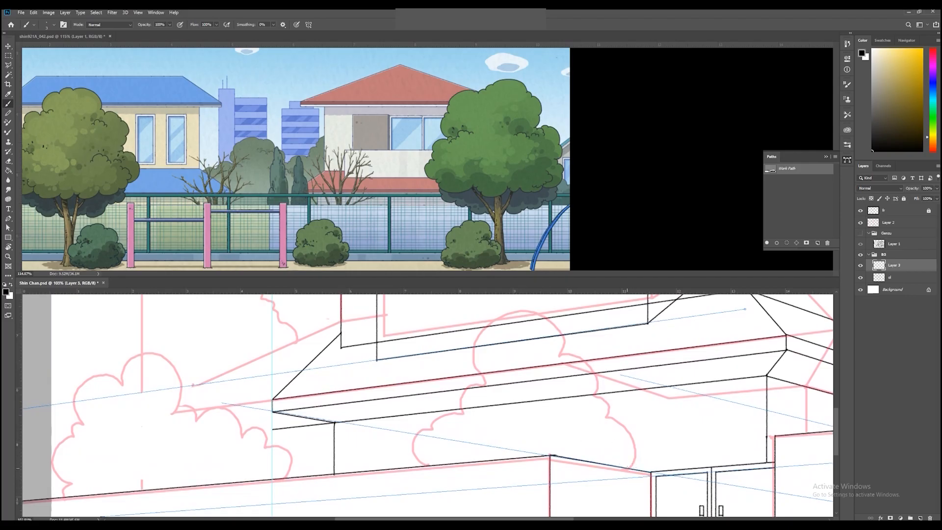
pyautogui.moveTo(603, 419); pyautogui.dragTo(616, 425)
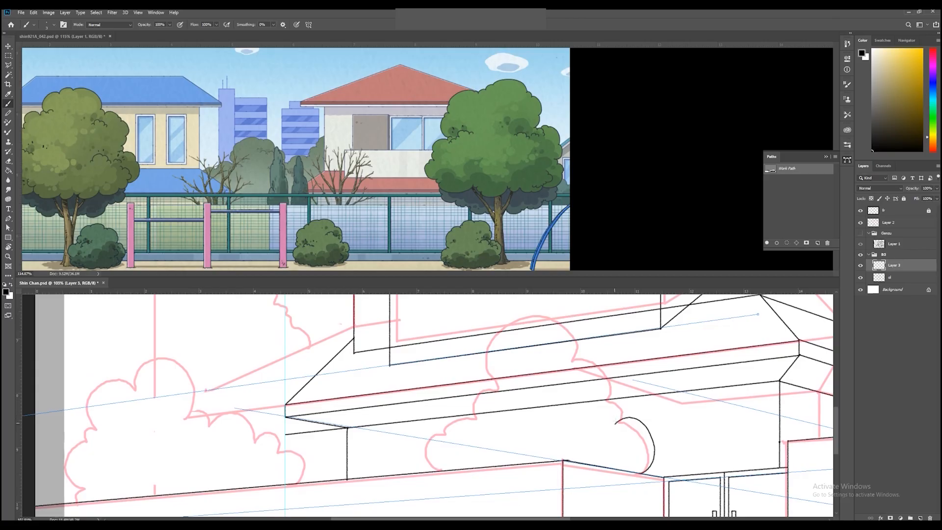
pyautogui.moveTo(593, 392); pyautogui.dragTo(607, 410)
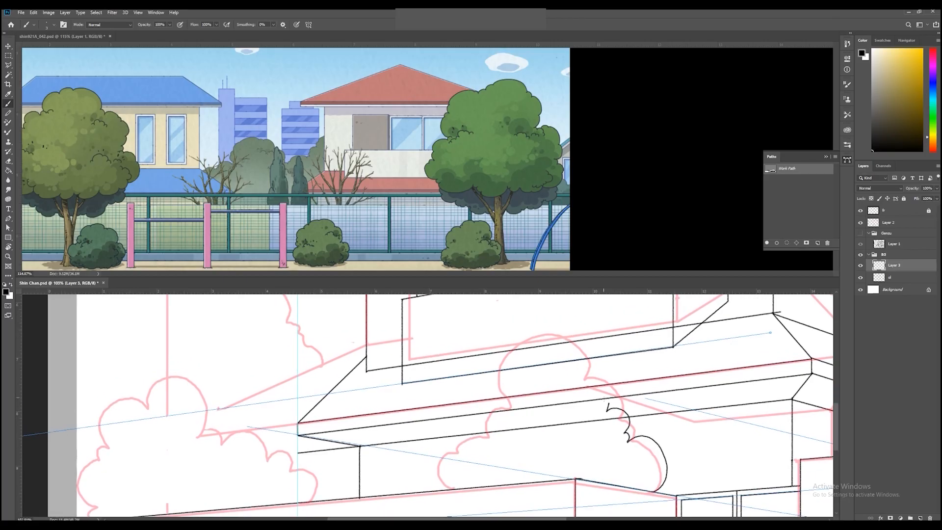
# - Ink the same bush's large rounded crown and its left-side lobes down to the boundary wall
pyautogui.moveTo(576, 371)
pyautogui.mouseDown()
pyautogui.moveTo(589, 391)
pyautogui.moveTo(560, 350)
pyautogui.moveTo(540, 416)
pyautogui.mouseUp()
pyautogui.hotkey('ctrl', 'z')
pyautogui.moveTo(616, 390)
pyautogui.mouseDown()
pyautogui.moveTo(604, 368)
pyautogui.moveTo(539, 430)
pyautogui.moveTo(560, 395)
pyautogui.mouseUp()
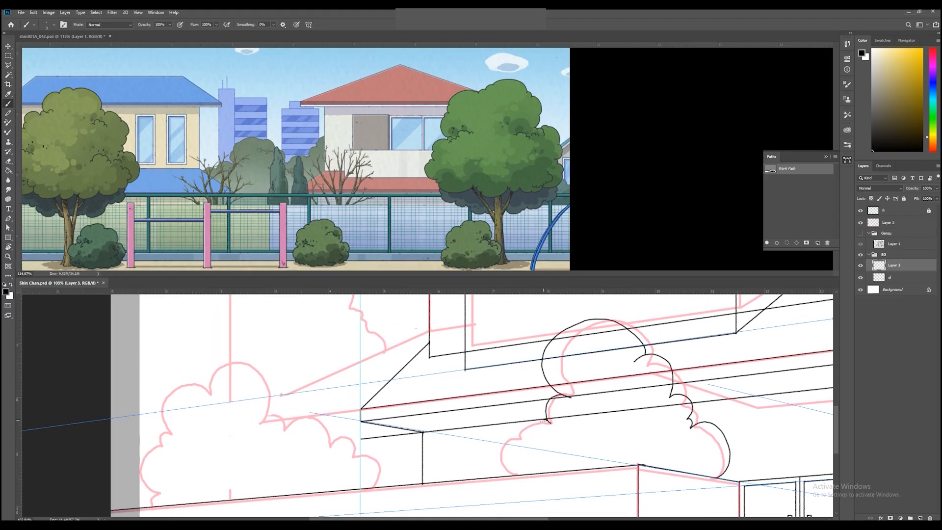
pyautogui.hotkey('ctrl', 'z')
pyautogui.hotkey('ctrl', 'z')
pyautogui.moveTo(543, 421)
pyautogui.mouseDown()
pyautogui.moveTo(516, 443)
pyautogui.moveTo(540, 409)
pyautogui.mouseUp()
pyautogui.moveTo(630, 397)
pyautogui.mouseDown()
pyautogui.moveTo(576, 446)
pyautogui.moveTo(554, 446)
pyautogui.moveTo(551, 420)
pyautogui.moveTo(617, 416)
pyautogui.mouseUp()
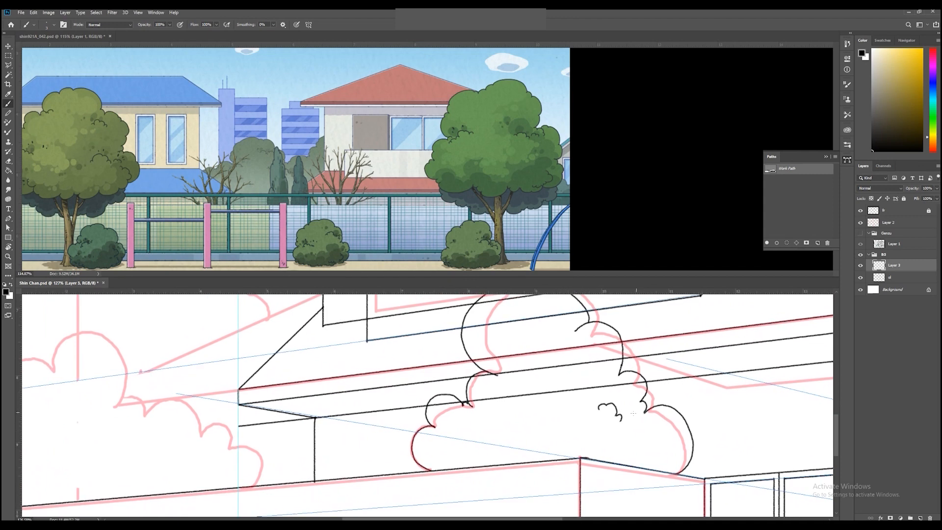
# - Draw small curved leaf tufts inside the bush beside the gate
pyautogui.moveTo(605, 410); pyautogui.dragTo(600, 409)
pyautogui.moveTo(553, 423)
pyautogui.mouseDown()
pyautogui.moveTo(566, 433)
pyautogui.moveTo(572, 415)
pyautogui.mouseUp()
pyautogui.moveTo(502, 420); pyautogui.dragTo(506, 419)
pyautogui.moveTo(534, 382); pyautogui.dragTo(528, 392)
pyautogui.moveTo(489, 442)
pyautogui.mouseDown()
pyautogui.moveTo(484, 435)
pyautogui.moveTo(494, 435)
pyautogui.moveTo(503, 413)
pyautogui.mouseUp()
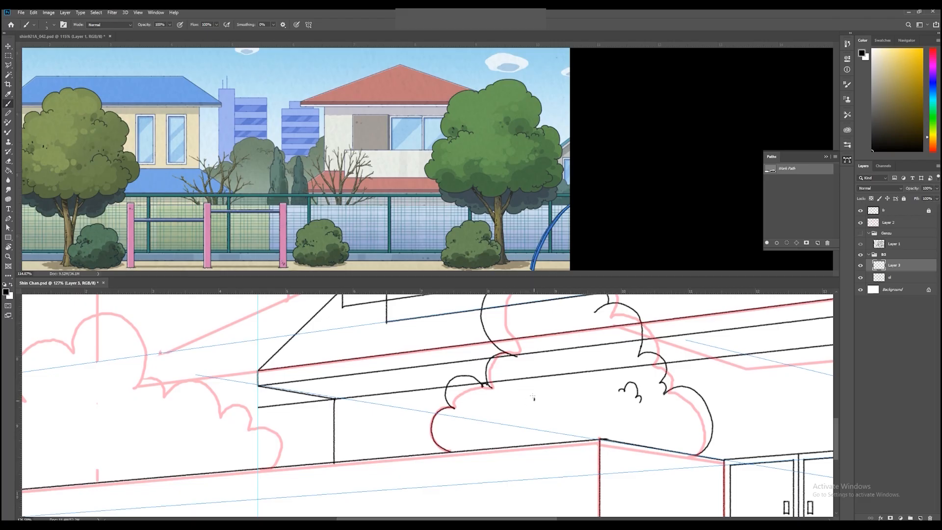
# - Ink the lobes on the right side of the far-left bush, undoing the last three strokes
pyautogui.moveTo(516, 415)
pyautogui.mouseDown()
pyautogui.moveTo(393, 420)
pyautogui.moveTo(525, 475)
pyautogui.mouseUp()
pyautogui.moveTo(612, 478)
pyautogui.mouseDown()
pyautogui.moveTo(600, 421)
pyautogui.moveTo(587, 434)
pyautogui.mouseUp()
pyautogui.moveTo(580, 419)
pyautogui.mouseDown()
pyautogui.moveTo(615, 431)
pyautogui.moveTo(589, 425)
pyautogui.mouseUp()
pyautogui.moveTo(589, 425); pyautogui.dragTo(605, 441)
pyautogui.moveTo(605, 442)
pyautogui.mouseDown()
pyautogui.moveTo(597, 434)
pyautogui.moveTo(606, 457)
pyautogui.mouseUp()
pyautogui.moveTo(595, 453)
pyautogui.mouseDown()
pyautogui.moveTo(616, 450)
pyautogui.moveTo(571, 438)
pyautogui.mouseUp()
pyautogui.moveTo(571, 437)
pyautogui.mouseDown()
pyautogui.moveTo(615, 450)
pyautogui.moveTo(640, 470)
pyautogui.moveTo(576, 414)
pyautogui.moveTo(555, 416)
pyautogui.moveTo(573, 417)
pyautogui.mouseUp()
pyautogui.hotkey('ctrl', 'z')
pyautogui.hotkey('ctrl', 'z')
pyautogui.hotkey('ctrl', 'z')
# - Ink the far-left bush's rounded top and left lobes down to the wall and add small leaf tufts inside it
pyautogui.moveTo(572, 417)
pyautogui.mouseDown()
pyautogui.moveTo(590, 438)
pyautogui.moveTo(553, 349)
pyautogui.moveTo(502, 400)
pyautogui.mouseUp()
pyautogui.moveTo(486, 393)
pyautogui.mouseDown()
pyautogui.moveTo(643, 368)
pyautogui.moveTo(617, 343)
pyautogui.moveTo(574, 422)
pyautogui.mouseUp()
pyautogui.moveTo(593, 441)
pyautogui.mouseDown()
pyautogui.moveTo(612, 404)
pyautogui.moveTo(618, 438)
pyautogui.mouseUp()
pyautogui.hotkey('ctrl', 'z')
pyautogui.moveTo(670, 374)
pyautogui.mouseDown()
pyautogui.moveTo(618, 427)
pyautogui.moveTo(585, 416)
pyautogui.mouseUp()
pyautogui.moveTo(603, 395); pyautogui.dragTo(595, 411)
pyautogui.moveTo(594, 428)
pyautogui.mouseDown()
pyautogui.moveTo(599, 407)
pyautogui.moveTo(590, 451)
pyautogui.moveTo(570, 415)
pyautogui.moveTo(556, 438)
pyautogui.mouseUp()
pyautogui.moveTo(717, 367)
pyautogui.mouseDown()
pyautogui.moveTo(588, 412)
pyautogui.moveTo(537, 417)
pyautogui.mouseUp()
pyautogui.moveTo(535, 470)
pyautogui.mouseDown()
pyautogui.moveTo(581, 474)
pyautogui.moveTo(561, 443)
pyautogui.moveTo(515, 411)
pyautogui.mouseUp()
pyautogui.moveTo(435, 448); pyautogui.dragTo(444, 452)
pyautogui.moveTo(631, 423); pyautogui.dragTo(595, 380)
# - On Layer 3, ink the scalloped outline of the tree between the two houses up to its rounded top
pyautogui.press('z')
pyautogui.click(902, 278)
pyautogui.click(902, 266)
pyautogui.moveTo(623, 467)
pyautogui.mouseDown()
pyautogui.moveTo(609, 446)
pyautogui.moveTo(568, 431)
pyautogui.moveTo(627, 430)
pyautogui.moveTo(610, 416)
pyautogui.moveTo(624, 427)
pyautogui.mouseUp()
pyautogui.press('b')
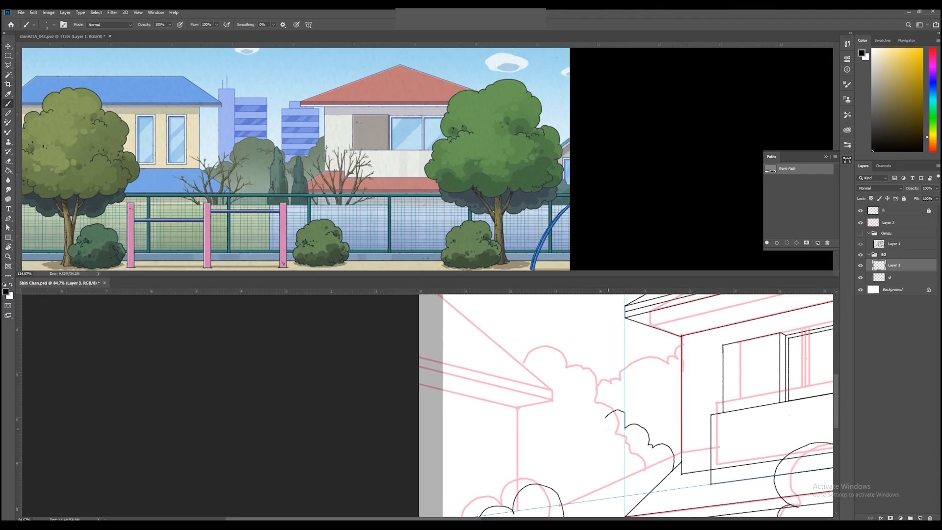
pyautogui.hotkey('ctrl', 'z')
pyautogui.moveTo(625, 428)
pyautogui.mouseDown()
pyautogui.moveTo(654, 458)
pyautogui.moveTo(629, 433)
pyautogui.moveTo(622, 445)
pyautogui.mouseUp()
pyautogui.moveTo(605, 399); pyautogui.dragTo(599, 395)
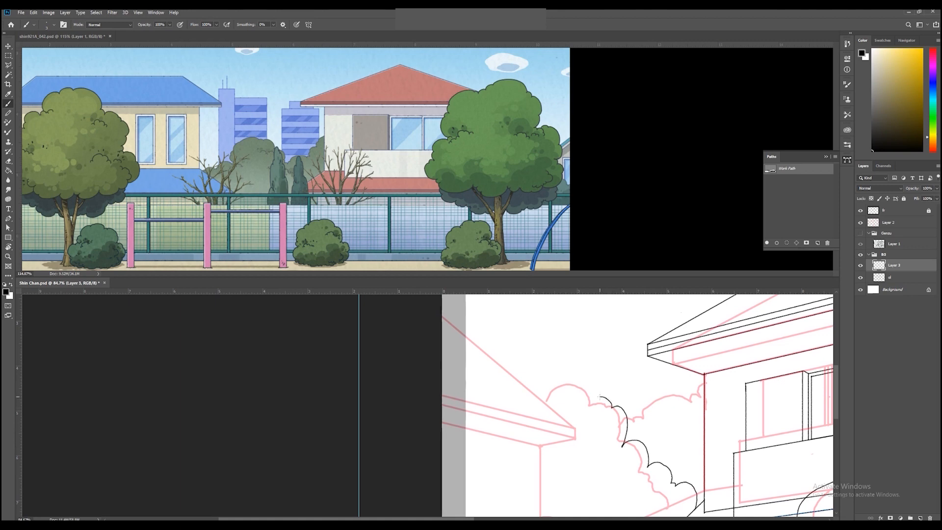
pyautogui.hscroll(5, 541, 393)
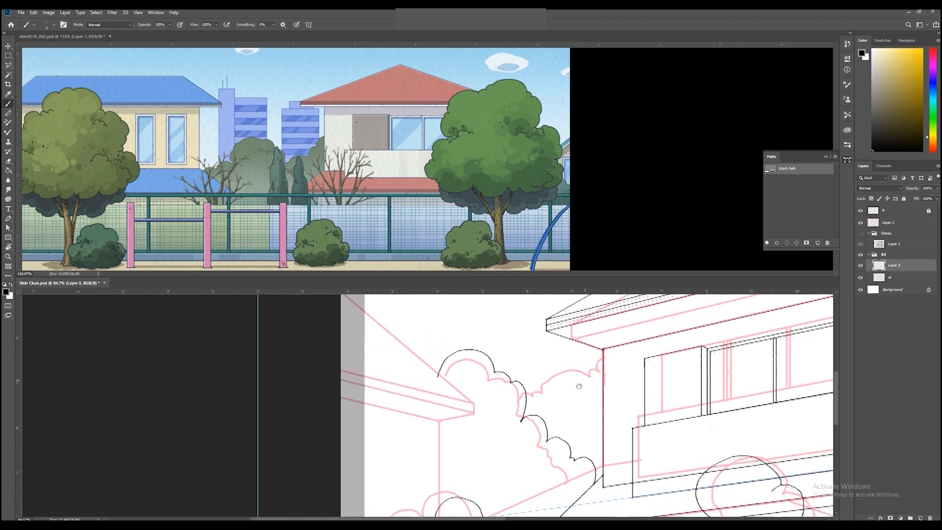
# - Erase the overlapping stroke end where two lobes of the tree outline meet
pyautogui.press('z')
pyautogui.click(517, 426)
pyautogui.press('e')
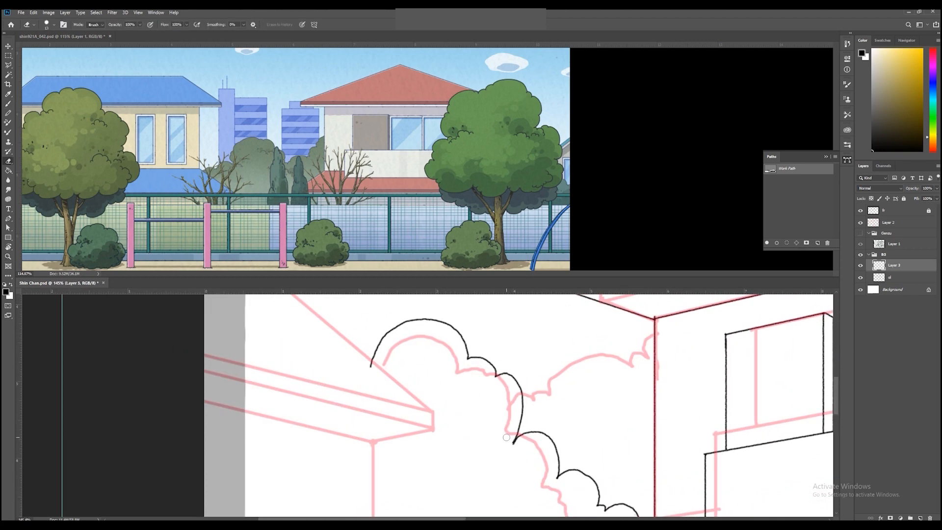
pyautogui.scroll(1, 518, 448)
# - Rejoin the tree's lobes and ink the second background tree's outline across to the main house's corner
pyautogui.press('b')
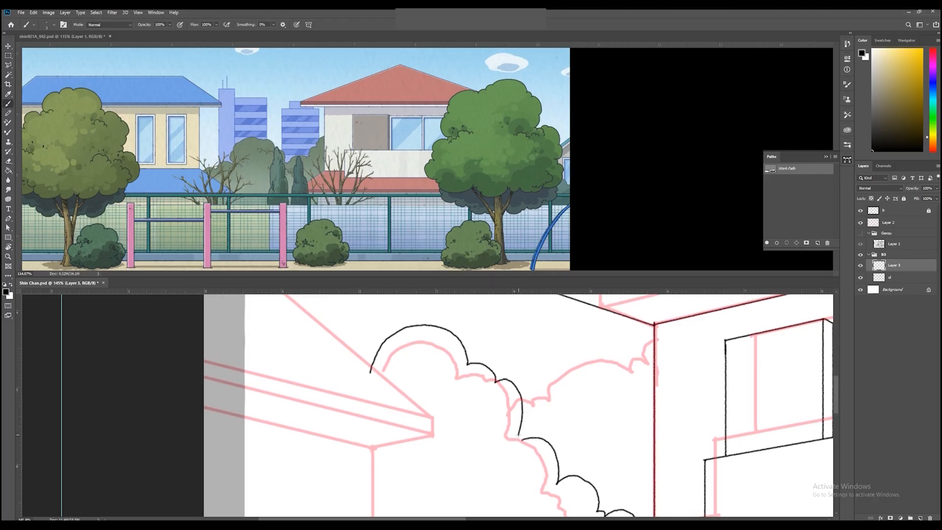
pyautogui.moveTo(525, 440); pyautogui.dragTo(494, 466)
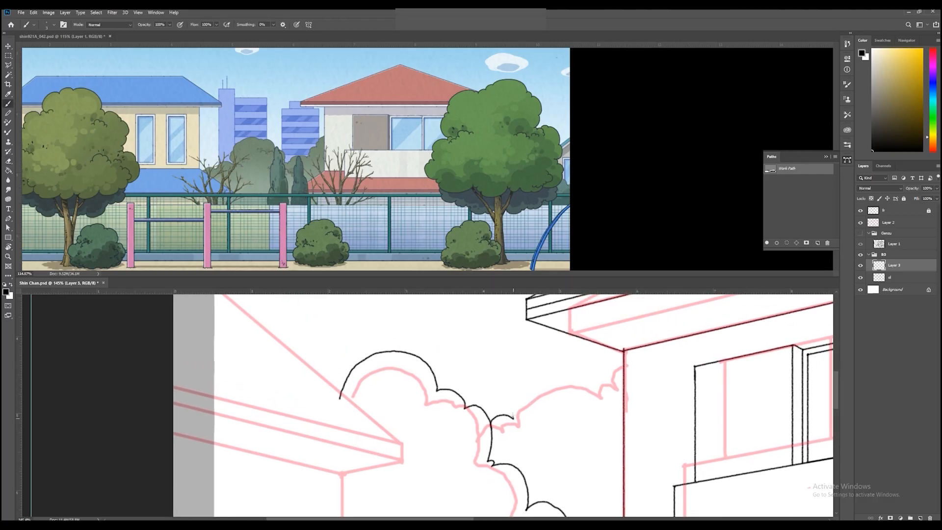
pyautogui.moveTo(540, 414); pyautogui.dragTo(503, 434)
pyautogui.moveTo(499, 387)
pyautogui.mouseDown()
pyautogui.moveTo(563, 395)
pyautogui.moveTo(587, 374)
pyautogui.mouseUp()
pyautogui.moveTo(564, 411)
pyautogui.mouseDown()
pyautogui.moveTo(561, 369)
pyautogui.moveTo(540, 372)
pyautogui.mouseUp()
pyautogui.moveTo(564, 439)
pyautogui.mouseDown()
pyautogui.moveTo(381, 407)
pyautogui.moveTo(517, 381)
pyautogui.mouseUp()
# - Draw small scalloped leaf clusters inside the background tree and beside the neighboring house's corner
pyautogui.moveTo(424, 387)
pyautogui.mouseDown()
pyautogui.moveTo(495, 397)
pyautogui.moveTo(512, 387)
pyautogui.moveTo(455, 393)
pyautogui.mouseUp()
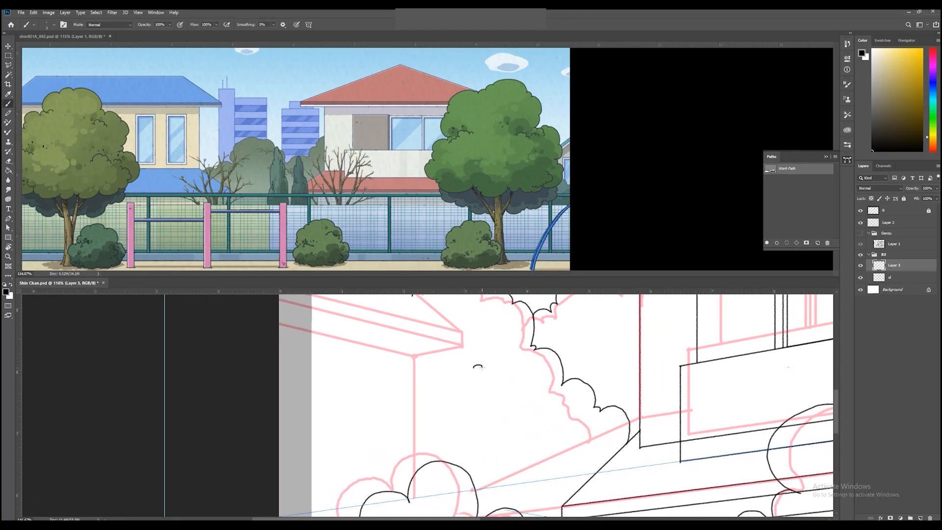
pyautogui.moveTo(507, 423); pyautogui.dragTo(551, 368)
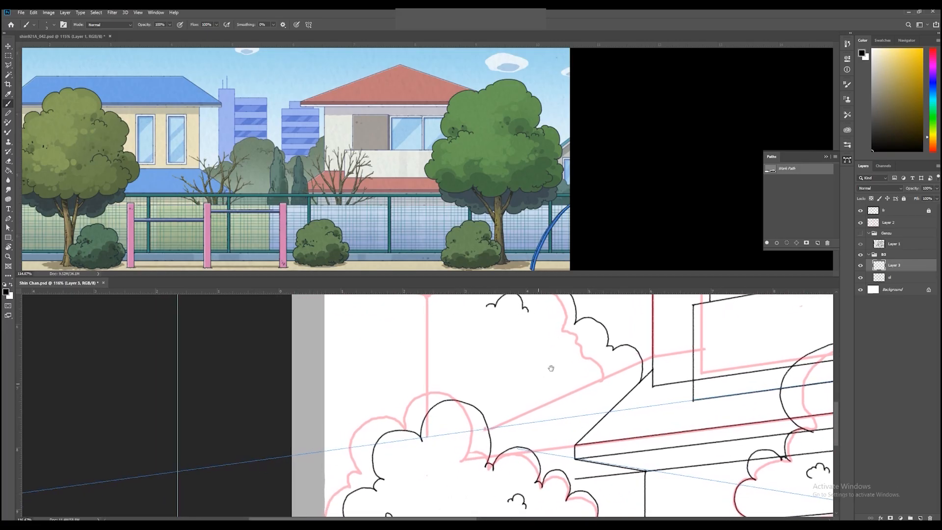
pyautogui.moveTo(550, 303); pyautogui.dragTo(539, 347)
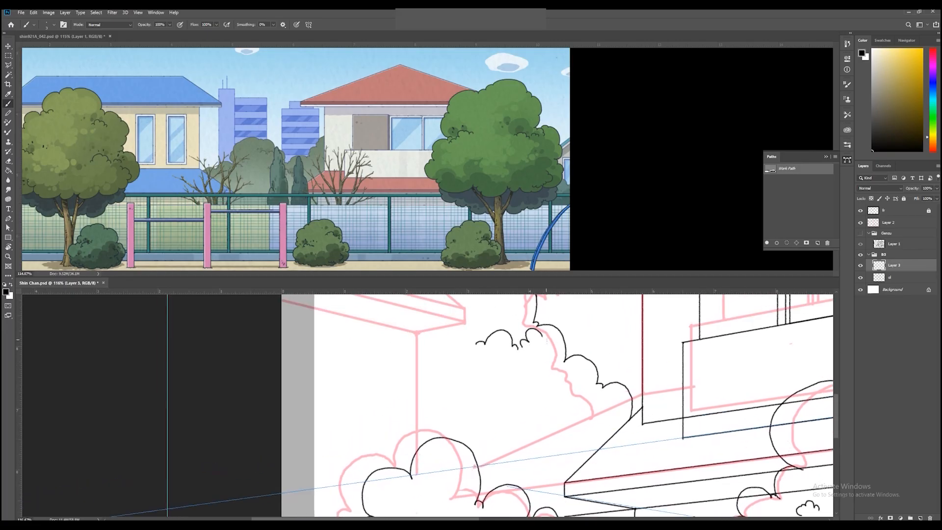
pyautogui.hscroll(-5, 542, 336)
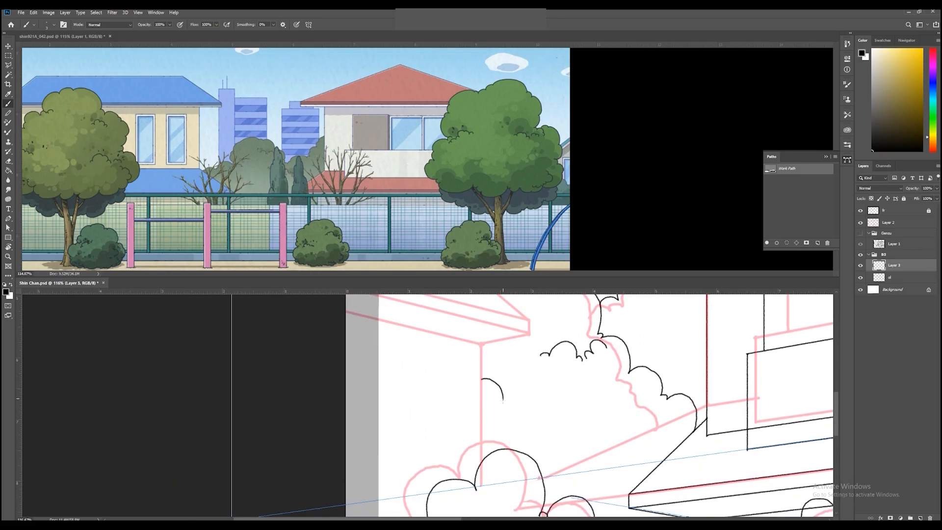
pyautogui.hscroll(5, 510, 404)
pyautogui.scroll(3, 530, 393)
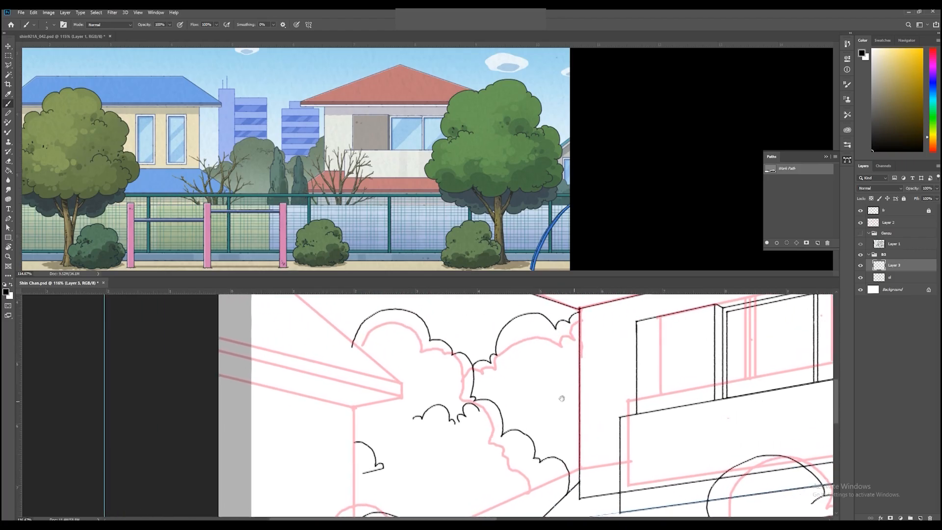
pyautogui.press('z')
pyautogui.moveTo(578, 423); pyautogui.dragTo(524, 373)
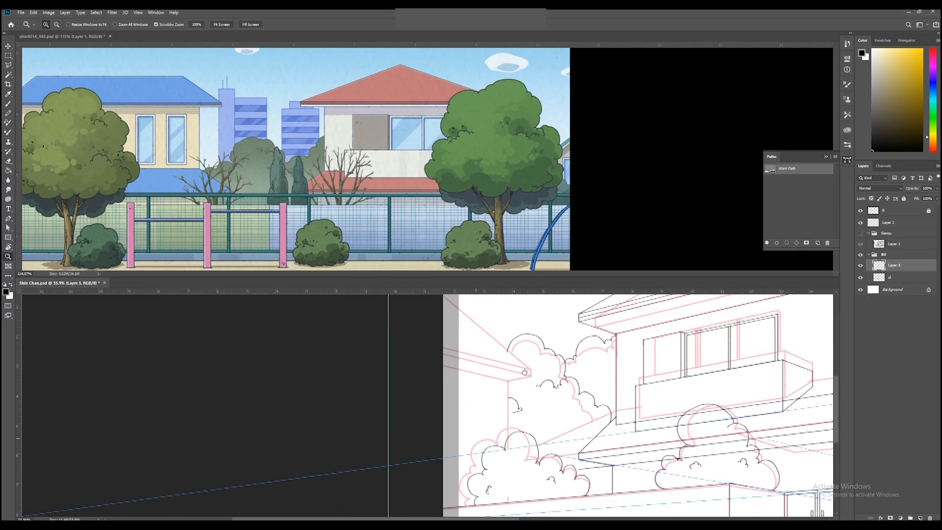
# - Switch to the "ol" layer and ink the vertical corner edge of the neighboring house
pyautogui.click(892, 278)
pyautogui.moveTo(524, 421)
pyautogui.mouseDown()
pyautogui.moveTo(559, 398)
pyautogui.moveTo(591, 396)
pyautogui.mouseUp()
pyautogui.moveTo(520, 399); pyautogui.dragTo(555, 396)
pyautogui.press('b')
pyautogui.moveTo(555, 396)
pyautogui.mouseDown()
pyautogui.moveTo(556, 454)
pyautogui.moveTo(552, 423)
pyautogui.mouseUp()
pyautogui.moveTo(539, 419)
pyautogui.mouseDown()
pyautogui.moveTo(554, 425)
pyautogui.moveTo(525, 444)
pyautogui.moveTo(542, 439)
pyautogui.moveTo(545, 413)
pyautogui.moveTo(557, 421)
pyautogui.mouseUp()
pyautogui.hotkey('ctrl', 'z')
pyautogui.press('z')
pyautogui.press('b')
pyautogui.press('z')
pyautogui.moveTo(436, 426)
pyautogui.mouseDown()
pyautogui.moveTo(372, 426)
pyautogui.moveTo(431, 436)
pyautogui.moveTo(319, 360)
pyautogui.moveTo(510, 436)
pyautogui.moveTo(540, 435)
pyautogui.mouseUp()
# - Align the perspective guide with the top of the neighboring house's wall and ink that receding edge to the corner
pyautogui.press('a')
pyautogui.press('Down')
pyautogui.press('Down')
pyautogui.press('b')
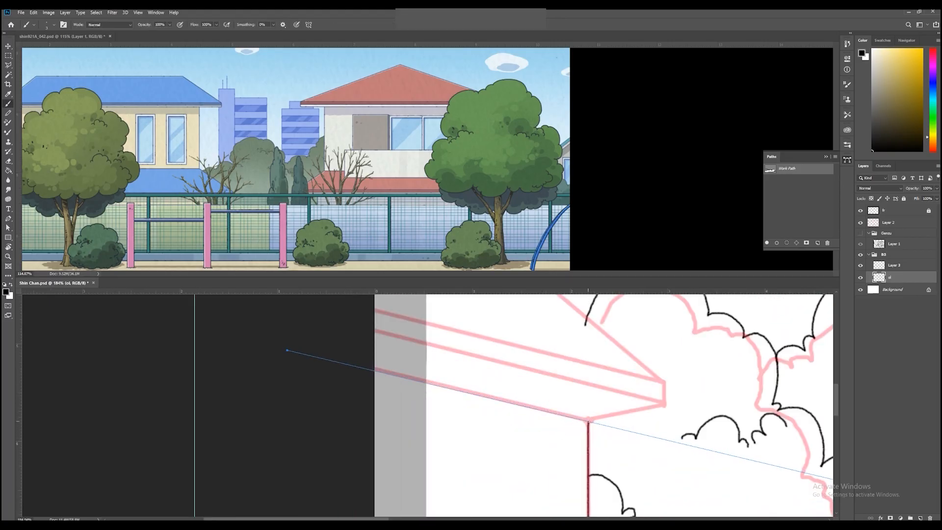
pyautogui.click(364, 369)
pyautogui.keyDown('shift'); pyautogui.click(588, 422); pyautogui.keyUp('shift')
pyautogui.moveTo(622, 408); pyautogui.dragTo(576, 423)
# - Move the guide up to the neighboring eave's lower edge and ink that edge and the fascia's short vertical end
pyautogui.press('a')
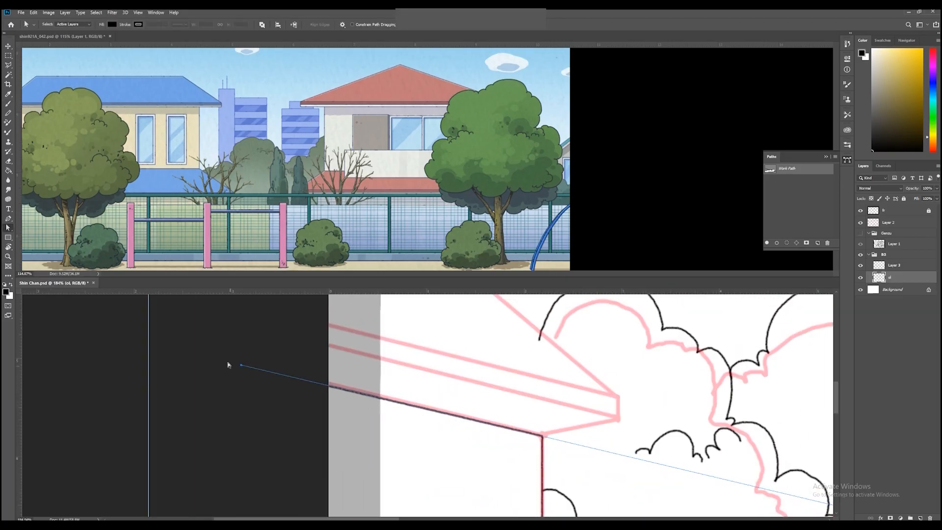
pyautogui.moveTo(241, 366); pyautogui.dragTo(254, 327)
pyautogui.press('b')
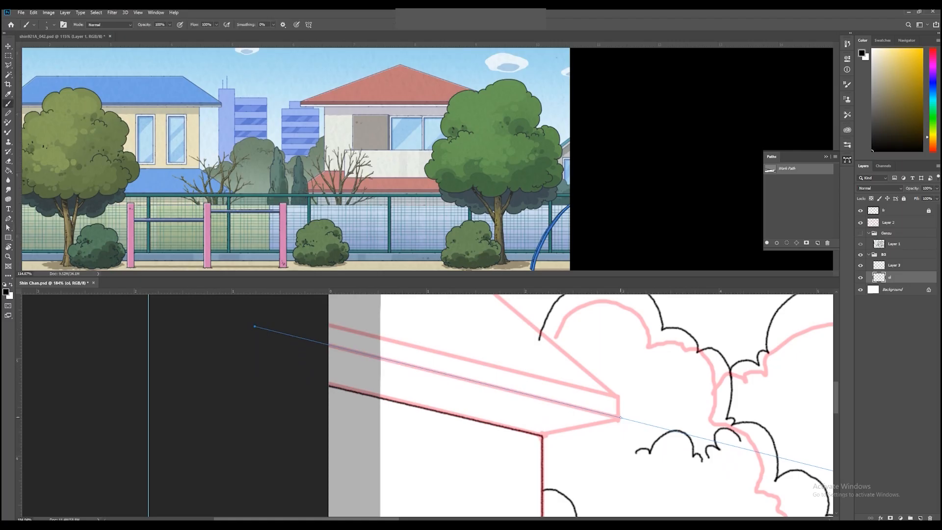
pyautogui.press('Return')
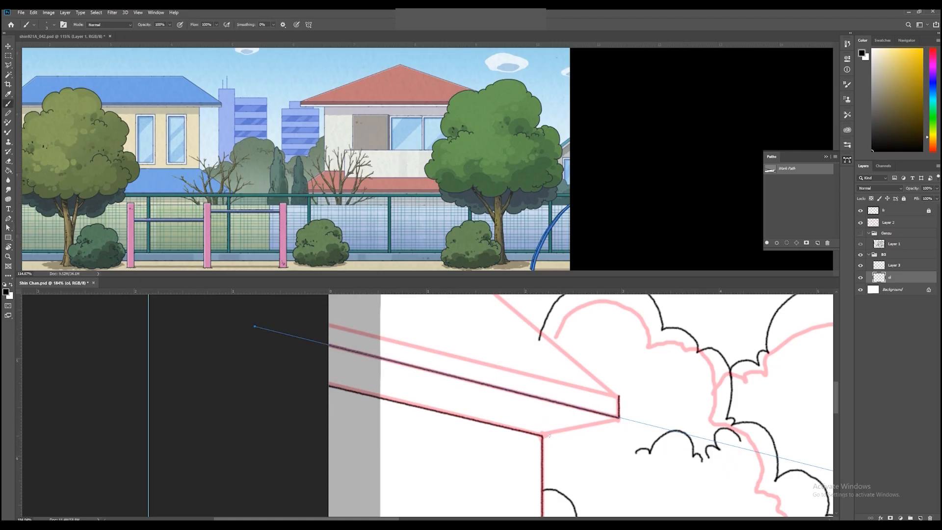
pyautogui.scroll(2, 252, 361)
# - Ink the neighboring eave's slanting underside edge and the fascia's middle and top lines, raising the guide for each line
pyautogui.press('a')
pyautogui.moveTo(255, 363); pyautogui.dragTo(258, 354)
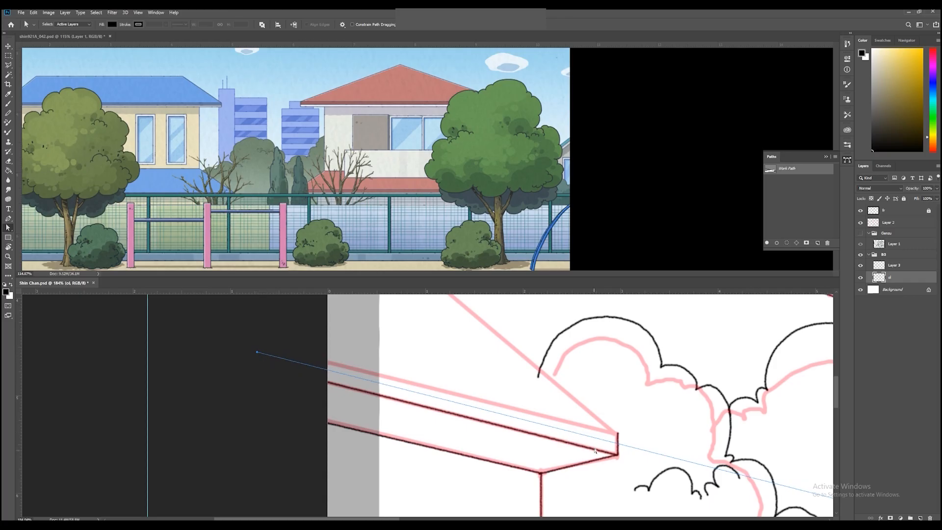
pyautogui.press('b')
pyautogui.press('Return')
pyautogui.press('a')
pyautogui.moveTo(258, 352); pyautogui.dragTo(259, 339)
pyautogui.press('b')
pyautogui.press('Return')
# - Hide the pink sketch on Layer 2 and erase the house wall's base line where it runs through the balcony front
pyautogui.scroll(3, 622, 418)
pyautogui.moveTo(393, 305)
pyautogui.mouseDown()
pyautogui.moveTo(551, 433)
pyautogui.moveTo(364, 398)
pyautogui.moveTo(477, 421)
pyautogui.moveTo(588, 382)
pyautogui.moveTo(423, 416)
pyautogui.moveTo(549, 417)
pyautogui.moveTo(522, 398)
pyautogui.moveTo(660, 367)
pyautogui.mouseUp()
pyautogui.click(861, 224)
pyautogui.press('e')
pyautogui.hscroll(-3, 637, 382)
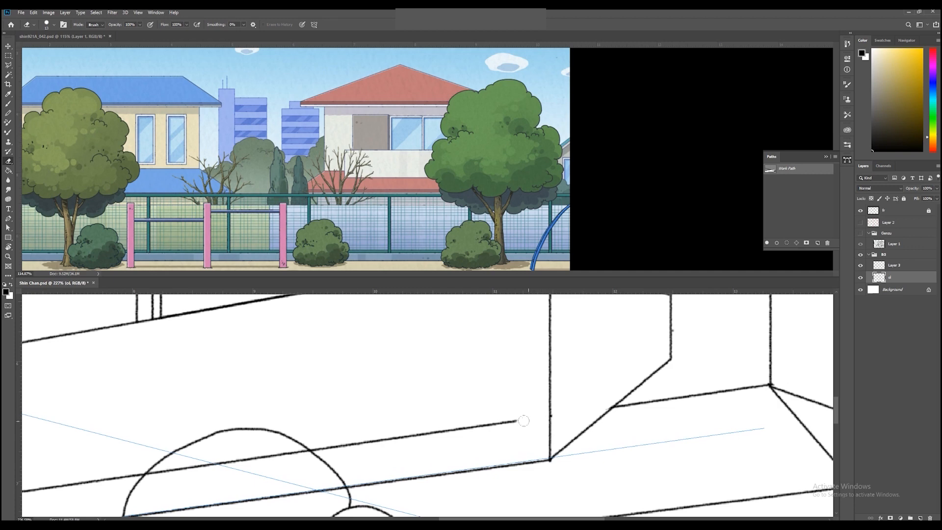
pyautogui.moveTo(212, 461); pyautogui.dragTo(570, 375)
pyautogui.keyDown('shift'); pyautogui.click(321, 414); pyautogui.keyUp('shift')
pyautogui.moveTo(323, 415); pyautogui.dragTo(568, 372)
# - Erase the balcony's bottom line and the lower roof's uppermost line where they cross the bush beside the gate
pyautogui.moveTo(496, 436); pyautogui.dragTo(408, 437)
pyautogui.moveTo(523, 438)
pyautogui.mouseDown()
pyautogui.moveTo(587, 442)
pyautogui.moveTo(608, 415)
pyautogui.mouseUp()
pyautogui.press('e')
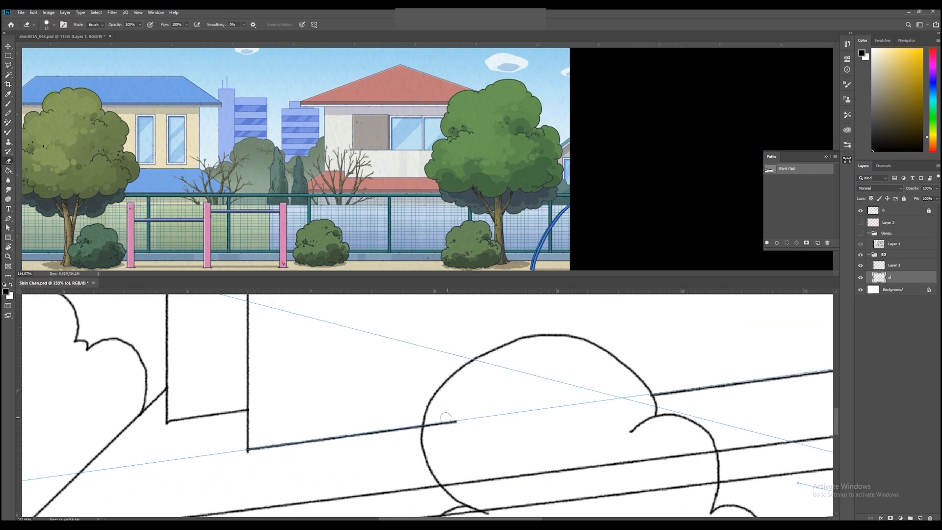
pyautogui.moveTo(454, 425); pyautogui.dragTo(397, 368)
pyautogui.moveTo(654, 396); pyautogui.dragTo(475, 415)
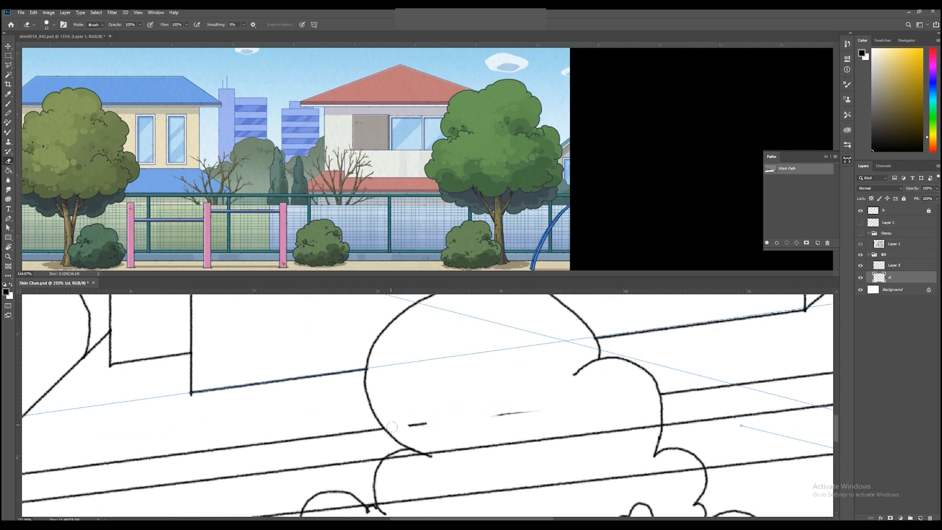
pyautogui.keyDown('shift'); pyautogui.click(390, 462); pyautogui.keyUp('shift')
pyautogui.moveTo(390, 462); pyautogui.dragTo(339, 382)
# - Erase the lower roof lines crossing the bush beside the gate and the wall's top line where it overshoots the corner
pyautogui.click(644, 396)
pyautogui.keyDown('shift'); pyautogui.click(334, 428); pyautogui.keyUp('shift')
pyautogui.moveTo(327, 429); pyautogui.dragTo(511, 406)
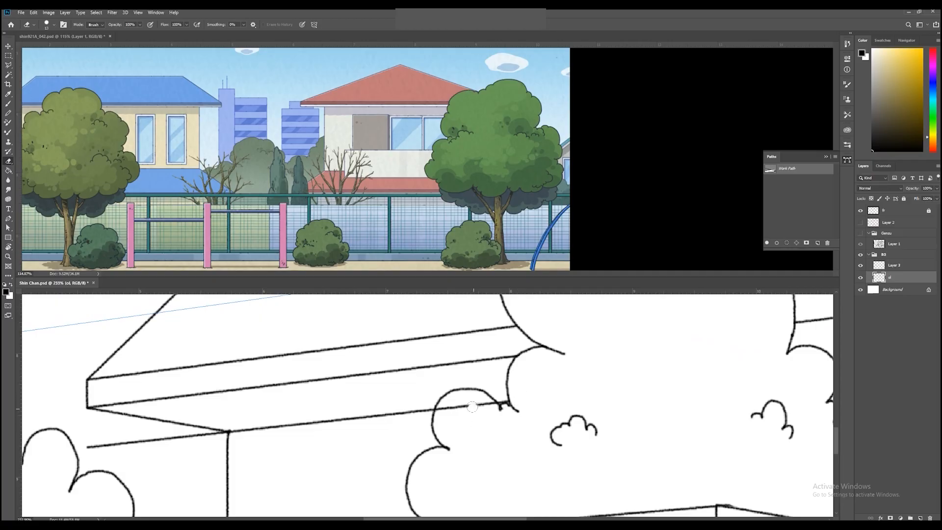
pyautogui.moveTo(442, 409); pyautogui.dragTo(492, 405)
pyautogui.moveTo(459, 435); pyautogui.dragTo(672, 404)
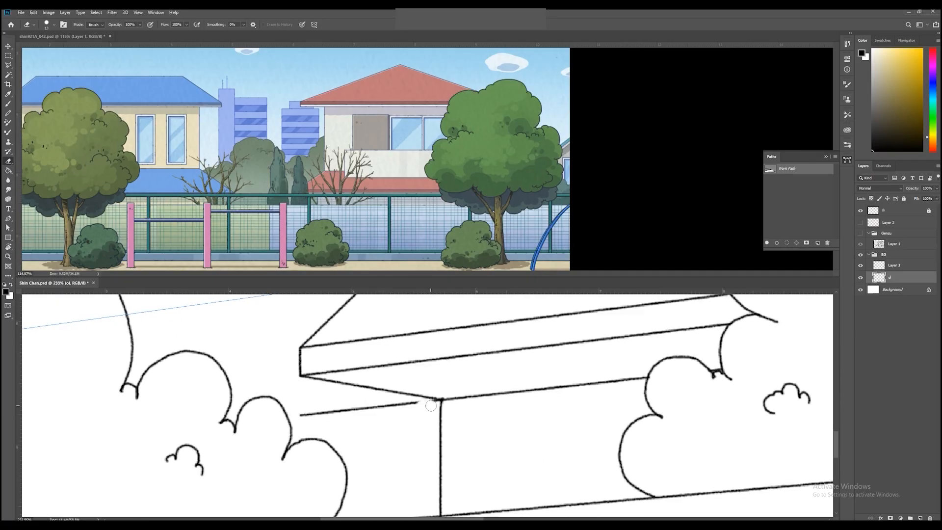
pyautogui.moveTo(383, 432); pyautogui.dragTo(211, 432)
# - Erase the overlapping stray strokes where the bush outline arcs meet on Layer 3
pyautogui.click(802, 215)
pyautogui.moveTo(314, 338); pyautogui.dragTo(363, 422)
pyautogui.moveTo(308, 405)
pyautogui.mouseDown()
pyautogui.moveTo(487, 405)
pyautogui.moveTo(453, 412)
pyautogui.mouseUp()
pyautogui.keyDown('ctrl'); pyautogui.click(492, 402); pyautogui.keyUp('ctrl')
pyautogui.moveTo(510, 415); pyautogui.dragTo(363, 416)
pyautogui.moveTo(531, 421); pyautogui.dragTo(404, 437)
pyautogui.hotkey('ctrl', '0')
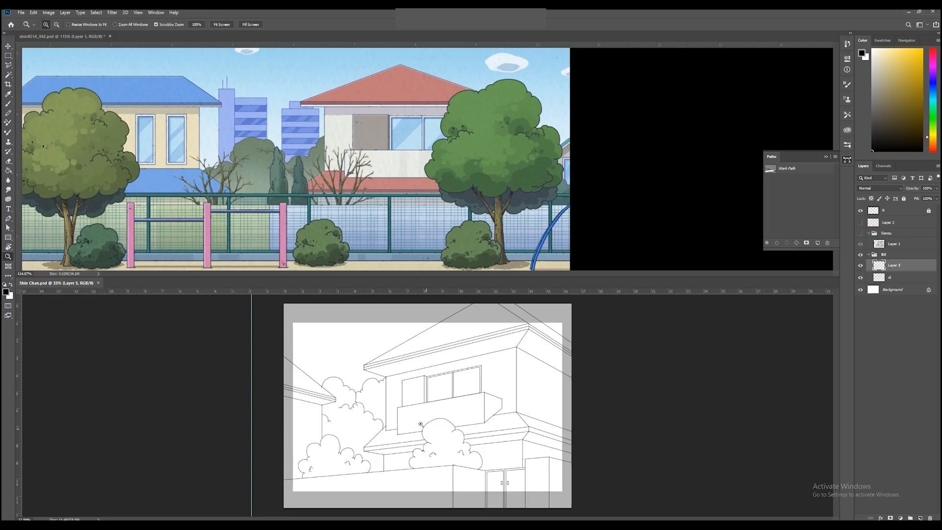
# - Add a sky layer beneath the line art in the background group and set a large soft brush to pale blue
pyautogui.click(897, 290)
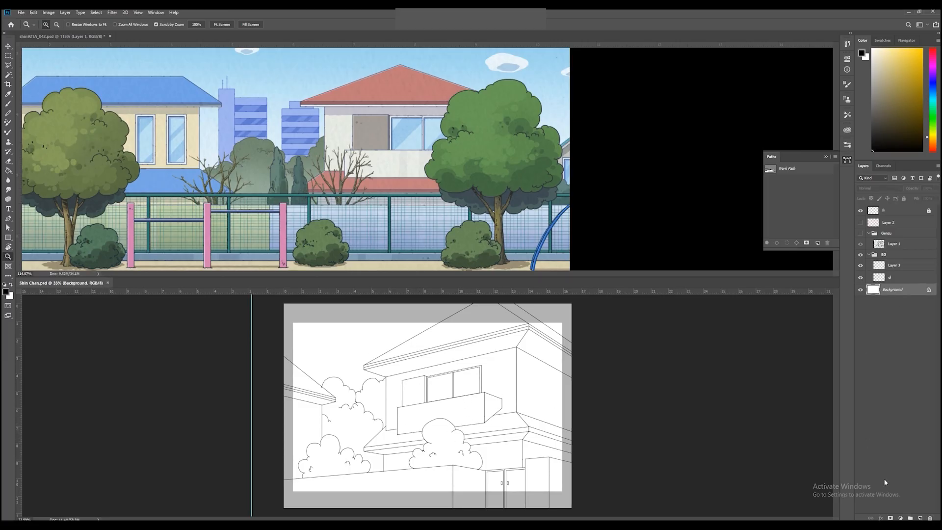
pyautogui.click(919, 518)
pyautogui.press('b')
pyautogui.press('x')
pyautogui.rightClick(452, 379)
pyautogui.click(451, 382)
pyautogui.moveTo(427, 427)
pyautogui.mouseDown()
pyautogui.moveTo(450, 433)
pyautogui.moveTo(462, 485)
pyautogui.mouseUp()
pyautogui.hotkey('ctrl', 'z')
pyautogui.moveTo(889, 290); pyautogui.dragTo(894, 283)
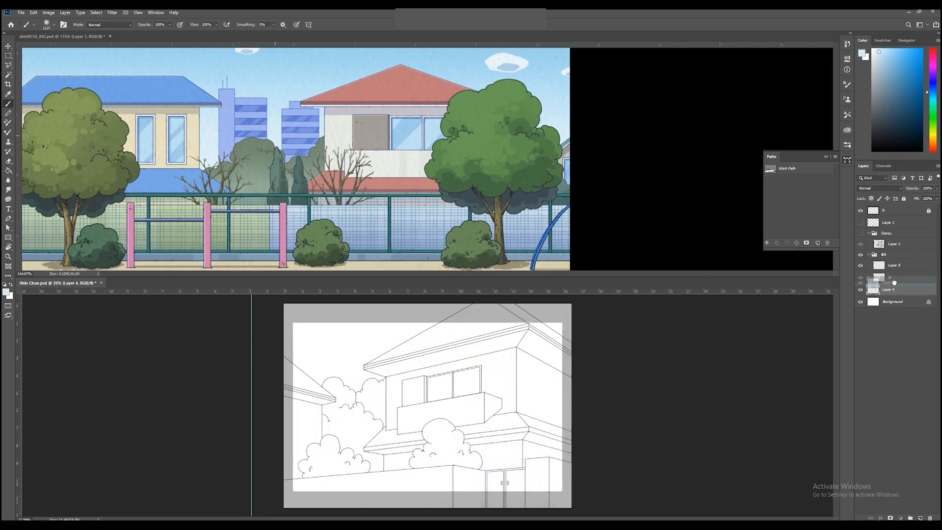
pyautogui.moveTo(343, 423); pyautogui.dragTo(390, 436)
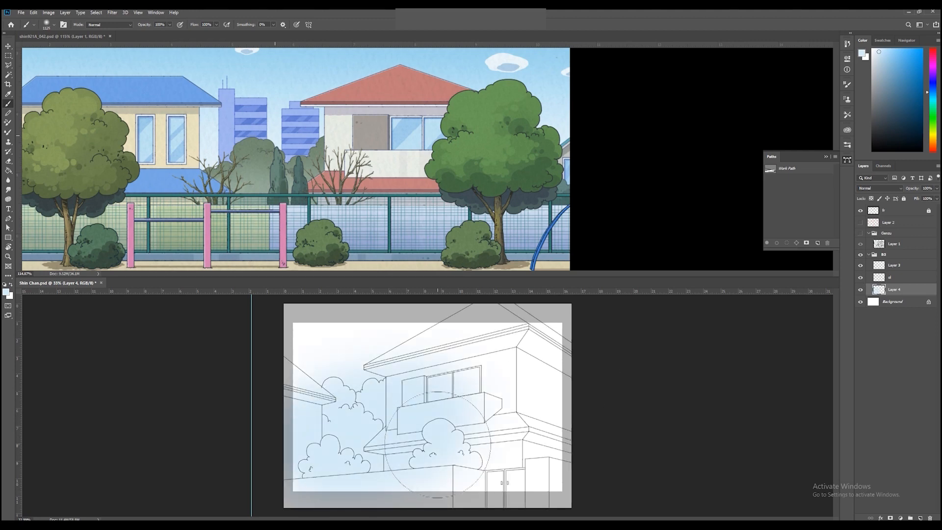
pyautogui.hotkey('ctrl', 'z')
pyautogui.keyDown('alt'); pyautogui.click(861, 277); pyautogui.keyUp('alt')
pyautogui.keyDown('alt'); pyautogui.click(861, 278); pyautogui.keyUp('alt')
pyautogui.keyDown('alt'); pyautogui.click(860, 265); pyautogui.keyUp('alt')
pyautogui.keyDown('alt'); pyautogui.click(861, 265); pyautogui.keyUp('alt')
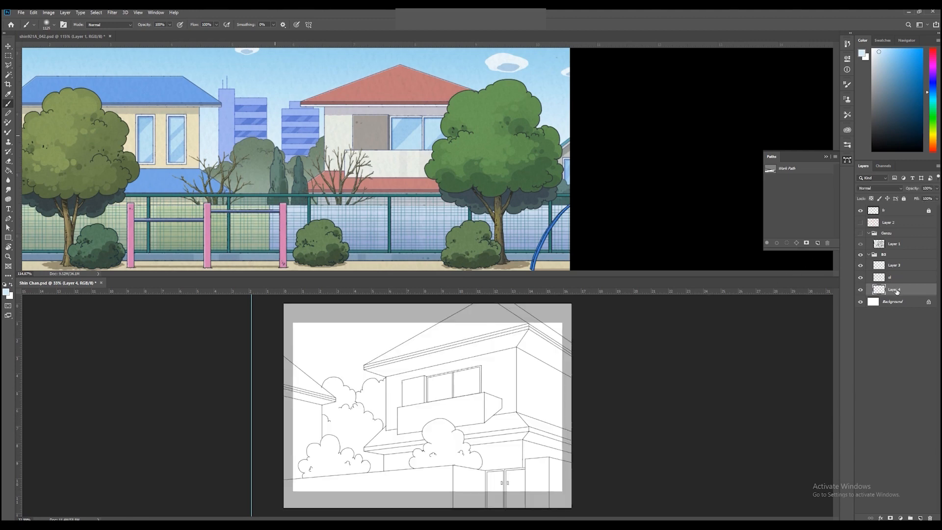
# - Wash the whole canvas in pale blue, hide the grey frame layer, and deepen the blue across the upper sky
pyautogui.moveTo(553, 435)
pyautogui.mouseDown()
pyautogui.moveTo(389, 450)
pyautogui.moveTo(374, 390)
pyautogui.moveTo(401, 411)
pyautogui.moveTo(325, 405)
pyautogui.moveTo(452, 367)
pyautogui.moveTo(339, 352)
pyautogui.moveTo(566, 344)
pyautogui.mouseUp()
pyautogui.click(861, 211)
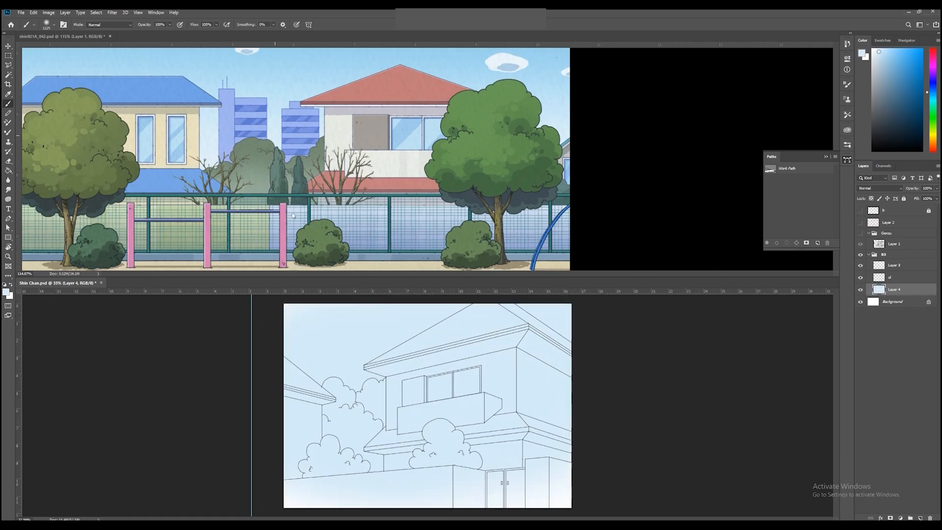
pyautogui.moveTo(589, 336); pyautogui.dragTo(601, 359)
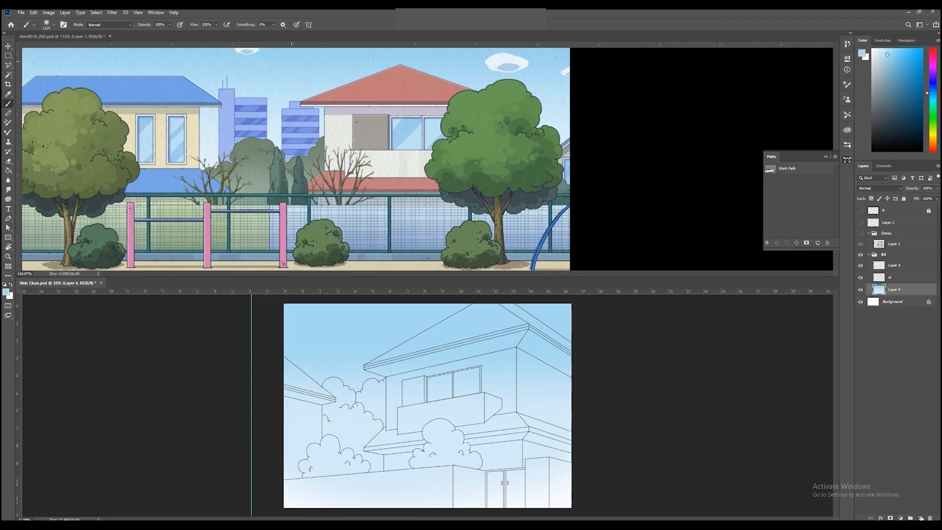
# - On a new layer, block in the trees between the houses with the muted gray-green from the reference's distant bushes
pyautogui.click(921, 518)
pyautogui.press('z')
pyautogui.moveTo(429, 470); pyautogui.dragTo(508, 375)
pyautogui.press('l')
pyautogui.moveTo(274, 396); pyautogui.dragTo(437, 444)
pyautogui.press('z')
pyautogui.moveTo(353, 427); pyautogui.dragTo(417, 382)
pyautogui.press('v')
pyautogui.press('b')
pyautogui.keyDown('alt'); pyautogui.click(273, 139); pyautogui.keyUp('alt')
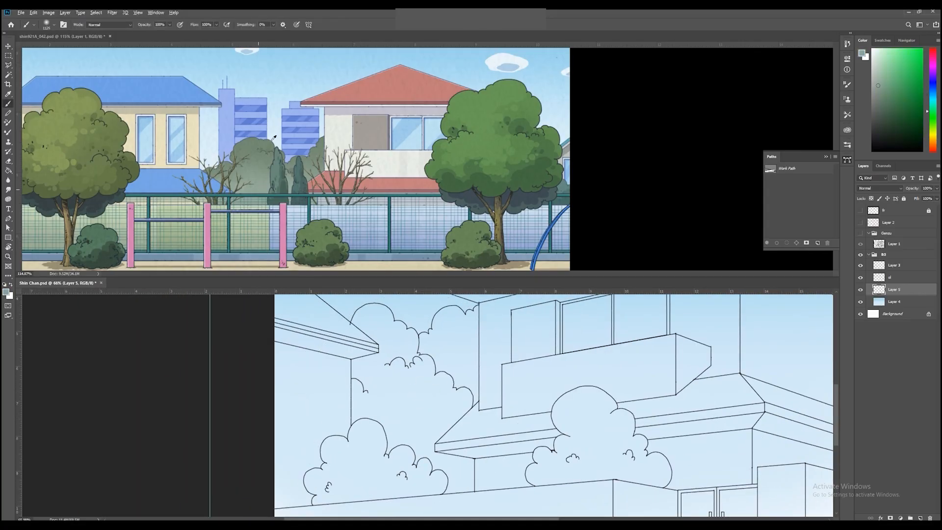
pyautogui.keyDown('alt'); pyautogui.rightClick(363, 378); pyautogui.keyUp('alt')
pyautogui.scroll(1, 481, 392)
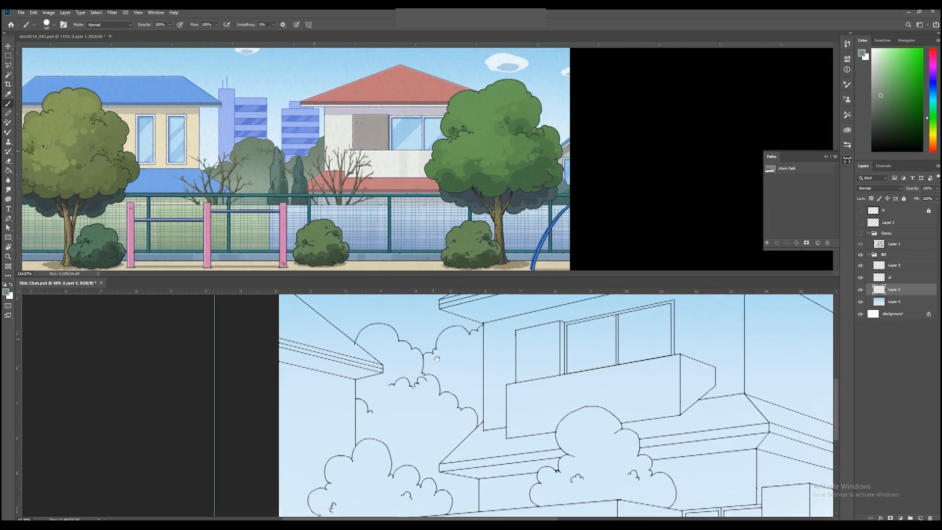
pyautogui.click(481, 348)
pyautogui.moveTo(485, 349)
pyautogui.mouseDown()
pyautogui.moveTo(432, 387)
pyautogui.moveTo(374, 344)
pyautogui.moveTo(375, 443)
pyautogui.mouseUp()
pyautogui.moveTo(375, 443)
pyautogui.mouseDown()
pyautogui.moveTo(377, 377)
pyautogui.moveTo(449, 440)
pyautogui.moveTo(459, 406)
pyautogui.moveTo(455, 461)
pyautogui.mouseUp()
pyautogui.moveTo(456, 461)
pyautogui.mouseDown()
pyautogui.moveTo(464, 391)
pyautogui.moveTo(450, 441)
pyautogui.moveTo(473, 444)
pyautogui.moveTo(449, 435)
pyautogui.moveTo(457, 379)
pyautogui.mouseUp()
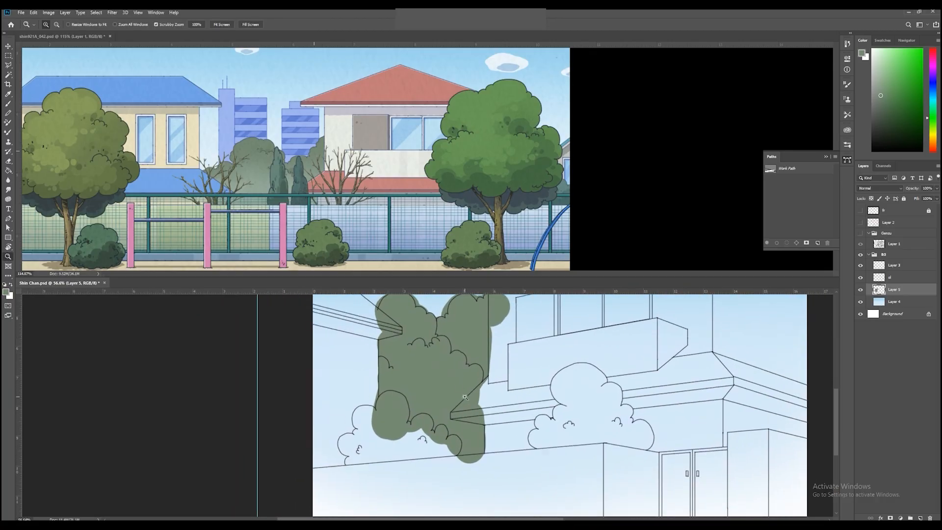
# - On a new layer, fill the neighboring house's wall with the cream sampled from the reference's beige house
pyautogui.moveTo(471, 434); pyautogui.dragTo(526, 455)
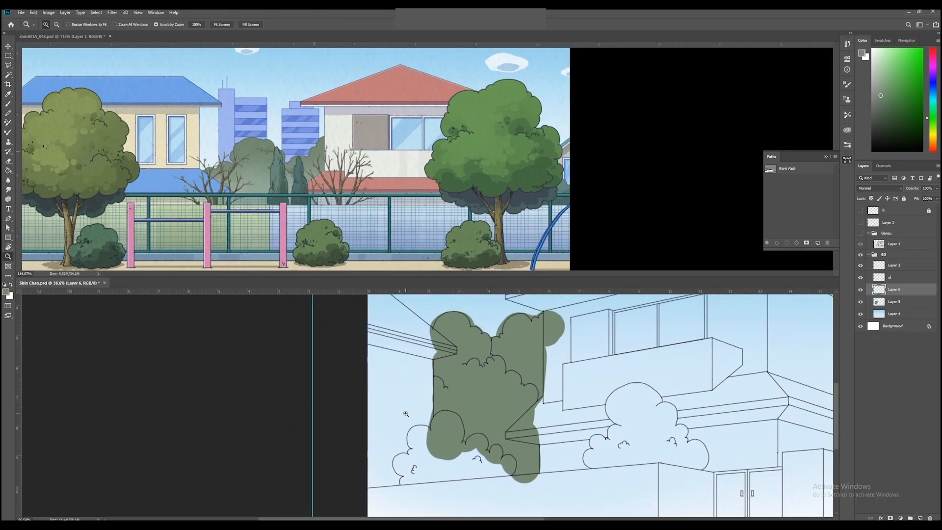
pyautogui.moveTo(405, 414); pyautogui.dragTo(430, 415)
pyautogui.press('l')
pyautogui.moveTo(448, 503); pyautogui.dragTo(442, 452)
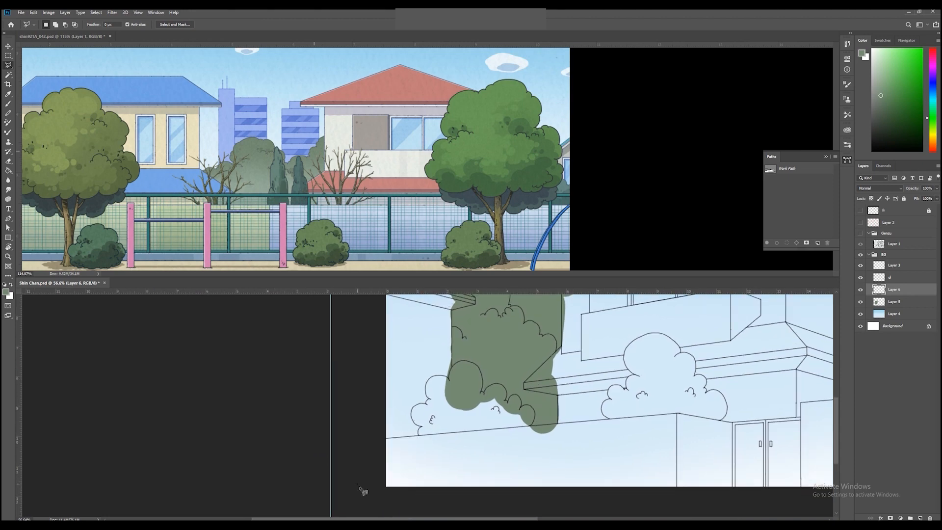
pyautogui.press('Escape')
pyautogui.moveTo(457, 500); pyautogui.dragTo(463, 521)
pyautogui.press('b')
pyautogui.keyDown('alt'); pyautogui.click(196, 141); pyautogui.keyUp('alt')
pyautogui.moveTo(439, 345)
pyautogui.mouseDown()
pyautogui.moveTo(427, 347)
pyautogui.moveTo(431, 452)
pyautogui.mouseUp()
pyautogui.moveTo(431, 451)
pyautogui.mouseDown()
pyautogui.moveTo(435, 495)
pyautogui.moveTo(402, 373)
pyautogui.mouseUp()
pyautogui.moveTo(400, 496); pyautogui.dragTo(397, 416)
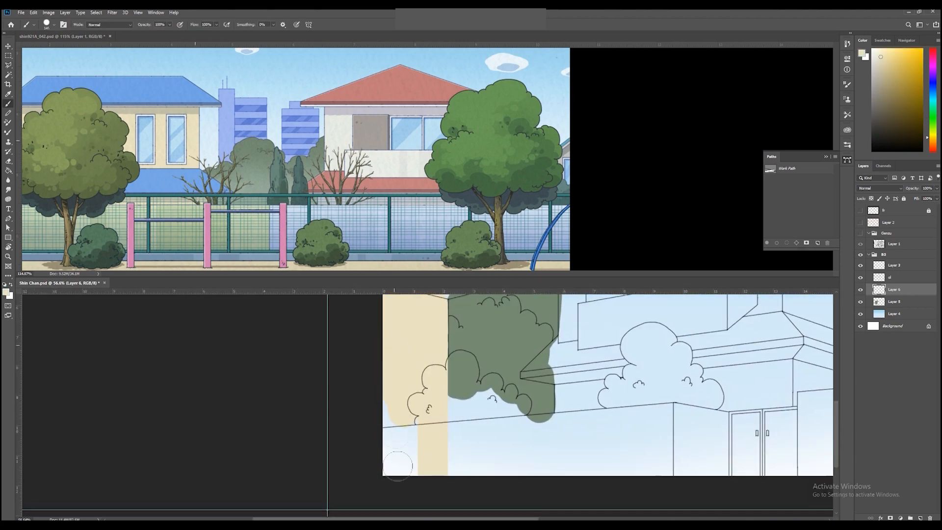
pyautogui.moveTo(397, 466); pyautogui.dragTo(395, 428)
# - Extend the cream fill over the neighboring house's eave and roof
pyautogui.moveTo(400, 304); pyautogui.dragTo(409, 430)
pyautogui.moveTo(416, 366); pyautogui.dragTo(448, 367)
pyautogui.moveTo(458, 431)
pyautogui.mouseDown()
pyautogui.moveTo(466, 342)
pyautogui.moveTo(442, 450)
pyautogui.moveTo(462, 410)
pyautogui.moveTo(511, 422)
pyautogui.mouseUp()
pyautogui.moveTo(483, 390); pyautogui.dragTo(520, 424)
pyautogui.moveTo(516, 426)
pyautogui.mouseDown()
pyautogui.moveTo(445, 399)
pyautogui.moveTo(425, 375)
pyautogui.mouseUp()
pyautogui.moveTo(437, 400)
pyautogui.mouseDown()
pyautogui.moveTo(361, 409)
pyautogui.moveTo(412, 411)
pyautogui.moveTo(406, 433)
pyautogui.moveTo(435, 400)
pyautogui.mouseUp()
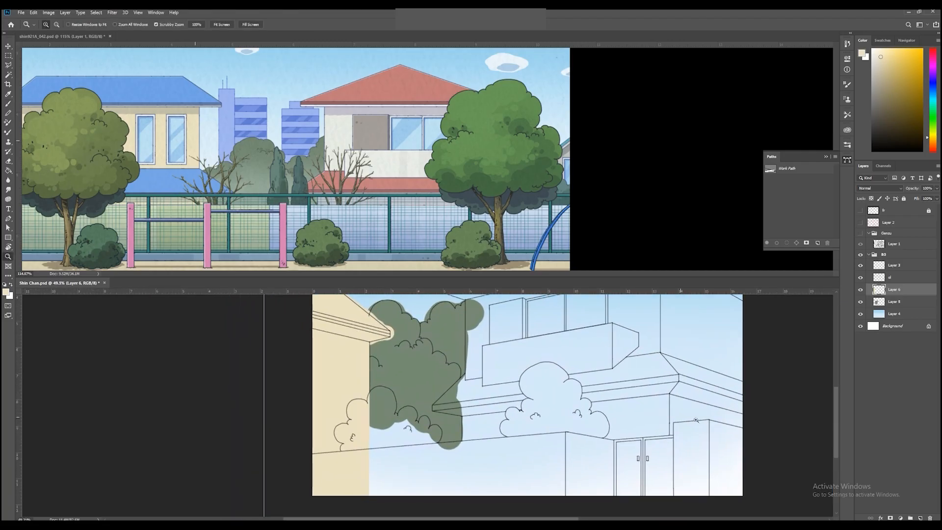
# - On a new layer, start filling the main house's left wall and lower roof end with off-white from the reference house wall
pyautogui.moveTo(568, 396); pyautogui.dragTo(498, 421)
pyautogui.press('b')
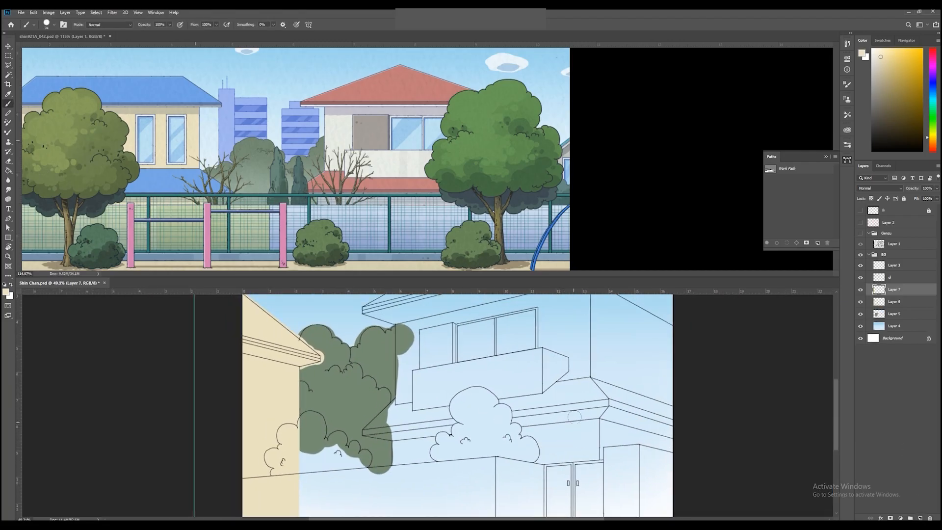
pyautogui.keyDown('alt'); pyautogui.click(341, 135); pyautogui.keyUp('alt')
pyautogui.keyDown('alt'); pyautogui.rightClick(421, 386); pyautogui.keyUp('alt')
pyautogui.moveTo(418, 341)
pyautogui.mouseDown()
pyautogui.moveTo(434, 409)
pyautogui.moveTo(438, 327)
pyautogui.mouseUp()
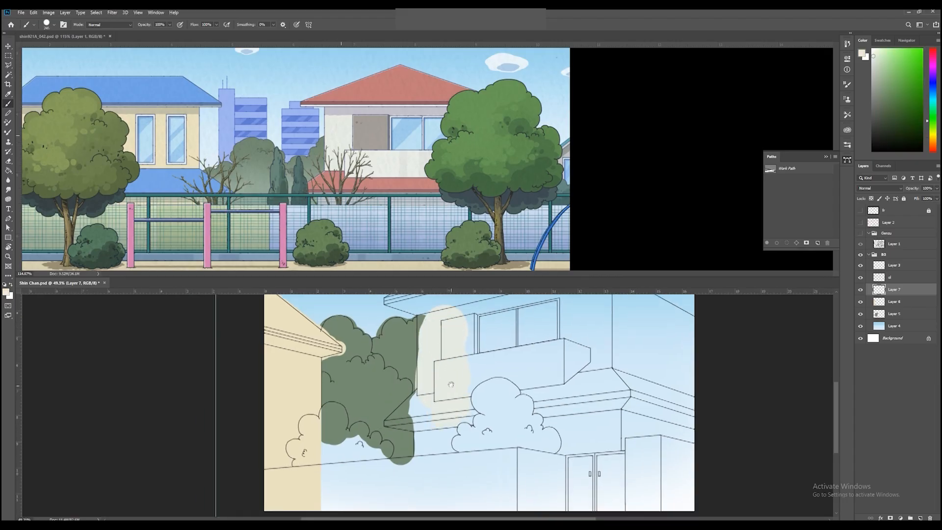
pyautogui.moveTo(457, 392)
pyautogui.mouseDown()
pyautogui.moveTo(437, 309)
pyautogui.moveTo(403, 417)
pyautogui.moveTo(438, 476)
pyautogui.moveTo(416, 449)
pyautogui.mouseUp()
pyautogui.moveTo(422, 412)
pyautogui.mouseDown()
pyautogui.moveTo(578, 394)
pyautogui.moveTo(470, 417)
pyautogui.mouseUp()
# - Extend the off-white fill across the main house's remaining walls, balcony and both roofs
pyautogui.moveTo(471, 416)
pyautogui.mouseDown()
pyautogui.moveTo(575, 434)
pyautogui.moveTo(498, 368)
pyautogui.mouseUp()
pyautogui.moveTo(498, 368)
pyautogui.mouseDown()
pyautogui.moveTo(492, 434)
pyautogui.moveTo(539, 342)
pyautogui.moveTo(593, 330)
pyautogui.mouseUp()
pyautogui.moveTo(584, 334)
pyautogui.mouseDown()
pyautogui.moveTo(471, 343)
pyautogui.moveTo(374, 322)
pyautogui.mouseUp()
pyautogui.moveTo(375, 321)
pyautogui.mouseDown()
pyautogui.moveTo(404, 355)
pyautogui.moveTo(373, 385)
pyautogui.moveTo(374, 395)
pyautogui.moveTo(513, 328)
pyautogui.moveTo(548, 324)
pyautogui.mouseUp()
pyautogui.keyDown('alt'); pyautogui.rightClick(404, 355); pyautogui.keyUp('alt')
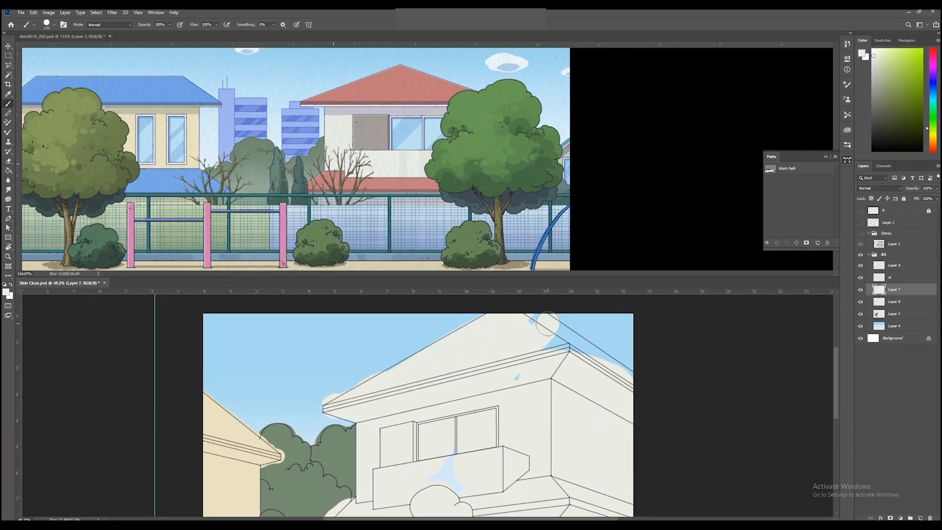
pyautogui.moveTo(406, 513)
pyautogui.mouseDown()
pyautogui.moveTo(474, 413)
pyautogui.moveTo(534, 402)
pyautogui.mouseUp()
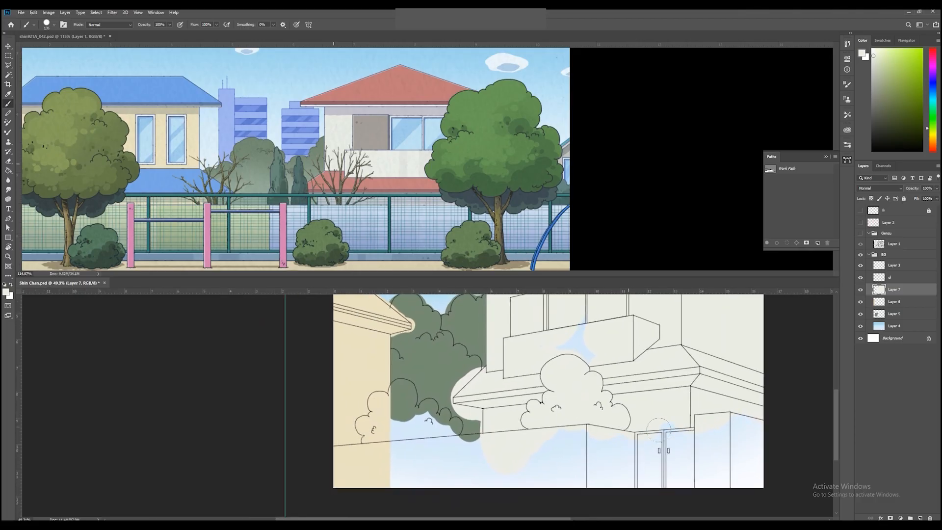
# - On a new layer, fill the bush beside the gate with the green sampled from the reference's large tree
pyautogui.keyDown('alt'); pyautogui.scroll(3, 597, 449); pyautogui.keyUp('alt')
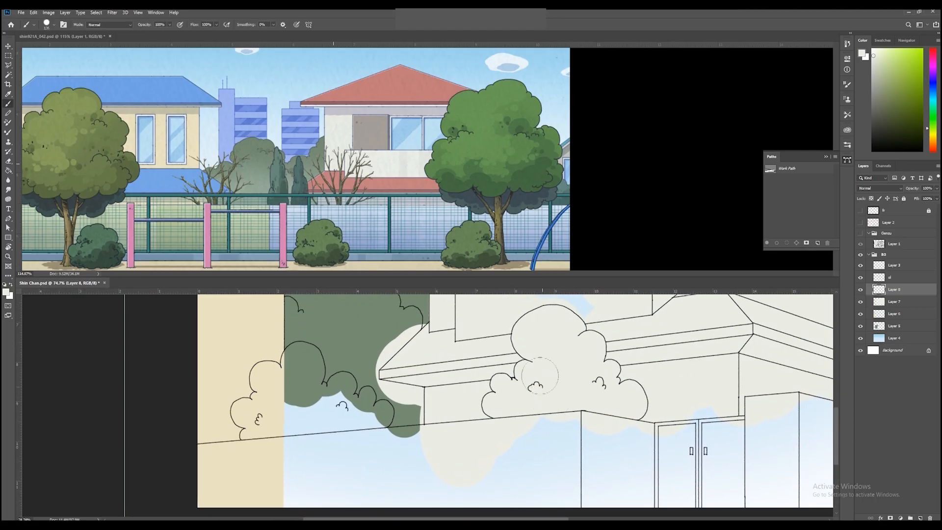
pyautogui.keyDown('alt'); pyautogui.click(491, 124); pyautogui.keyUp('alt')
pyautogui.moveTo(545, 334)
pyautogui.mouseDown()
pyautogui.moveTo(530, 324)
pyautogui.moveTo(539, 373)
pyautogui.moveTo(502, 402)
pyautogui.moveTo(633, 410)
pyautogui.moveTo(608, 363)
pyautogui.moveTo(584, 373)
pyautogui.mouseUp()
pyautogui.moveTo(550, 348)
pyautogui.mouseDown()
pyautogui.moveTo(550, 384)
pyautogui.moveTo(648, 364)
pyautogui.mouseUp()
pyautogui.moveTo(483, 459); pyautogui.dragTo(519, 459)
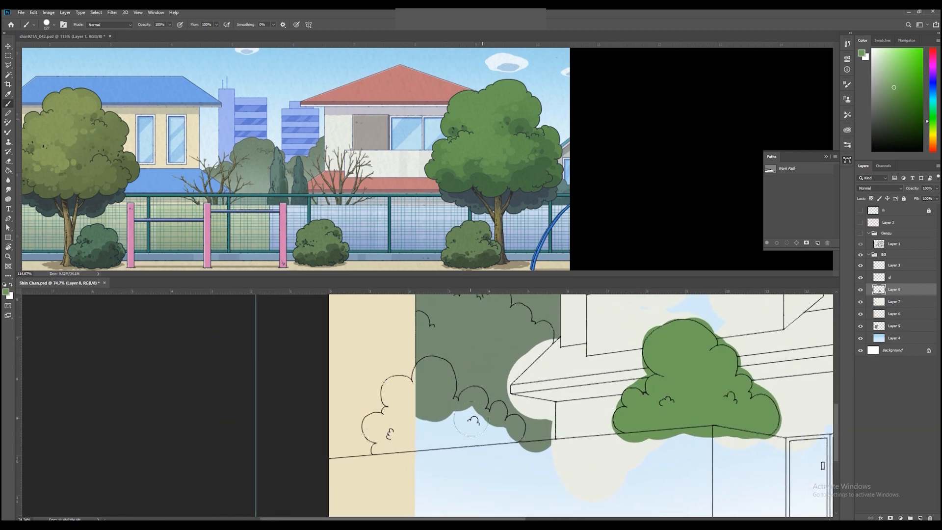
# - On a new layer, fill the bush in front of the neighboring house with the olive green from the reference's other tree
pyautogui.keyDown('alt'); pyautogui.click(56, 124); pyautogui.keyUp('alt')
pyautogui.moveTo(478, 436); pyautogui.dragTo(508, 429)
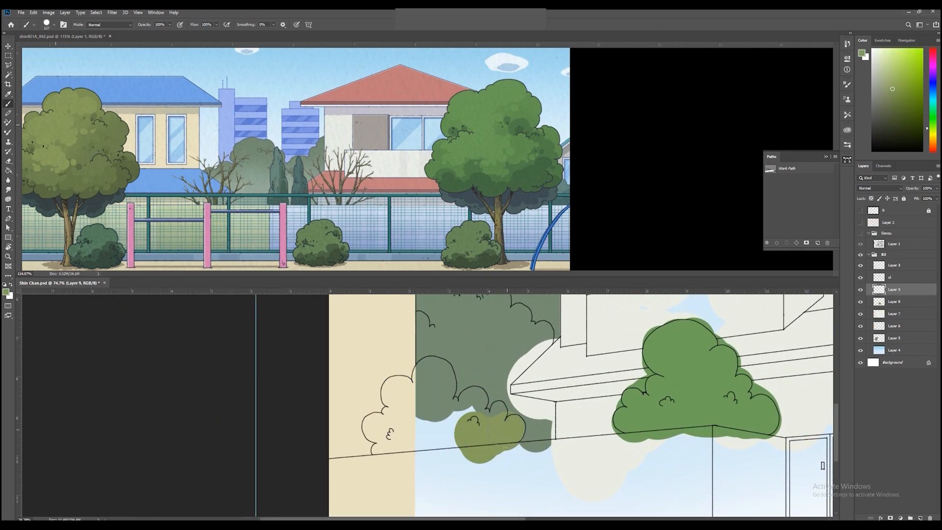
pyautogui.moveTo(469, 403)
pyautogui.mouseDown()
pyautogui.moveTo(426, 396)
pyautogui.moveTo(398, 417)
pyautogui.moveTo(446, 452)
pyautogui.mouseUp()
pyautogui.keyDown('ctrl'); pyautogui.moveTo(579, 422); pyautogui.dragTo(545, 434); pyautogui.keyUp('ctrl')
pyautogui.moveTo(545, 434)
pyautogui.mouseDown()
pyautogui.moveTo(454, 458)
pyautogui.moveTo(502, 419)
pyautogui.mouseUp()
# - On a new layer, paint a strip along the front wall's top edge with the pale blue sampled from the reference fence
pyautogui.click(921, 518)
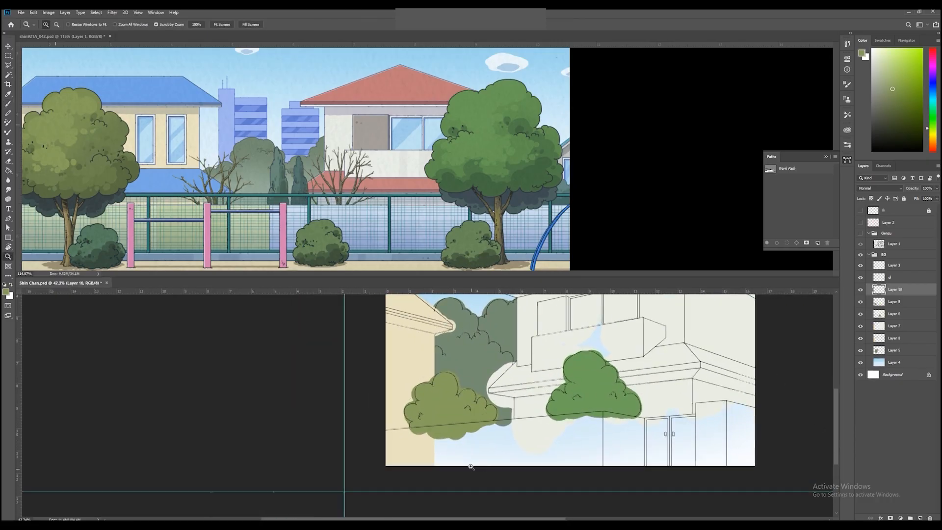
pyautogui.keyDown('ctrl'); pyautogui.moveTo(466, 466); pyautogui.dragTo(510, 462); pyautogui.keyUp('ctrl')
pyautogui.press('l')
pyautogui.press('b')
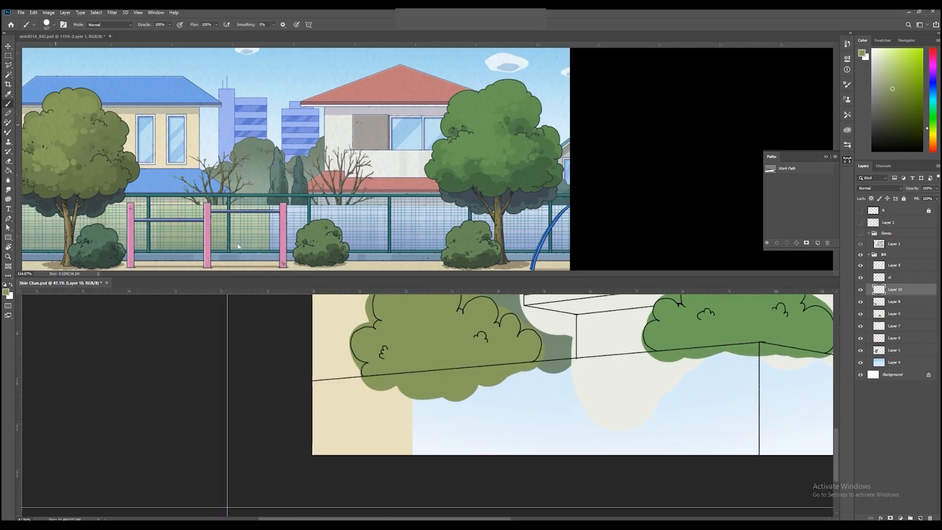
pyautogui.keyDown('alt'); pyautogui.click(364, 212); pyautogui.keyUp('alt')
pyautogui.moveTo(308, 414); pyautogui.dragTo(314, 402)
pyautogui.moveTo(598, 409); pyautogui.dragTo(314, 432)
pyautogui.keyDown('shift'); pyautogui.click(471, 385); pyautogui.keyUp('shift')
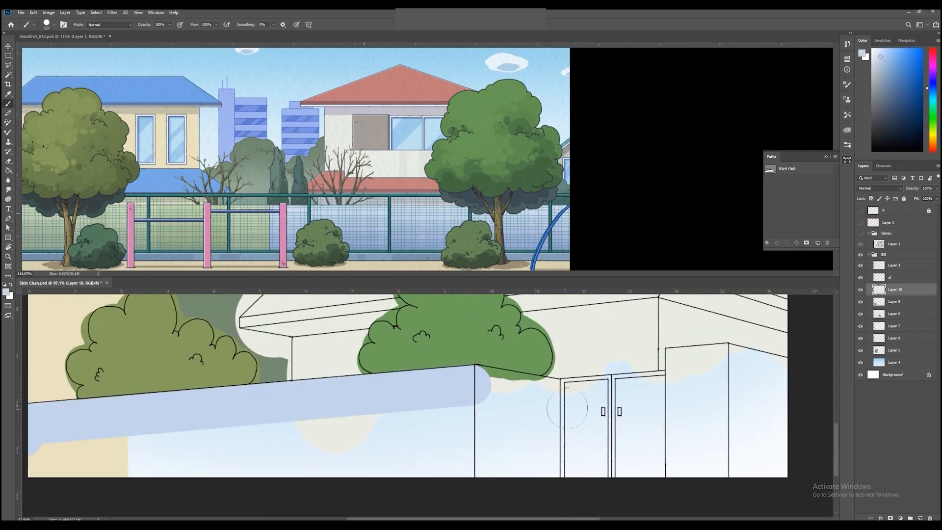
# - Fill the rest of the front wall, the gate doors and the gate pillar with the same pale blue
pyautogui.keyDown('shift'); pyautogui.click(560, 400); pyautogui.keyUp('shift')
pyautogui.keyDown('shift'); pyautogui.click(665, 391); pyautogui.keyUp('shift')
pyautogui.moveTo(686, 378); pyautogui.dragTo(538, 399)
pyautogui.moveTo(545, 395); pyautogui.dragTo(526, 395)
pyautogui.moveTo(525, 378); pyautogui.dragTo(515, 488)
pyautogui.moveTo(539, 323); pyautogui.dragTo(511, 404)
pyautogui.moveTo(513, 391); pyautogui.dragTo(586, 401)
pyautogui.moveTo(583, 417); pyautogui.dragTo(574, 364)
pyautogui.moveTo(574, 364)
pyautogui.mouseDown()
pyautogui.moveTo(575, 379)
pyautogui.moveTo(509, 426)
pyautogui.moveTo(552, 432)
pyautogui.mouseUp()
pyautogui.moveTo(481, 423)
pyautogui.mouseDown()
pyautogui.moveTo(562, 409)
pyautogui.moveTo(454, 408)
pyautogui.mouseUp()
pyautogui.moveTo(476, 420)
pyautogui.mouseDown()
pyautogui.moveTo(636, 421)
pyautogui.moveTo(209, 405)
pyautogui.moveTo(368, 403)
pyautogui.mouseUp()
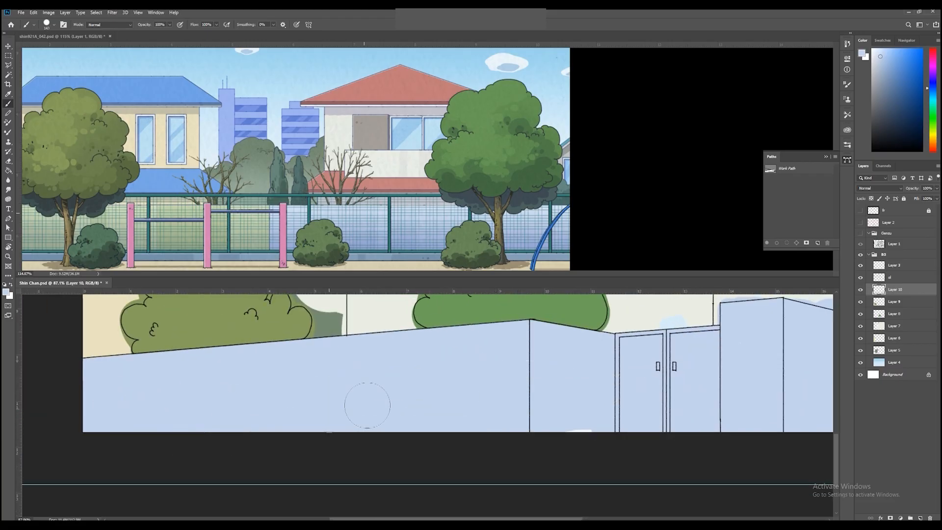
# - Add a new layer above the main house's off-white fill and clip it to that fill
pyautogui.moveTo(626, 314); pyautogui.dragTo(556, 421)
pyautogui.moveTo(579, 359); pyautogui.dragTo(540, 368)
pyautogui.click(540, 368)
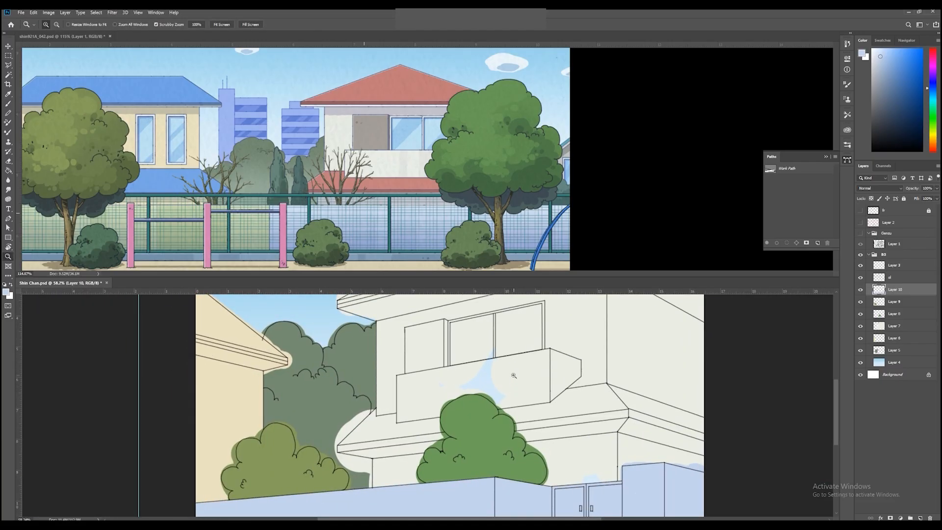
pyautogui.press('v')
pyautogui.click(632, 434)
pyautogui.keyDown('alt'); pyautogui.click(879, 331); pyautogui.keyUp('alt')
pyautogui.press('z')
pyautogui.moveTo(549, 353); pyautogui.dragTo(558, 469)
# - Return to the main house's base layer and fill the gaps left in its roof area with sampled off-white
pyautogui.click(893, 338)
pyautogui.moveTo(456, 370); pyautogui.dragTo(462, 391)
pyautogui.press('b')
pyautogui.keyDown('alt'); pyautogui.click(490, 384); pyautogui.keyUp('alt')
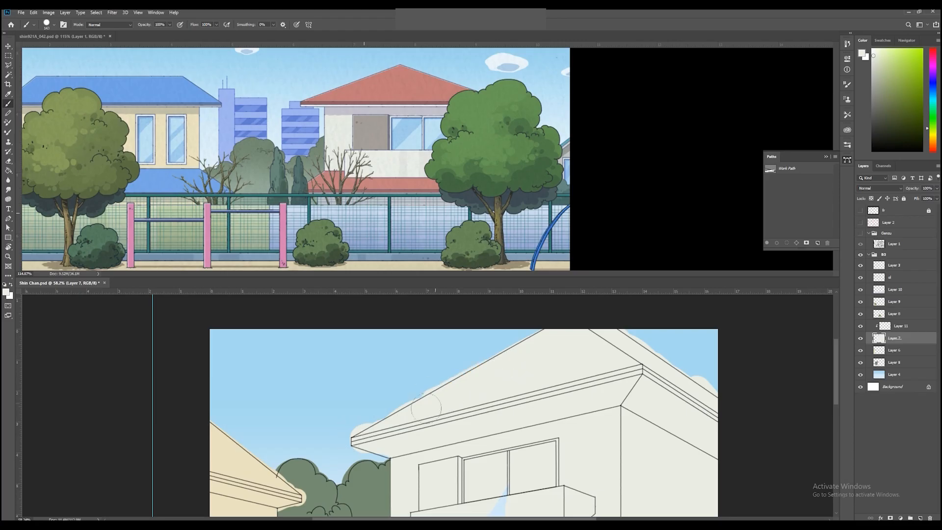
pyautogui.moveTo(497, 450); pyautogui.dragTo(489, 410)
pyautogui.moveTo(414, 416); pyautogui.dragTo(456, 389)
pyautogui.press('z')
pyautogui.moveTo(561, 385); pyautogui.dragTo(504, 425)
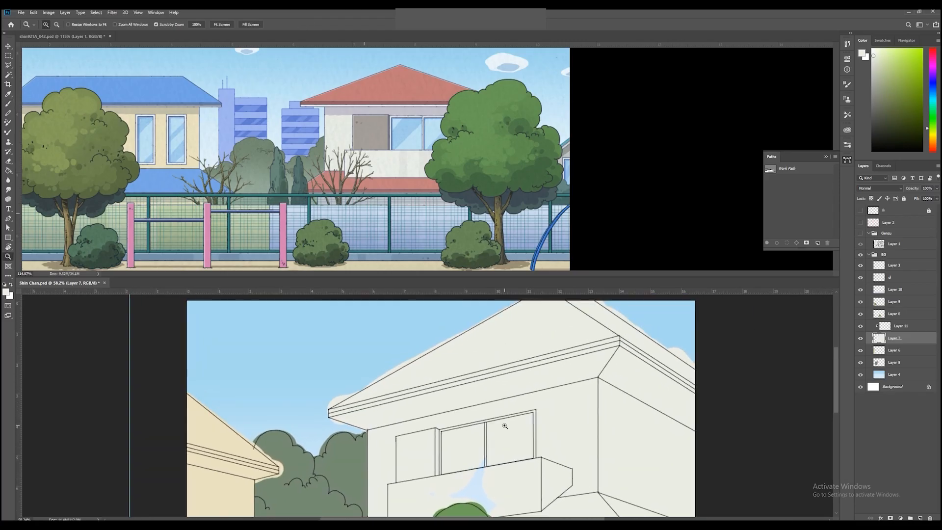
# - On the clipped layer, paint the main house's upper roof with the muted red sampled from the reference roof
pyautogui.click(905, 329)
pyautogui.moveTo(495, 347)
pyautogui.mouseDown()
pyautogui.moveTo(531, 381)
pyautogui.moveTo(537, 408)
pyautogui.mouseUp()
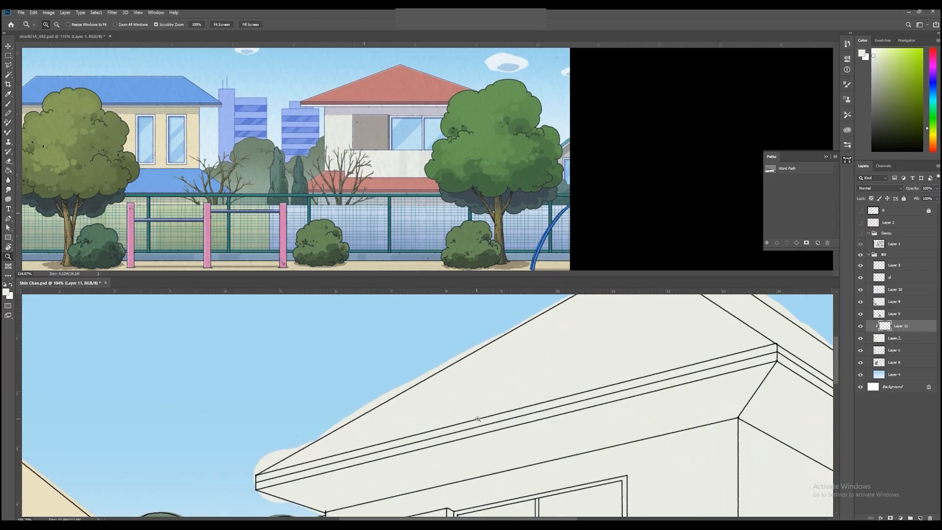
pyautogui.press('b')
pyautogui.keyDown('alt'); pyautogui.click(379, 86); pyautogui.keyUp('alt')
pyautogui.moveTo(415, 363); pyautogui.dragTo(433, 329)
pyautogui.moveTo(707, 334); pyautogui.dragTo(418, 415)
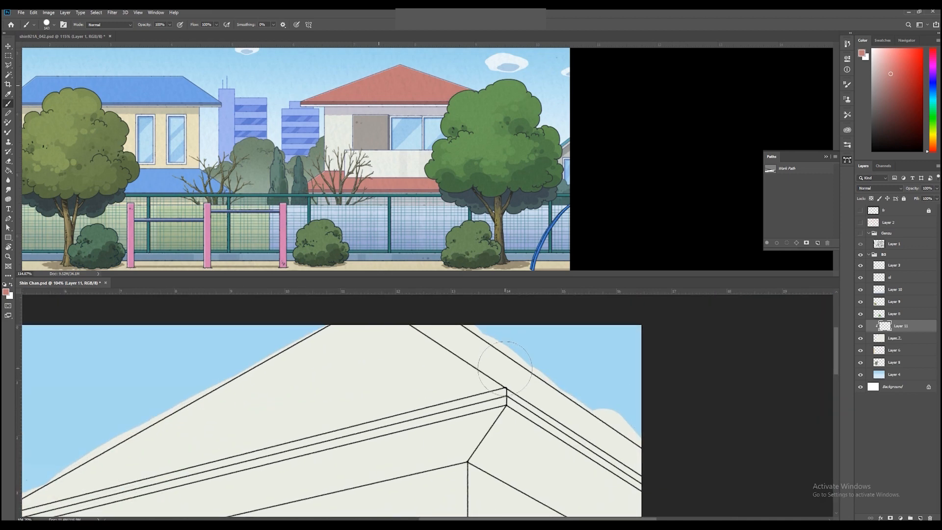
pyautogui.keyDown('shift'); pyautogui.click(500, 369); pyautogui.keyUp('shift')
pyautogui.moveTo(575, 399); pyautogui.dragTo(548, 379)
pyautogui.keyDown('shift'); pyautogui.click(636, 444); pyautogui.keyUp('shift')
pyautogui.moveTo(442, 363); pyautogui.dragTo(604, 431)
pyautogui.moveTo(583, 422); pyautogui.dragTo(471, 371)
pyautogui.moveTo(471, 456); pyautogui.dragTo(534, 376)
pyautogui.moveTo(520, 355); pyautogui.dragTo(286, 399)
# - Paint the main house's lower roof, both eave band and slope, with the muted red on the clipped layer
pyautogui.press('z')
pyautogui.moveTo(544, 396); pyautogui.dragTo(478, 398)
pyautogui.scroll(5, 477, 399)
pyautogui.press('b')
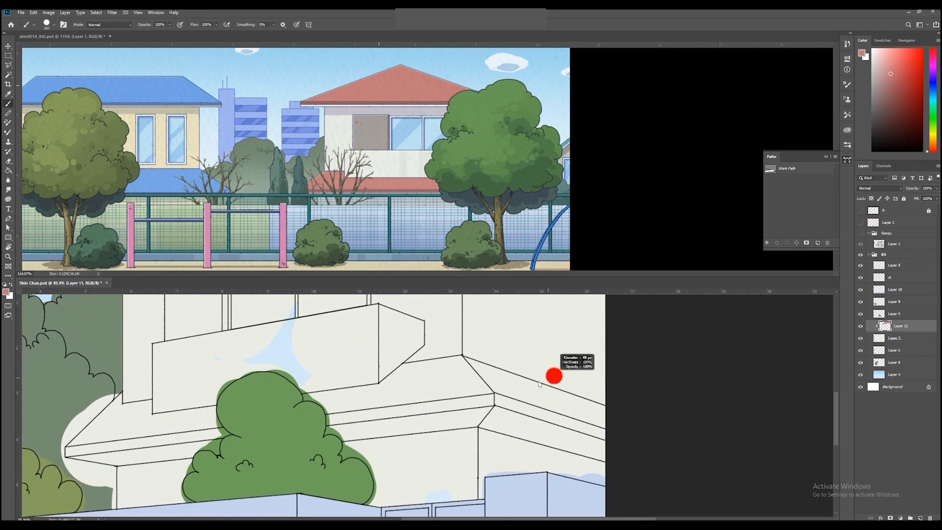
pyautogui.keyDown('shift'); pyautogui.click(495, 396); pyautogui.keyUp('shift')
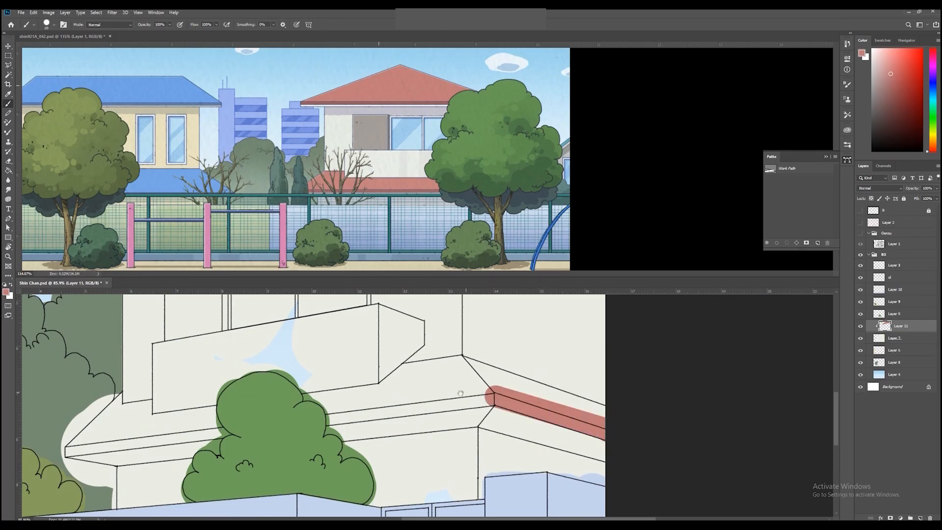
pyautogui.moveTo(221, 432); pyautogui.dragTo(473, 415)
pyautogui.keyDown('shift'); pyautogui.click(323, 430); pyautogui.keyUp('shift')
pyautogui.moveTo(324, 422)
pyautogui.mouseDown()
pyautogui.moveTo(364, 390)
pyautogui.moveTo(377, 397)
pyautogui.moveTo(193, 418)
pyautogui.mouseUp()
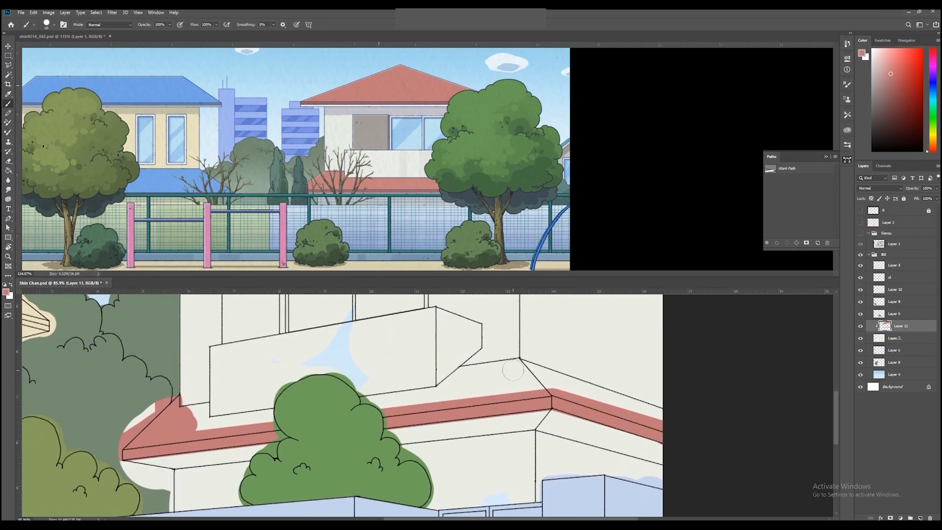
pyautogui.keyDown('shift'); pyautogui.click(516, 369); pyautogui.keyUp('shift')
pyautogui.keyDown('shift'); pyautogui.click(661, 417); pyautogui.keyUp('shift')
pyautogui.moveTo(534, 389); pyautogui.dragTo(250, 414)
# - Add a new layer and paint the shutter panel beside the balcony windows with the grey-brown of the reference shutter
pyautogui.press('z')
pyautogui.moveTo(380, 394)
pyautogui.mouseDown()
pyautogui.moveTo(343, 402)
pyautogui.moveTo(348, 410)
pyautogui.moveTo(397, 391)
pyautogui.mouseUp()
pyautogui.moveTo(317, 389); pyautogui.dragTo(407, 389)
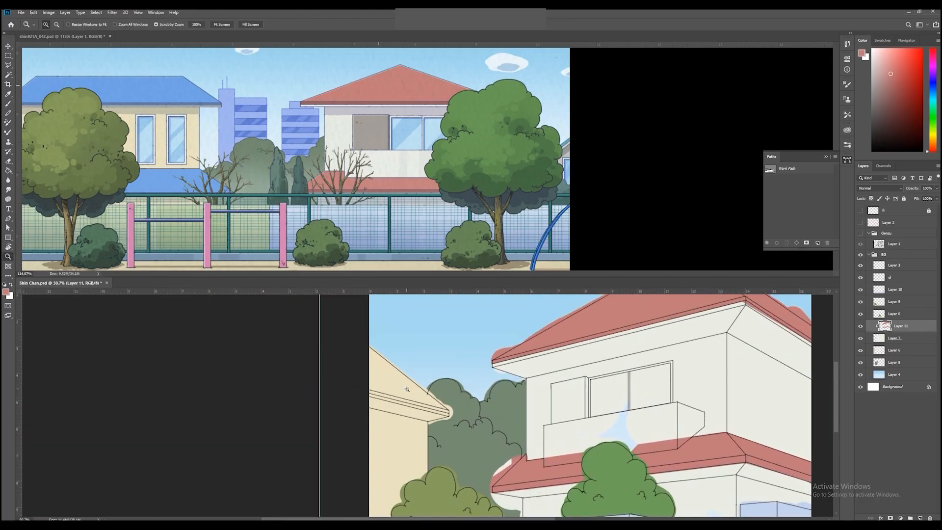
pyautogui.click(690, 438)
pyautogui.moveTo(525, 404); pyautogui.dragTo(538, 406)
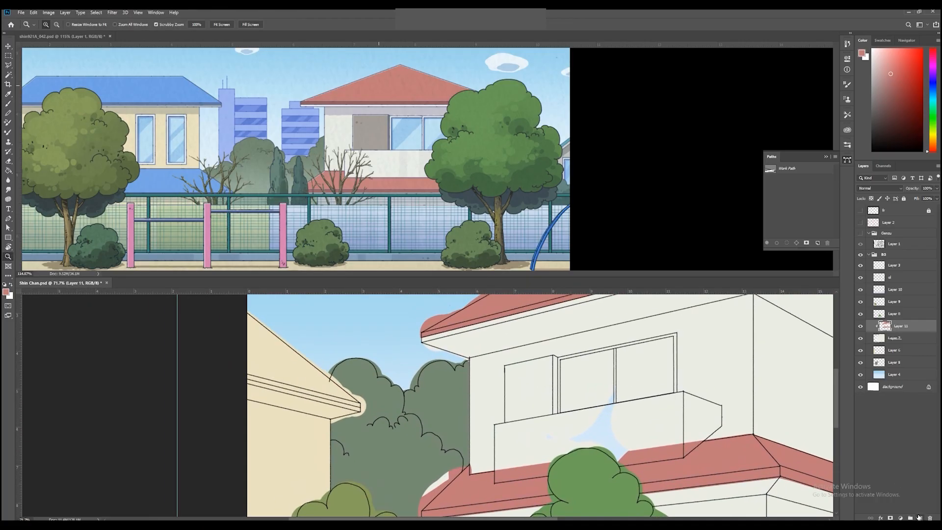
pyautogui.click(920, 518)
pyautogui.click(531, 392)
pyautogui.press('b')
pyautogui.moveTo(510, 350)
pyautogui.mouseDown()
pyautogui.moveTo(533, 365)
pyautogui.moveTo(560, 351)
pyautogui.mouseUp()
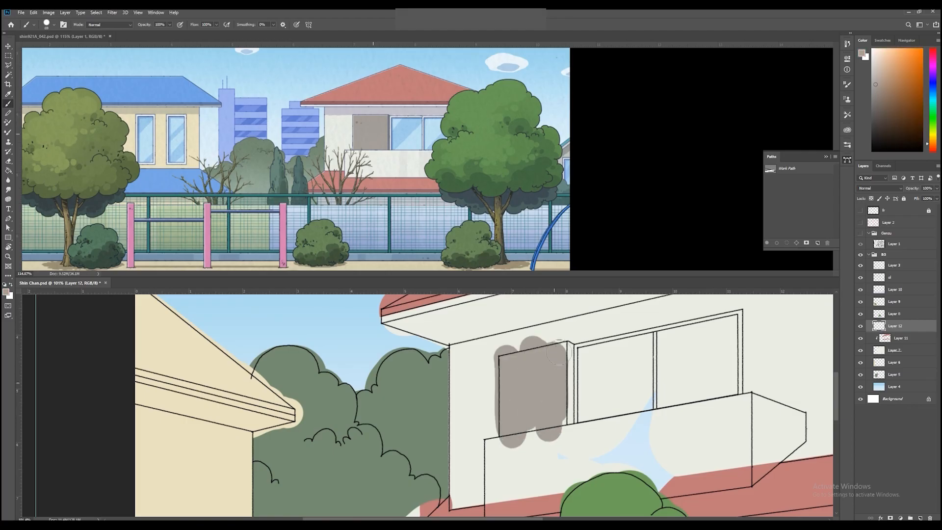
# - Erase the grey-brown overspill around the shutter panel's outline
pyautogui.press('e')
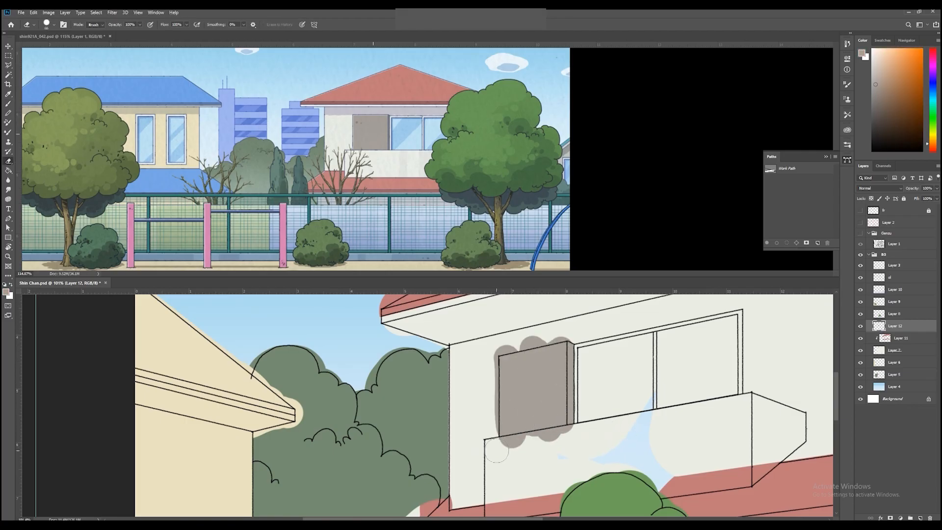
pyautogui.moveTo(497, 451); pyautogui.dragTo(569, 434)
pyautogui.moveTo(631, 369); pyautogui.dragTo(675, 385)
# - Add a layer clipped to the neighbouring house's cream fill and sample the blue from the reference roof
pyautogui.click(921, 517)
pyautogui.hotkey('ctrl', 'alt', 'g')
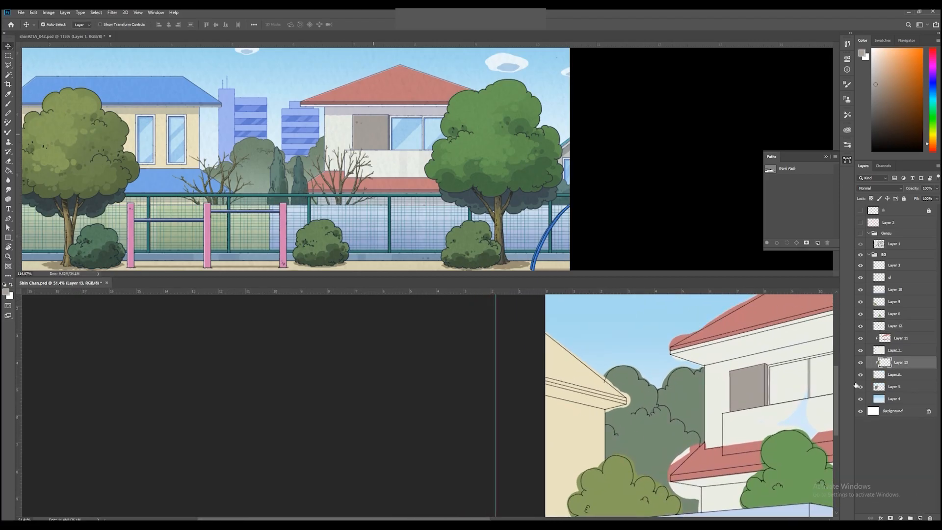
pyautogui.press('z')
pyautogui.moveTo(616, 400); pyautogui.dragTo(637, 401)
pyautogui.press('b')
pyautogui.keyDown('alt'); pyautogui.click(185, 94); pyautogui.keyUp('alt')
# - Paint the neighbouring house's roof and its eave band with the sampled blue
pyautogui.press('z')
pyautogui.moveTo(615, 358); pyautogui.dragTo(639, 427)
pyautogui.press('b')
pyautogui.click(645, 440)
pyautogui.keyDown('shift'); pyautogui.click(422, 383); pyautogui.keyUp('shift')
pyautogui.press('z')
pyautogui.moveTo(519, 499); pyautogui.dragTo(478, 500)
pyautogui.press('b')
pyautogui.moveTo(545, 433)
pyautogui.mouseDown()
pyautogui.moveTo(475, 396)
pyautogui.moveTo(505, 437)
pyautogui.mouseUp()
pyautogui.moveTo(663, 488)
pyautogui.mouseDown()
pyautogui.moveTo(563, 400)
pyautogui.moveTo(505, 412)
pyautogui.moveTo(509, 436)
pyautogui.mouseUp()
# - Mix a neutral grey from the sampled wall color, select the main house's base layer and lock its transparent pixels
pyautogui.press('z')
pyautogui.press('b')
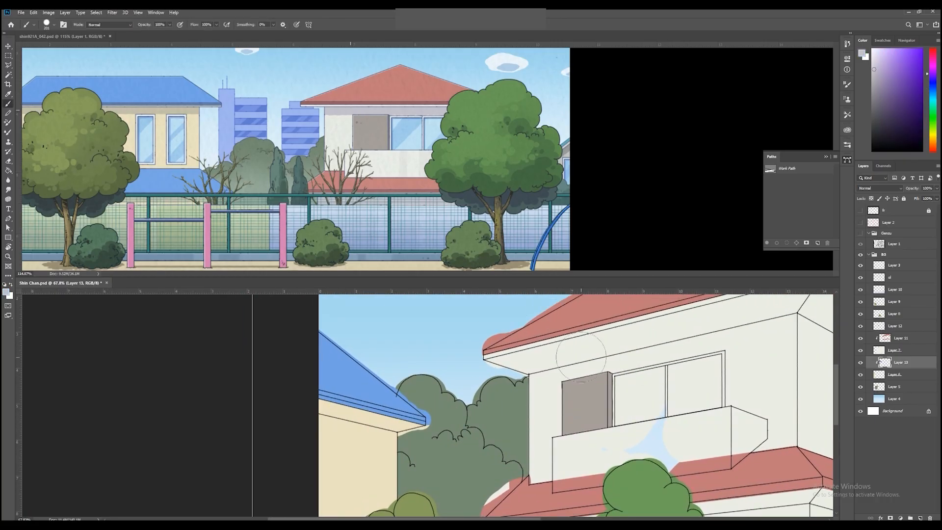
pyautogui.keyDown('alt'); pyautogui.click(594, 346); pyautogui.keyUp('alt')
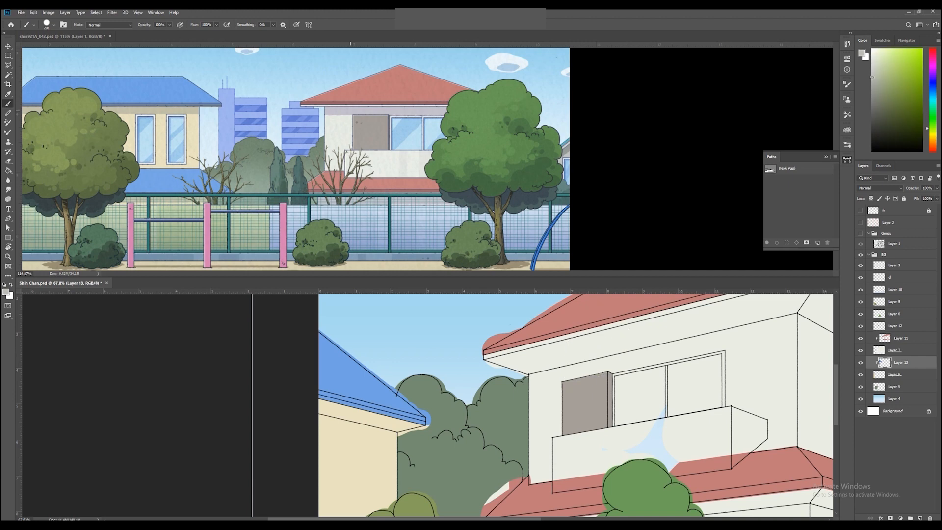
pyautogui.moveTo(873, 76); pyautogui.dragTo(872, 78)
pyautogui.moveTo(693, 343); pyautogui.dragTo(612, 363)
pyautogui.keyDown('ctrl'); pyautogui.click(612, 363); pyautogui.keyUp('ctrl')
pyautogui.moveTo(679, 363); pyautogui.dragTo(671, 383)
pyautogui.moveTo(732, 361); pyautogui.dragTo(751, 360)
pyautogui.press('/')
# - Paint the underside of the main house's upper eaves grey with straight strokes along the wall lines
pyautogui.moveTo(464, 400); pyautogui.dragTo(392, 396)
pyautogui.hotkey('ctrl', 'z')
pyautogui.click(440, 392)
pyautogui.keyDown('shift'); pyautogui.click(651, 342); pyautogui.keyUp('shift')
pyautogui.moveTo(651, 342)
pyautogui.mouseDown()
pyautogui.moveTo(564, 343)
pyautogui.moveTo(714, 328)
pyautogui.mouseUp()
pyautogui.keyDown('shift'); pyautogui.click(688, 394); pyautogui.keyUp('shift')
pyautogui.moveTo(531, 408); pyautogui.dragTo(698, 362)
# - Select the neighbouring house's base layer, lock its transparency and paint the underside of its eaves the same grey
pyautogui.keyDown('ctrl'); pyautogui.click(440, 395); pyautogui.keyUp('ctrl')
pyautogui.press('/')
pyautogui.moveTo(497, 392)
pyautogui.mouseDown()
pyautogui.moveTo(435, 387)
pyautogui.moveTo(500, 409)
pyautogui.moveTo(520, 382)
pyautogui.mouseUp()
pyautogui.keyDown('shift'); pyautogui.click(384, 364); pyautogui.keyUp('shift')
# - Unlock and isolate the main house's base layer, fill the unpainted gap around the balcony with sampled off-white, and show all layers again
pyautogui.press('z')
pyautogui.press('v')
pyautogui.click(479, 408)
pyautogui.click(928, 352)
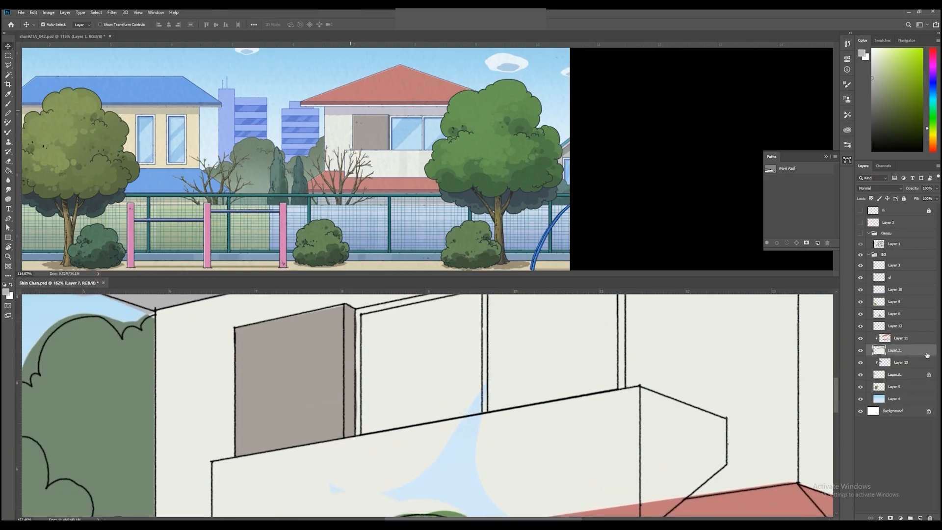
pyautogui.keyDown('alt'); pyautogui.click(861, 350); pyautogui.keyUp('alt')
pyautogui.moveTo(587, 428); pyautogui.dragTo(598, 352)
pyautogui.press('b')
pyautogui.keyDown('alt'); pyautogui.click(516, 402); pyautogui.keyUp('alt')
pyautogui.moveTo(495, 397); pyautogui.dragTo(339, 409)
pyautogui.moveTo(403, 363); pyautogui.dragTo(381, 428)
pyautogui.moveTo(461, 387); pyautogui.dragTo(478, 373)
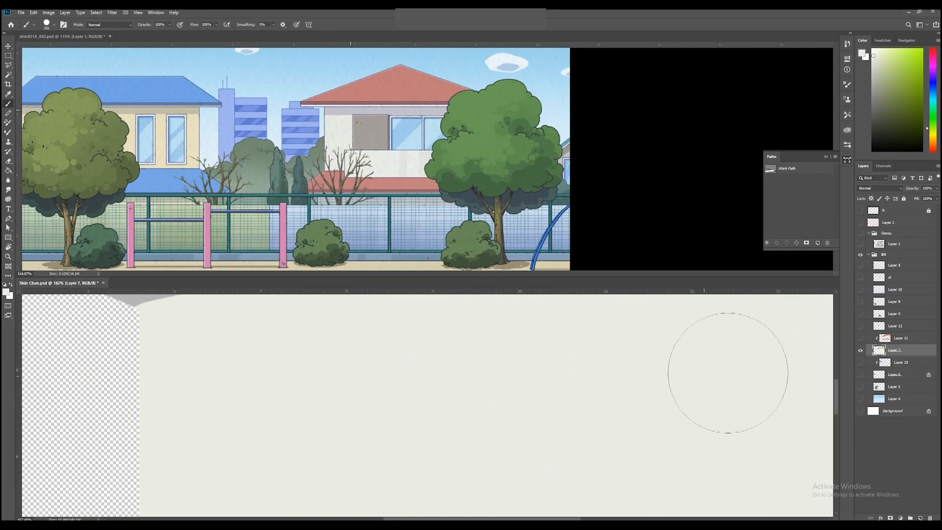
pyautogui.keyDown('alt'); pyautogui.click(860, 350); pyautogui.keyUp('alt')
# - Add a new layer above the shutter and paint the balcony windows with light blue sampled from the reference window
pyautogui.press('z')
pyautogui.moveTo(534, 367); pyautogui.dragTo(534, 425)
pyautogui.press('v')
pyautogui.click(338, 428)
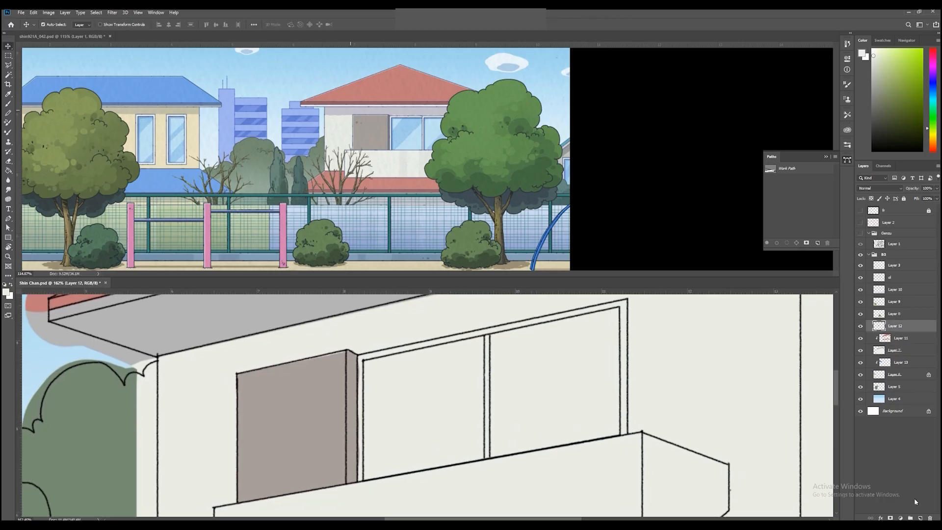
pyautogui.click(920, 518)
pyautogui.press('z')
pyautogui.moveTo(493, 397); pyautogui.dragTo(518, 398)
pyautogui.moveTo(455, 407); pyautogui.dragTo(438, 409)
pyautogui.press('b')
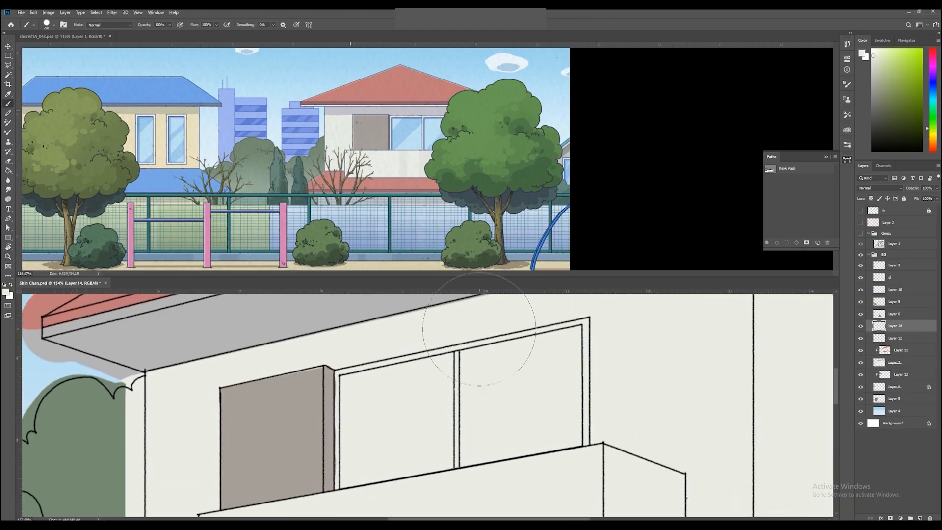
pyautogui.keyDown('alt'); pyautogui.click(401, 131); pyautogui.keyUp('alt')
pyautogui.moveTo(357, 374)
pyautogui.mouseDown()
pyautogui.moveTo(448, 405)
pyautogui.moveTo(574, 358)
pyautogui.moveTo(396, 461)
pyautogui.mouseUp()
# - Erase the light blue overspill around the window frame and along the balcony's upper edge
pyautogui.press('e')
pyautogui.moveTo(615, 314); pyautogui.dragTo(612, 407)
pyautogui.moveTo(592, 416)
pyautogui.mouseDown()
pyautogui.moveTo(646, 381)
pyautogui.moveTo(653, 429)
pyautogui.mouseUp()
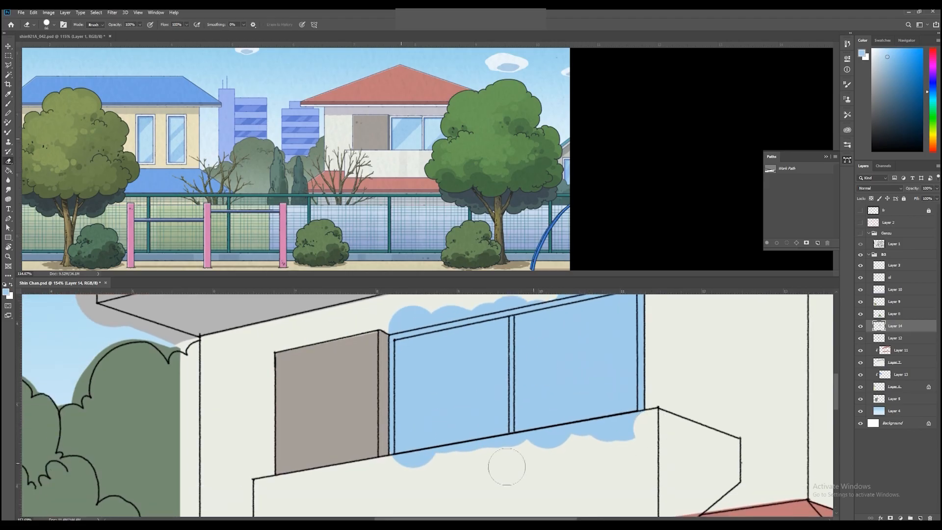
pyautogui.keyDown('shift'); pyautogui.click(391, 477); pyautogui.keyUp('shift')
pyautogui.moveTo(404, 377); pyautogui.dragTo(407, 457)
pyautogui.click(392, 395)
pyautogui.keyDown('shift'); pyautogui.click(648, 341); pyautogui.keyUp('shift')
pyautogui.press('z')
pyautogui.moveTo(483, 404); pyautogui.dragTo(423, 409)
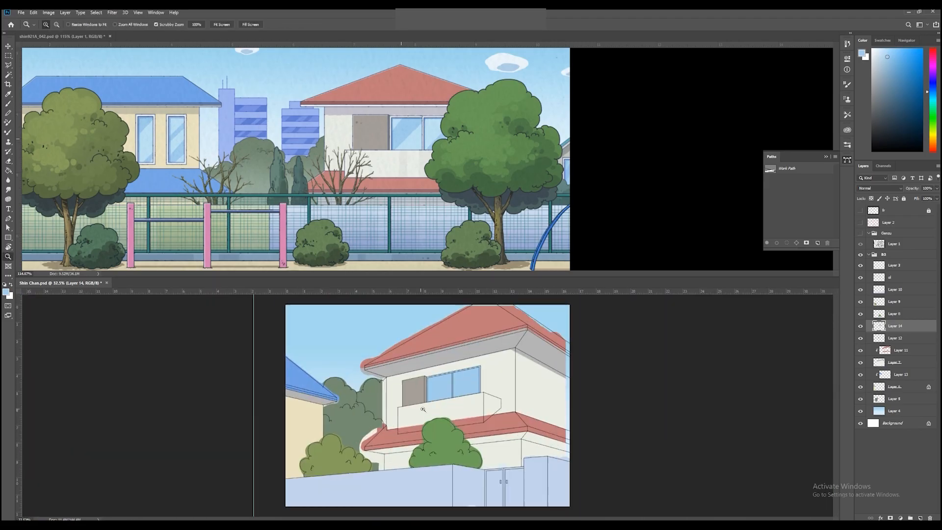
# - Isolate the main house's base layer to sample its off-white, restore the other layers and fill the gaps along the canvas's right edge
pyautogui.moveTo(490, 339); pyautogui.dragTo(447, 412)
pyautogui.press('v')
pyautogui.click(536, 395)
pyautogui.click(551, 446)
pyautogui.hotkey('ctrl', 'alt', ',')
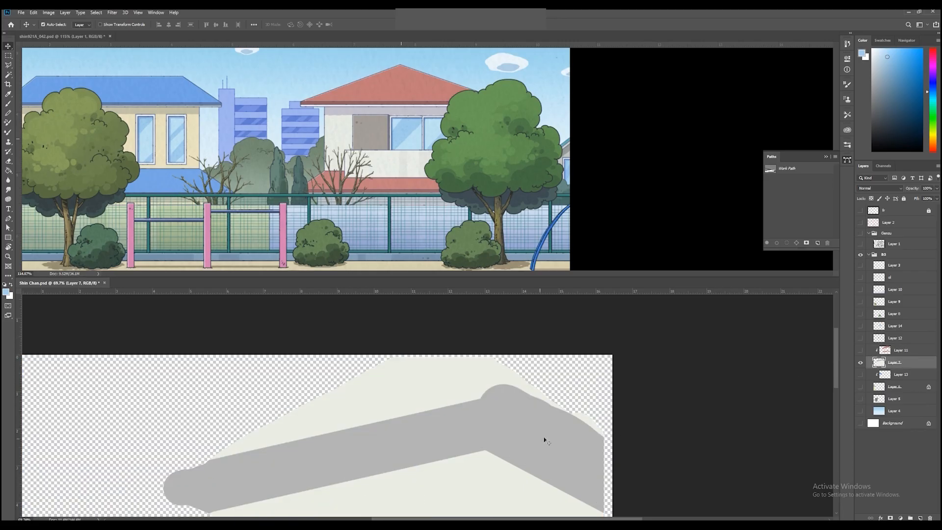
pyautogui.press('b')
pyautogui.keyDown('alt'); pyautogui.click(495, 376); pyautogui.keyUp('alt')
pyautogui.keyDown('alt'); pyautogui.click(860, 363); pyautogui.keyUp('alt')
pyautogui.moveTo(622, 454)
pyautogui.mouseDown()
pyautogui.moveTo(651, 356)
pyautogui.moveTo(649, 432)
pyautogui.mouseUp()
pyautogui.moveTo(643, 461); pyautogui.dragTo(647, 344)
pyautogui.moveTo(579, 466)
pyautogui.mouseDown()
pyautogui.moveTo(579, 391)
pyautogui.moveTo(480, 389)
pyautogui.moveTo(492, 405)
pyautogui.mouseUp()
pyautogui.press('z')
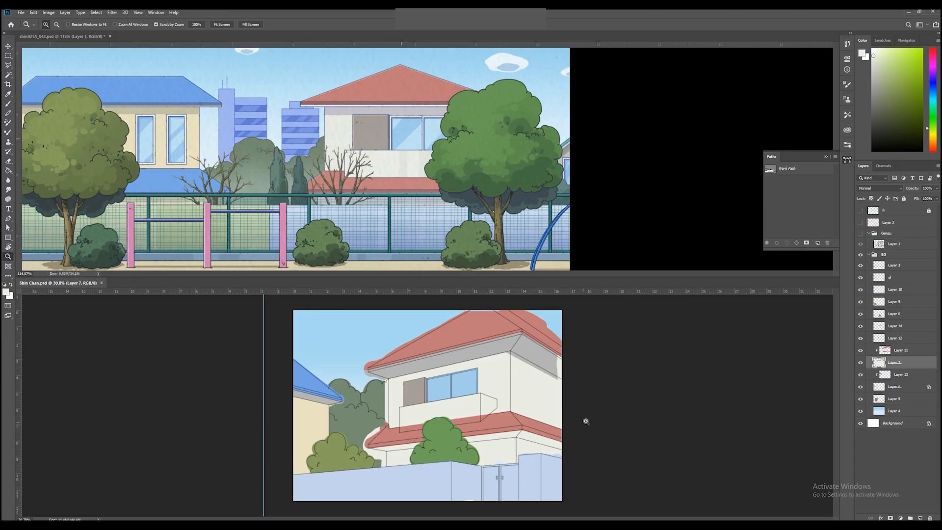
# - Select the main house's base and red roof layers together and nudge them slightly to the right
pyautogui.keyDown('ctrl'); pyautogui.click(900, 351); pyautogui.keyUp('ctrl')
pyautogui.press('v')
pyautogui.hotkey('shift', 'Right')
pyautogui.hotkey('shift', 'Right')
pyautogui.hotkey('shift', 'Right')
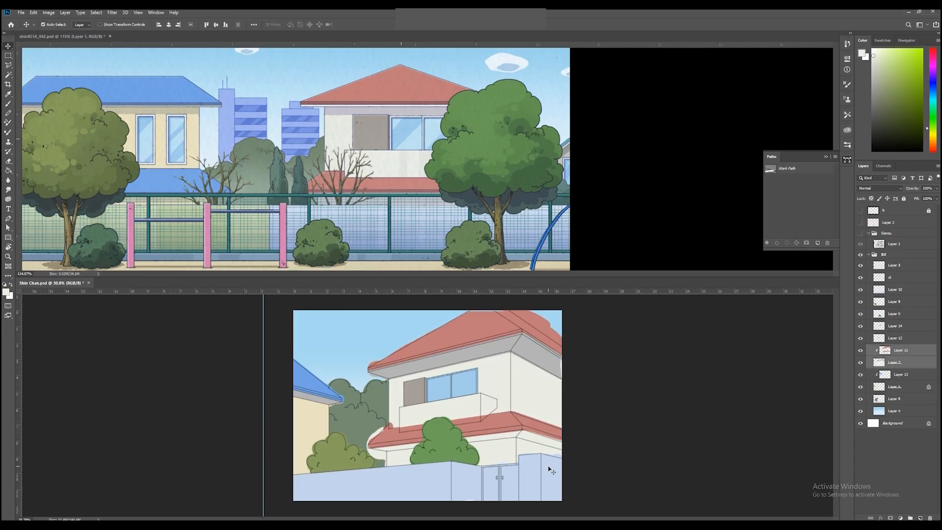
pyautogui.hotkey('shift', 'Down')
pyautogui.hotkey('shift', 'Up')
pyautogui.hotkey('shift', 'Left')
pyautogui.hotkey('shift', 'Down')
pyautogui.hotkey('shift', 'Up')
pyautogui.press('z')
pyautogui.moveTo(523, 339); pyautogui.dragTo(615, 379)
pyautogui.press('v')
pyautogui.moveTo(525, 377); pyautogui.dragTo(579, 402)
pyautogui.moveTo(517, 429); pyautogui.dragTo(486, 427)
# - On the main house's base layer, erase the overspill outside the upper roof's right slope
pyautogui.press('z')
pyautogui.moveTo(539, 368); pyautogui.dragTo(540, 421)
pyautogui.keyDown('ctrl'); pyautogui.click(557, 358); pyautogui.keyUp('ctrl')
pyautogui.moveTo(573, 371); pyautogui.dragTo(564, 360)
pyautogui.moveTo(530, 304); pyautogui.dragTo(529, 368)
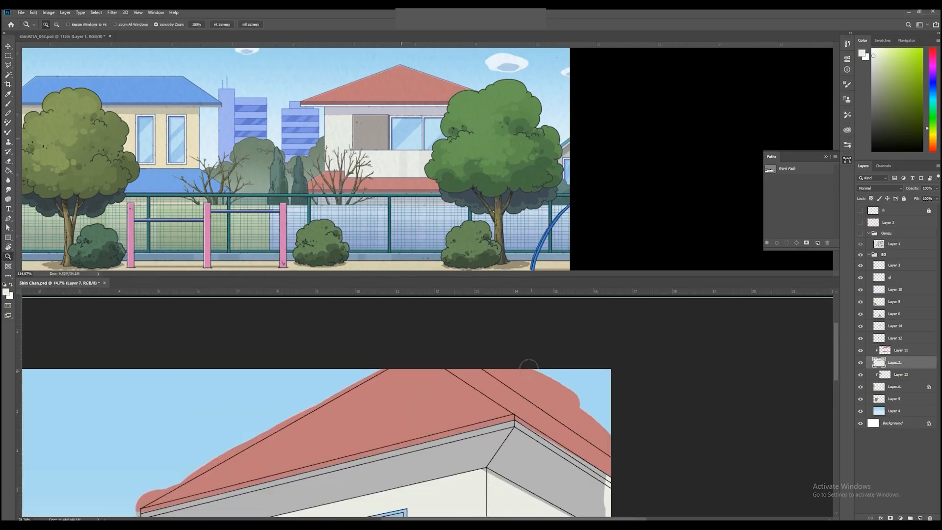
pyautogui.press('e')
pyautogui.click(490, 361)
pyautogui.keyDown('shift'); pyautogui.click(622, 450); pyautogui.keyUp('shift')
pyautogui.moveTo(622, 441); pyautogui.dragTo(511, 358)
pyautogui.moveTo(552, 430)
pyautogui.mouseDown()
pyautogui.moveTo(597, 391)
pyautogui.moveTo(743, 411)
pyautogui.mouseUp()
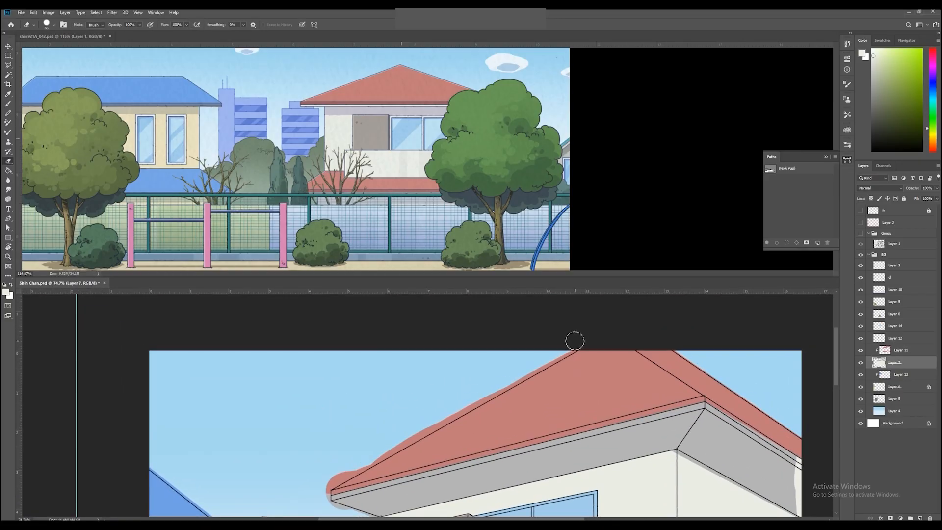
# - Erase the overspill outside the upper roof's left slope and around its left eave tip
pyautogui.click(576, 339)
pyautogui.moveTo(320, 480)
pyautogui.mouseDown()
pyautogui.moveTo(410, 395)
pyautogui.moveTo(399, 374)
pyautogui.mouseUp()
pyautogui.keyDown('shift'); pyautogui.click(410, 397); pyautogui.keyUp('shift')
pyautogui.keyDown('shift'); pyautogui.click(406, 402); pyautogui.keyUp('shift')
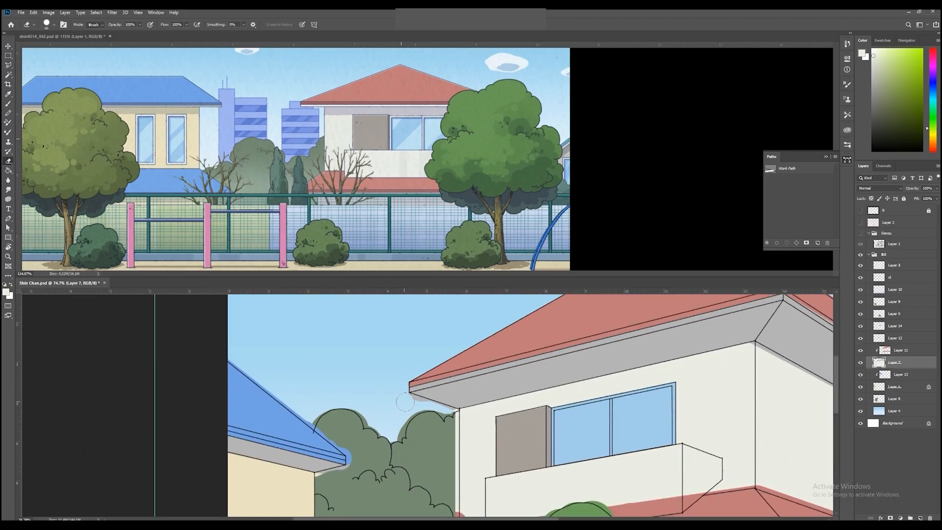
pyautogui.moveTo(434, 458); pyautogui.dragTo(423, 378)
pyautogui.moveTo(531, 424); pyautogui.dragTo(446, 440)
pyautogui.moveTo(357, 406); pyautogui.dragTo(447, 390)
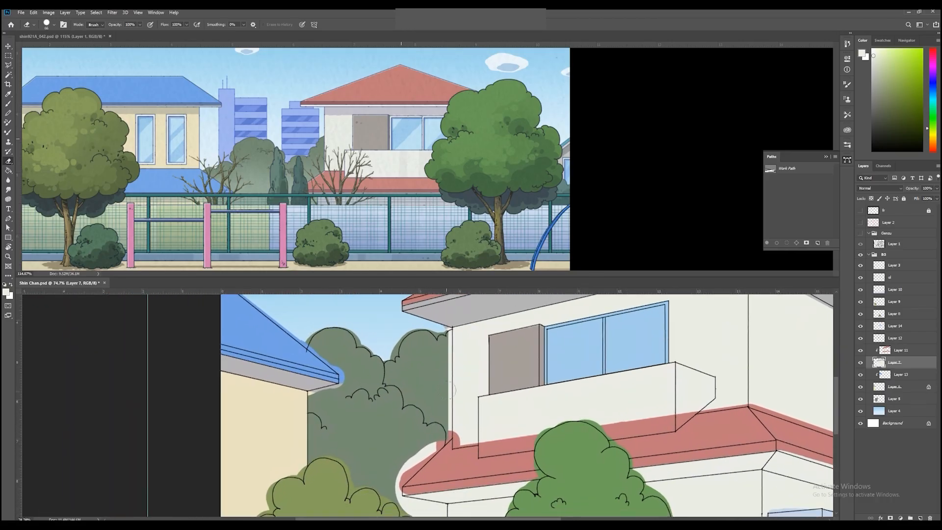
# - Erase the overspill along the main house's left wall and the lower roof's left end, and save the document
pyautogui.click(447, 331)
pyautogui.keyDown('shift'); pyautogui.click(448, 432); pyautogui.keyUp('shift')
pyautogui.moveTo(448, 432)
pyautogui.mouseDown()
pyautogui.moveTo(430, 421)
pyautogui.moveTo(457, 407)
pyautogui.mouseUp()
pyautogui.moveTo(495, 355)
pyautogui.mouseDown()
pyautogui.moveTo(456, 417)
pyautogui.moveTo(523, 432)
pyautogui.moveTo(468, 411)
pyautogui.moveTo(497, 425)
pyautogui.moveTo(492, 435)
pyautogui.moveTo(434, 433)
pyautogui.mouseUp()
pyautogui.click(502, 422)
pyautogui.keyDown('shift'); pyautogui.click(501, 446); pyautogui.keyUp('shift')
pyautogui.hotkey('ctrl', 's')
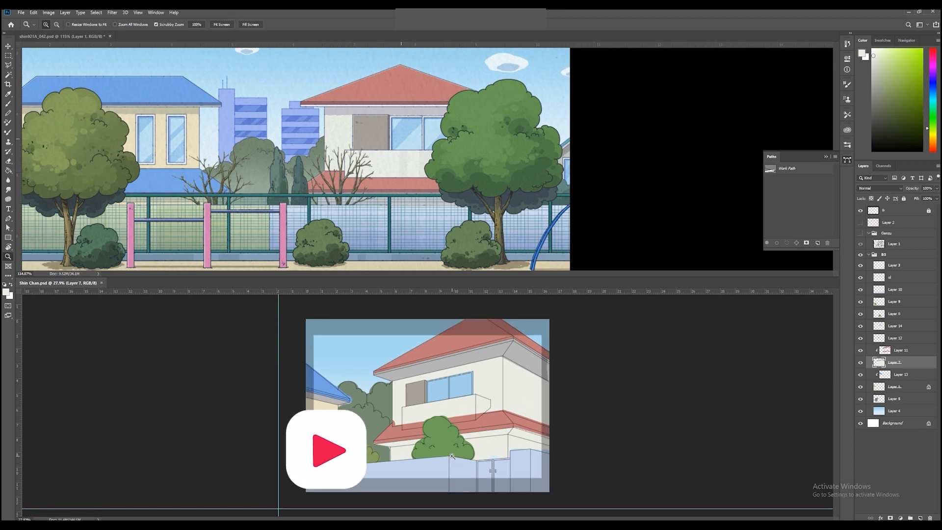
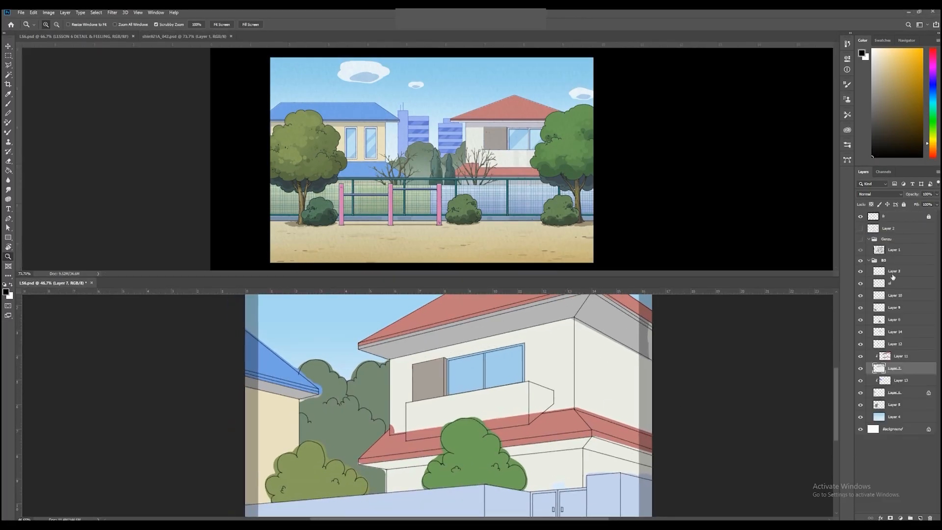
# - On the line-art layer, erase the balcony's angled right end and redraw it as one straight vertical edge down to the lower roof
pyautogui.click(899, 279)
pyautogui.moveTo(547, 408)
pyautogui.mouseDown()
pyautogui.moveTo(583, 408)
pyautogui.moveTo(558, 343)
pyautogui.mouseUp()
pyautogui.press('e')
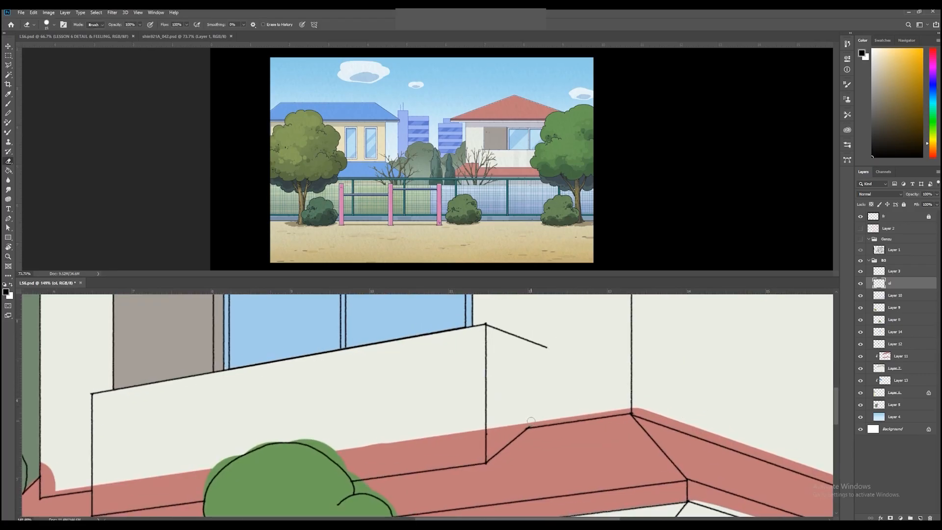
pyautogui.press('b')
pyautogui.rightClick(549, 365)
pyautogui.click(679, 402)
pyautogui.moveTo(545, 365)
pyautogui.mouseDown()
pyautogui.moveTo(536, 362)
pyautogui.moveTo(527, 421)
pyautogui.moveTo(527, 342)
pyautogui.moveTo(545, 348)
pyautogui.mouseUp()
pyautogui.hotkey('ctrl', 'z')
pyautogui.hotkey('ctrl', 'space')
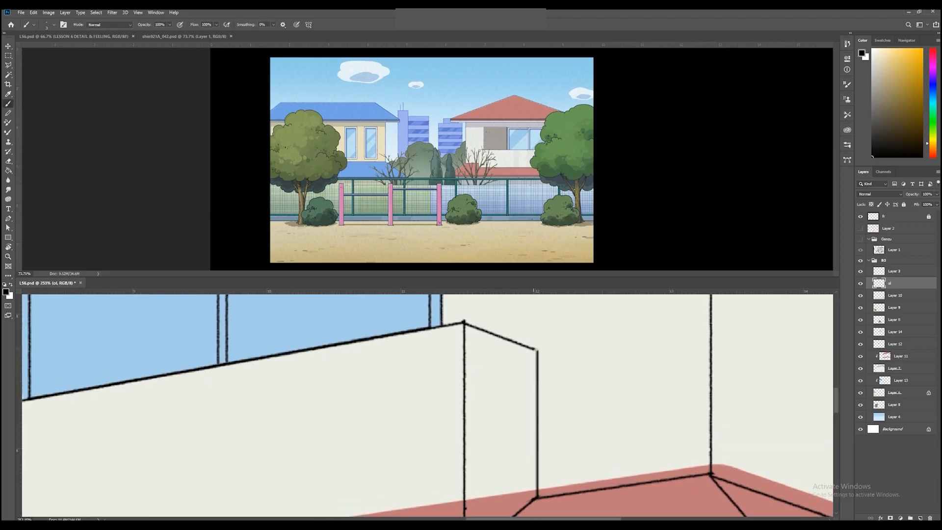
pyautogui.hotkey('ctrl', '0')
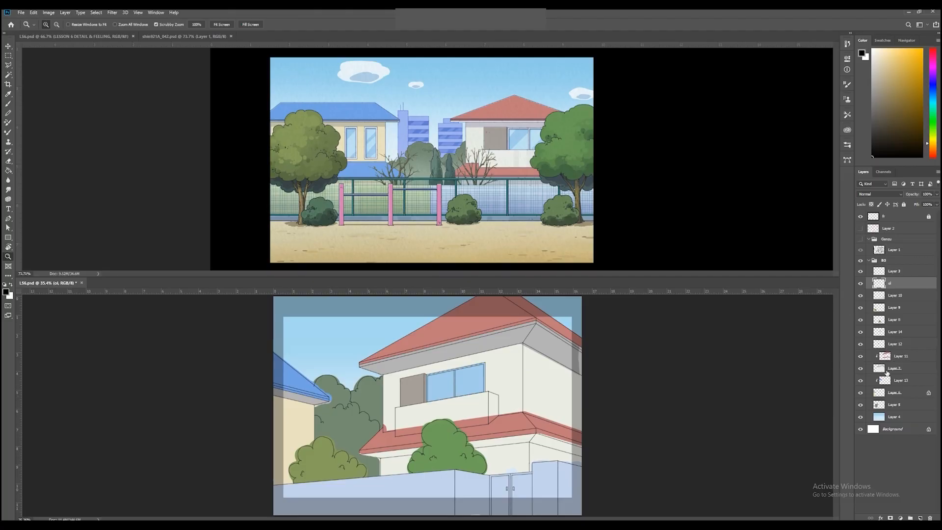
# - On the red roof layer, erase the overspill above the lower roof along the wall's base and its left corner
pyautogui.click(901, 355)
pyautogui.moveTo(514, 421)
pyautogui.mouseDown()
pyautogui.moveTo(626, 408)
pyautogui.moveTo(610, 413)
pyautogui.moveTo(621, 400)
pyautogui.moveTo(527, 393)
pyautogui.moveTo(573, 380)
pyautogui.mouseUp()
pyautogui.press('e')
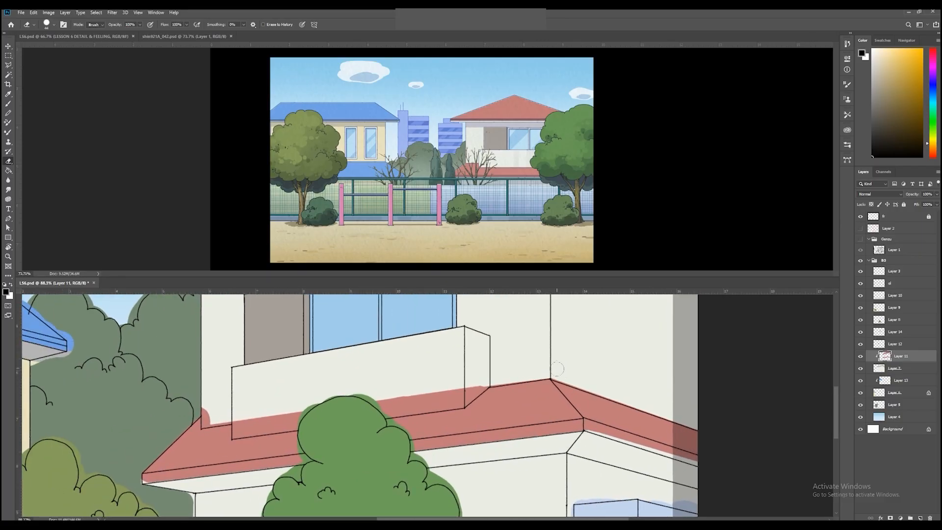
pyautogui.moveTo(546, 413); pyautogui.dragTo(705, 391)
pyautogui.moveTo(647, 344); pyautogui.dragTo(719, 331)
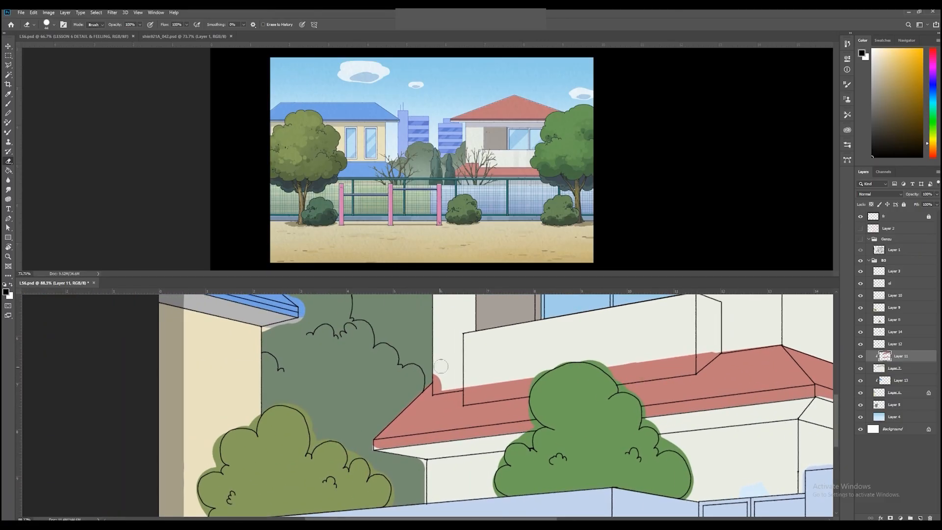
pyautogui.moveTo(432, 397); pyautogui.dragTo(486, 368)
pyautogui.moveTo(457, 341); pyautogui.dragTo(449, 367)
pyautogui.moveTo(465, 365); pyautogui.dragTo(457, 366)
pyautogui.moveTo(403, 396); pyautogui.dragTo(467, 304)
pyautogui.moveTo(344, 413); pyautogui.dragTo(465, 296)
pyautogui.hotkey('ctrl', 'z')
pyautogui.moveTo(357, 381); pyautogui.dragTo(366, 384)
# - On the main house's base layer, erase the overspill beside the lower roof's left eave tip
pyautogui.click(902, 369)
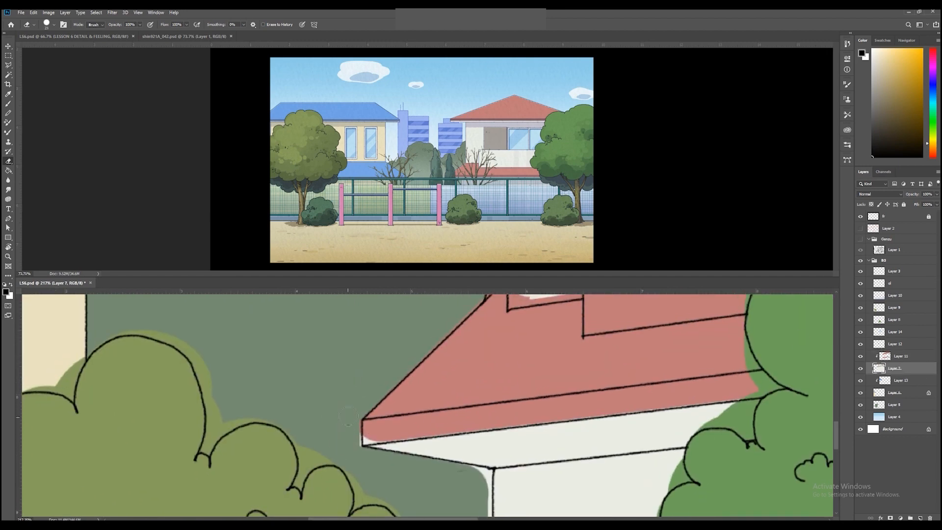
pyautogui.moveTo(352, 420); pyautogui.dragTo(352, 431)
pyautogui.moveTo(476, 309); pyautogui.dragTo(445, 415)
pyautogui.moveTo(536, 369); pyautogui.dragTo(415, 394)
pyautogui.moveTo(425, 406)
pyautogui.mouseDown()
pyautogui.moveTo(490, 408)
pyautogui.moveTo(478, 323)
pyautogui.mouseUp()
# - Outline the area beneath the lower roof's left eave beside the wall with the Polygonal Lasso, delete its overspill and deselect
pyautogui.press('l')
pyautogui.click(342, 373)
pyautogui.click(467, 395)
pyautogui.click(467, 433)
pyautogui.click(403, 445)
pyautogui.doubleClick(388, 432)
pyautogui.moveTo(466, 428); pyautogui.dragTo(467, 429)
pyautogui.moveTo(442, 383); pyautogui.dragTo(433, 439)
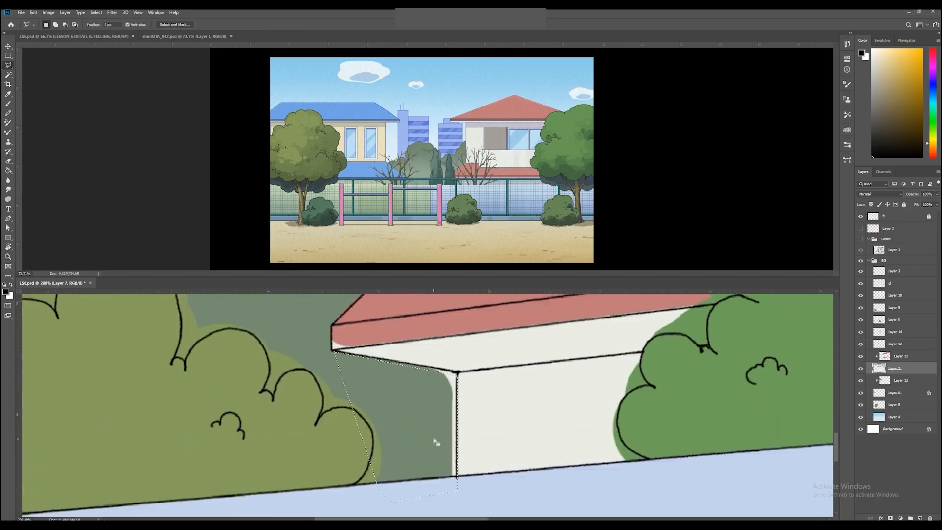
pyautogui.click(457, 372)
pyautogui.click(457, 490)
pyautogui.click(338, 440)
pyautogui.click(326, 371)
pyautogui.doubleClick(333, 351)
pyautogui.press('Delete')
pyautogui.hotkey('ctrl', 'd')
# - On the boundary wall's layer, delete the blue overspill above the tall gate wall's top edge and deselect
pyautogui.moveTo(647, 387); pyautogui.dragTo(574, 393)
pyautogui.moveTo(726, 407); pyautogui.dragTo(525, 412)
pyautogui.moveTo(613, 417); pyautogui.dragTo(653, 422)
pyautogui.keyDown('ctrl'); pyautogui.click(652, 459); pyautogui.keyUp('ctrl')
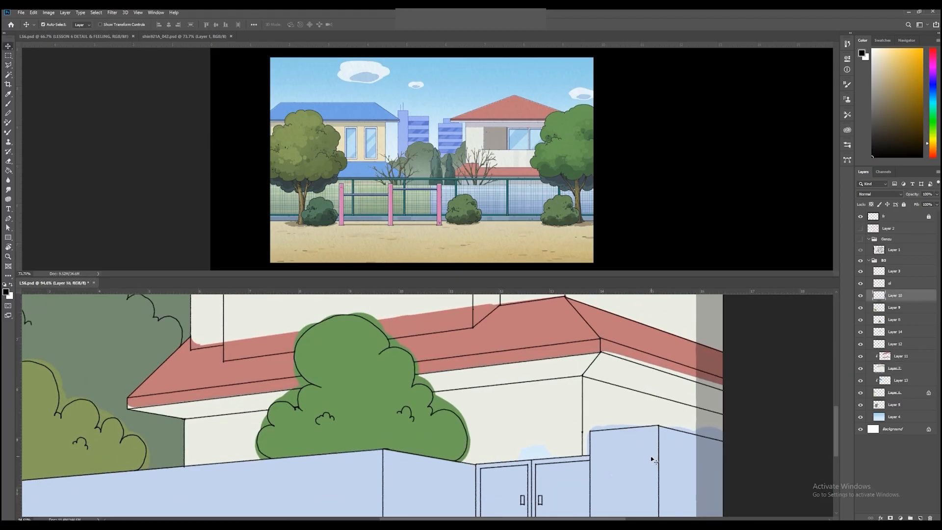
pyautogui.moveTo(652, 460); pyautogui.dragTo(572, 449)
pyautogui.press('e')
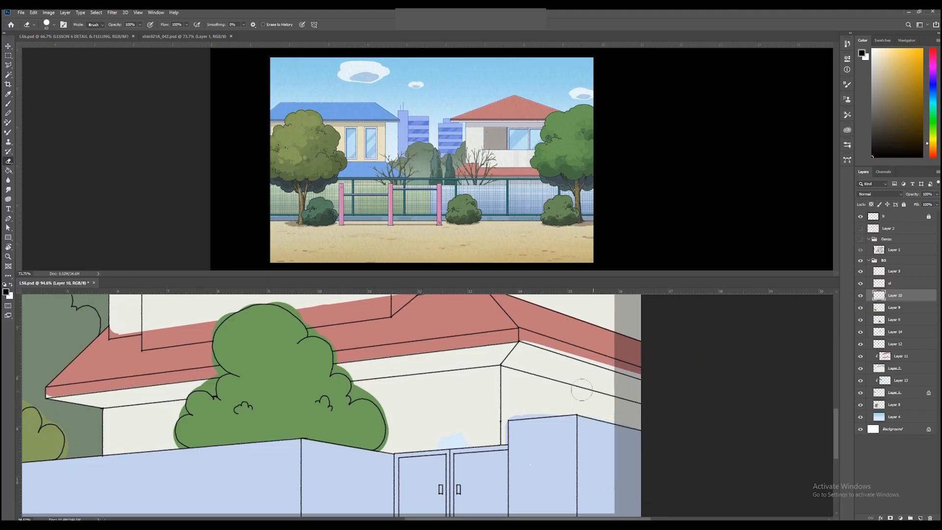
pyautogui.moveTo(474, 432)
pyautogui.mouseDown()
pyautogui.moveTo(531, 408)
pyautogui.moveTo(623, 410)
pyautogui.moveTo(645, 429)
pyautogui.moveTo(767, 375)
pyautogui.moveTo(666, 384)
pyautogui.mouseUp()
pyautogui.press('m')
pyautogui.press('Delete')
pyautogui.hotkey('ctrl', 'd')
# - On the red roof layer, paint the lower roof's edge band along both sides in a darker red sampled from the reference roof
pyautogui.press('z')
pyautogui.moveTo(440, 429); pyautogui.dragTo(499, 394)
pyautogui.press('b')
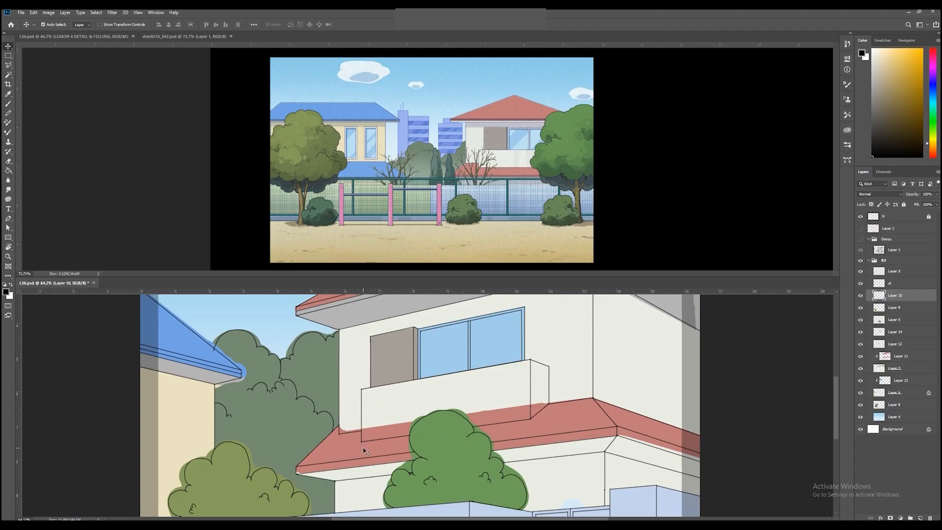
pyautogui.keyDown('ctrl'); pyautogui.click(352, 451); pyautogui.keyUp('ctrl')
pyautogui.keyDown('alt'); pyautogui.click(327, 454); pyautogui.keyUp('alt')
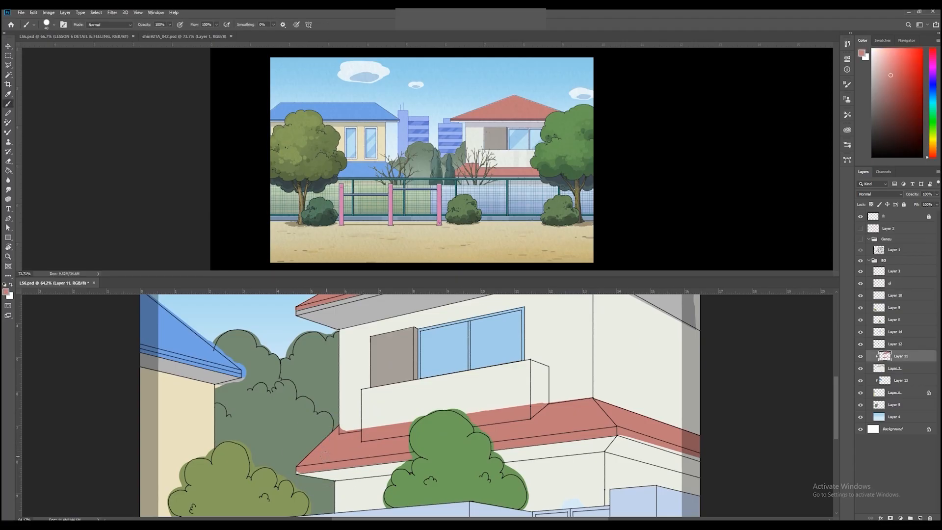
pyautogui.click(515, 171)
pyautogui.keyDown('alt'); pyautogui.click(515, 172); pyautogui.keyUp('alt')
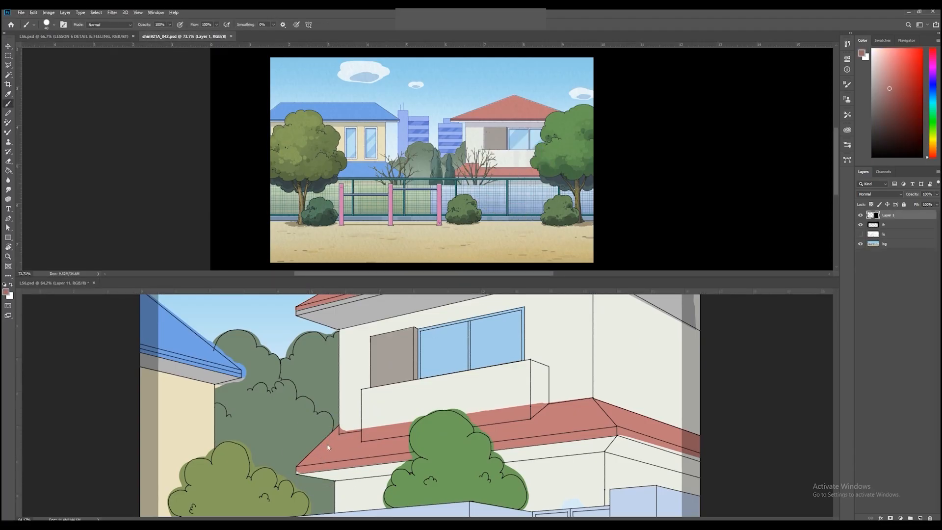
pyautogui.click(318, 459)
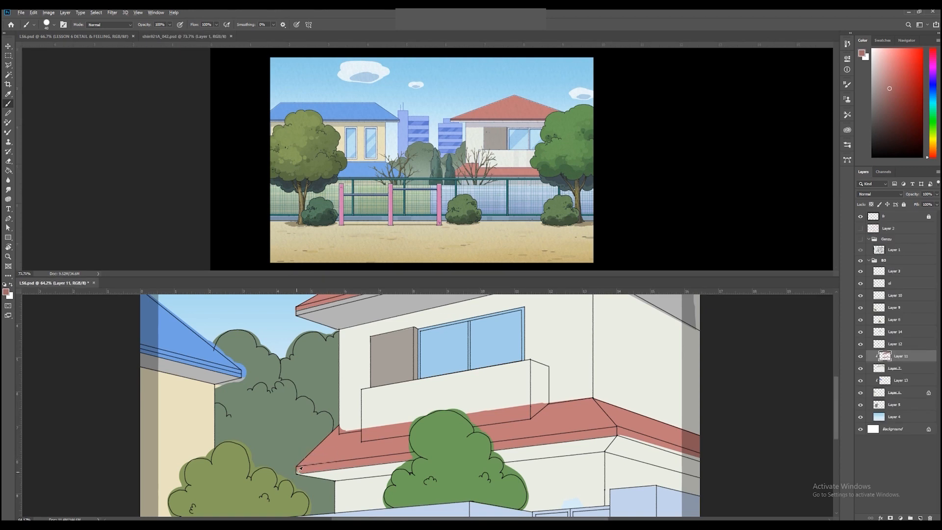
pyautogui.keyDown('shift'); pyautogui.click(615, 431); pyautogui.keyUp('shift')
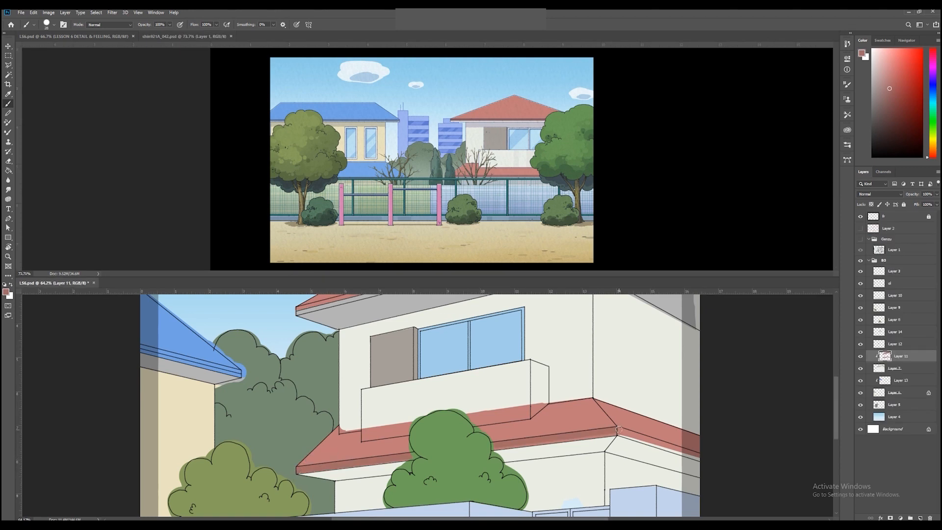
pyautogui.keyDown('shift'); pyautogui.click(701, 457); pyautogui.keyUp('shift')
pyautogui.keyDown('shift'); pyautogui.click(617, 431); pyautogui.keyUp('shift')
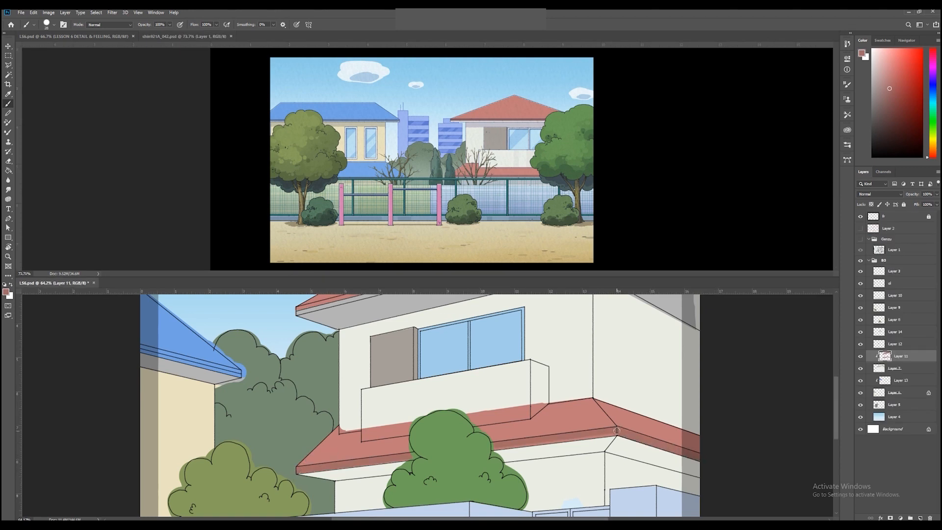
pyautogui.keyDown('shift'); pyautogui.click(295, 469); pyautogui.keyUp('shift')
# - Create a new layer above the red roof layer, outline the balcony with the Polygonal Lasso and fill it with a sampled pale white
pyautogui.moveTo(500, 388)
pyautogui.mouseDown()
pyautogui.moveTo(495, 397)
pyautogui.moveTo(530, 404)
pyautogui.mouseUp()
pyautogui.press('v')
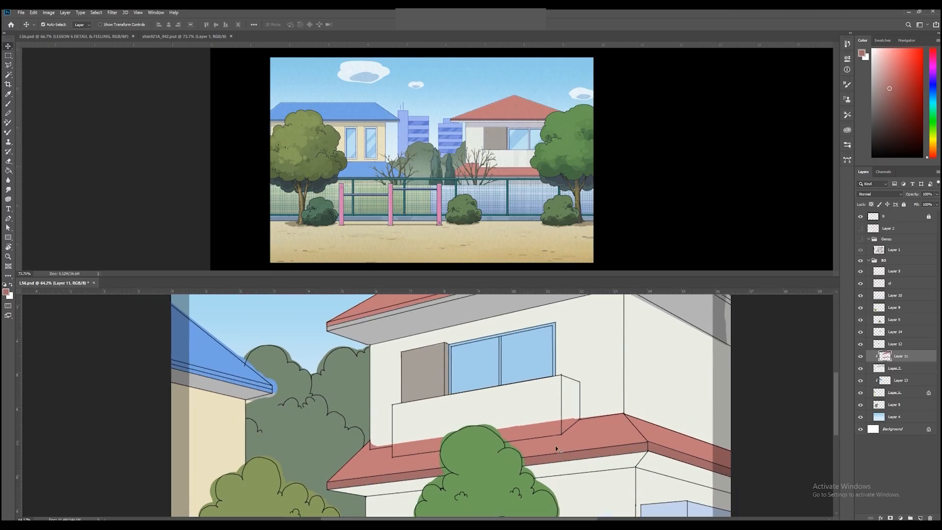
pyautogui.click(920, 517)
pyautogui.press('l')
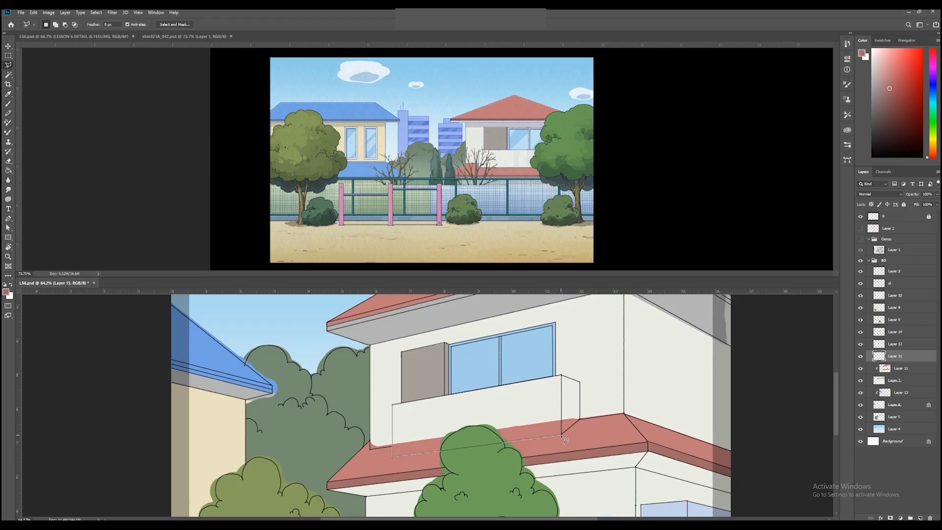
pyautogui.click(581, 420)
pyautogui.doubleClick(545, 388)
pyautogui.press('b')
pyautogui.keyDown('alt'); pyautogui.click(524, 403); pyautogui.keyUp('alt')
pyautogui.hotkey('alt', 'BackSpace')
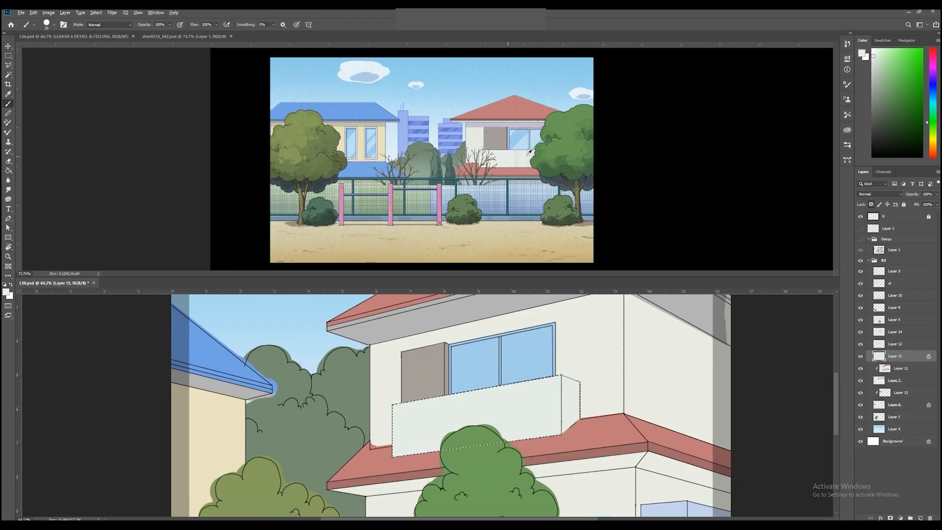
# - Paint faint vertical streaks down the balcony's front in a sampled light tone
pyautogui.keyDown('alt'); pyautogui.click(531, 388); pyautogui.keyUp('alt')
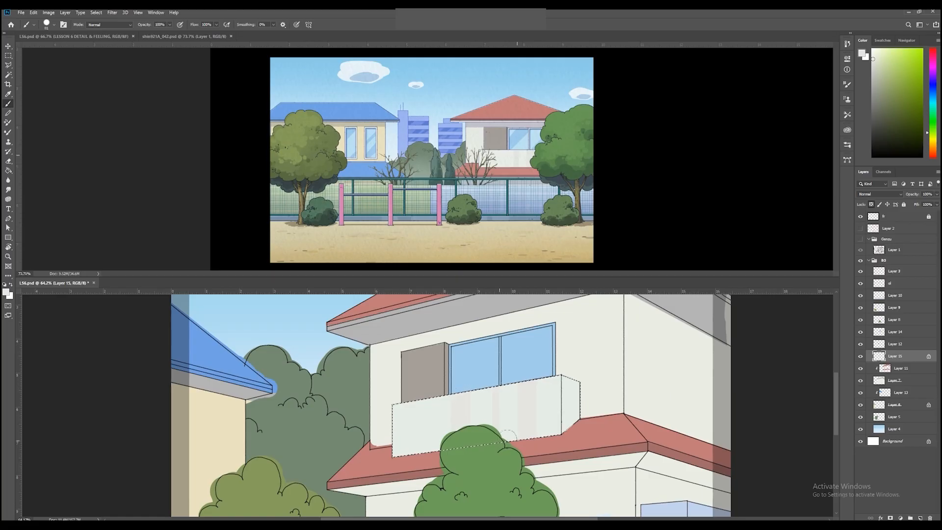
pyautogui.hscroll(1, 532, 391)
pyautogui.press('z')
pyautogui.hscroll(-1, 523, 399)
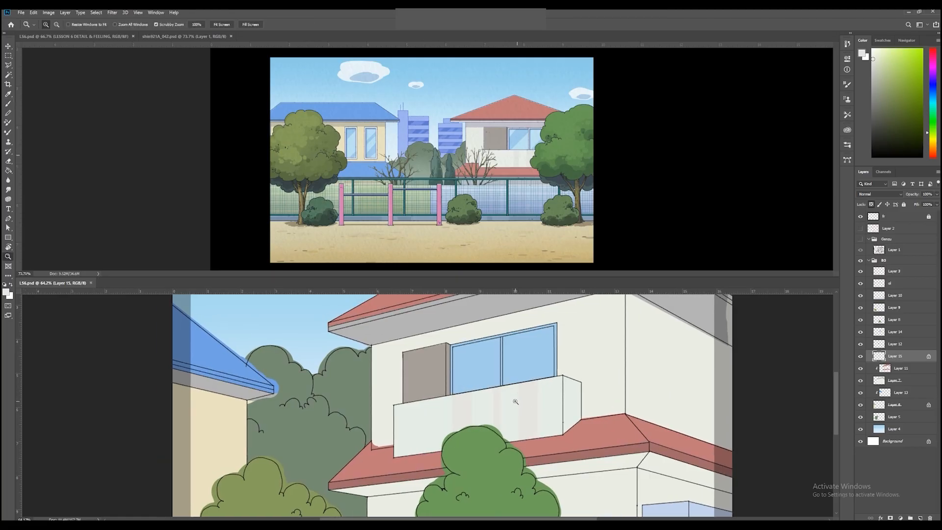
pyautogui.scroll(-3, 605, 405)
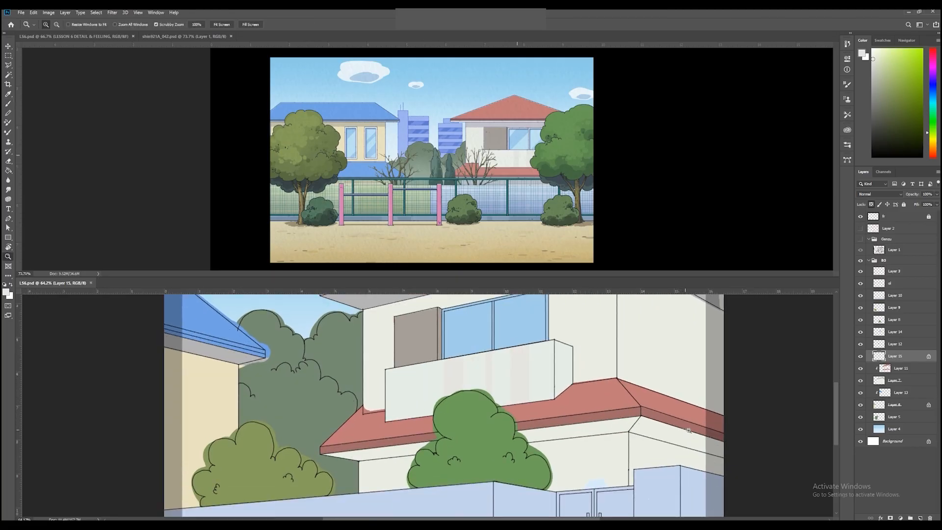
# - On the main house's base layer, paint the underside of the lower roof's eaves in the sampled eave grey
pyautogui.click(905, 383)
pyautogui.press('b')
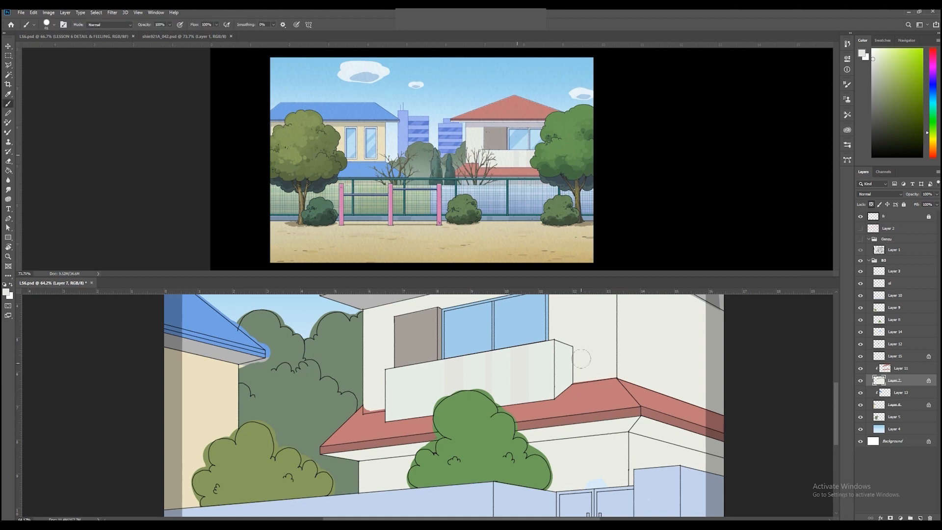
pyautogui.keyDown('alt'); pyautogui.click(581, 380); pyautogui.keyUp('alt')
pyautogui.moveTo(629, 423)
pyautogui.mouseDown()
pyautogui.moveTo(721, 440)
pyautogui.moveTo(326, 453)
pyautogui.mouseUp()
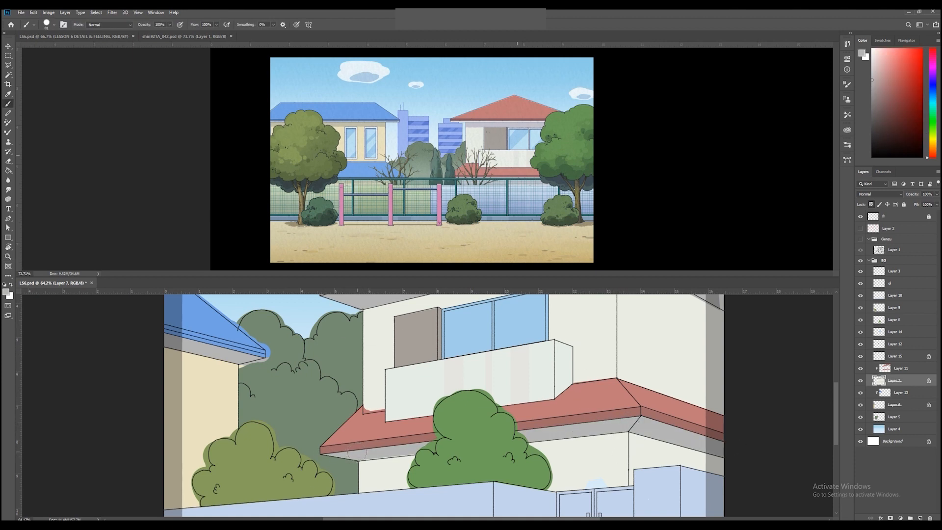
pyautogui.moveTo(414, 446); pyautogui.dragTo(364, 451)
pyautogui.moveTo(509, 393); pyautogui.dragTo(531, 396)
# - On the red roof layer, trim the remaining red sliver at the wall's base beside the balcony's left end
pyautogui.keyDown('ctrl'); pyautogui.click(593, 410); pyautogui.keyUp('ctrl')
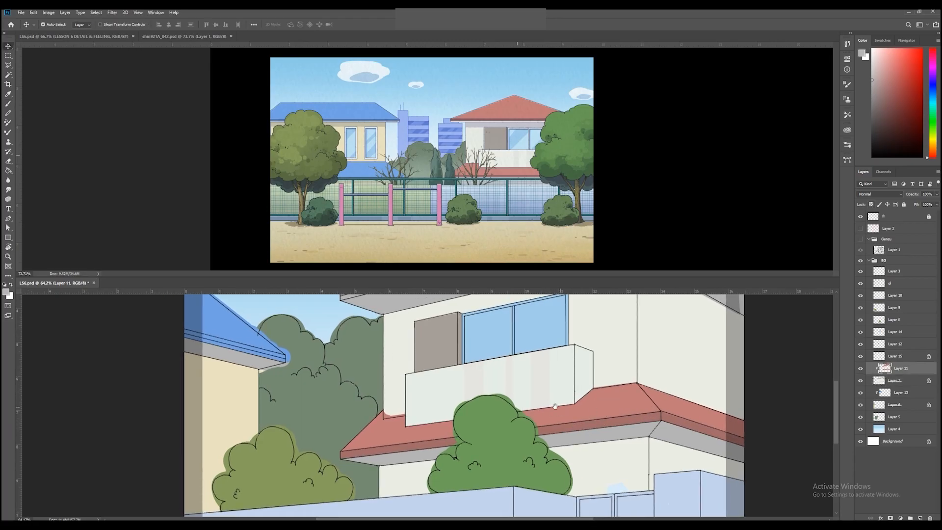
pyautogui.moveTo(471, 412); pyautogui.dragTo(509, 423)
pyautogui.press('e')
pyautogui.press('l')
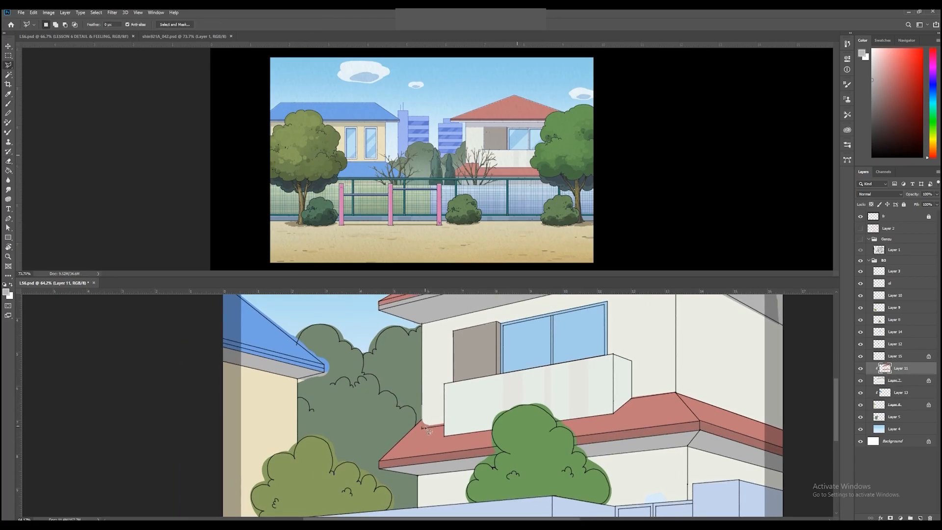
# - Lock the shutter layer's transparency, paint the shutter's narrow side face in a darker grey-brown and save the document
pyautogui.press('z')
pyautogui.moveTo(529, 398); pyautogui.dragTo(514, 420)
pyautogui.keyDown('ctrl'); pyautogui.click(468, 361); pyautogui.keyUp('ctrl')
pyautogui.moveTo(467, 356); pyautogui.dragTo(497, 351)
pyautogui.press('b')
pyautogui.keyDown('alt'); pyautogui.click(478, 349); pyautogui.keyUp('alt')
pyautogui.moveTo(398, 352); pyautogui.dragTo(512, 338)
pyautogui.click(878, 106)
pyautogui.click(871, 205)
pyautogui.hotkey('ctrl', 'z')
pyautogui.moveTo(515, 323); pyautogui.dragTo(516, 473)
pyautogui.moveTo(590, 392)
pyautogui.mouseDown()
pyautogui.moveTo(590, 348)
pyautogui.moveTo(525, 392)
pyautogui.moveTo(581, 398)
pyautogui.mouseUp()
pyautogui.hotkey('ctrl', 's')
# - Lock the transparency of the window's base layer and add a new layer clipped to it
pyautogui.moveTo(519, 408); pyautogui.dragTo(546, 417)
pyautogui.keyDown('ctrl'); pyautogui.click(534, 411); pyautogui.keyUp('ctrl')
pyautogui.click(871, 205)
pyautogui.click(920, 518)
pyautogui.keyDown('alt'); pyautogui.click(885, 337); pyautogui.keyUp('alt')
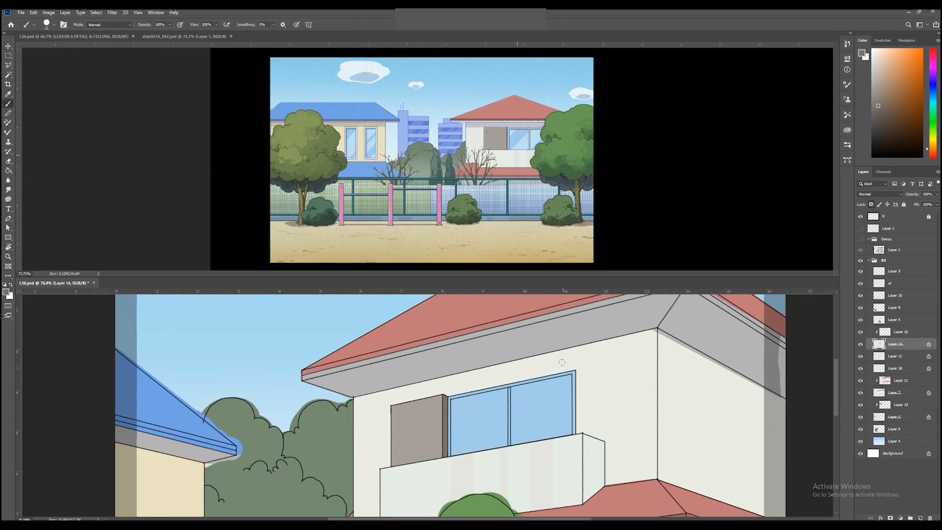
# - Paint diagonal reflection bands across both window panes in a light blue sampled from the reference window
pyautogui.keyDown('alt'); pyautogui.click(536, 133); pyautogui.keyUp('alt')
pyautogui.moveTo(474, 388); pyautogui.dragTo(447, 414)
pyautogui.moveTo(545, 369); pyautogui.dragTo(443, 480)
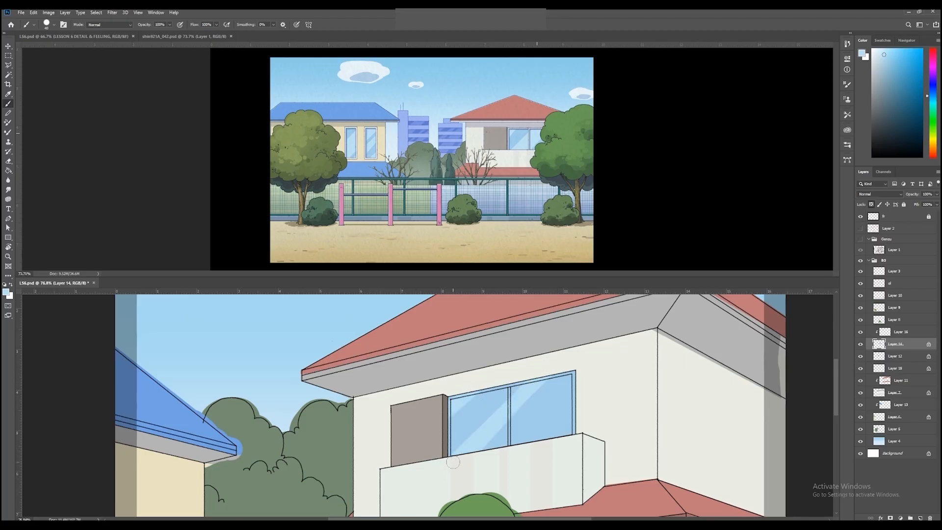
pyautogui.keyDown('shift'); pyautogui.click(574, 367); pyautogui.keyUp('shift')
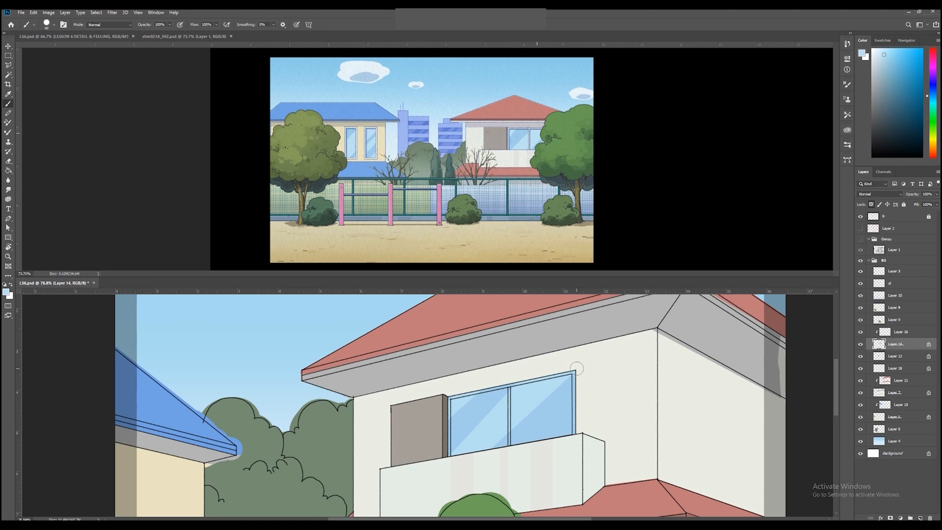
pyautogui.keyDown('shift'); pyautogui.click(495, 456); pyautogui.keyUp('shift')
pyautogui.moveTo(586, 405); pyautogui.dragTo(564, 430)
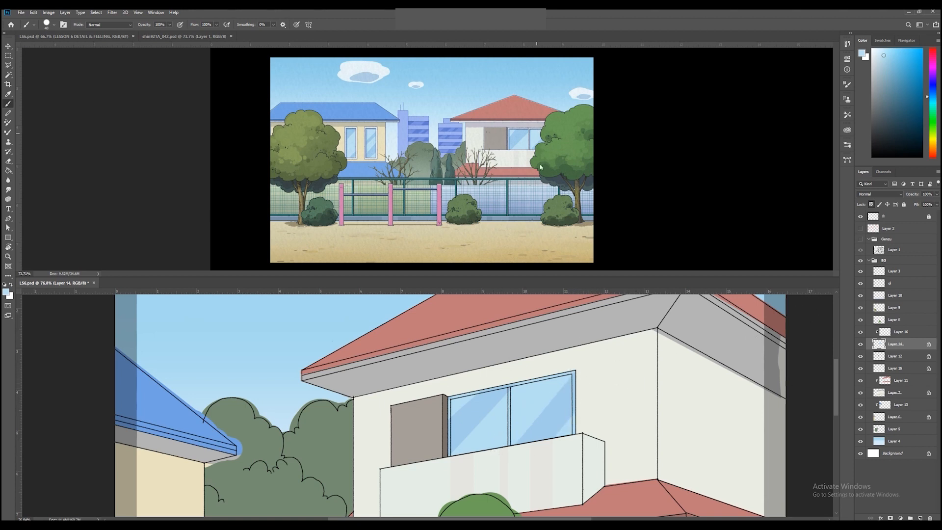
# - On the layer clipped to the window, paint the window frame in light grey sampled from the reference window
pyautogui.hotkey('alt', ']')
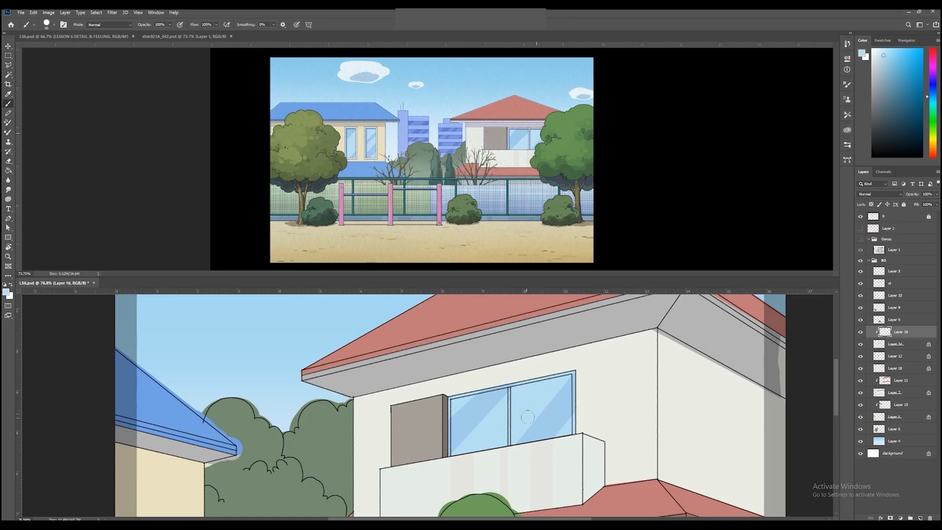
pyautogui.keyDown('alt'); pyautogui.click(511, 134); pyautogui.keyUp('alt')
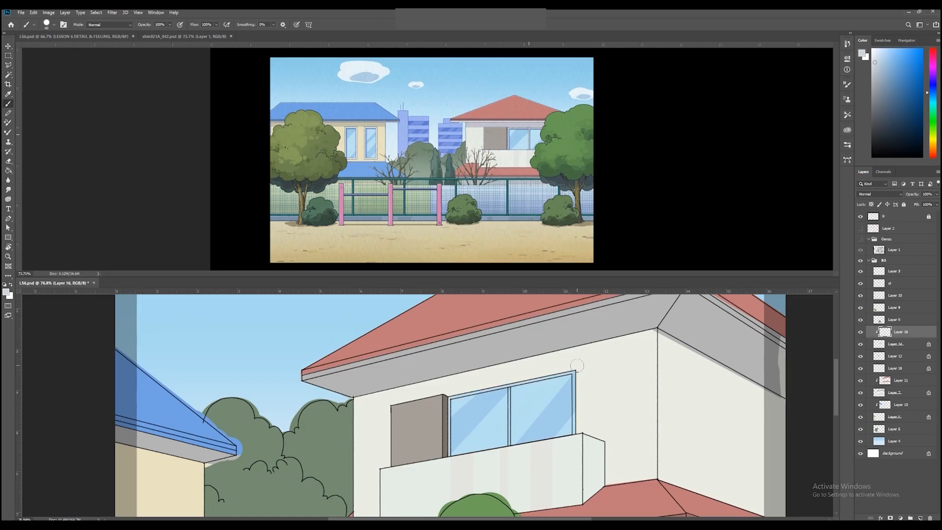
pyautogui.keyDown('alt'); pyautogui.rightClick(521, 388); pyautogui.keyUp('alt')
pyautogui.keyDown('alt'); pyautogui.rightClick(514, 377); pyautogui.keyUp('alt')
# - Add a clipped layer beneath the frame layer and draw thin grey shadow lines along both panes' left and upper inner edges
pyautogui.keyDown('ctrl'); pyautogui.click(920, 518); pyautogui.keyUp('ctrl')
pyautogui.keyDown('alt'); pyautogui.click(515, 135); pyautogui.keyUp('alt')
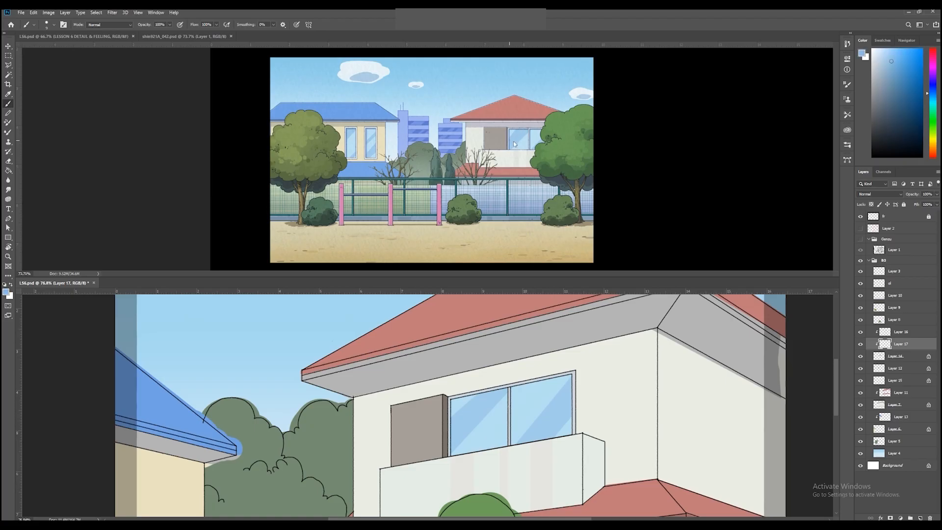
pyautogui.moveTo(452, 399); pyautogui.dragTo(453, 459)
pyautogui.moveTo(451, 400); pyautogui.dragTo(508, 388)
pyautogui.moveTo(512, 386); pyautogui.dragTo(512, 445)
pyautogui.moveTo(513, 389); pyautogui.dragTo(573, 374)
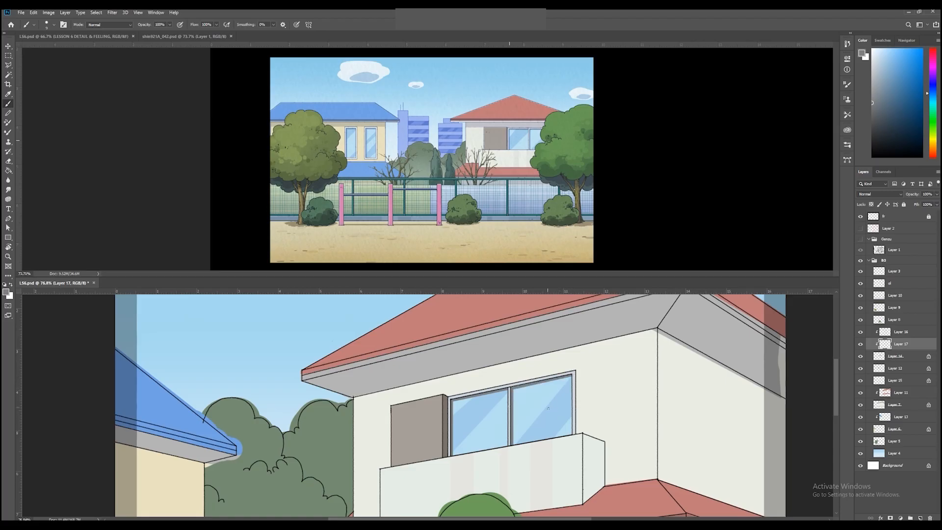
# - Set the window shadow layer's blend mode to Multiply and lower its opacity
pyautogui.click(883, 194)
pyautogui.click(883, 222)
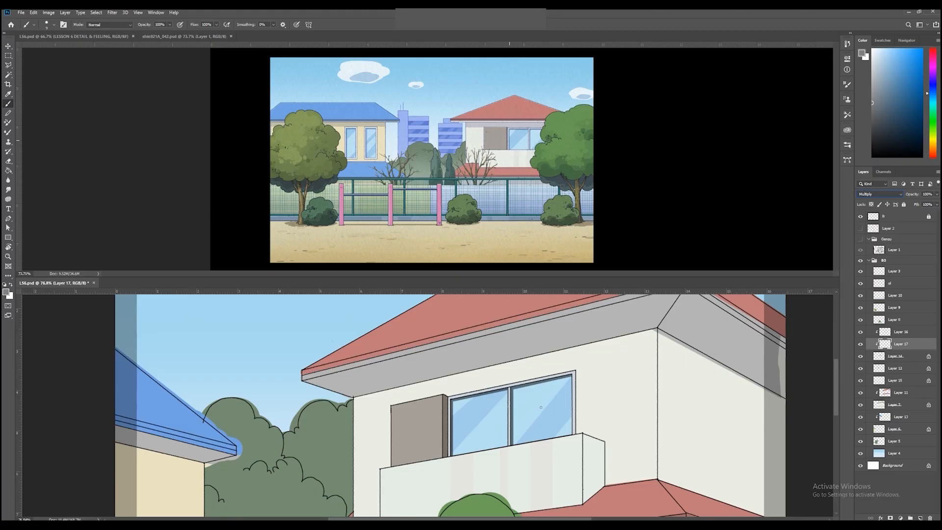
pyautogui.press('v')
pyautogui.press('7')
# - Try to draw a grey line down the window frame's right side on the main house's base layer
pyautogui.press('z')
pyautogui.moveTo(565, 393); pyautogui.dragTo(541, 397)
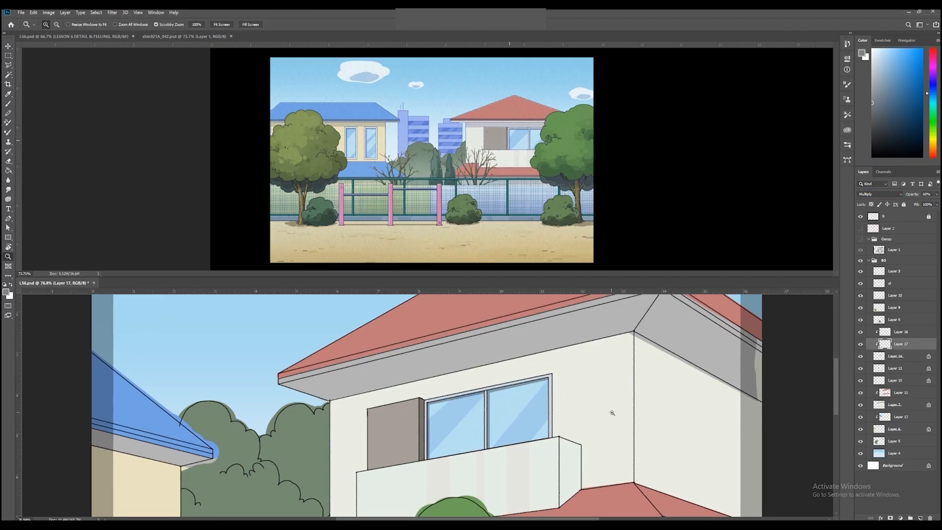
pyautogui.keyDown('ctrl'); pyautogui.click(571, 382); pyautogui.keyUp('ctrl')
pyautogui.press('b')
pyautogui.moveTo(553, 374); pyautogui.dragTo(553, 437)
pyautogui.hotkey('ctrl', 'z')
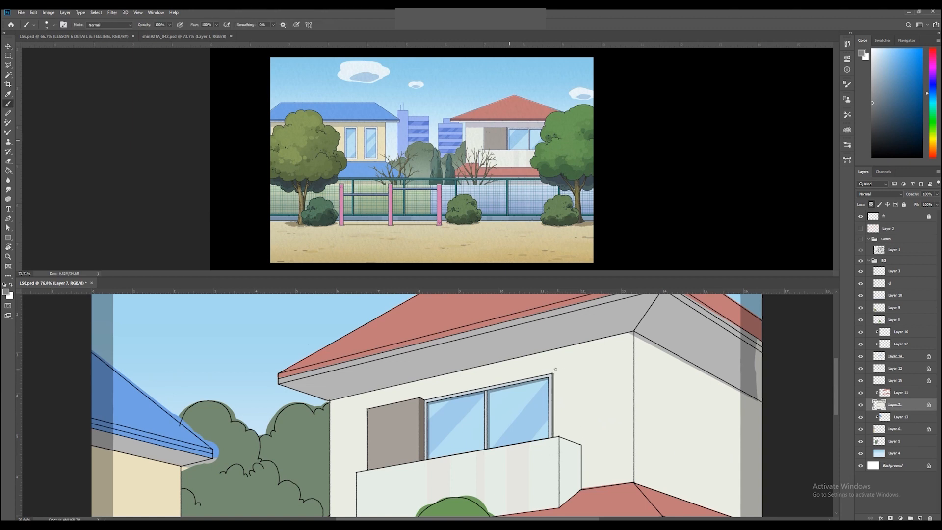
# - Sample the house wall's off-white colour and save the document
pyautogui.keyDown('alt'); pyautogui.click(556, 370); pyautogui.keyUp('alt')
pyautogui.press('z')
pyautogui.moveTo(557, 374); pyautogui.dragTo(521, 396)
pyautogui.hotkey('ctrl', 's')
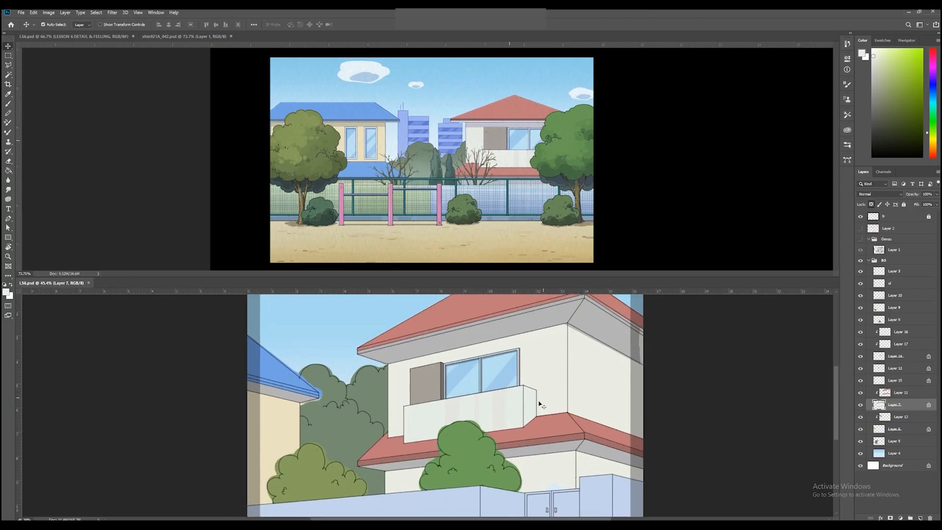
# - Paint the balcony's right side face with the grey sampled from the main house's upper eave
pyautogui.click(532, 408)
pyautogui.press('b')
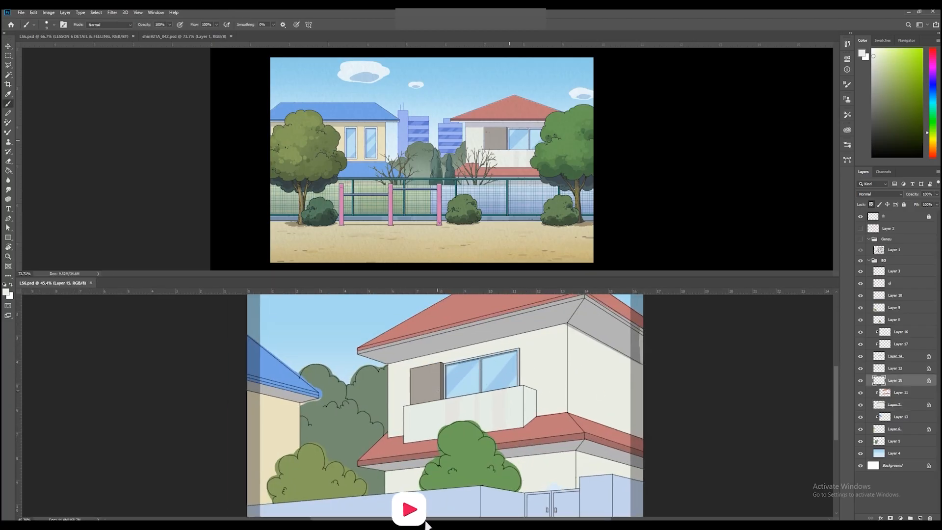
pyautogui.keyDown('alt'); pyautogui.click(561, 315); pyautogui.keyUp('alt')
pyautogui.keyDown('alt'); pyautogui.rightClick(534, 385); pyautogui.keyUp('alt')
pyautogui.moveTo(533, 387); pyautogui.dragTo(531, 421)
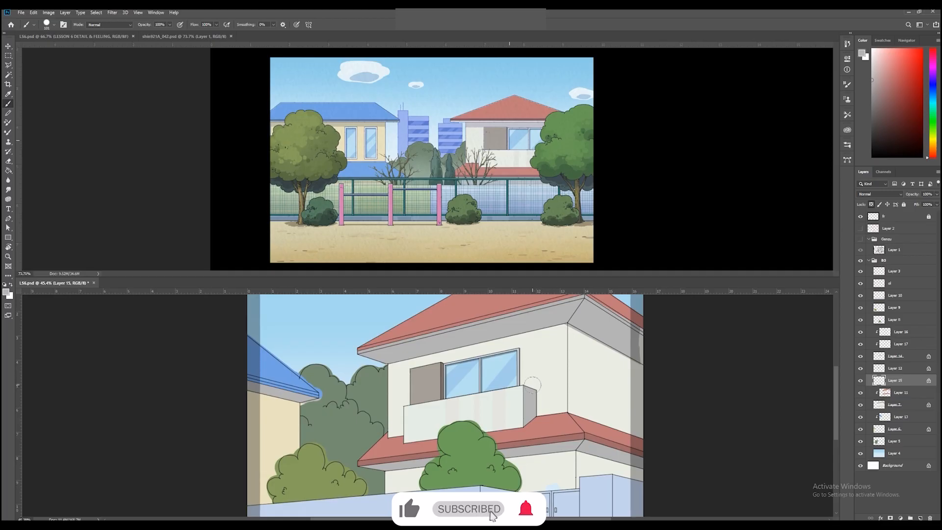
# - Touch up the upper eave at the picture's right edge on the main house's base layer, using sampled wall and eave colours
pyautogui.moveTo(550, 349); pyautogui.dragTo(538, 367)
pyautogui.press('v')
pyautogui.click(547, 360)
pyautogui.press('e')
pyautogui.click(555, 347)
pyautogui.press('b')
pyautogui.keyDown('alt'); pyautogui.click(553, 349); pyautogui.keyUp('alt')
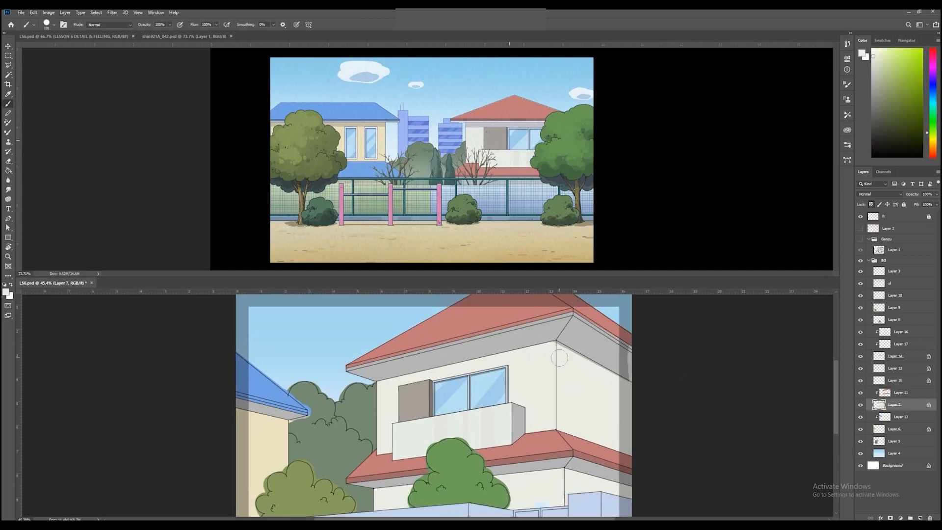
pyautogui.keyDown('alt'); pyautogui.click(633, 368); pyautogui.keyUp('alt')
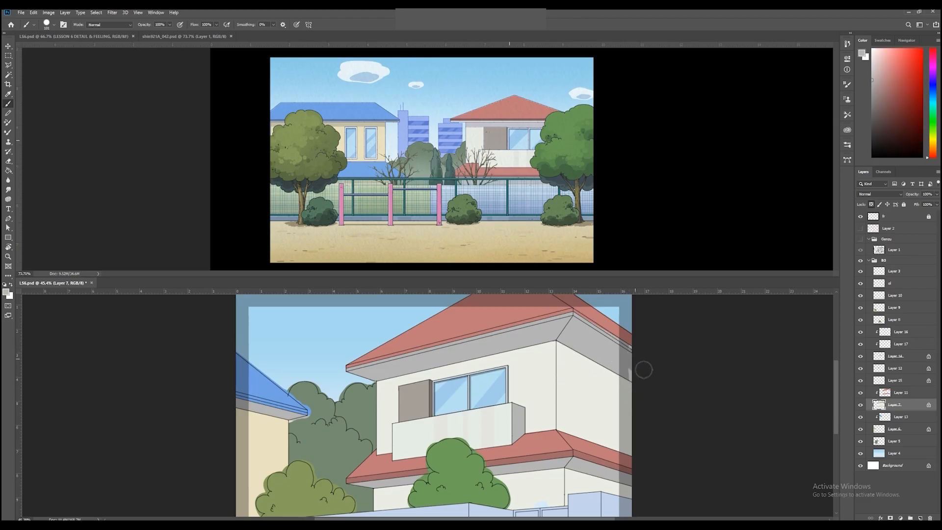
pyautogui.moveTo(633, 371); pyautogui.dragTo(682, 374)
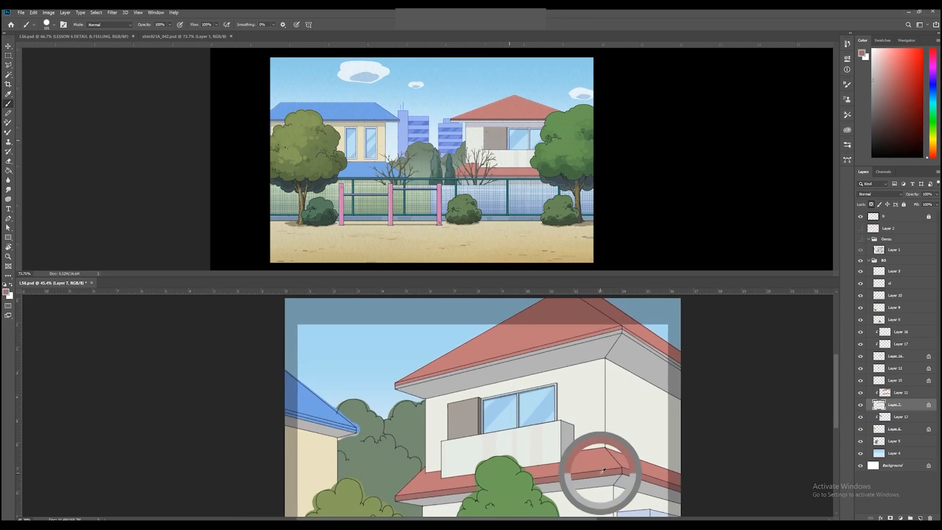
# - Sample the lower roof's dark red and paint the upper roof's fascia strip with it on the clipped roof layer
pyautogui.keyDown('alt'); pyautogui.click(603, 470); pyautogui.keyUp('alt')
pyautogui.click(878, 395)
pyautogui.scroll(2, 466, 353)
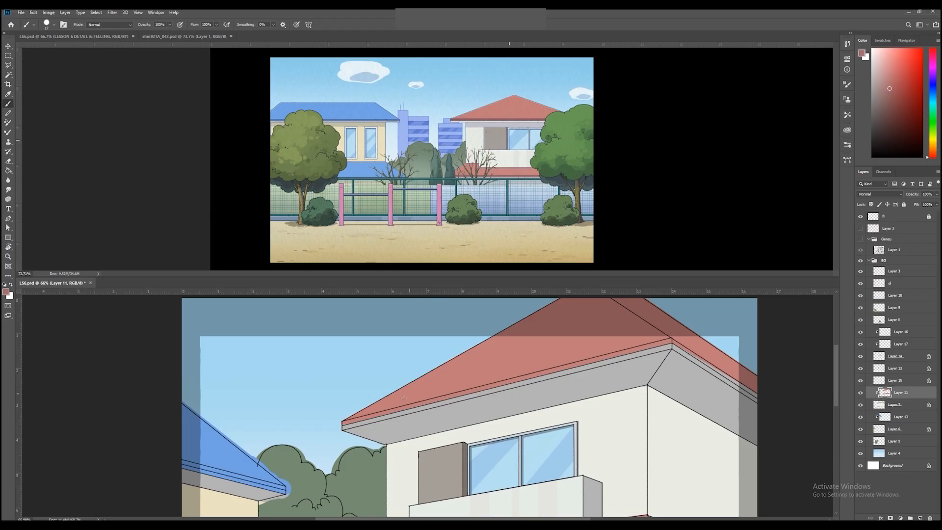
pyautogui.keyDown('shift'); pyautogui.click(670, 340); pyautogui.keyUp('shift')
pyautogui.keyDown('shift'); pyautogui.click(762, 399); pyautogui.keyUp('shift')
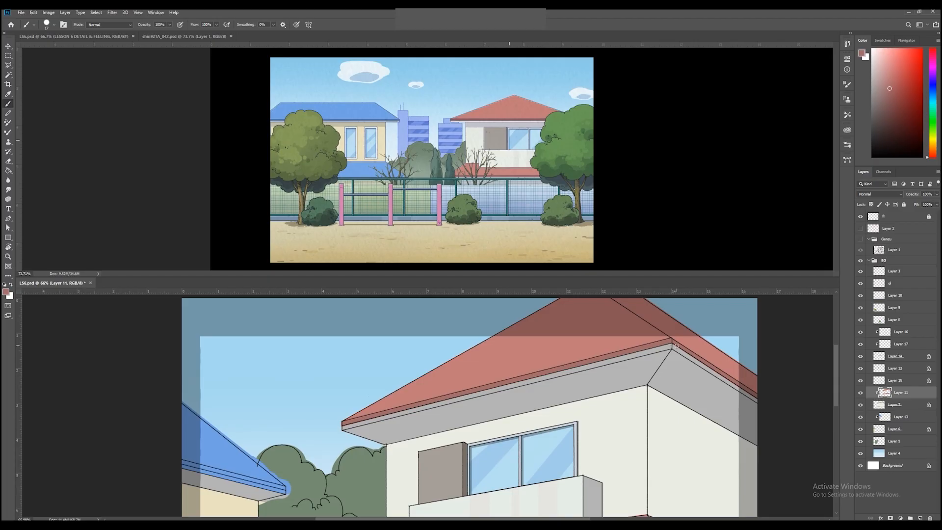
# - Paint the thin strip beneath the upper roof's red fascia in the wall's off-white on the main house's base layer, and save
pyautogui.hotkey('alt', '[')
pyautogui.press('e')
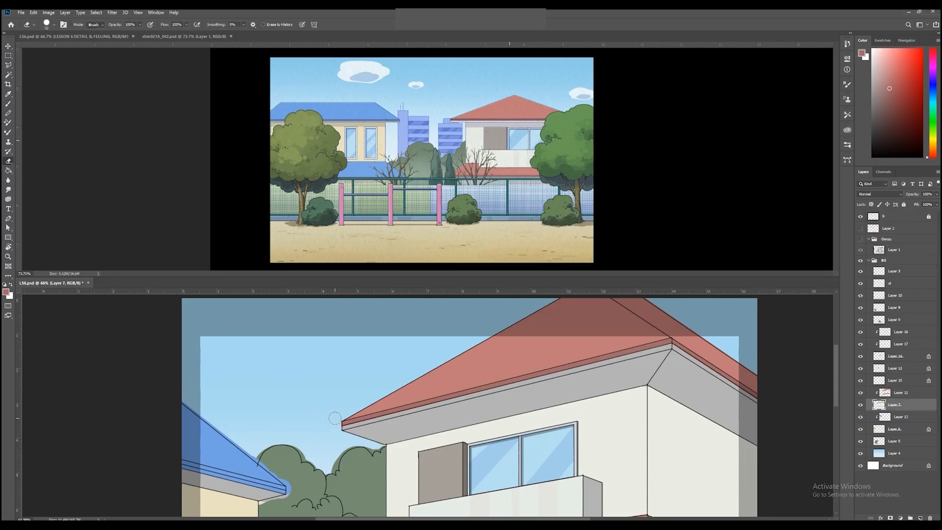
pyautogui.click(871, 205)
pyautogui.press('z')
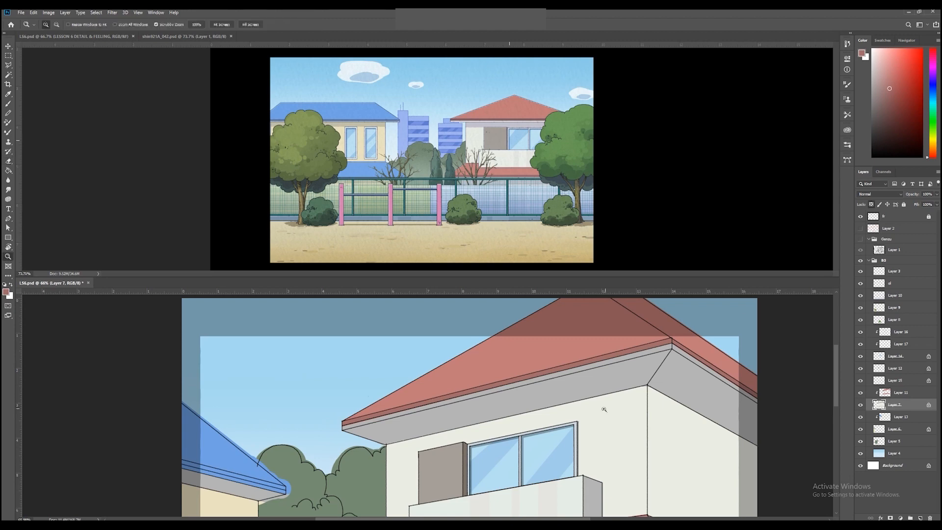
pyautogui.moveTo(604, 408); pyautogui.dragTo(582, 403)
pyautogui.moveTo(463, 345); pyautogui.dragTo(488, 346)
pyautogui.press('b')
pyautogui.keyDown('alt'); pyautogui.click(588, 391); pyautogui.keyUp('alt')
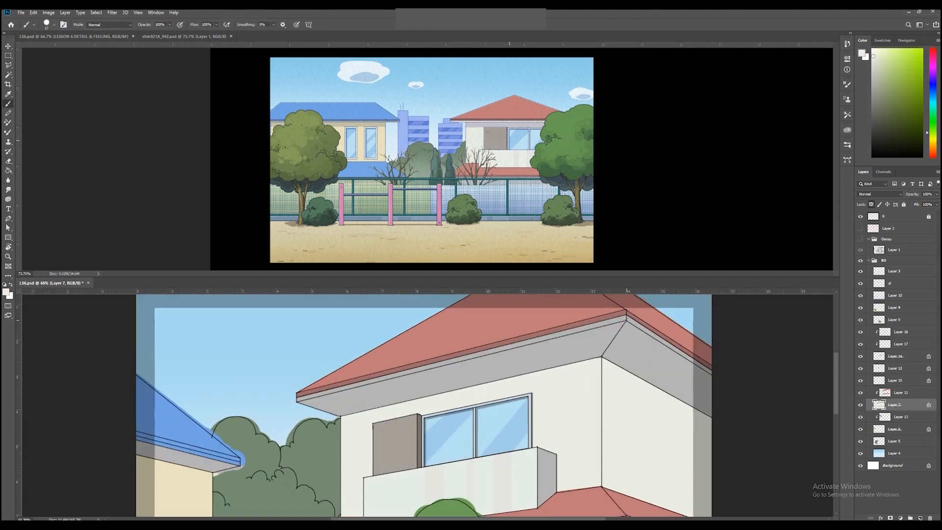
pyautogui.keyDown('shift'); pyautogui.click(625, 318); pyautogui.keyUp('shift')
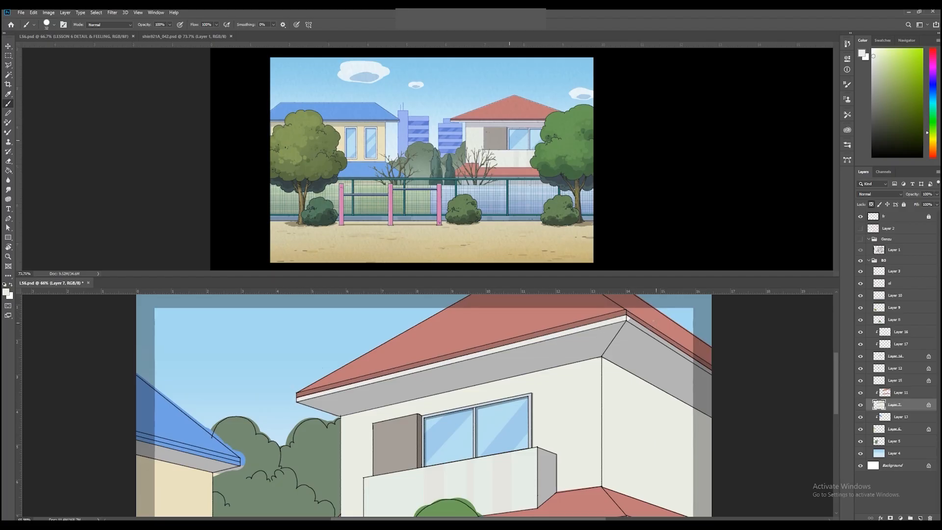
pyautogui.keyDown('shift'); pyautogui.click(718, 373); pyautogui.keyUp('shift')
pyautogui.press('z')
pyautogui.moveTo(613, 402); pyautogui.dragTo(444, 422)
pyautogui.hotkey('ctrl', 's')
pyautogui.press('b')
pyautogui.moveTo(514, 460); pyautogui.dragTo(516, 457)
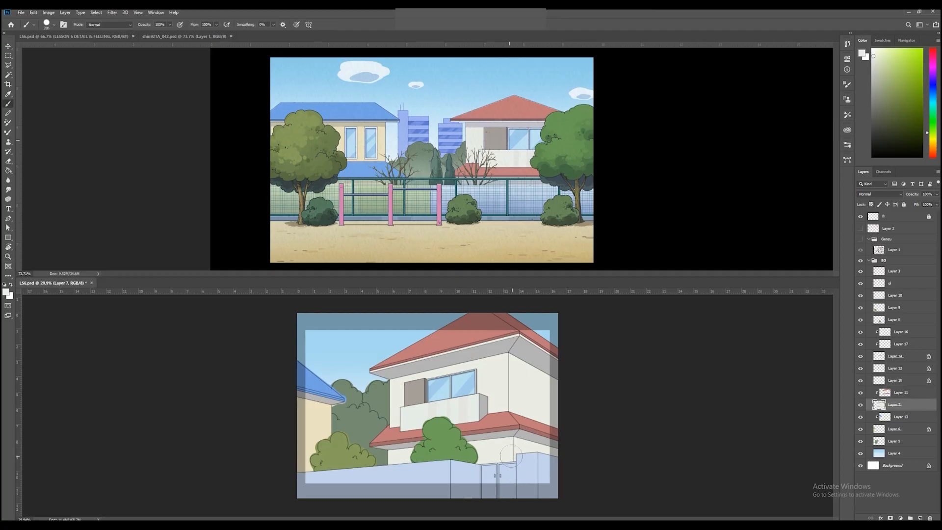
# - Sample the reference's darker roof blue and erase the colour spill outside the left house's sloping roof edge
pyautogui.press('z')
pyautogui.moveTo(358, 406); pyautogui.dragTo(400, 405)
pyautogui.press('b')
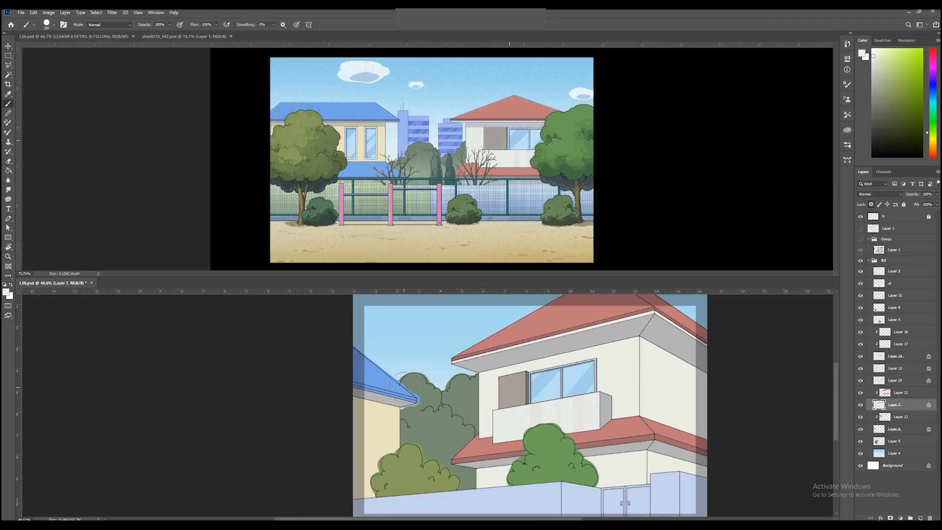
pyautogui.keyDown('alt'); pyautogui.click(394, 116); pyautogui.keyUp('alt')
pyautogui.press('v')
pyautogui.click(383, 421)
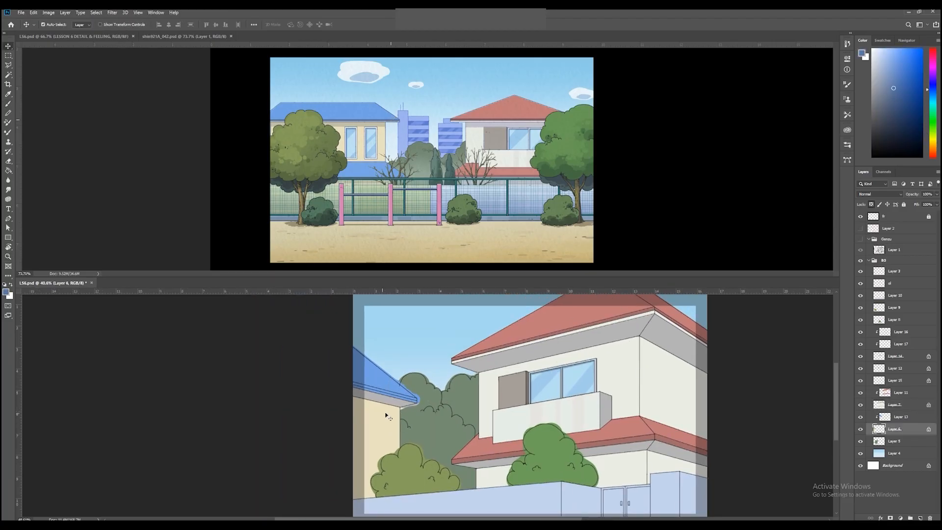
pyautogui.press('e')
pyautogui.scroll(5, 351, 339)
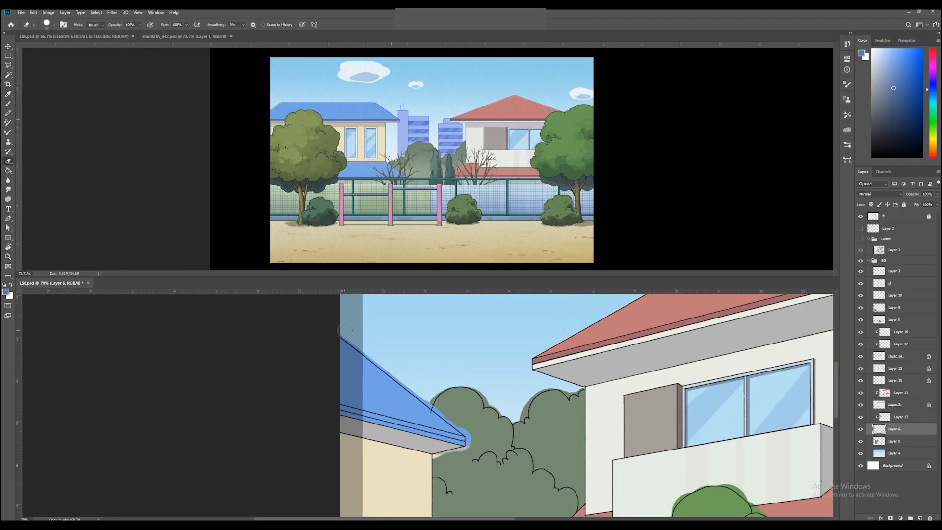
pyautogui.moveTo(348, 340); pyautogui.dragTo(476, 437)
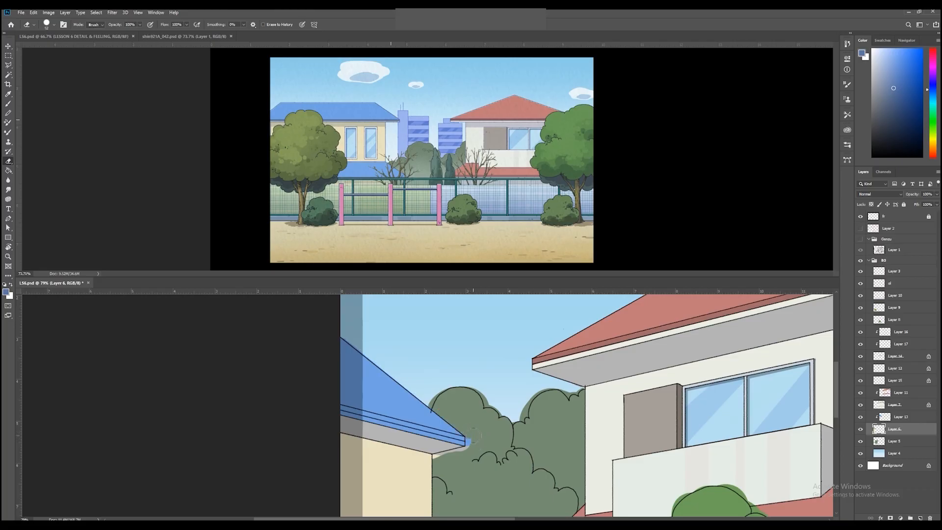
# - Outline the leftover colour spill beside the left house's eave and wall with the Polygonal Lasso, delete it and deselect
pyautogui.press('l')
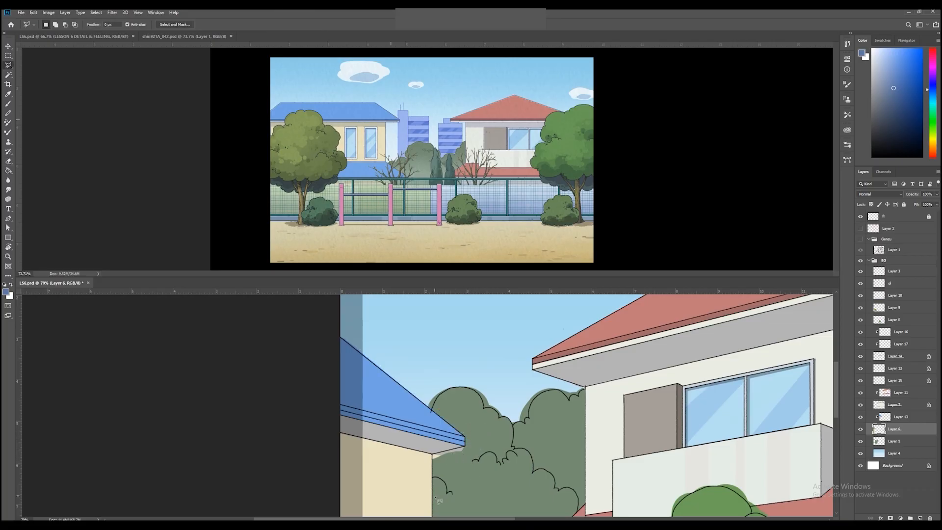
pyautogui.click(433, 454)
pyautogui.click(487, 441)
pyautogui.click(492, 473)
pyautogui.click(482, 480)
pyautogui.doubleClick(433, 496)
pyautogui.press('Delete')
pyautogui.hotkey('ctrl', 'd')
pyautogui.press('z')
pyautogui.moveTo(550, 411); pyautogui.dragTo(495, 414)
pyautogui.moveTo(560, 466); pyautogui.dragTo(526, 404)
pyautogui.moveTo(466, 392); pyautogui.dragTo(526, 398)
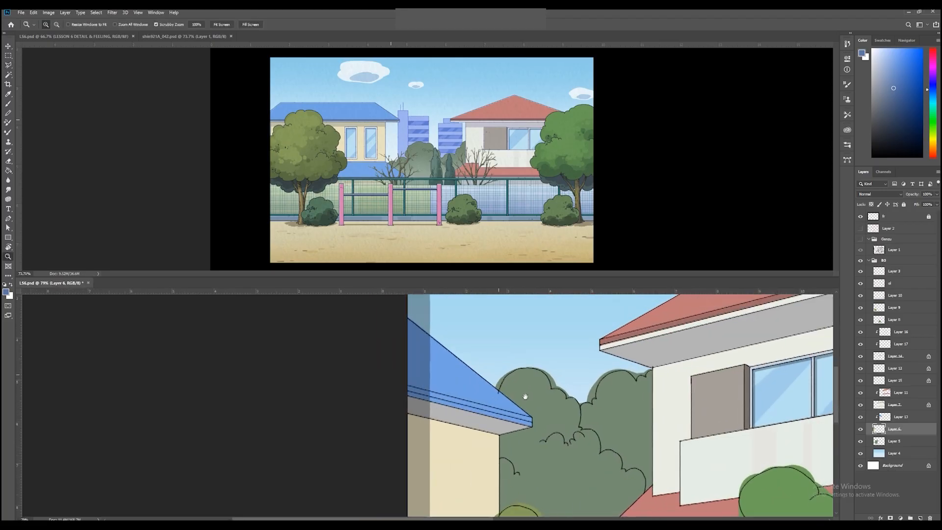
# - Paint the left house's roof fascia strip in the sampled darker blue on its clipped detail layer
pyautogui.click(901, 416)
pyautogui.press('b')
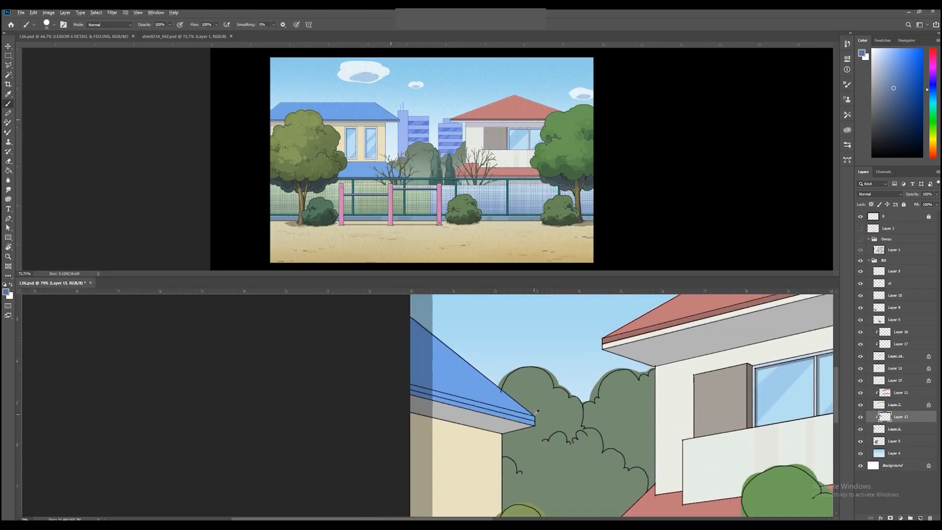
pyautogui.moveTo(536, 425); pyautogui.dragTo(533, 418)
pyautogui.moveTo(409, 387); pyautogui.dragTo(534, 420)
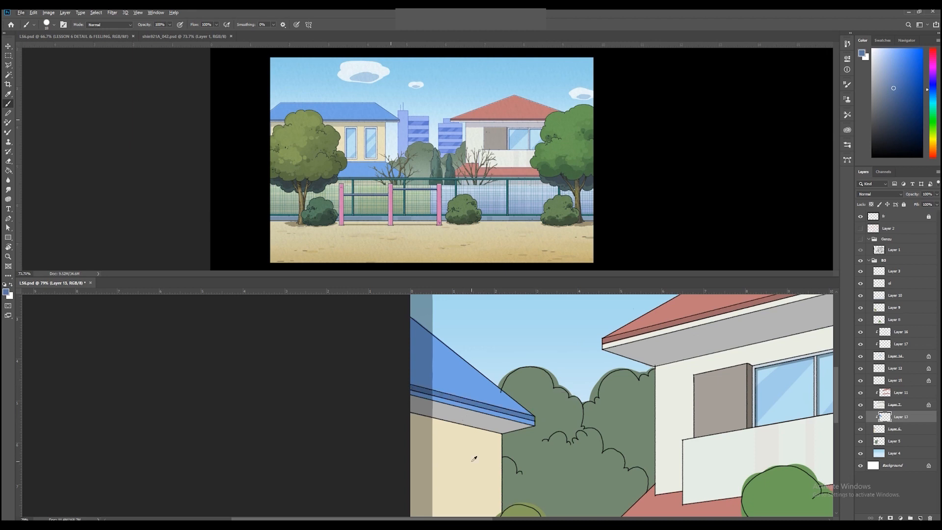
# - Sample the left house's cream wall colour, paint the thin strip below its blue fascia with it, and save the document
pyautogui.keyDown('alt'); pyautogui.click(492, 448); pyautogui.keyUp('alt')
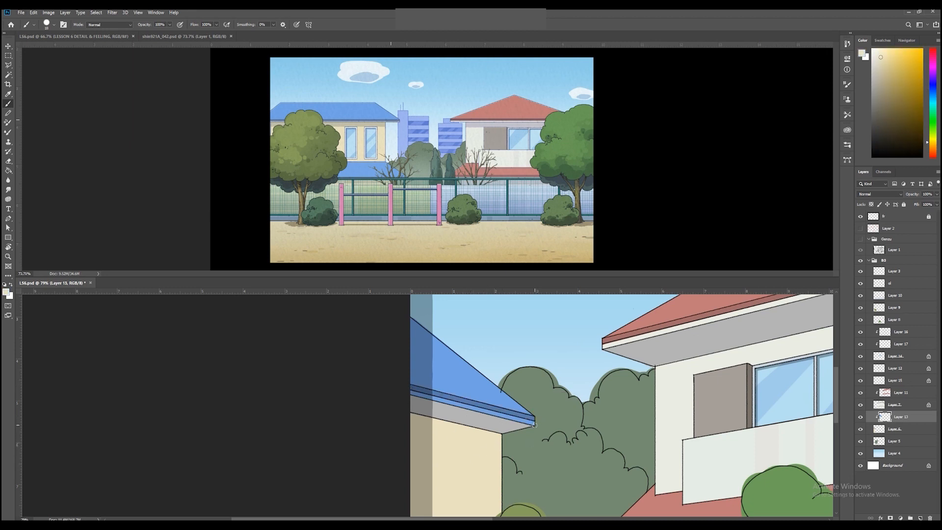
pyautogui.keyDown('shift'); pyautogui.click(409, 393); pyautogui.keyUp('shift')
pyautogui.hotkey('ctrl', 'z')
pyautogui.keyDown('shift'); pyautogui.click(411, 393); pyautogui.keyUp('shift')
pyautogui.hotkey('ctrl', 's')
# - Lock the boundary wall layer's transparency and brush light blue sampled from the reference along the wall's upper part with a large brush
pyautogui.hotkey('ctrl', 'space')
pyautogui.moveTo(571, 394); pyautogui.dragTo(473, 423)
pyautogui.hotkey('ctrl', '0')
pyautogui.press('v')
pyautogui.click(436, 477)
pyautogui.click(871, 204)
pyautogui.press('b')
pyautogui.keyDown('alt'); pyautogui.click(532, 185); pyautogui.keyUp('alt')
pyautogui.keyDown('alt'); pyautogui.click(547, 184); pyautogui.keyUp('alt')
pyautogui.rightClick(496, 417)
pyautogui.moveTo(450, 442); pyautogui.dragTo(490, 443)
pyautogui.moveTo(292, 455); pyautogui.dragTo(472, 439)
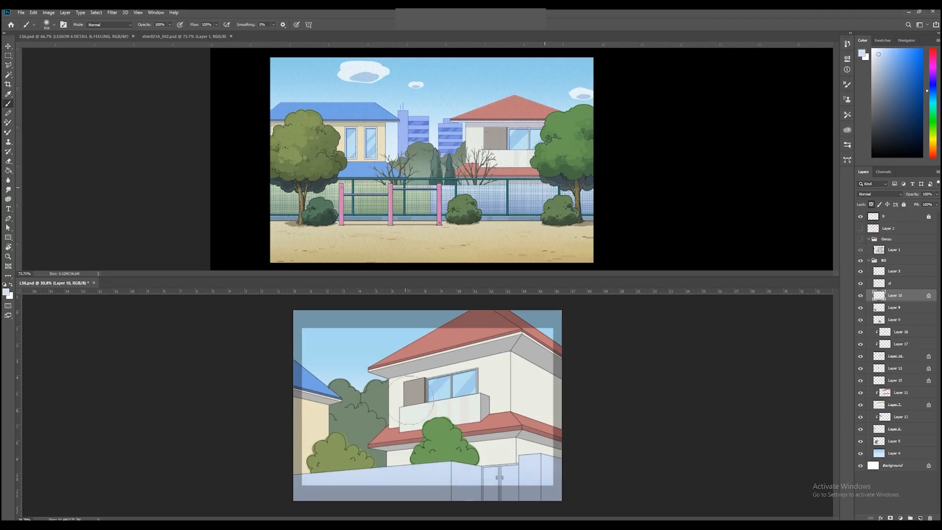
# - Shade the boundary wall's lower part with a deeper blue sampled from the reference, undoing the first attempt
pyautogui.keyDown('alt'); pyautogui.click(521, 205); pyautogui.keyUp('alt')
pyautogui.keyDown('alt'); pyautogui.click(491, 213); pyautogui.keyUp('alt')
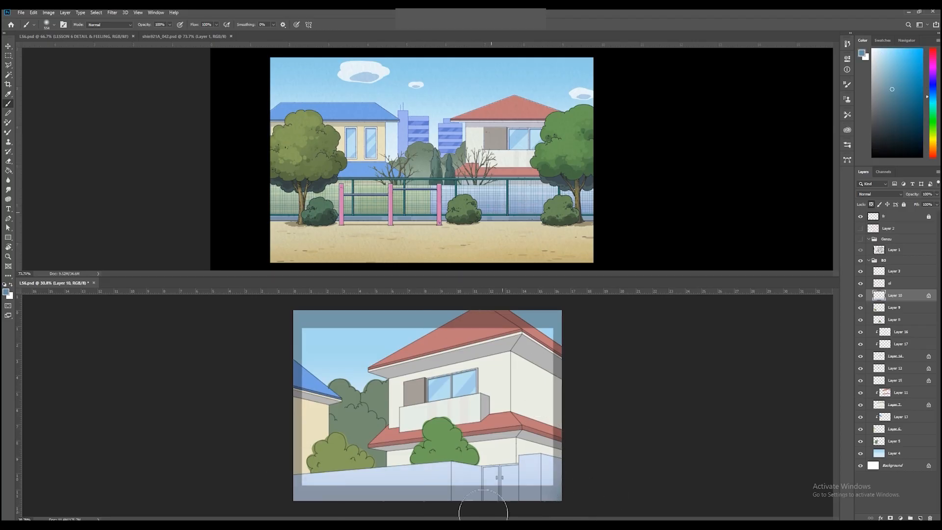
pyautogui.moveTo(567, 505); pyautogui.dragTo(298, 514)
pyautogui.hotkey('ctrl', 'z')
pyautogui.keyDown('alt'); pyautogui.click(587, 208); pyautogui.keyUp('alt')
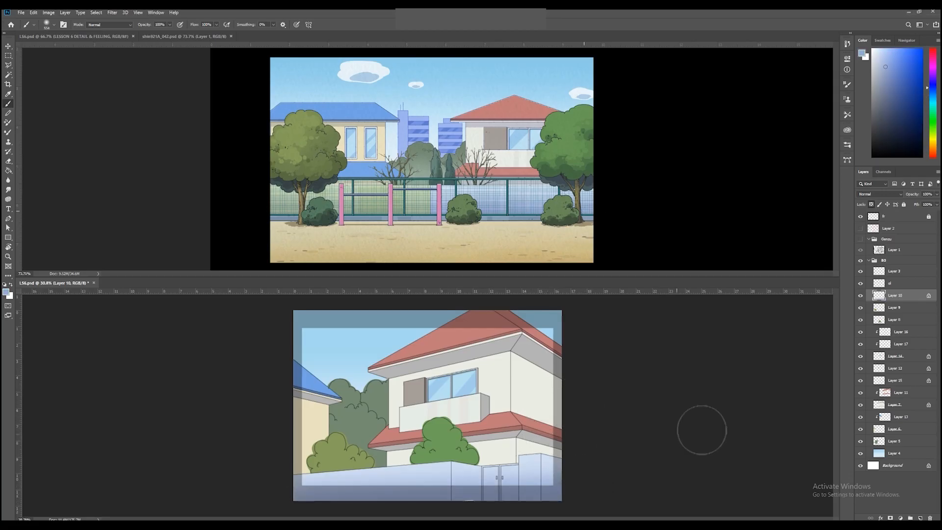
# - Add a layer above the boundary wall, select the gate area and fill it with the tan sampled from the reference's ground
pyautogui.click(920, 518)
pyautogui.press('z')
pyautogui.moveTo(463, 483); pyautogui.dragTo(500, 389)
pyautogui.press('m')
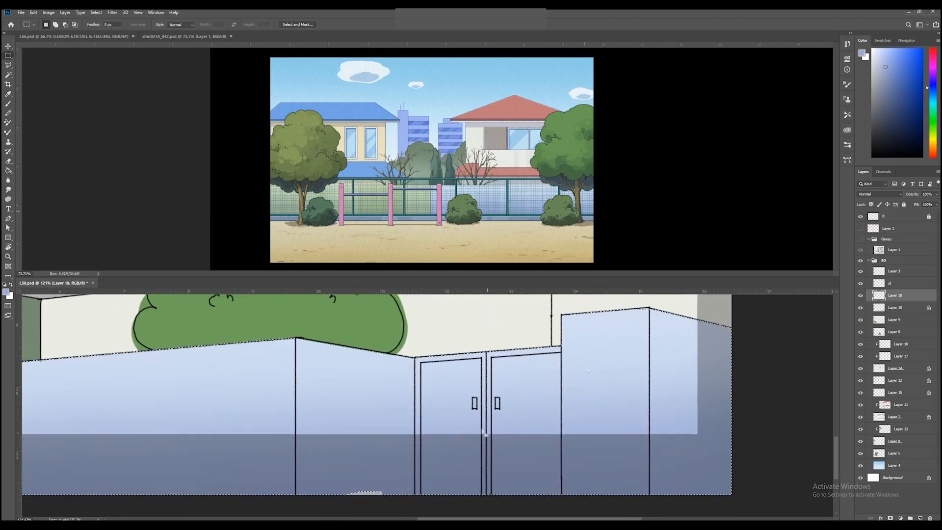
pyautogui.moveTo(411, 336); pyautogui.dragTo(560, 504)
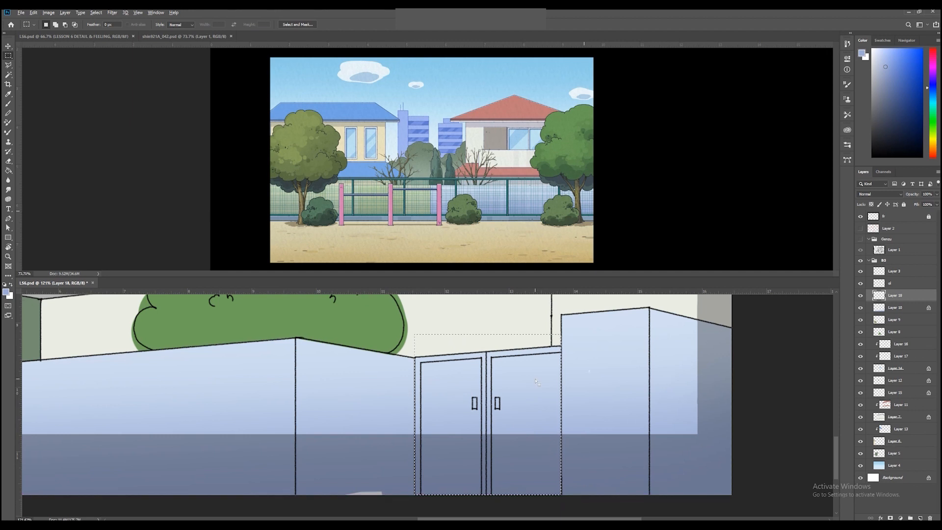
pyautogui.click(499, 256)
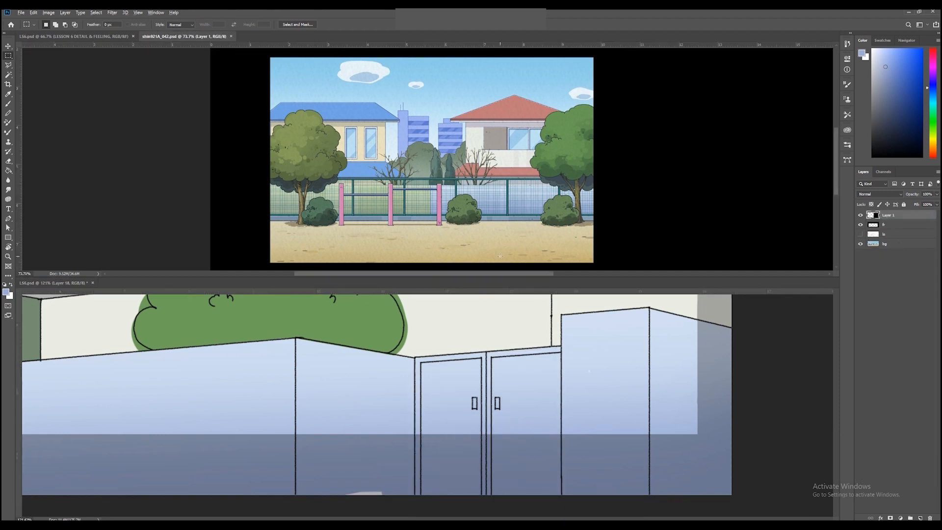
pyautogui.press('b')
pyautogui.keyDown('alt'); pyautogui.click(510, 247); pyautogui.keyUp('alt')
pyautogui.click(477, 366)
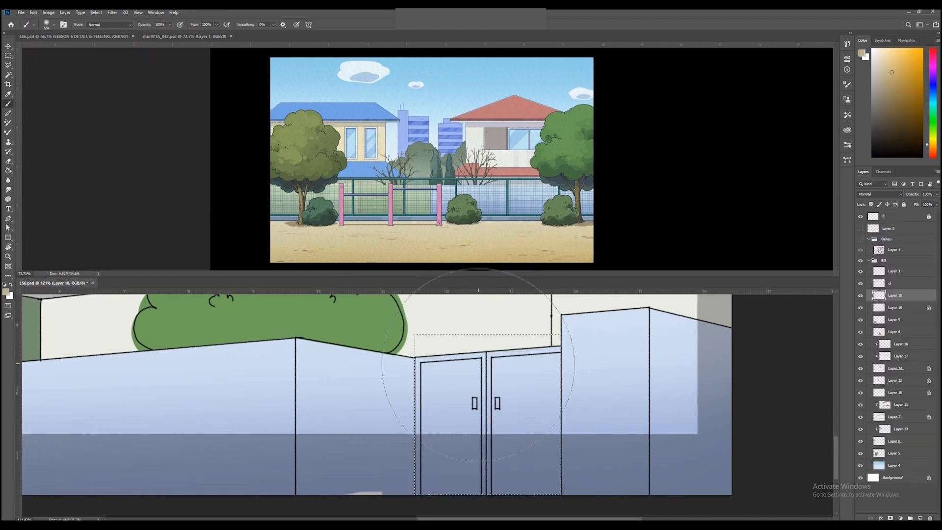
pyautogui.hotkey('alt', 'BackSpace')
pyautogui.hotkey('ctrl', 'd')
# - Erase the tan fill that extends above the gate's upper edge
pyautogui.press('e')
pyautogui.keyDown('shift'); pyautogui.click(410, 340); pyautogui.keyUp('shift')
pyautogui.click(414, 342)
pyautogui.keyDown('shift'); pyautogui.click(561, 330); pyautogui.keyUp('shift')
pyautogui.press('z')
pyautogui.moveTo(506, 404); pyautogui.dragTo(314, 361)
# - Add a layer clipped to the gate layer, choose a brush preset, adjust its size and sample a grey for the shadows
pyautogui.click(922, 518)
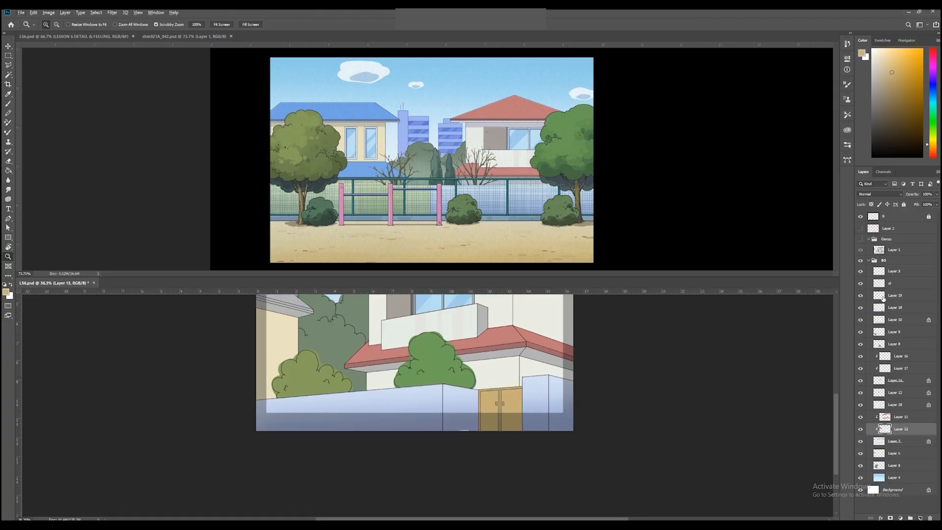
pyautogui.hotkey('ctrl', 'alt', 'g')
pyautogui.scroll(3, 492, 403)
pyautogui.moveTo(492, 403); pyautogui.dragTo(517, 413)
pyautogui.press('b')
pyautogui.keyDown('alt'); pyautogui.rightClick(536, 365); pyautogui.keyUp('alt')
pyautogui.rightClick(524, 366)
pyautogui.click(642, 400)
pyautogui.press('Return')
pyautogui.keyDown('alt'); pyautogui.click(525, 385); pyautogui.keyUp('alt')
pyautogui.keyDown('alt'); pyautogui.rightClick(522, 378); pyautogui.keyUp('alt')
pyautogui.scroll(2, 520, 425)
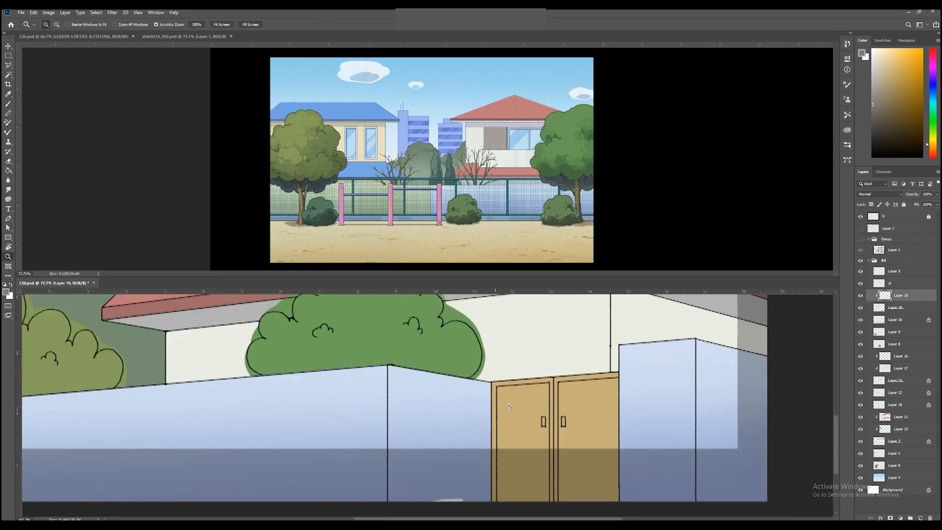
# - Draw grey shadow lines along the upper and left inner edges of both gate panels
pyautogui.moveTo(486, 378); pyautogui.dragTo(491, 494)
pyautogui.keyDown('shift'); pyautogui.click(608, 368); pyautogui.keyUp('shift')
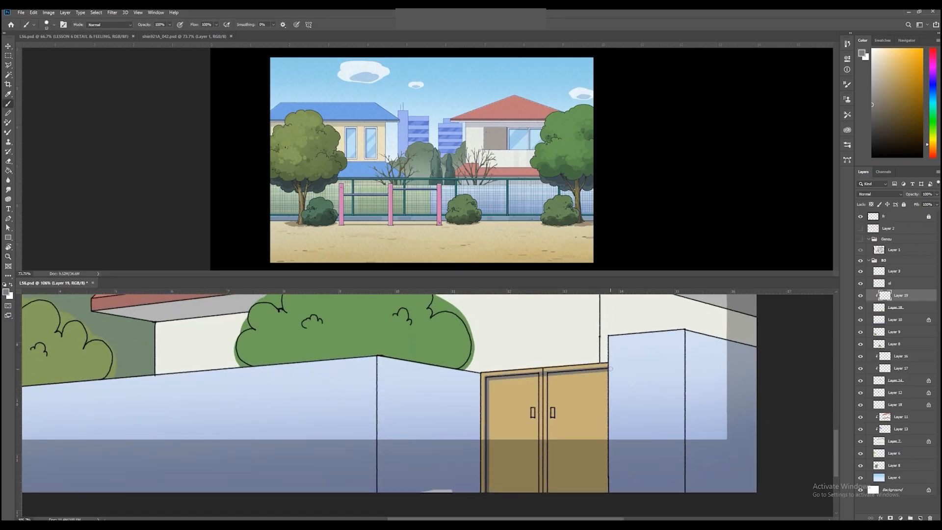
pyautogui.moveTo(548, 374); pyautogui.dragTo(547, 492)
# - Erase the grey overspill from the gate frame around both door panels
pyautogui.moveTo(511, 392); pyautogui.dragTo(521, 400)
pyautogui.press('e')
pyautogui.moveTo(507, 366)
pyautogui.mouseDown()
pyautogui.moveTo(492, 374)
pyautogui.moveTo(492, 503)
pyautogui.mouseUp()
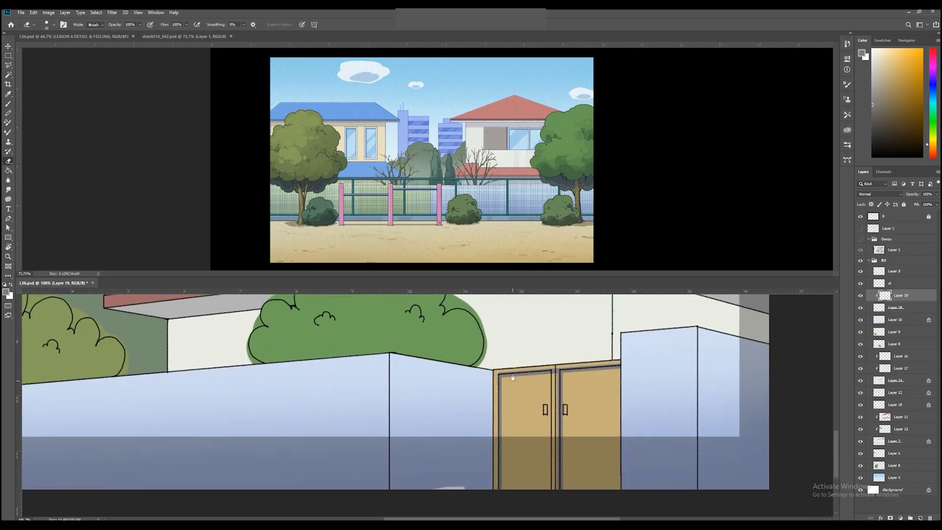
pyautogui.moveTo(513, 377); pyautogui.dragTo(508, 386)
pyautogui.moveTo(617, 370); pyautogui.dragTo(530, 368)
# - Set the gate shadow layer to Multiply at 70% opacity and save the document
pyautogui.click(880, 194)
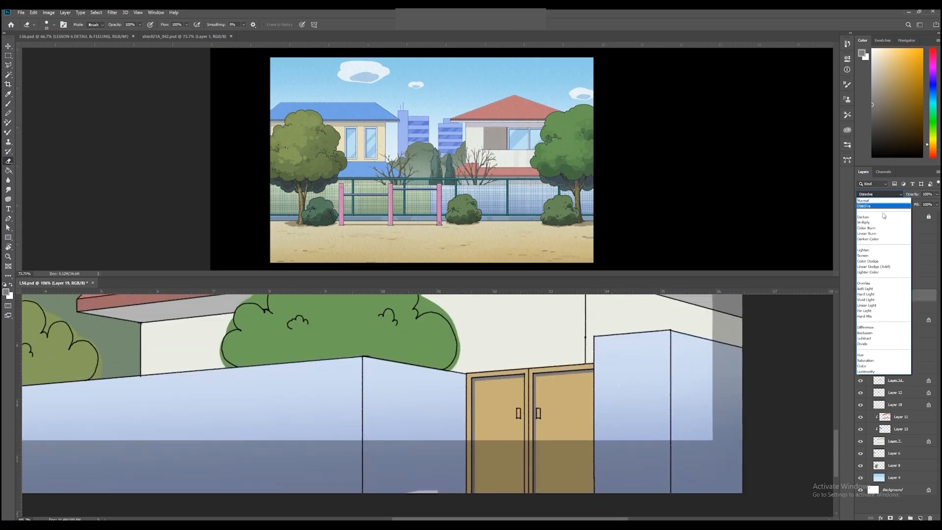
pyautogui.click(882, 222)
pyautogui.press('z')
pyautogui.press('7')
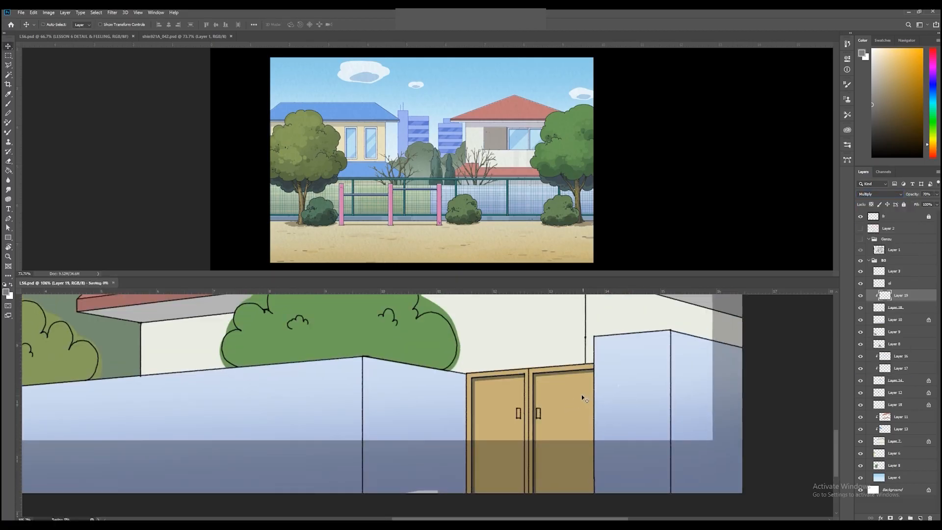
pyautogui.hotkey('ctrl', '0')
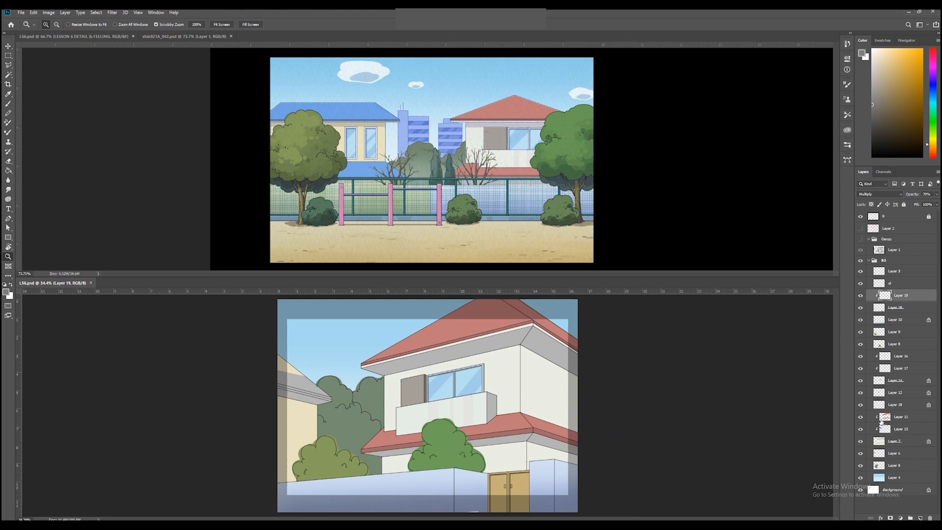
# - Move Layer 13 beneath Layer 7 and clip it to the left house's layer
pyautogui.press('v')
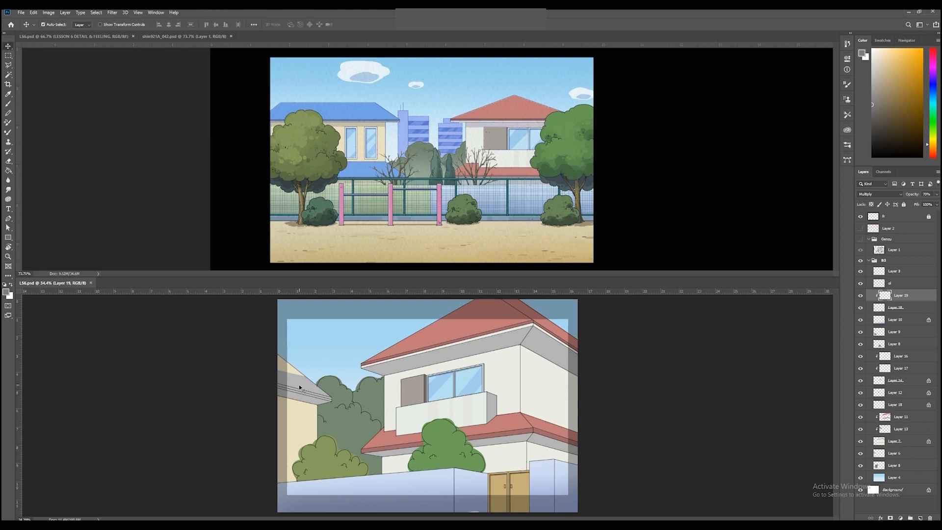
pyautogui.click(895, 453)
pyautogui.click(901, 428)
pyautogui.moveTo(903, 435); pyautogui.dragTo(882, 444)
pyautogui.hotkey('ctrl', 'alt', 'g')
pyautogui.press('z')
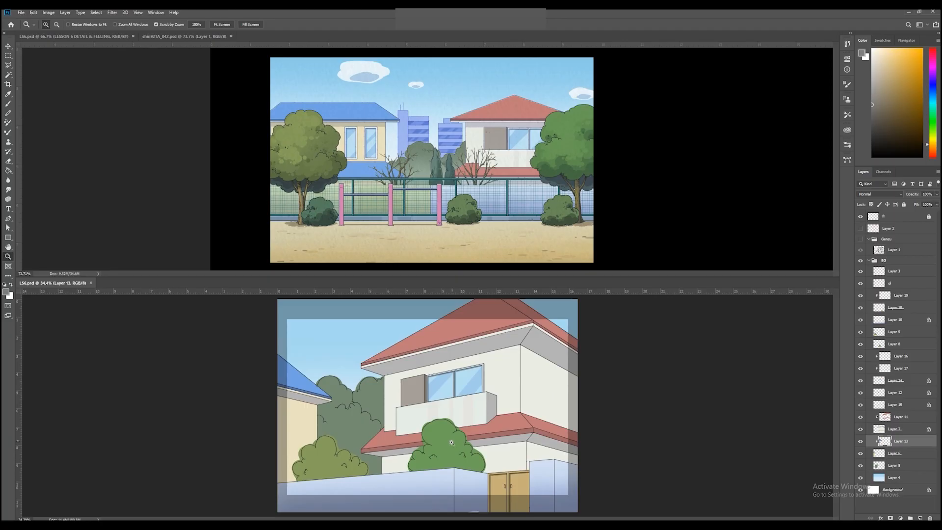
# - Unlock the frame layer around the scene, set its opacity to 100% and lock it again
pyautogui.click(904, 219)
pyautogui.click(928, 216)
pyautogui.press('v')
pyautogui.press('0')
pyautogui.click(904, 204)
pyautogui.press('z')
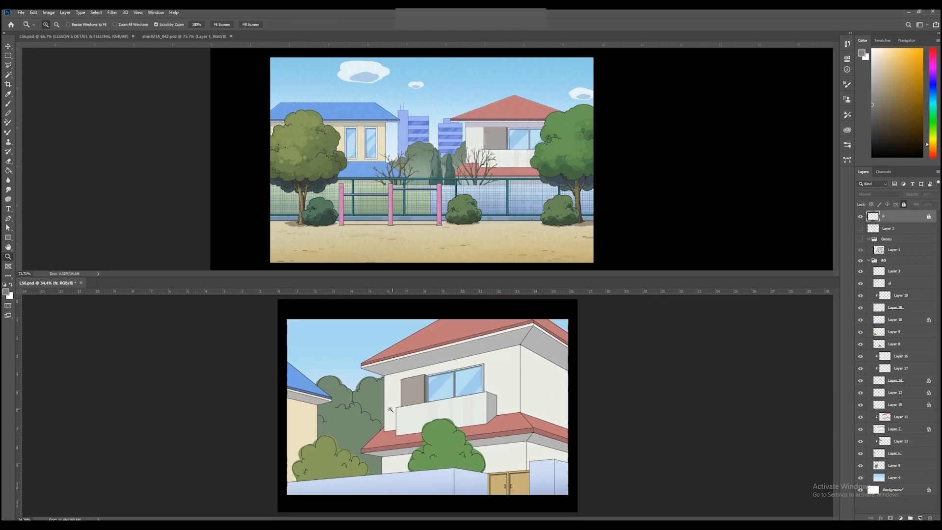
# - Select the green bush layer and clear the overspill along its right side with the Eraser and a lasso selection
pyautogui.moveTo(423, 455); pyautogui.dragTo(452, 452)
pyautogui.keyDown('ctrl'); pyautogui.click(477, 413); pyautogui.keyUp('ctrl')
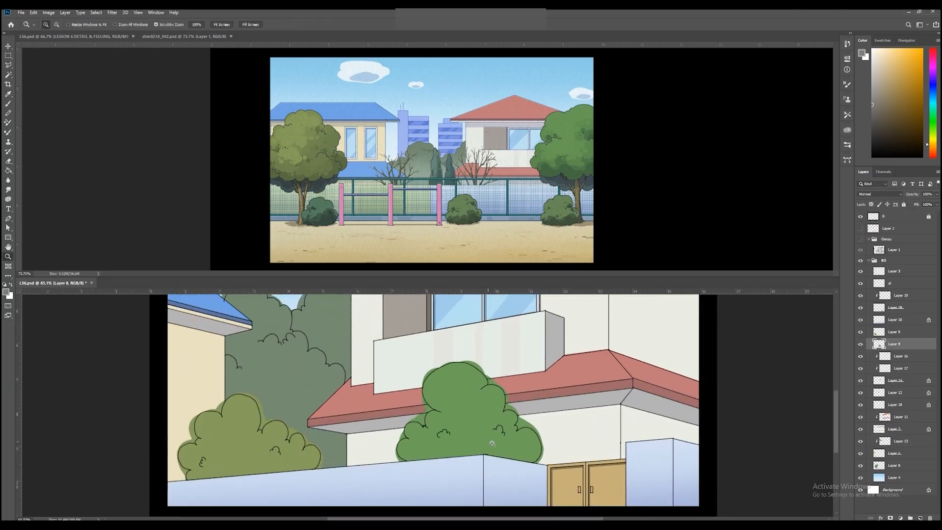
pyautogui.moveTo(537, 422); pyautogui.dragTo(553, 421)
pyautogui.press('e')
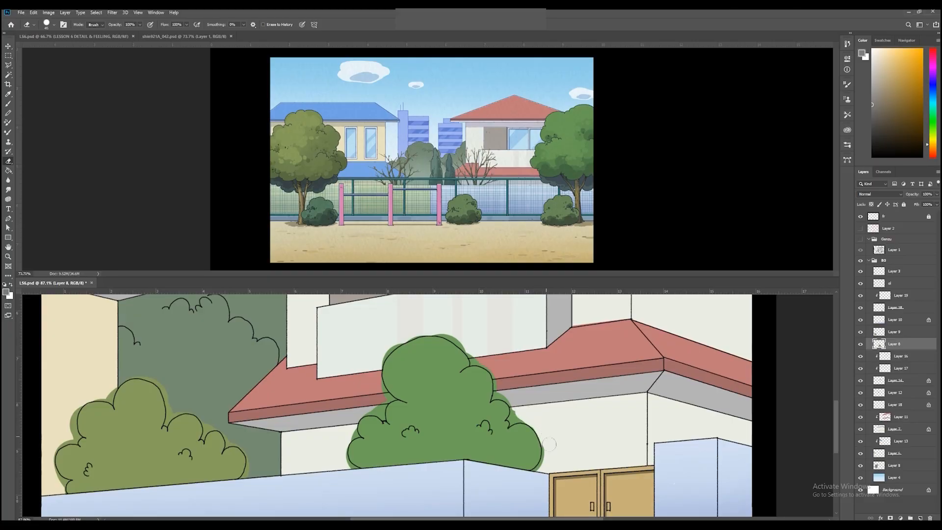
pyautogui.moveTo(531, 413)
pyautogui.mouseDown()
pyautogui.moveTo(550, 425)
pyautogui.moveTo(540, 422)
pyautogui.mouseUp()
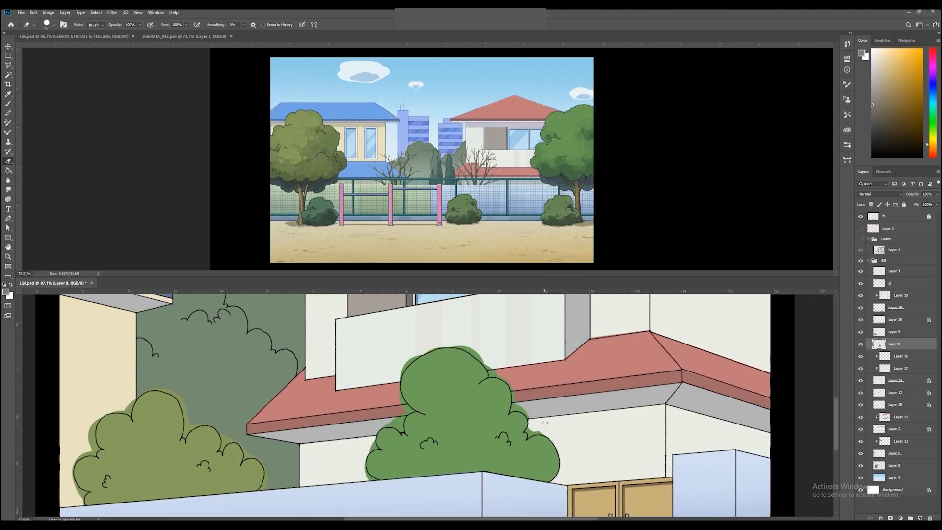
pyautogui.press('l')
pyautogui.moveTo(570, 451); pyautogui.dragTo(546, 438)
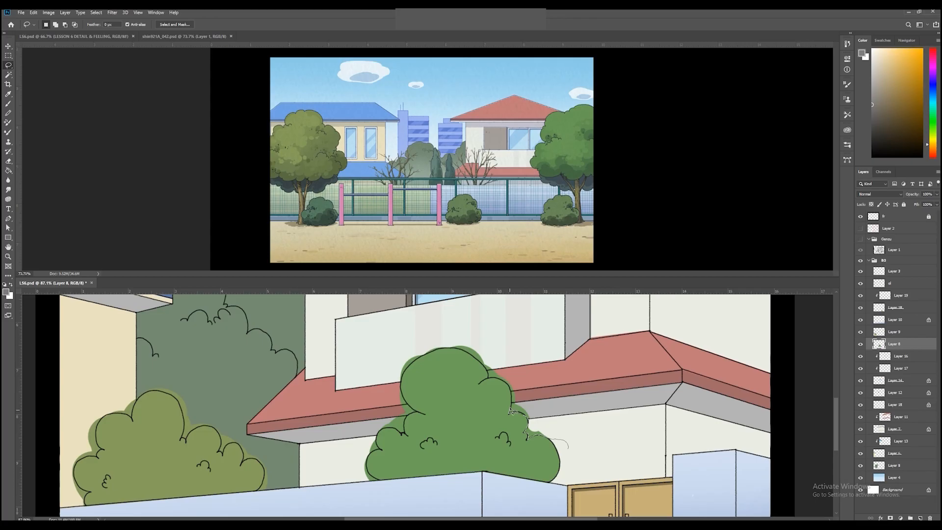
pyautogui.moveTo(510, 391)
pyautogui.mouseDown()
pyautogui.moveTo(509, 374)
pyautogui.moveTo(584, 393)
pyautogui.mouseUp()
pyautogui.press('Delete')
pyautogui.hotkey('ctrl', 'd')
# - Sample the bush's green and erase the remaining overspill around its upper right, top and left outline
pyautogui.moveTo(527, 410)
pyautogui.mouseDown()
pyautogui.moveTo(580, 445)
pyautogui.moveTo(575, 423)
pyautogui.mouseUp()
pyautogui.keyDown('alt'); pyautogui.click(587, 412); pyautogui.keyUp('alt')
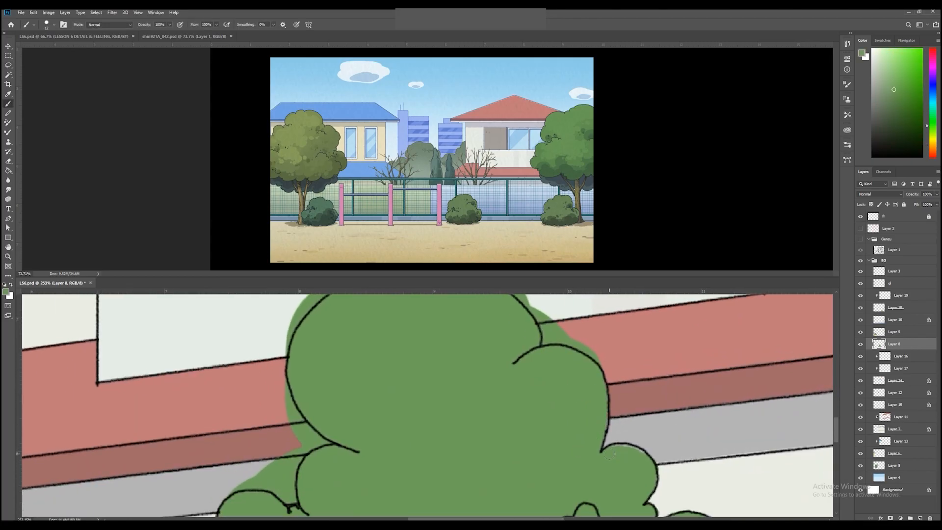
pyautogui.moveTo(586, 396); pyautogui.dragTo(612, 491)
pyautogui.press('e')
pyautogui.moveTo(568, 395); pyautogui.dragTo(573, 396)
pyautogui.moveTo(572, 413)
pyautogui.mouseDown()
pyautogui.moveTo(560, 395)
pyautogui.moveTo(592, 427)
pyautogui.mouseUp()
pyautogui.moveTo(461, 343)
pyautogui.mouseDown()
pyautogui.moveTo(554, 382)
pyautogui.moveTo(525, 366)
pyautogui.moveTo(580, 417)
pyautogui.mouseUp()
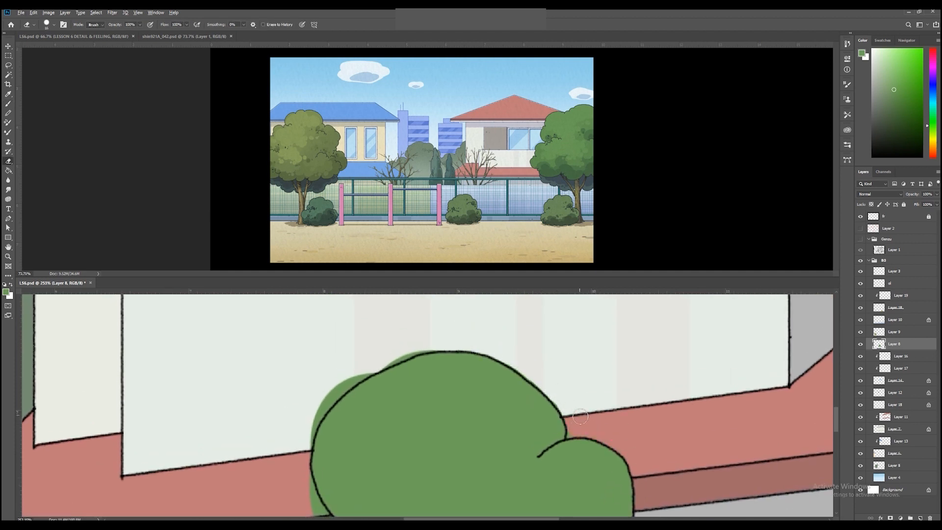
pyautogui.moveTo(426, 344)
pyautogui.mouseDown()
pyautogui.moveTo(579, 323)
pyautogui.moveTo(457, 402)
pyautogui.moveTo(461, 419)
pyautogui.moveTo(435, 372)
pyautogui.mouseUp()
pyautogui.moveTo(429, 380)
pyautogui.mouseDown()
pyautogui.moveTo(456, 442)
pyautogui.moveTo(474, 445)
pyautogui.mouseUp()
pyautogui.moveTo(461, 461)
pyautogui.mouseDown()
pyautogui.moveTo(469, 414)
pyautogui.moveTo(402, 453)
pyautogui.mouseUp()
pyautogui.moveTo(435, 399); pyautogui.dragTo(433, 478)
# - Paint green into the gaps along the green bush's left lobes and tidy the edge to the outline
pyautogui.press('b')
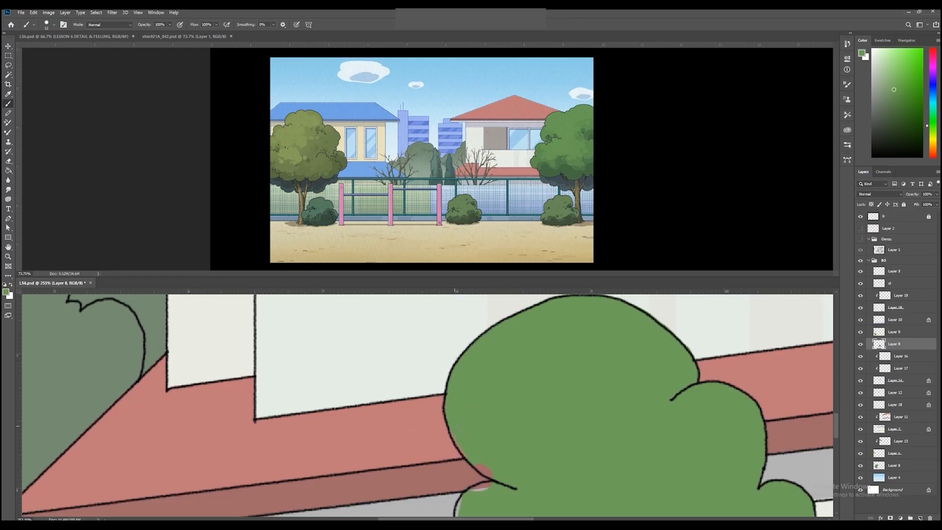
pyautogui.moveTo(477, 458)
pyautogui.mouseDown()
pyautogui.moveTo(487, 473)
pyautogui.moveTo(514, 338)
pyautogui.moveTo(501, 392)
pyautogui.moveTo(547, 338)
pyautogui.mouseUp()
pyautogui.moveTo(523, 385)
pyautogui.mouseDown()
pyautogui.moveTo(507, 372)
pyautogui.moveTo(480, 371)
pyautogui.mouseUp()
pyautogui.moveTo(466, 421)
pyautogui.mouseDown()
pyautogui.moveTo(525, 345)
pyautogui.moveTo(495, 355)
pyautogui.moveTo(472, 422)
pyautogui.moveTo(510, 442)
pyautogui.mouseUp()
pyautogui.press('e')
pyautogui.press('b')
pyautogui.scroll(2, 510, 442)
pyautogui.moveTo(484, 406); pyautogui.dragTo(467, 421)
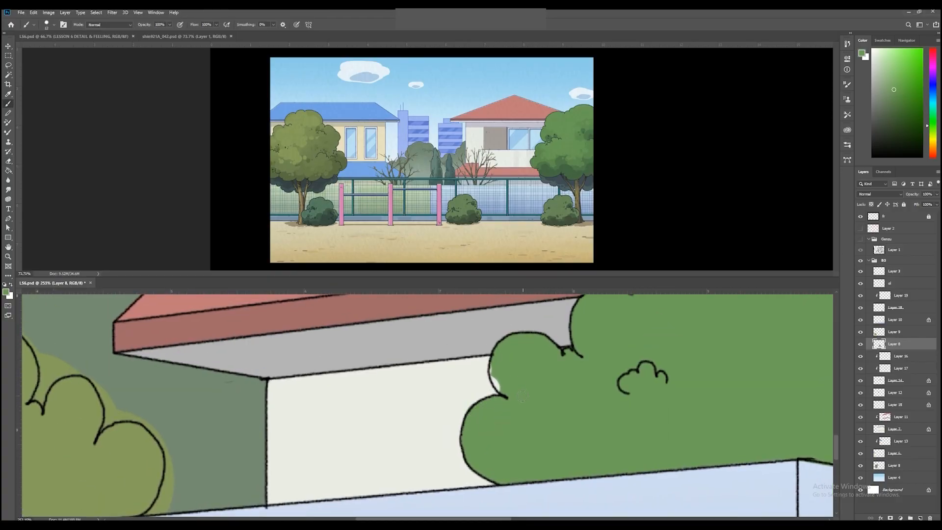
pyautogui.moveTo(491, 367); pyautogui.dragTo(495, 385)
pyautogui.moveTo(432, 431)
pyautogui.mouseDown()
pyautogui.moveTo(338, 434)
pyautogui.moveTo(466, 432)
pyautogui.mouseUp()
# - Select the olive bush layer and erase the colour overspill all around its outline
pyautogui.moveTo(275, 471)
pyautogui.mouseDown()
pyautogui.moveTo(490, 412)
pyautogui.moveTo(491, 436)
pyautogui.mouseUp()
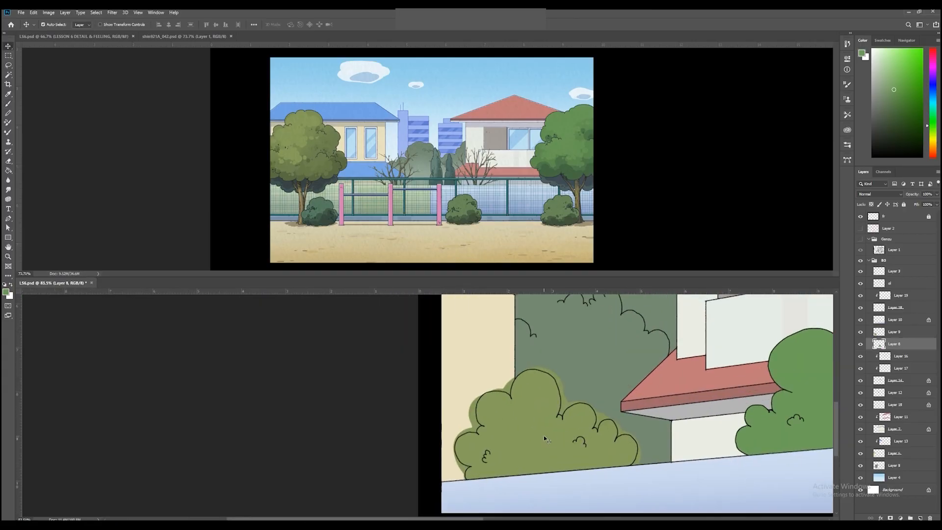
pyautogui.keyDown('ctrl'); pyautogui.click(543, 438); pyautogui.keyUp('ctrl')
pyautogui.moveTo(547, 432); pyautogui.dragTo(571, 403)
pyautogui.press('e')
pyautogui.moveTo(640, 414)
pyautogui.mouseDown()
pyautogui.moveTo(686, 434)
pyautogui.moveTo(685, 483)
pyautogui.mouseUp()
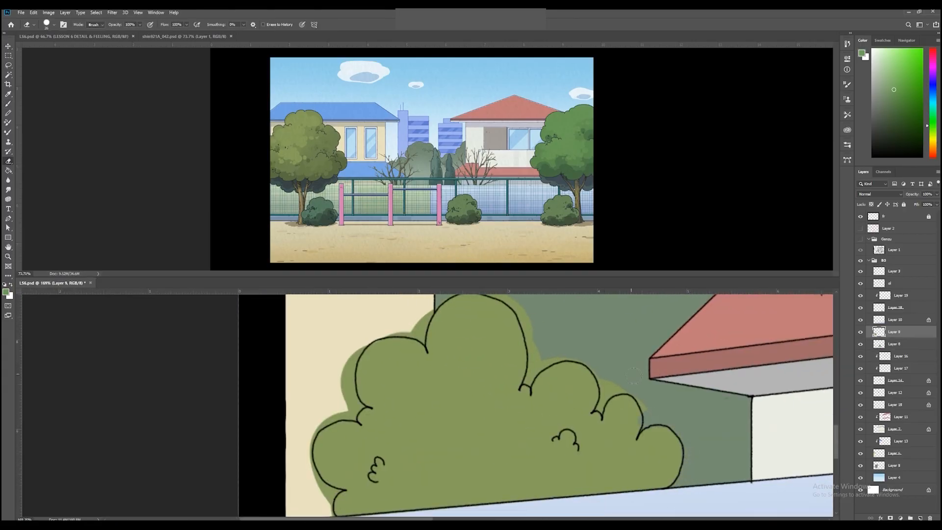
pyautogui.moveTo(624, 385); pyautogui.dragTo(600, 405)
pyautogui.moveTo(600, 354)
pyautogui.mouseDown()
pyautogui.moveTo(643, 350)
pyautogui.moveTo(575, 378)
pyautogui.mouseUp()
pyautogui.moveTo(580, 346)
pyautogui.mouseDown()
pyautogui.moveTo(585, 387)
pyautogui.moveTo(543, 329)
pyautogui.moveTo(507, 328)
pyautogui.moveTo(391, 403)
pyautogui.mouseUp()
pyautogui.moveTo(386, 420); pyautogui.dragTo(398, 385)
pyautogui.moveTo(411, 366)
pyautogui.mouseDown()
pyautogui.moveTo(414, 411)
pyautogui.moveTo(365, 445)
pyautogui.moveTo(363, 425)
pyautogui.mouseUp()
pyautogui.moveTo(367, 407); pyautogui.dragTo(394, 469)
pyautogui.moveTo(439, 447)
pyautogui.mouseDown()
pyautogui.moveTo(454, 451)
pyautogui.moveTo(426, 444)
pyautogui.moveTo(481, 436)
pyautogui.mouseUp()
# - Sample the bush's olive and paint it into the gaps inside the left and upper lobes
pyautogui.press('b')
pyautogui.keyDown('alt'); pyautogui.click(474, 433); pyautogui.keyUp('alt')
pyautogui.moveTo(453, 434); pyautogui.dragTo(446, 463)
pyautogui.moveTo(469, 392); pyautogui.dragTo(482, 443)
pyautogui.moveTo(457, 450); pyautogui.dragTo(439, 441)
pyautogui.scroll(2, 444, 415)
pyautogui.scroll(2, 489, 398)
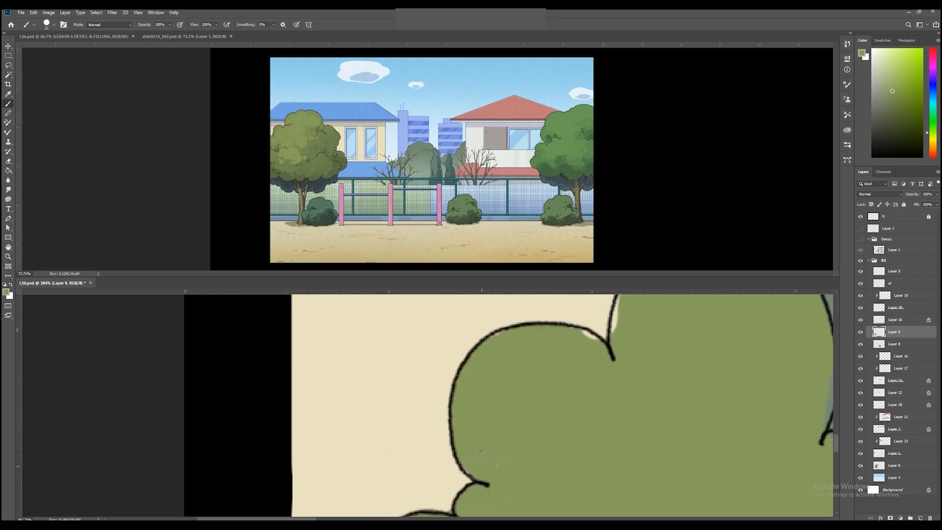
pyautogui.moveTo(589, 348)
pyautogui.mouseDown()
pyautogui.moveTo(528, 420)
pyautogui.moveTo(486, 452)
pyautogui.mouseUp()
pyautogui.moveTo(532, 405); pyautogui.dragTo(524, 434)
pyautogui.moveTo(633, 354); pyautogui.dragTo(586, 353)
pyautogui.moveTo(611, 402); pyautogui.dragTo(420, 289)
# - Fill the remaining gaps inside the olive bush's right lobes with olive
pyautogui.moveTo(533, 371); pyautogui.dragTo(528, 411)
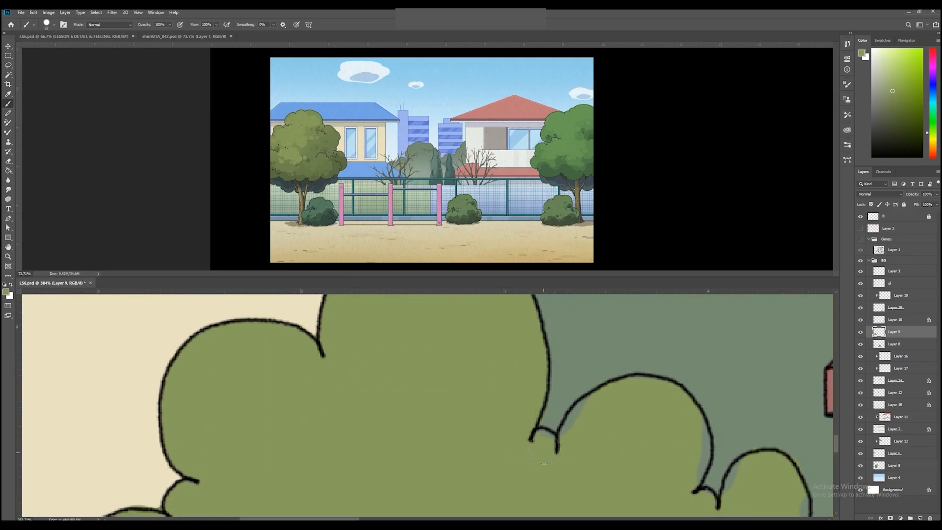
pyautogui.moveTo(576, 439); pyautogui.dragTo(595, 411)
pyautogui.scroll(-2, 636, 421)
pyautogui.scroll(-2, 515, 399)
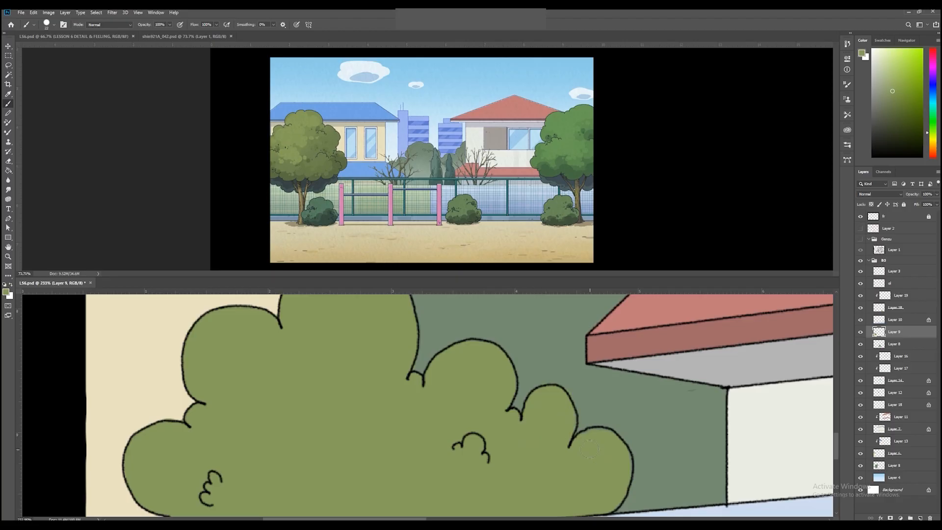
pyautogui.moveTo(605, 442); pyautogui.dragTo(580, 463)
pyautogui.moveTo(611, 409); pyautogui.dragTo(540, 414)
# - Unlock Layer 7, select the area beneath the eaves beside the main house's corner, erase the overspill there and deselect
pyautogui.moveTo(660, 372); pyautogui.dragTo(561, 430)
pyautogui.scroll(5, 562, 429)
pyautogui.press('v')
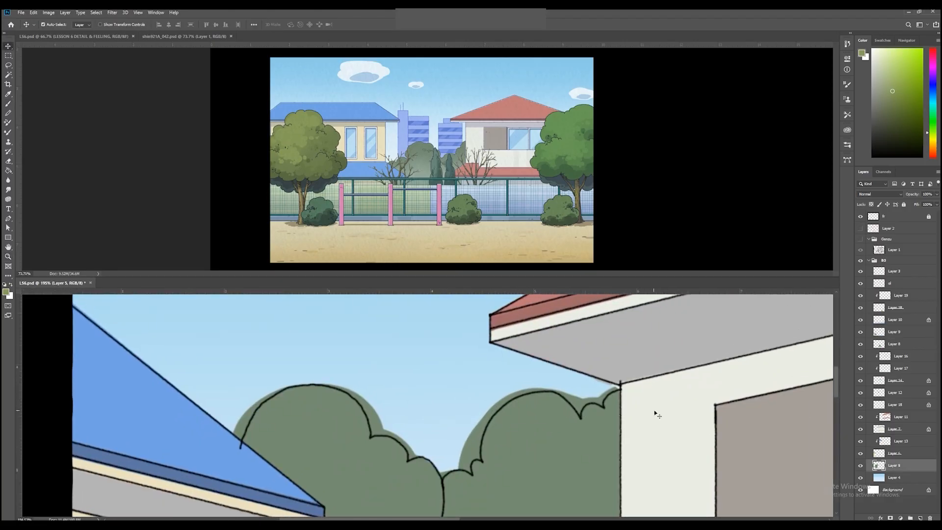
pyautogui.click(931, 431)
pyautogui.press('l')
pyautogui.click(560, 367)
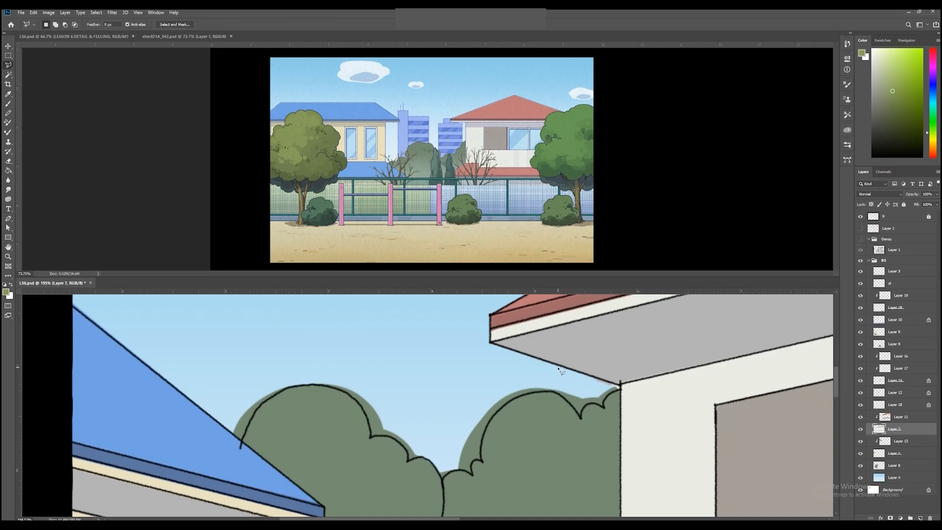
pyautogui.click(623, 386)
pyautogui.click(622, 420)
pyautogui.doubleClick(570, 427)
pyautogui.press('e')
pyautogui.moveTo(615, 392)
pyautogui.mouseDown()
pyautogui.moveTo(589, 386)
pyautogui.moveTo(594, 407)
pyautogui.moveTo(640, 380)
pyautogui.mouseUp()
pyautogui.hotkey('ctrl', 'd')
# - Select the background trees layer and erase the grey-green overspill above the tree outlines
pyautogui.keyDown('ctrl'); pyautogui.click(587, 458); pyautogui.keyUp('ctrl')
pyautogui.moveTo(633, 388); pyautogui.dragTo(692, 363)
pyautogui.moveTo(628, 355)
pyautogui.mouseDown()
pyautogui.moveTo(598, 365)
pyautogui.moveTo(551, 439)
pyautogui.moveTo(500, 421)
pyautogui.mouseUp()
pyautogui.moveTo(498, 397)
pyautogui.mouseDown()
pyautogui.moveTo(558, 406)
pyautogui.moveTo(524, 408)
pyautogui.moveTo(513, 380)
pyautogui.moveTo(417, 367)
pyautogui.moveTo(388, 425)
pyautogui.mouseUp()
pyautogui.keyDown('ctrl'); pyautogui.click(486, 374); pyautogui.keyUp('ctrl')
pyautogui.moveTo(534, 440); pyautogui.dragTo(452, 421)
# - Sample the background trees' grey-green and paint it into the gaps beneath their outlines
pyautogui.keyDown('ctrl'); pyautogui.click(447, 444); pyautogui.keyUp('ctrl')
pyautogui.press('b')
pyautogui.keyDown('alt'); pyautogui.click(444, 443); pyautogui.keyUp('alt')
pyautogui.keyDown('alt'); pyautogui.moveTo(492, 451); pyautogui.dragTo(501, 451); pyautogui.keyUp('alt')
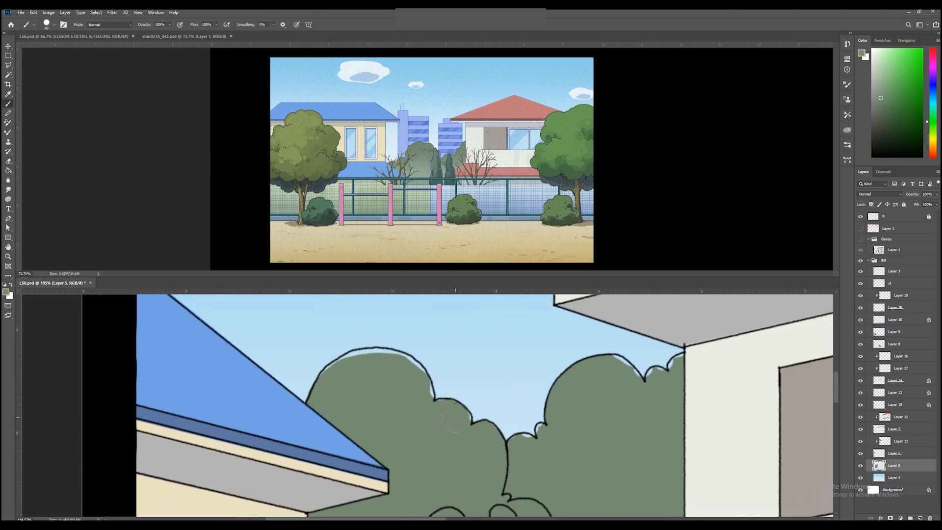
pyautogui.moveTo(414, 382)
pyautogui.mouseDown()
pyautogui.moveTo(387, 354)
pyautogui.moveTo(366, 350)
pyautogui.moveTo(321, 375)
pyautogui.mouseUp()
pyautogui.moveTo(619, 398); pyautogui.dragTo(510, 386)
pyautogui.keyDown('alt'); pyautogui.moveTo(555, 367); pyautogui.dragTo(544, 368); pyautogui.keyUp('alt')
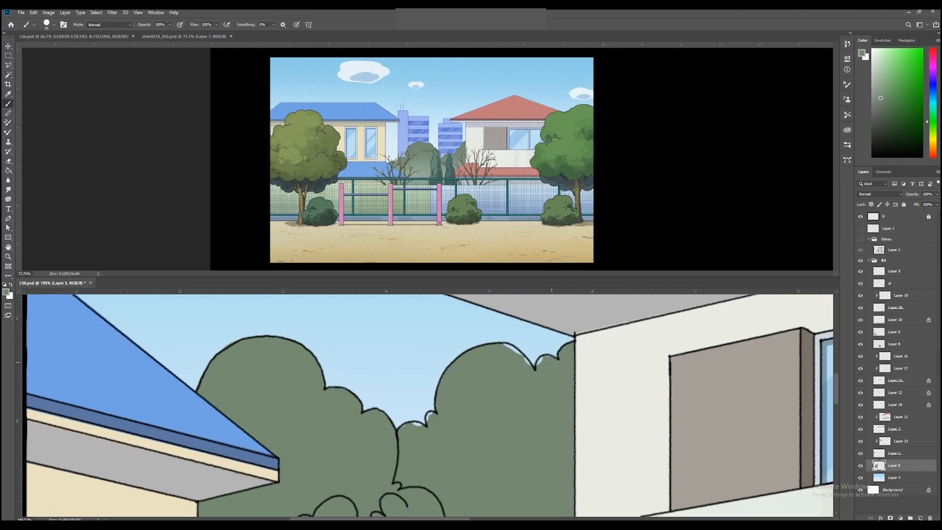
pyautogui.moveTo(509, 354); pyautogui.dragTo(517, 361)
# - Select the outline layer at the main house's corner and save the document
pyautogui.keyDown('ctrl'); pyautogui.click(575, 389); pyautogui.keyUp('ctrl')
pyautogui.press('e')
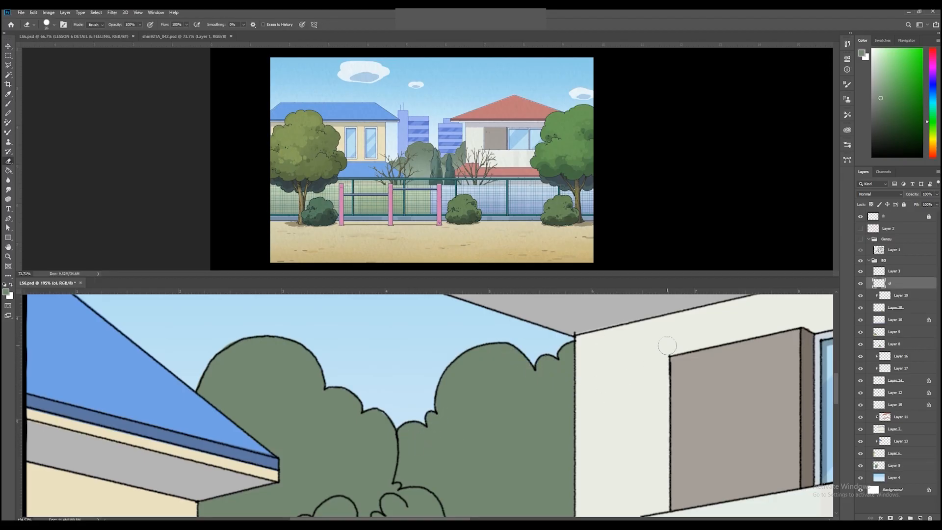
pyautogui.press('z')
pyautogui.moveTo(608, 342); pyautogui.dragTo(519, 400)
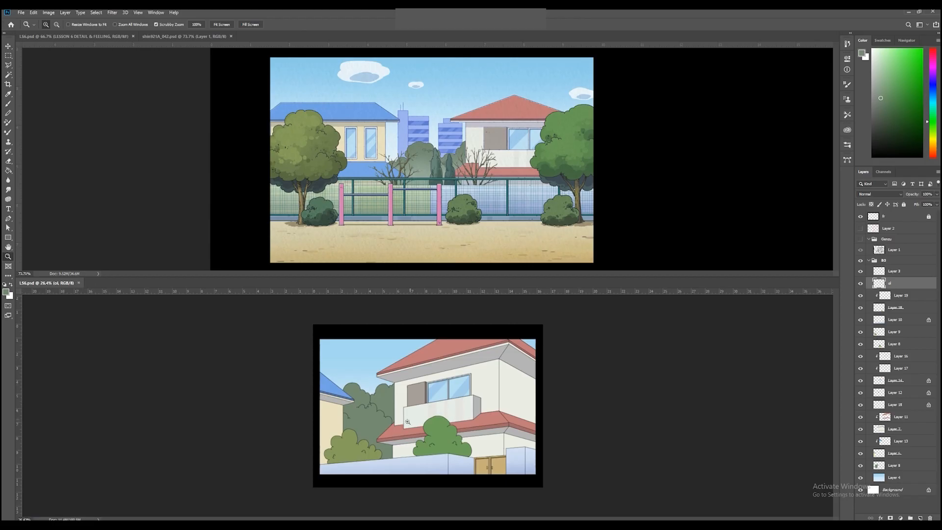
# - Select the green bush layer and lock its transparent pixels
pyautogui.moveTo(425, 415); pyautogui.dragTo(472, 436)
pyautogui.keyDown('ctrl'); pyautogui.click(459, 450); pyautogui.keyUp('ctrl')
pyautogui.click(871, 204)
pyautogui.press('z')
pyautogui.moveTo(497, 467); pyautogui.dragTo(535, 456)
pyautogui.moveTo(506, 448); pyautogui.dragTo(561, 449)
pyautogui.moveTo(562, 449); pyautogui.dragTo(522, 444)
# - Sample a darker green from the reference tree and shade the bush's lower part with a large soft brush
pyautogui.press('b')
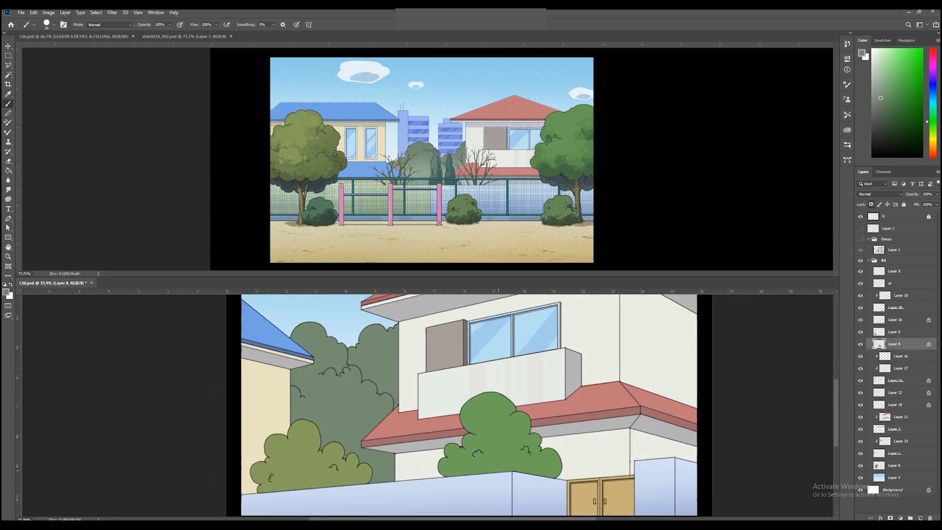
pyautogui.keyDown('alt'); pyautogui.click(534, 162); pyautogui.keyUp('alt')
pyautogui.rightClick(529, 402)
pyautogui.click(579, 402)
pyautogui.moveTo(534, 500)
pyautogui.mouseDown()
pyautogui.moveTo(458, 497)
pyautogui.moveTo(503, 515)
pyautogui.mouseUp()
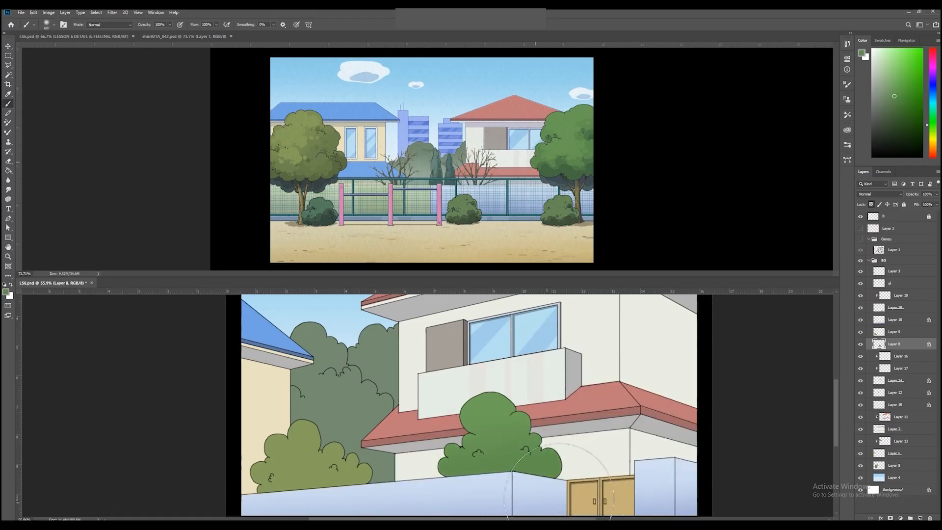
# - Add a layer clipped to the green bush and choose a smaller hard brush preset
pyautogui.click(921, 518)
pyautogui.keyDown('alt'); pyautogui.click(883, 350); pyautogui.keyUp('alt')
pyautogui.moveTo(510, 457)
pyautogui.mouseDown()
pyautogui.moveTo(529, 448)
pyautogui.moveTo(480, 432)
pyautogui.moveTo(463, 453)
pyautogui.moveTo(438, 456)
pyautogui.mouseUp()
pyautogui.rightClick(512, 430)
pyautogui.click(563, 402)
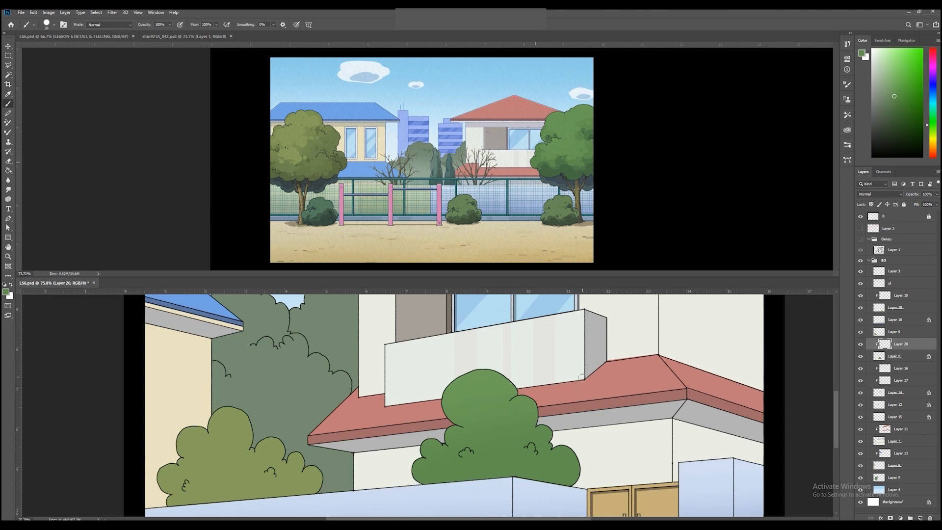
# - Sample a dark green from the reference tree and paint scalloped foliage shadow across the bush's lower half
pyautogui.keyDown('alt'); pyautogui.click(572, 171); pyautogui.keyUp('alt')
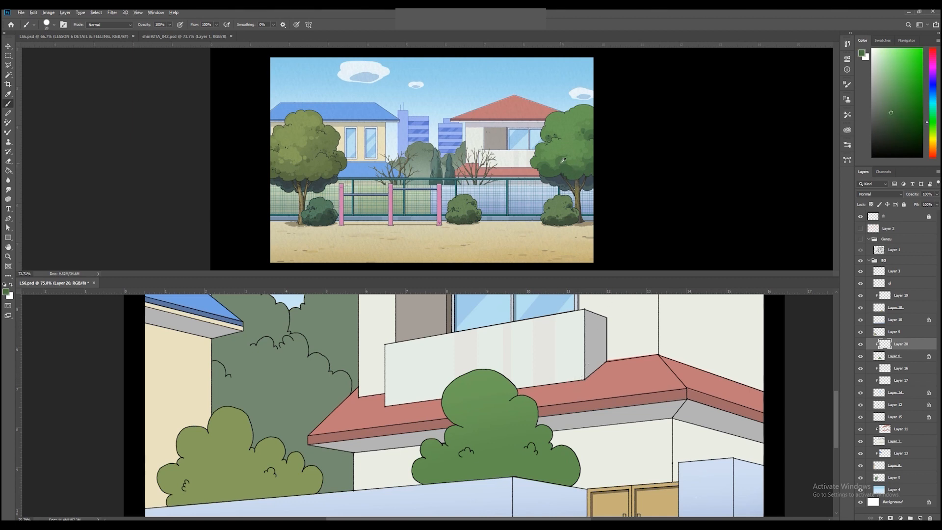
pyautogui.moveTo(551, 460)
pyautogui.mouseDown()
pyautogui.moveTo(565, 479)
pyautogui.moveTo(536, 461)
pyautogui.mouseUp()
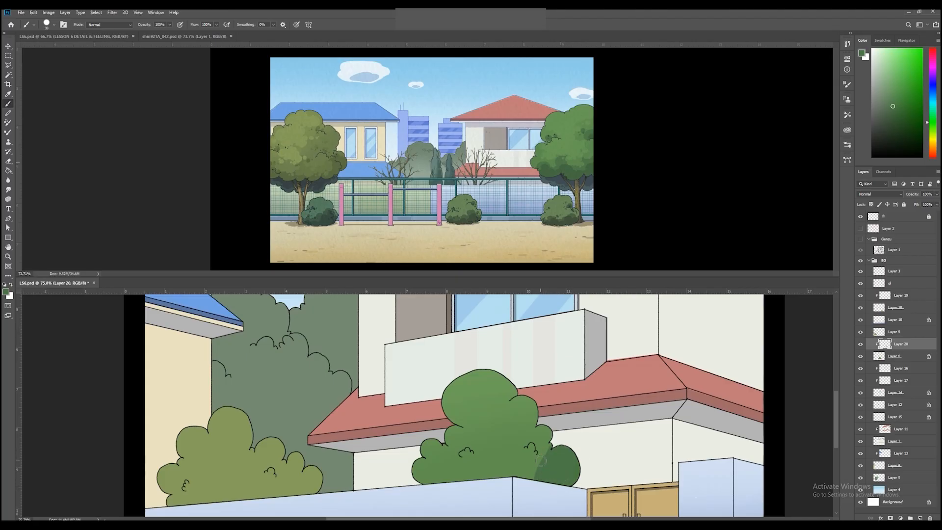
pyautogui.moveTo(548, 458)
pyautogui.mouseDown()
pyautogui.moveTo(417, 472)
pyautogui.moveTo(440, 460)
pyautogui.moveTo(466, 474)
pyautogui.moveTo(512, 449)
pyautogui.moveTo(495, 463)
pyautogui.moveTo(517, 478)
pyautogui.mouseUp()
# - Add another clipped layer, sample a deeper green from the reference tree and paint darker clumps along the bush's base
pyautogui.click(921, 518)
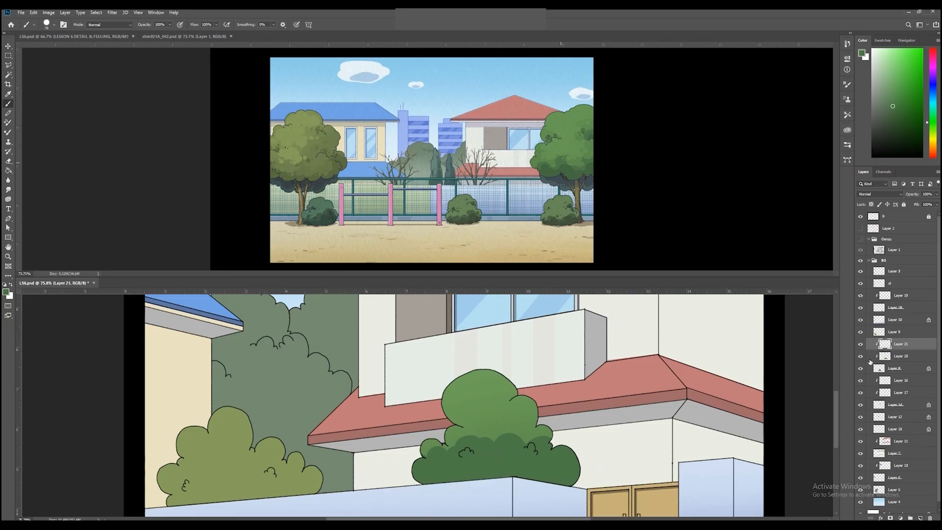
pyautogui.keyDown('alt'); pyautogui.click(572, 173); pyautogui.keyUp('alt')
pyautogui.moveTo(565, 474)
pyautogui.mouseDown()
pyautogui.moveTo(549, 489)
pyautogui.moveTo(576, 472)
pyautogui.moveTo(530, 486)
pyautogui.moveTo(502, 483)
pyautogui.moveTo(500, 468)
pyautogui.moveTo(478, 464)
pyautogui.moveTo(449, 471)
pyautogui.moveTo(440, 488)
pyautogui.mouseUp()
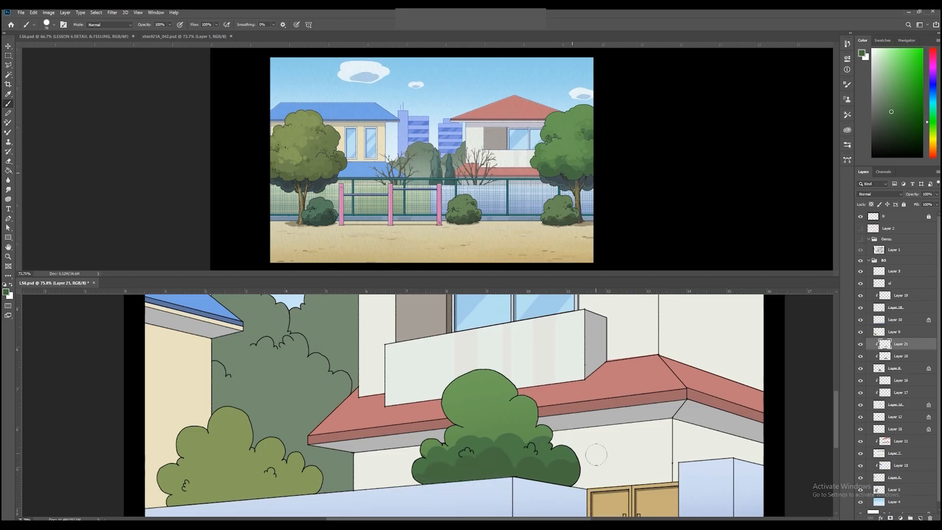
pyautogui.moveTo(520, 456); pyautogui.dragTo(509, 463)
# - Add a third layer clipped to the green bush and sample a light green from the reference tree
pyautogui.click(920, 518)
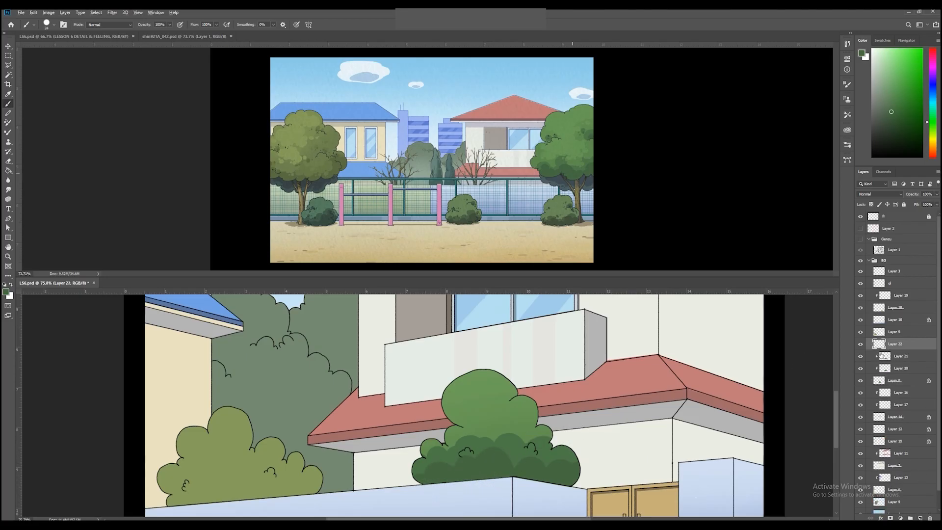
pyautogui.keyDown('alt'); pyautogui.click(593, 154); pyautogui.keyUp('alt')
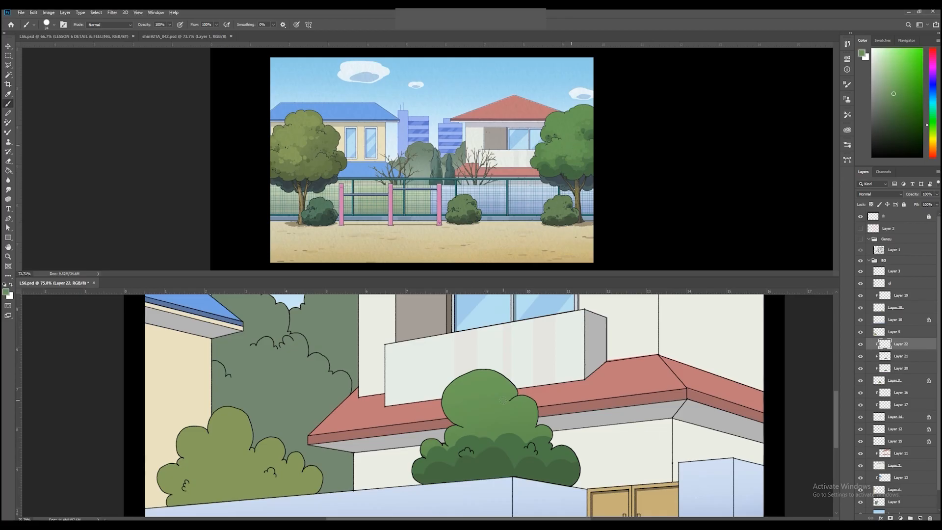
pyautogui.keyDown('alt'); pyautogui.rightClick(497, 422); pyautogui.keyUp('alt')
# - On the bush's base layer, softly blend a light green into the foliage with a large soft brush
pyautogui.click(904, 381)
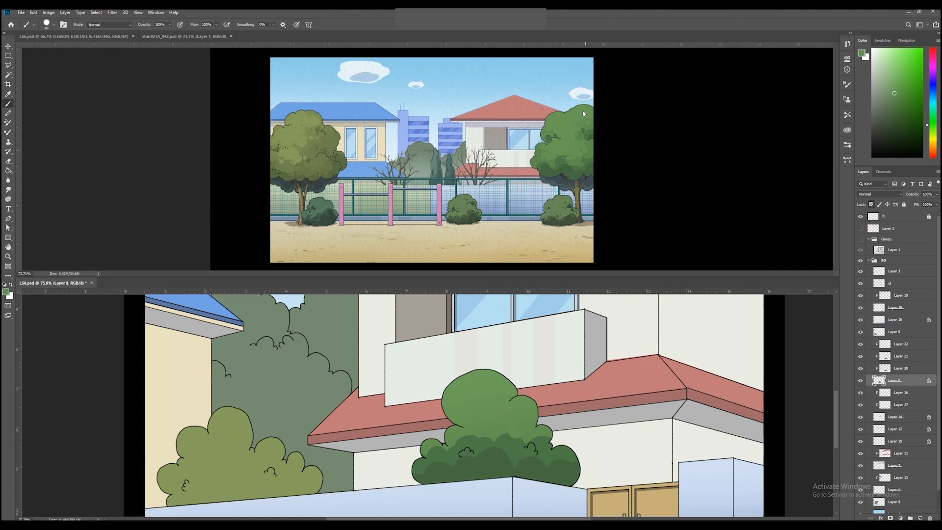
pyautogui.rightClick(553, 437)
pyautogui.click(590, 373)
pyautogui.moveTo(545, 453)
pyautogui.mouseDown()
pyautogui.moveTo(544, 467)
pyautogui.moveTo(570, 457)
pyautogui.mouseUp()
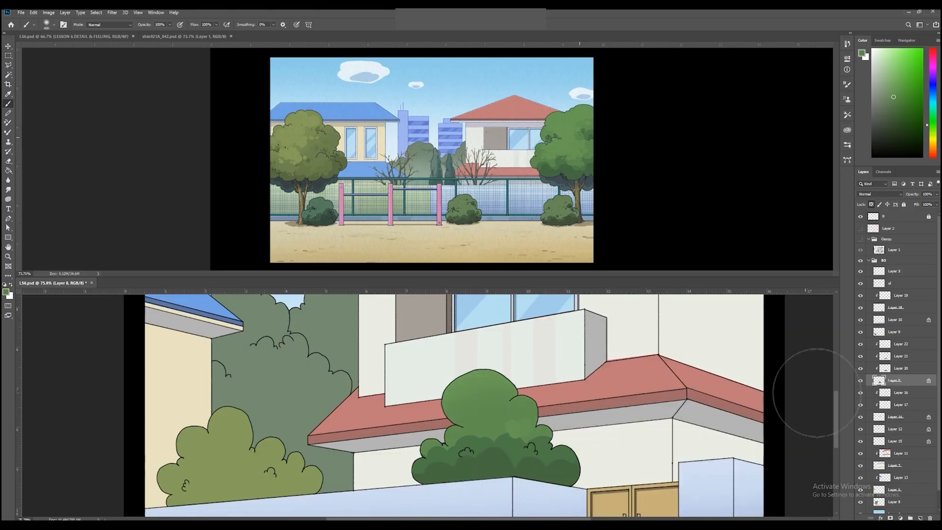
# - Select Layer 22, sample a light green from the reference tree's top and choose a brush preset for the highlights
pyautogui.click(901, 343)
pyautogui.keyDown('alt'); pyautogui.click(574, 116); pyautogui.keyUp('alt')
pyautogui.keyDown('alt'); pyautogui.click(579, 114); pyautogui.keyUp('alt')
pyautogui.keyDown('alt'); pyautogui.rightClick(511, 424); pyautogui.keyUp('alt')
pyautogui.rightClick(504, 440)
pyautogui.doubleClick(631, 401)
# - Paint lighter leaf clumps on the green bush's upper half, adjusting the brush size between strokes
pyautogui.keyDown('alt'); pyautogui.rightClick(472, 440); pyautogui.keyUp('alt')
pyautogui.click(464, 436)
pyautogui.keyDown('alt'); pyautogui.rightClick(475, 431); pyautogui.keyUp('alt')
pyautogui.moveTo(485, 431)
pyautogui.mouseDown()
pyautogui.moveTo(525, 410)
pyautogui.moveTo(521, 420)
pyautogui.moveTo(466, 411)
pyautogui.mouseUp()
pyautogui.keyDown('alt'); pyautogui.rightClick(498, 413); pyautogui.keyUp('alt')
pyautogui.keyDown('alt'); pyautogui.rightClick(483, 409); pyautogui.keyUp('alt')
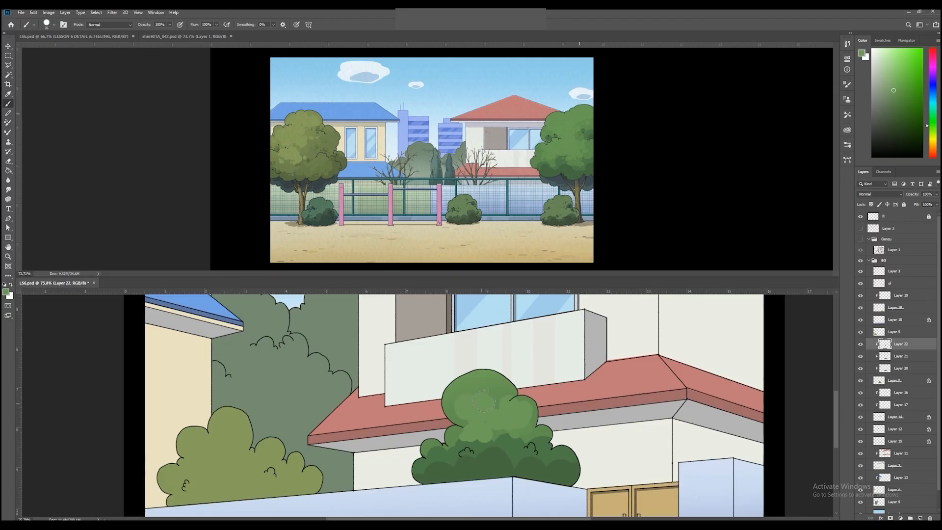
pyautogui.keyDown('alt'); pyautogui.rightClick(502, 387); pyautogui.keyUp('alt')
# - Select Layer 21 and sample a darker green from the green bush for its shaded clumps
pyautogui.hotkey('alt', '[')
pyautogui.hotkey('alt', '[')
pyautogui.click(905, 356)
pyautogui.keyDown('alt'); pyautogui.click(543, 428); pyautogui.keyUp('alt')
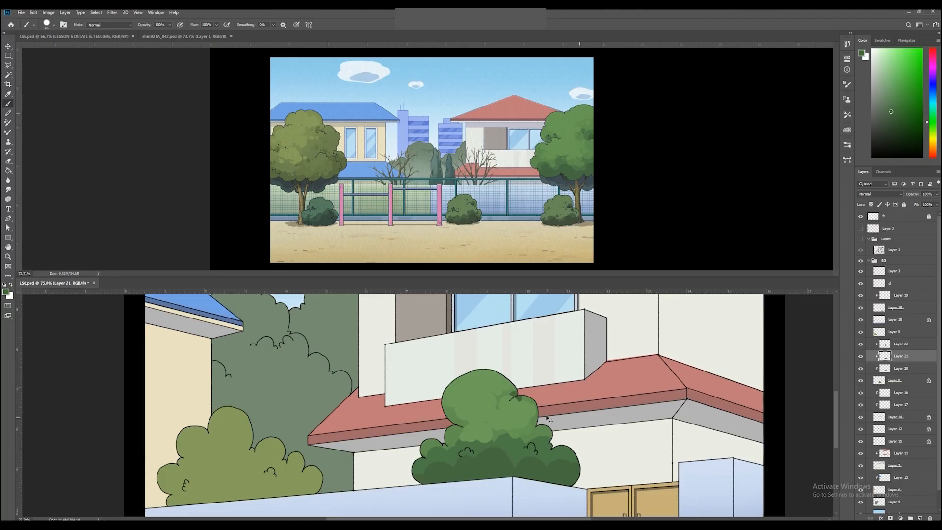
# - On Layer 20, sample a green from the right reference tree and paint over the right lobe of the green bush's top
pyautogui.click(898, 370)
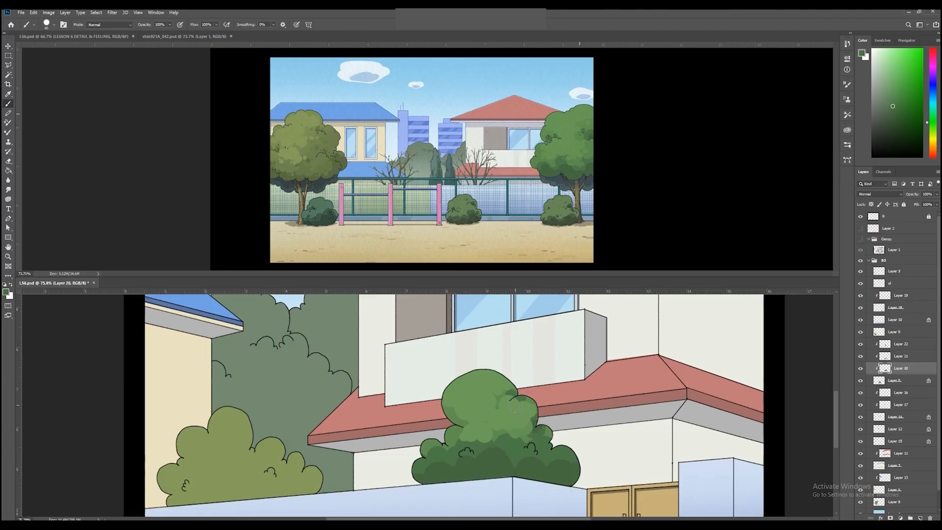
pyautogui.keyDown('alt'); pyautogui.click(587, 132); pyautogui.keyUp('alt')
pyautogui.moveTo(497, 401); pyautogui.dragTo(517, 394)
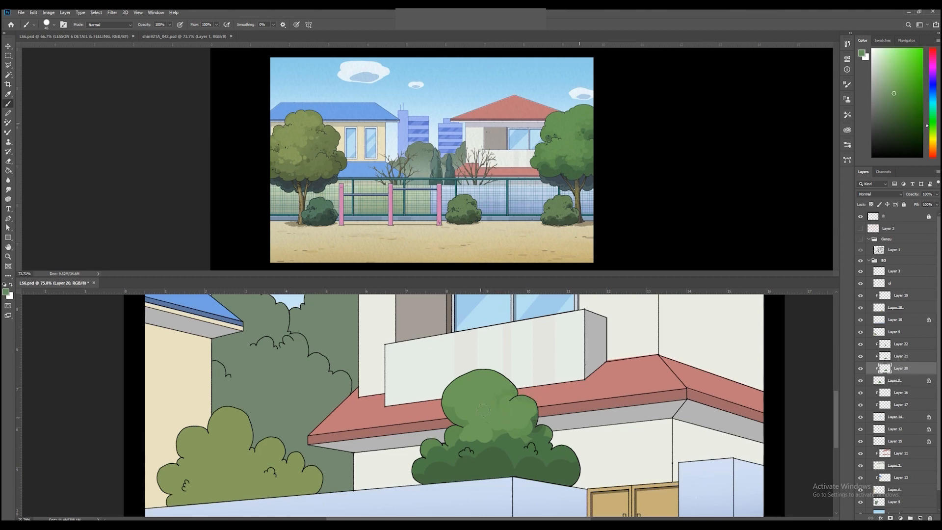
pyautogui.moveTo(500, 425); pyautogui.dragTo(520, 392)
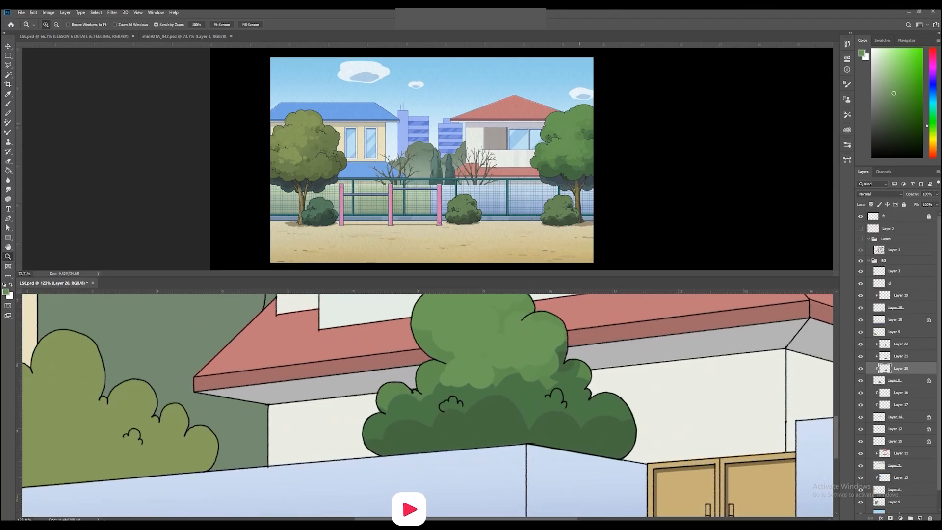
# - Select Layer 21, sample a mid green from the bush and paint leaf clumps where its upper and lower foliage meet
pyautogui.moveTo(585, 389); pyautogui.dragTo(541, 420)
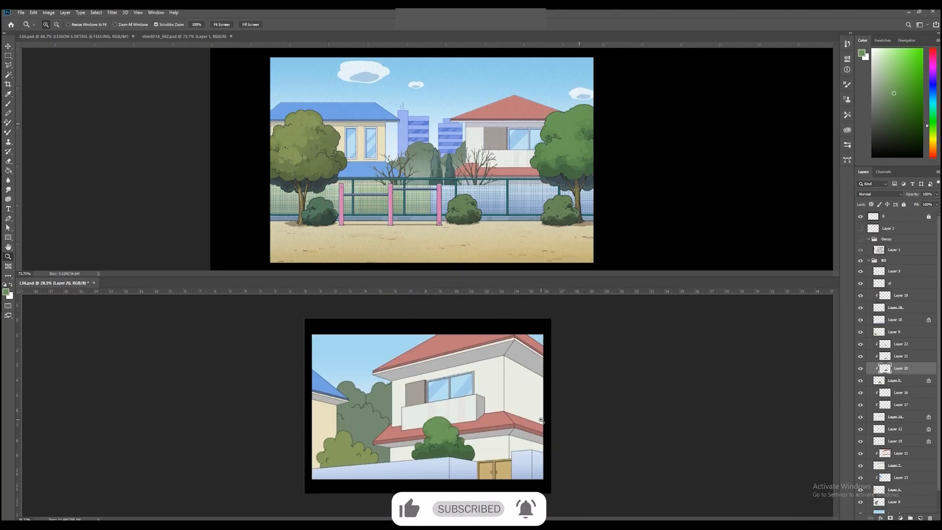
pyautogui.moveTo(469, 444); pyautogui.dragTo(496, 430)
pyautogui.press('v')
pyautogui.click(896, 359)
pyautogui.press('b')
pyautogui.keyDown('alt'); pyautogui.click(510, 403); pyautogui.keyUp('alt')
pyautogui.moveTo(510, 403); pyautogui.dragTo(498, 403)
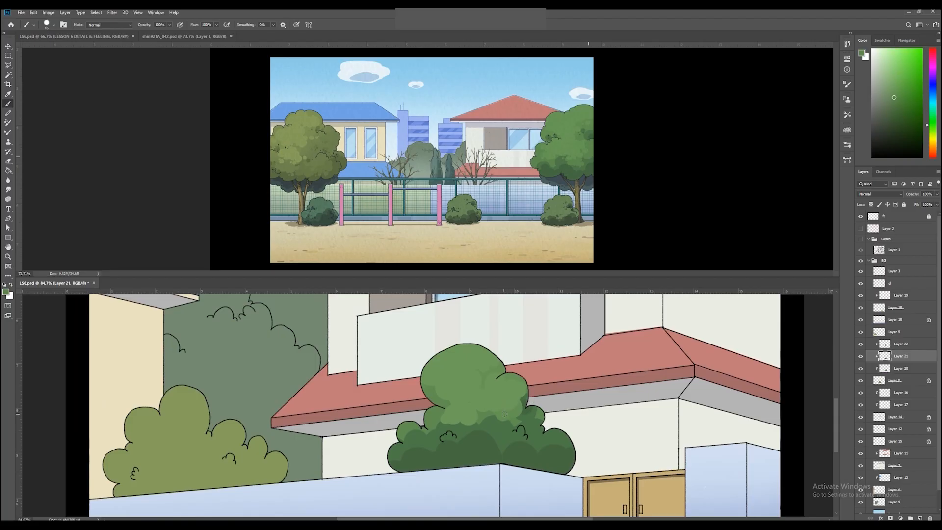
# - Paint larger mid-green clumps across the green bush's lower half with an enlarged brush, and review the whole picture
pyautogui.click(490, 432)
pyautogui.press(']')
pyautogui.press(']')
pyautogui.press(']')
pyautogui.press(']')
pyautogui.moveTo(490, 424)
pyautogui.mouseDown()
pyautogui.moveTo(481, 427)
pyautogui.moveTo(504, 425)
pyautogui.mouseUp()
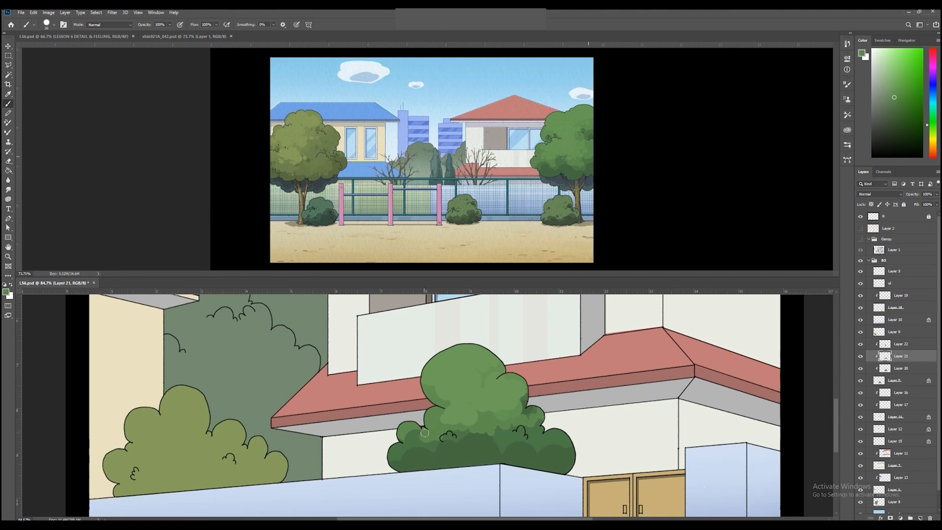
pyautogui.press('e')
pyautogui.press('z')
pyautogui.hotkey('ctrl', '0')
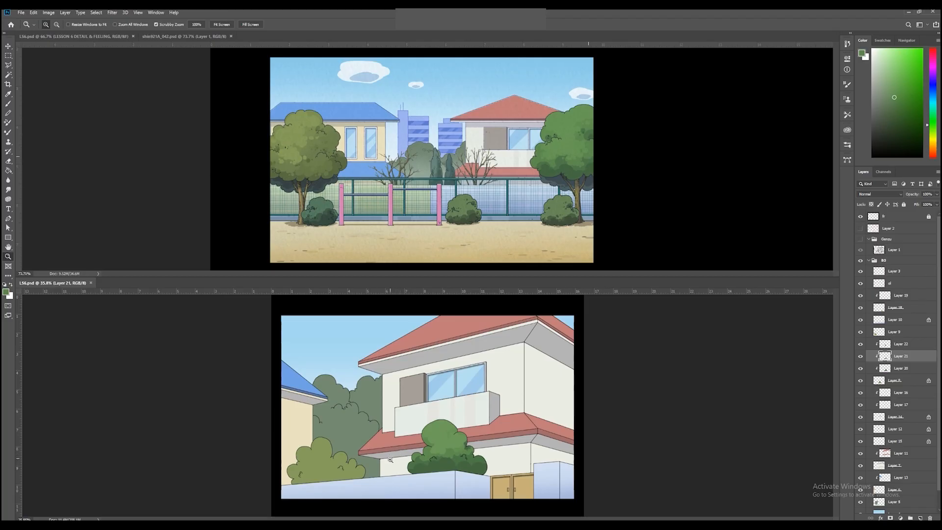
# - Add a new layer clipped to the olive bush's Layer 9 and lock the transparent pixels of Layer 9
pyautogui.press('v')
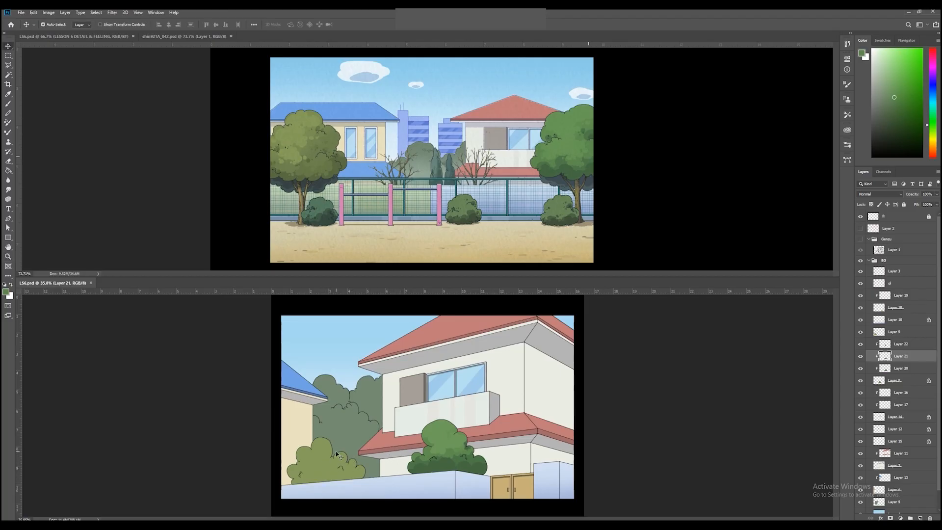
pyautogui.click(324, 475)
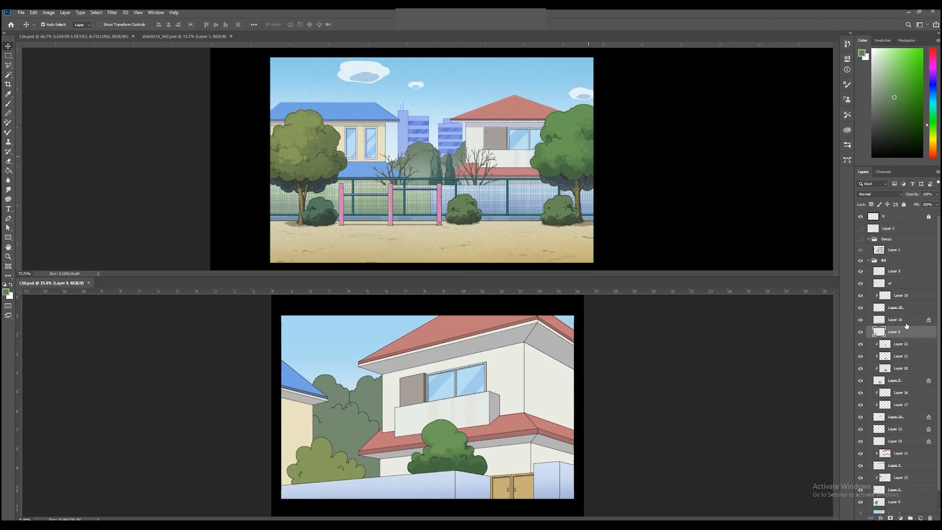
pyautogui.click(920, 518)
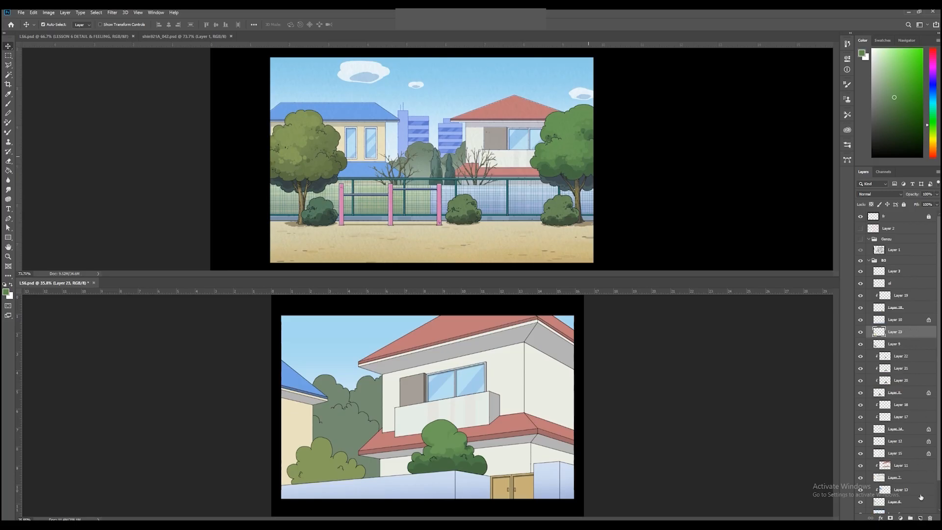
pyautogui.keyDown('alt'); pyautogui.click(885, 337); pyautogui.keyUp('alt')
pyautogui.click(898, 348)
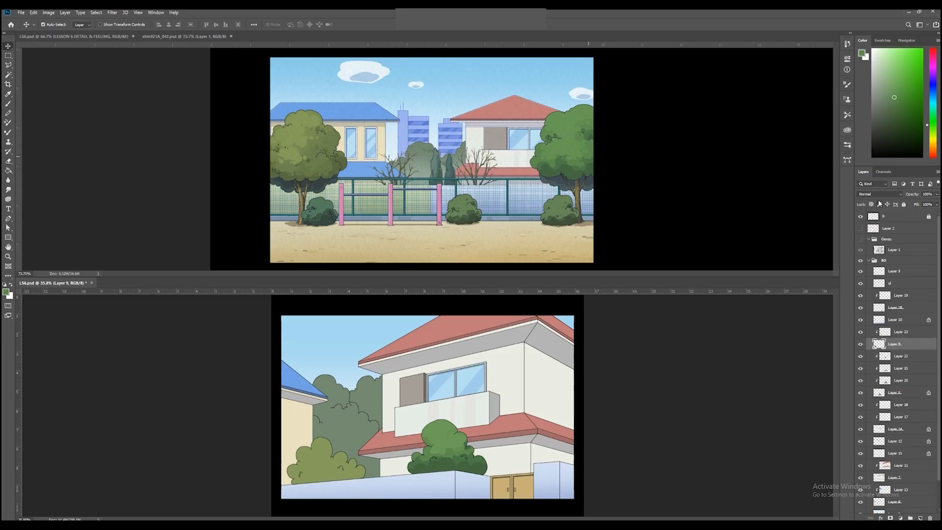
pyautogui.click(872, 204)
# - Sample a light olive from the left reference tree's crown and blend it into the olive bush with a large Soft Round brush
pyautogui.press('b')
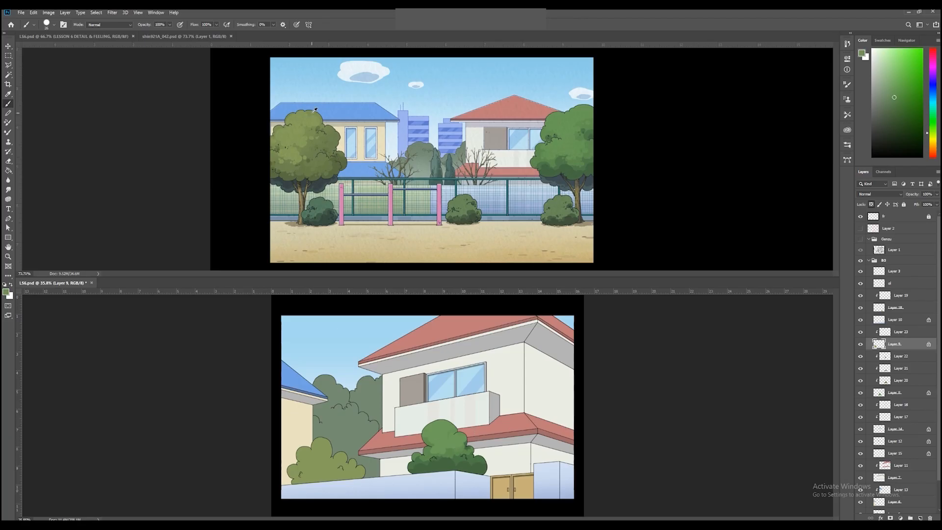
pyautogui.keyDown('alt'); pyautogui.click(335, 132); pyautogui.keyUp('alt')
pyautogui.keyDown('alt'); pyautogui.click(316, 112); pyautogui.keyUp('alt')
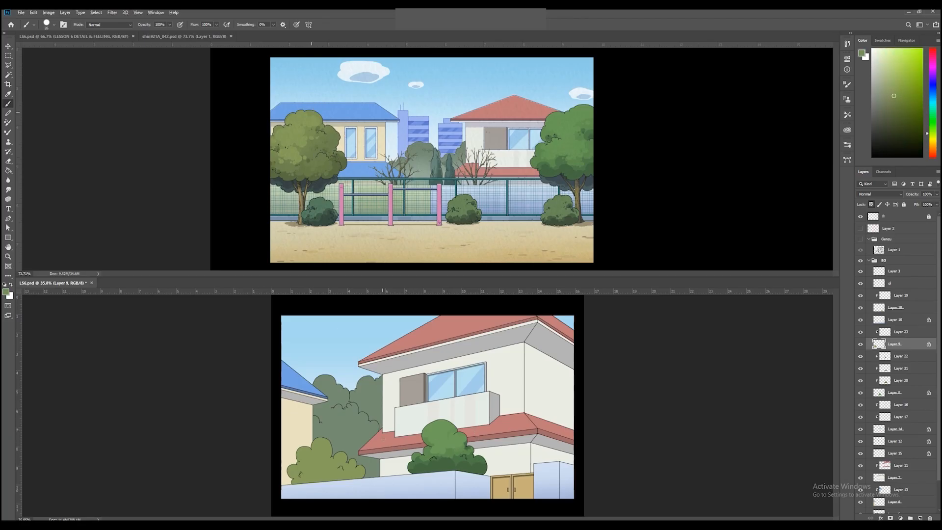
pyautogui.rightClick(377, 484)
pyautogui.doubleClick(436, 404)
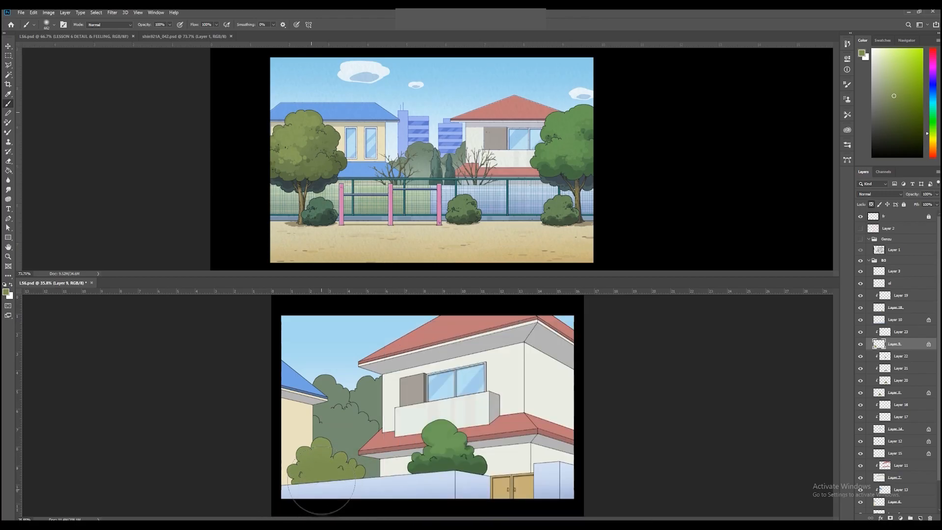
# - On Layer 23, paint darker olive shading along the olive bush's lower half with Hard Round, using a color sampled from the reference tree
pyautogui.click(899, 332)
pyautogui.moveTo(362, 436); pyautogui.dragTo(310, 437)
pyautogui.rightClick(329, 451)
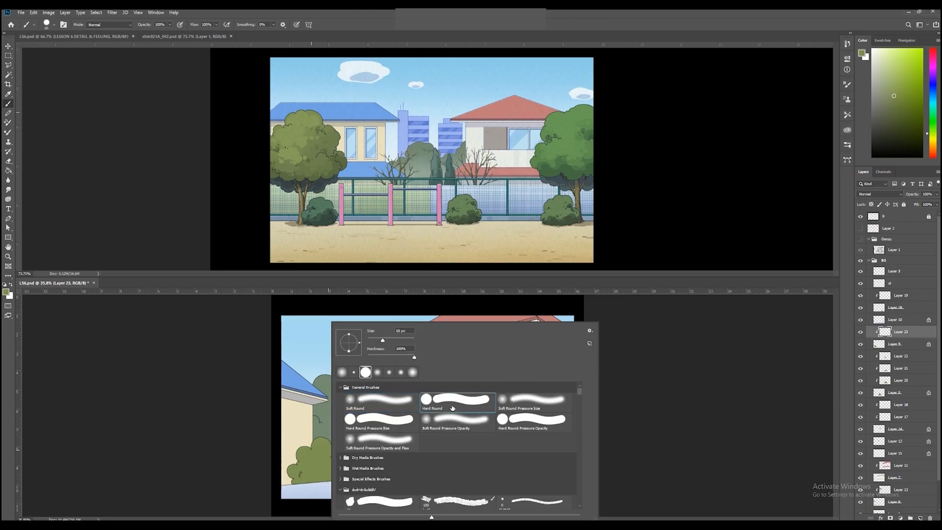
pyautogui.doubleClick(444, 401)
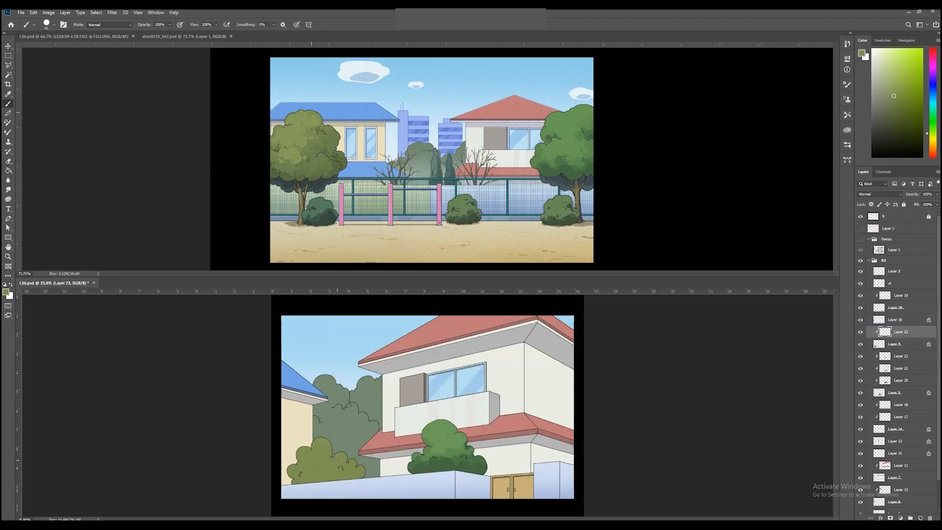
pyautogui.keyDown('alt'); pyautogui.click(305, 168); pyautogui.keyUp('alt')
pyautogui.hotkey('ctrl', 'z')
pyautogui.moveTo(307, 475); pyautogui.dragTo(304, 474)
pyautogui.moveTo(296, 483)
pyautogui.mouseDown()
pyautogui.moveTo(351, 469)
pyautogui.moveTo(358, 477)
pyautogui.moveTo(348, 481)
pyautogui.moveTo(330, 475)
pyautogui.moveTo(355, 482)
pyautogui.moveTo(347, 467)
pyautogui.moveTo(369, 479)
pyautogui.mouseUp()
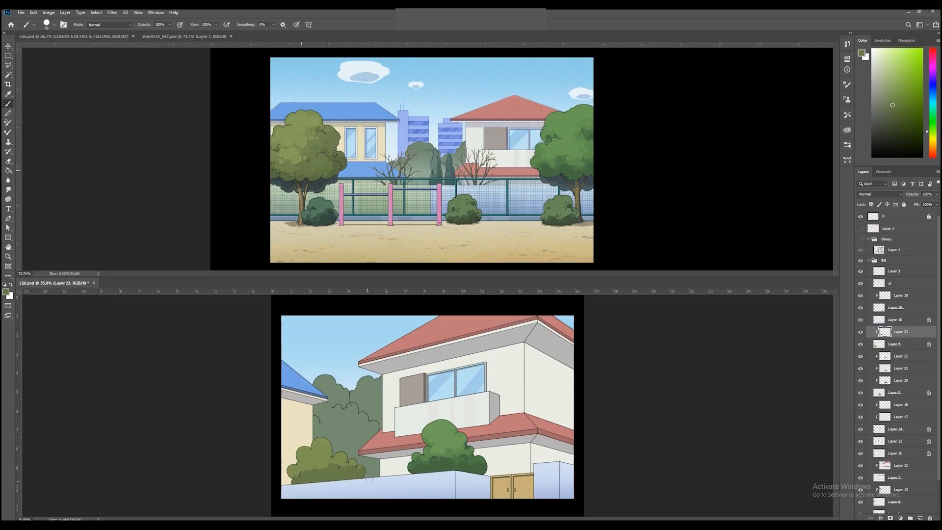
# - Add a second clipped layer, paint deeper olive clumps along the olive bush's base and refine them with the eraser
pyautogui.click(920, 518)
pyautogui.keyDown('alt'); pyautogui.click(335, 168); pyautogui.keyUp('alt')
pyautogui.moveTo(363, 477); pyautogui.dragTo(296, 479)
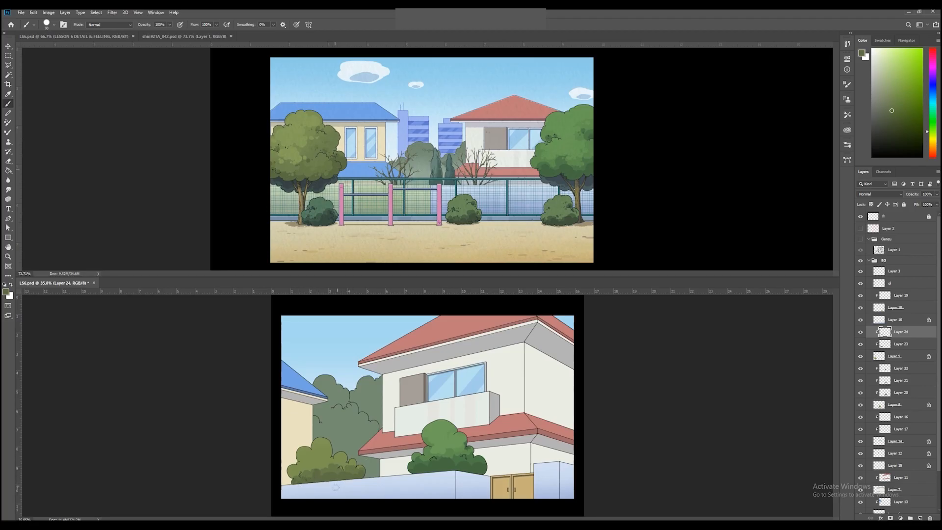
pyautogui.press('e')
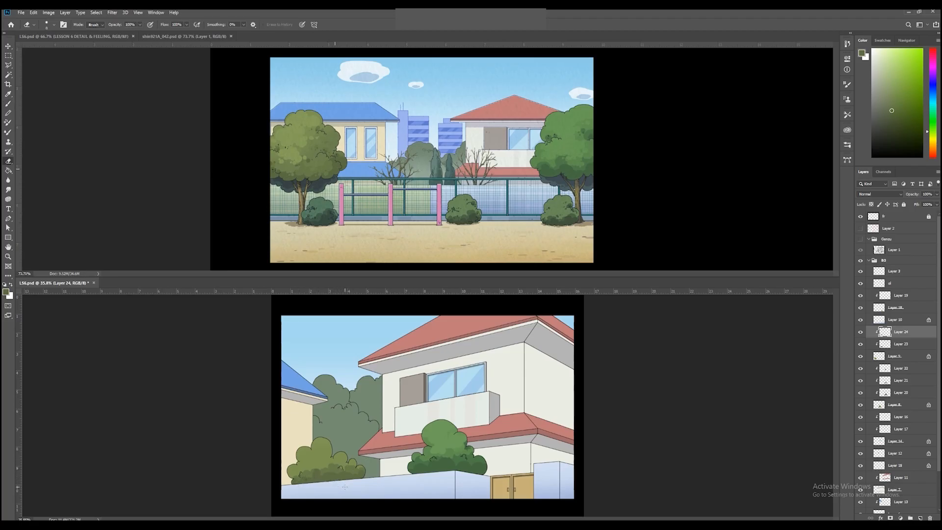
pyautogui.moveTo(337, 475); pyautogui.dragTo(346, 475)
pyautogui.keyDown('alt'); pyautogui.rightClick(338, 479); pyautogui.keyUp('alt')
pyautogui.press('b')
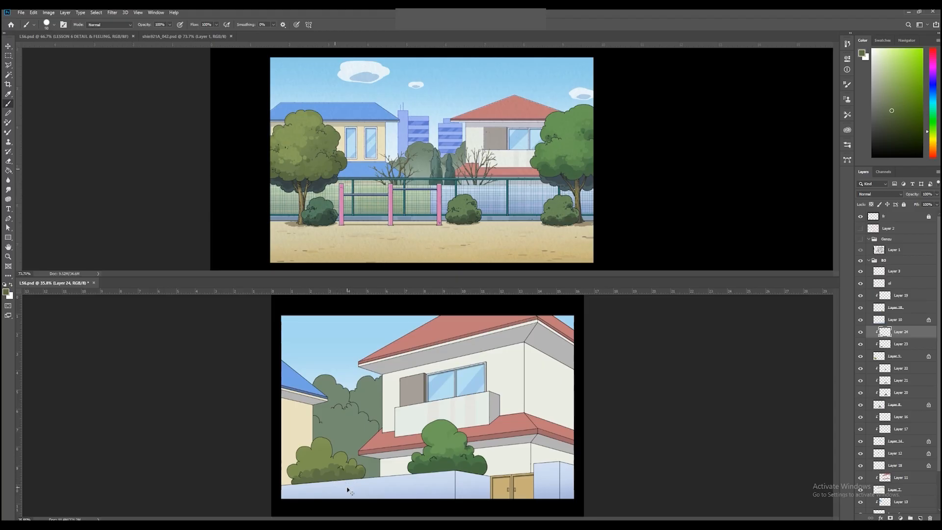
pyautogui.keyDown('alt'); pyautogui.rightClick(347, 487); pyautogui.keyUp('alt')
# - Add a third clipped layer, sample a mid olive from the reference tree and try leaf clumps on the olive bush's upper half
pyautogui.click(919, 518)
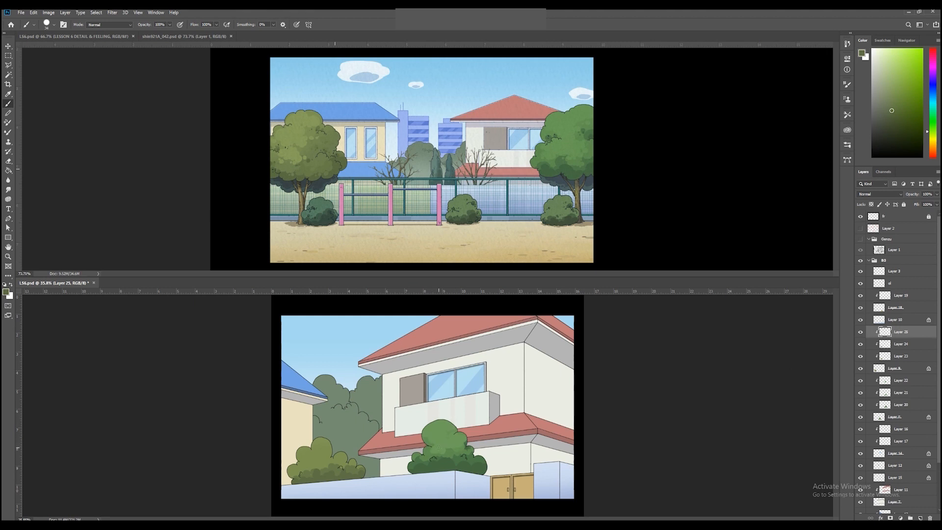
pyautogui.keyDown('alt'); pyautogui.click(326, 156); pyautogui.keyUp('alt')
pyautogui.hotkey('ctrl', 'z')
pyautogui.keyDown('alt'); pyautogui.rightClick(325, 464); pyautogui.keyUp('alt')
pyautogui.click(324, 463)
pyautogui.click(313, 466)
pyautogui.moveTo(317, 464)
pyautogui.mouseDown()
pyautogui.moveTo(292, 470)
pyautogui.moveTo(341, 456)
pyautogui.moveTo(323, 451)
pyautogui.moveTo(304, 460)
pyautogui.moveTo(442, 472)
pyautogui.moveTo(333, 487)
pyautogui.moveTo(308, 467)
pyautogui.mouseUp()
pyautogui.click(294, 468)
pyautogui.click(304, 462)
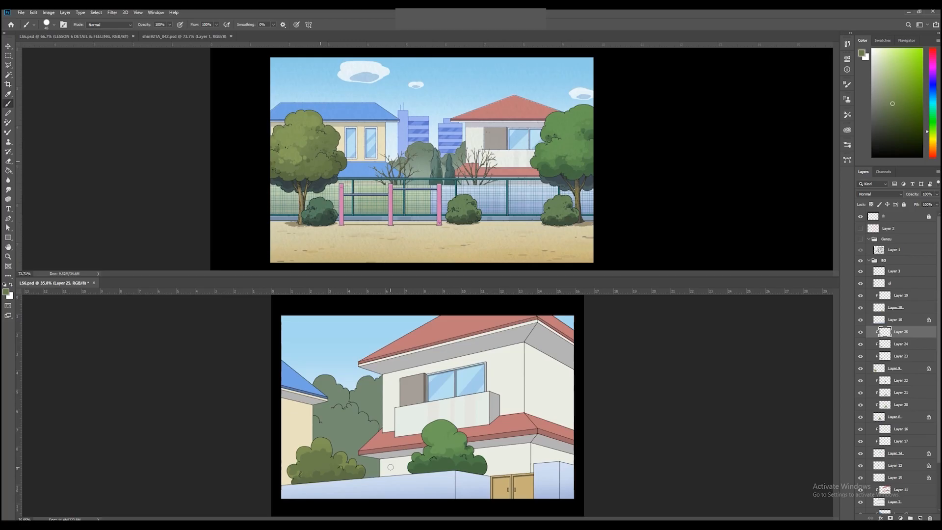
pyautogui.hotkey('ctrl', 'a')
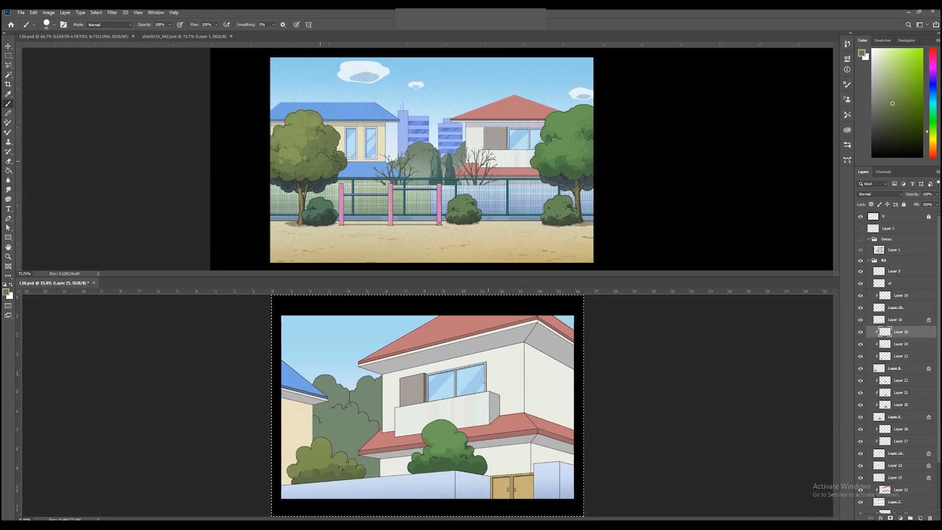
pyautogui.hotkey('ctrl', 'd')
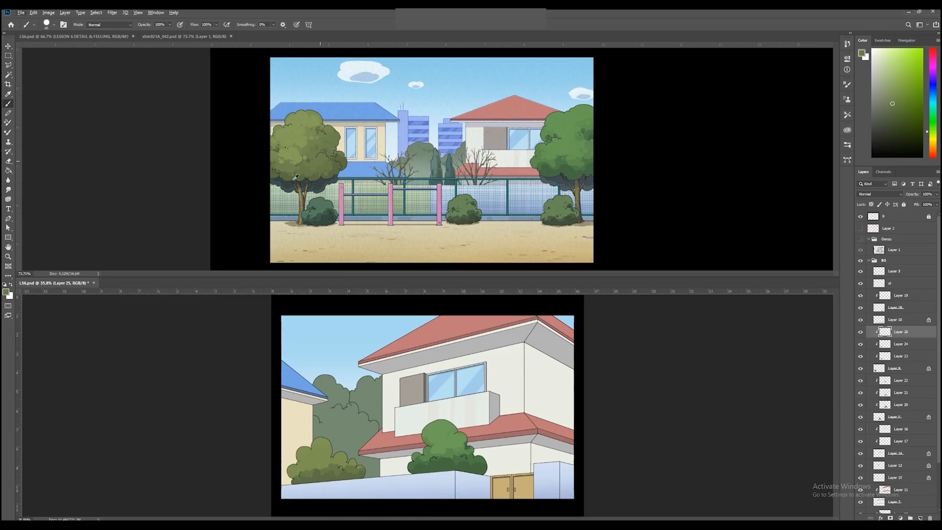
# - On Layer 25, sample a lighter olive from the reference tree and paint highlight clumps on the olive bush's upper half
pyautogui.keyDown('alt'); pyautogui.click(298, 147); pyautogui.keyUp('alt')
pyautogui.rightClick(325, 446)
pyautogui.keyDown('alt'); pyautogui.moveTo(322, 456); pyautogui.dragTo(340, 463); pyautogui.keyUp('alt')
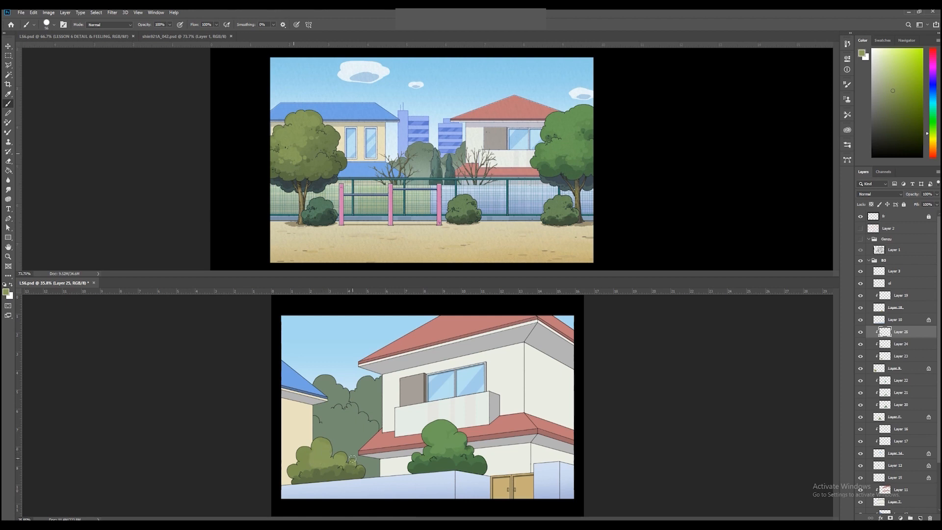
pyautogui.moveTo(341, 457); pyautogui.dragTo(337, 456)
pyautogui.press('e')
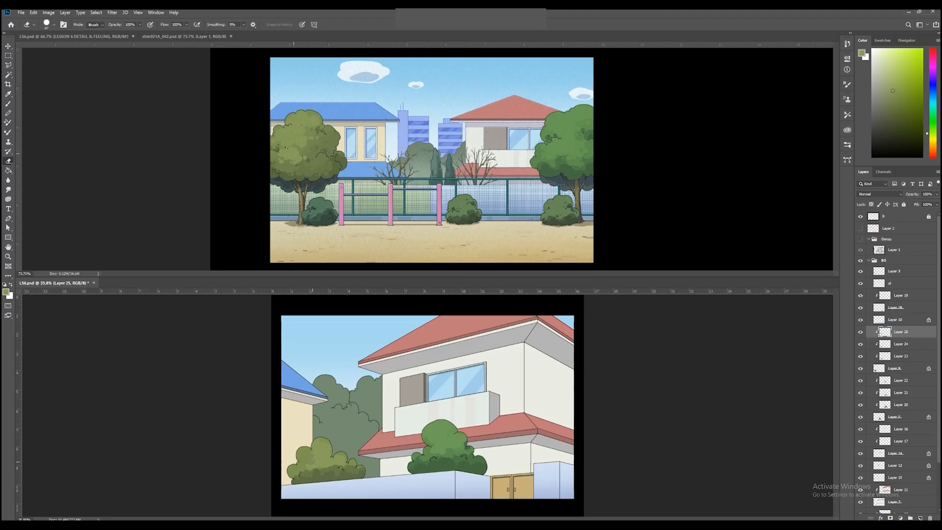
pyautogui.press('b')
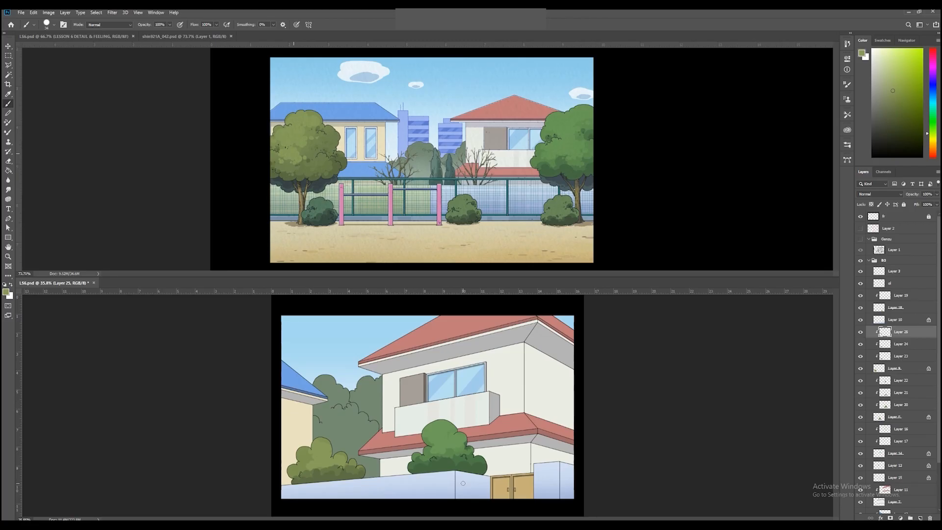
# - Add a fourth clipped layer and dab small dark olive leaf spots on the olive bush, sampling the color from the reference tree
pyautogui.click(920, 518)
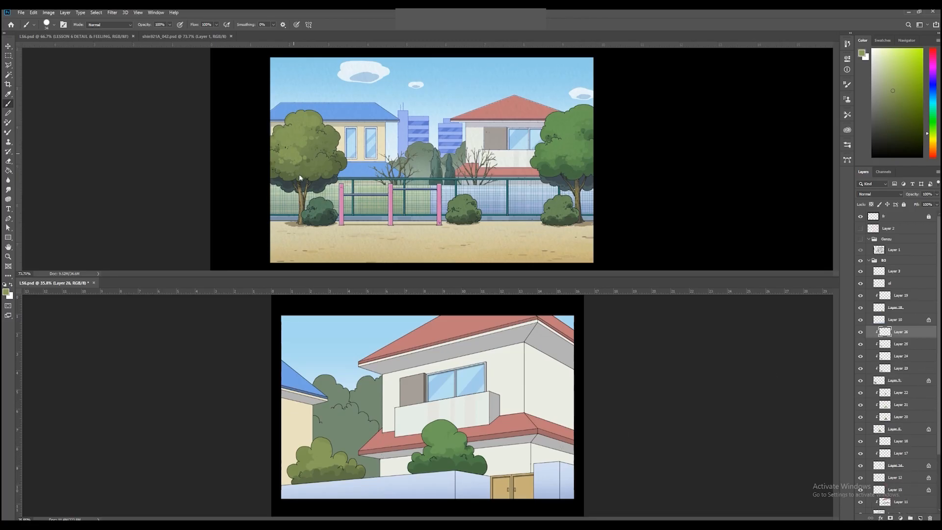
pyautogui.keyDown('alt'); pyautogui.click(309, 156); pyautogui.keyUp('alt')
pyautogui.moveTo(310, 468); pyautogui.dragTo(308, 471)
pyautogui.click(300, 469)
pyautogui.keyDown('alt'); pyautogui.click(321, 142); pyautogui.keyUp('alt')
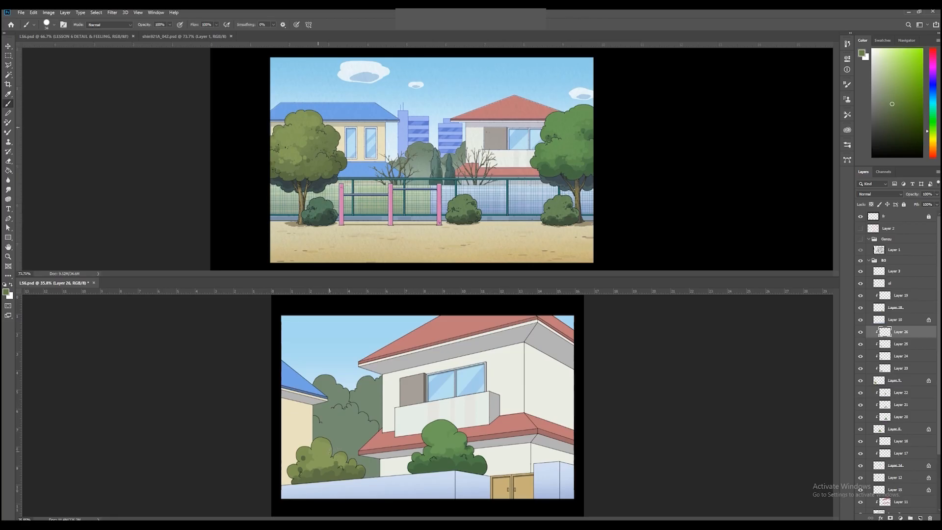
# - Return to Layer 25 and erase parts of the highlight clumps on the olive bush, reducing the eraser size
pyautogui.press('e')
pyautogui.hotkey('alt', '[')
pyautogui.moveTo(328, 455); pyautogui.dragTo(326, 453)
pyautogui.press('[')
# - Touch up the olive bush's highlight clumps on Layer 25, enlarging the brush and using a lighter olive
pyautogui.press('z')
pyautogui.moveTo(388, 449)
pyautogui.mouseDown()
pyautogui.moveTo(369, 459)
pyautogui.moveTo(388, 448)
pyautogui.mouseUp()
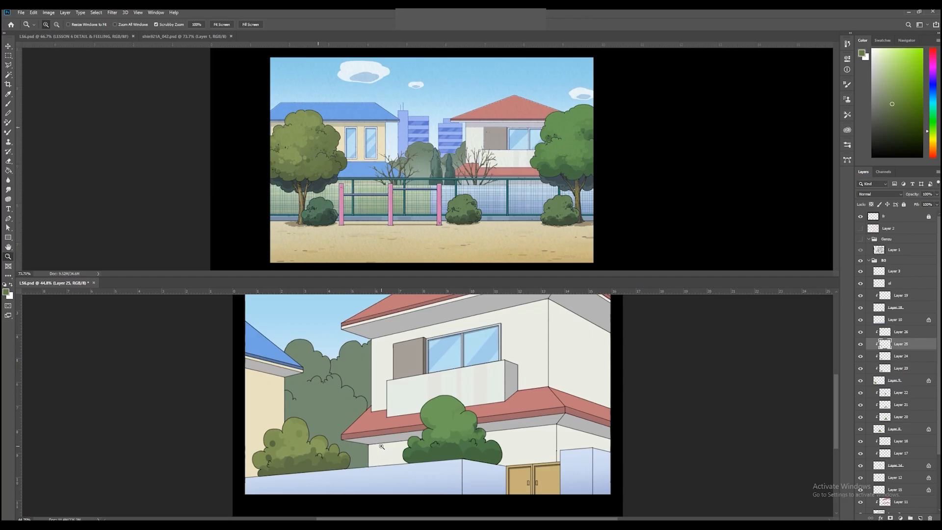
pyautogui.moveTo(319, 438); pyautogui.dragTo(346, 436)
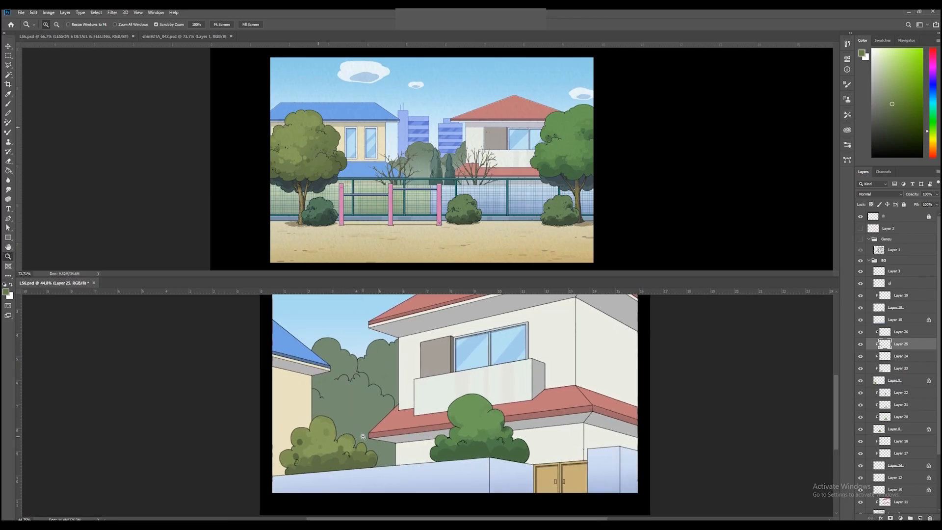
pyautogui.press('v')
pyautogui.press('e')
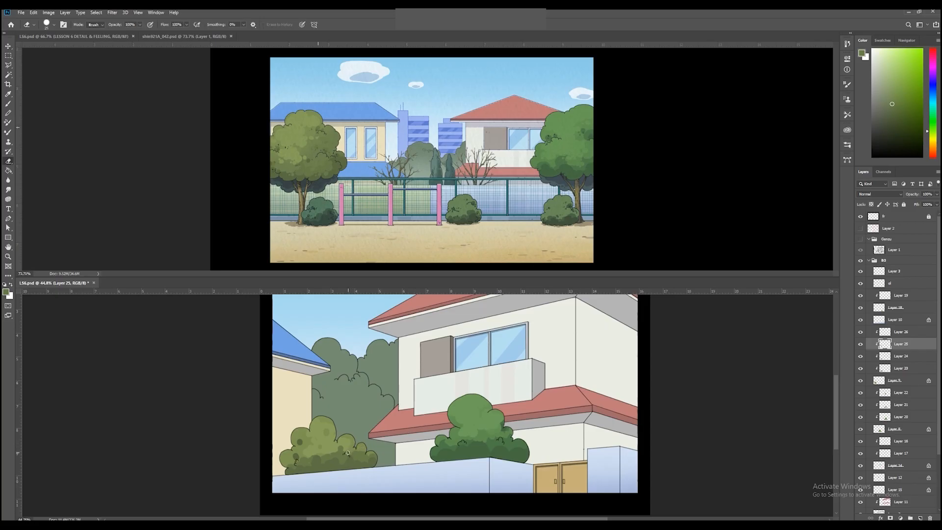
pyautogui.press('b')
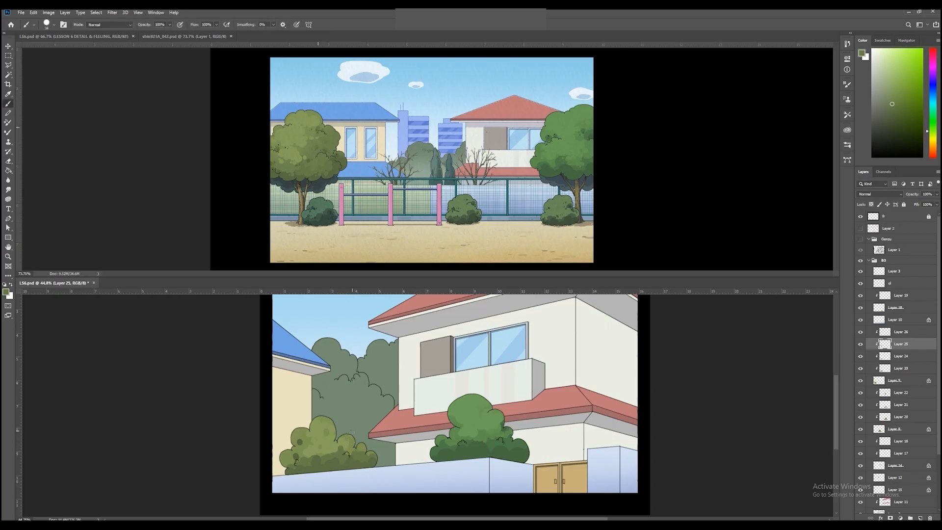
pyautogui.press(']')
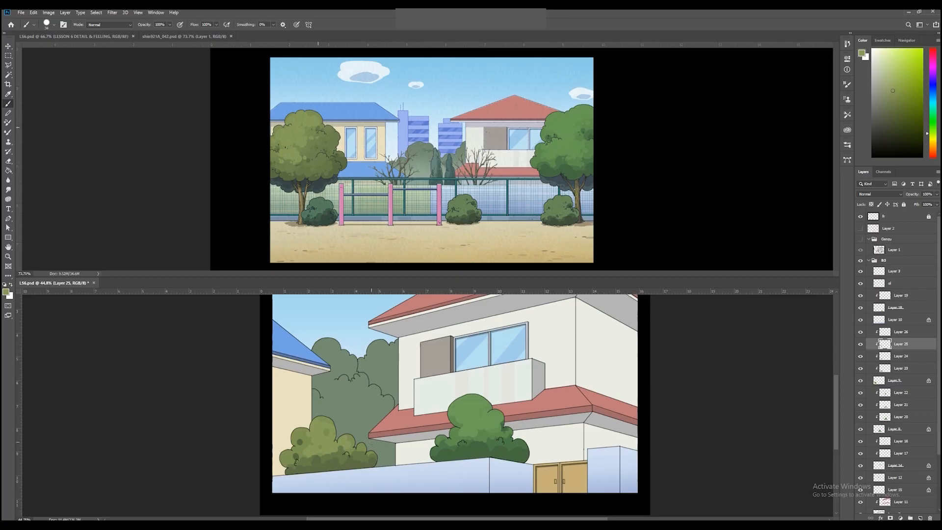
# - Lock transparency on the background trees' layer and brush a soft, pale gray-green sampled from the reference over their lower part
pyautogui.press('v')
pyautogui.click(446, 425)
pyautogui.click(871, 204)
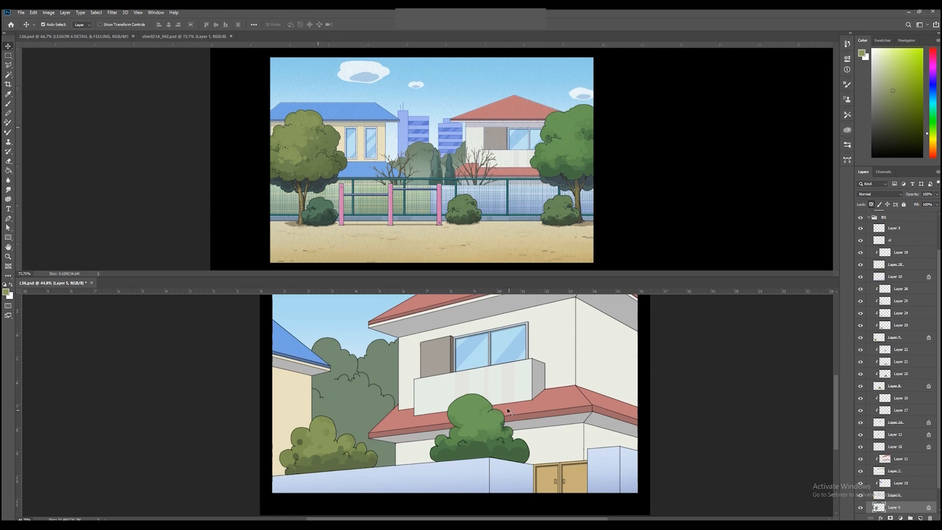
pyautogui.press('b')
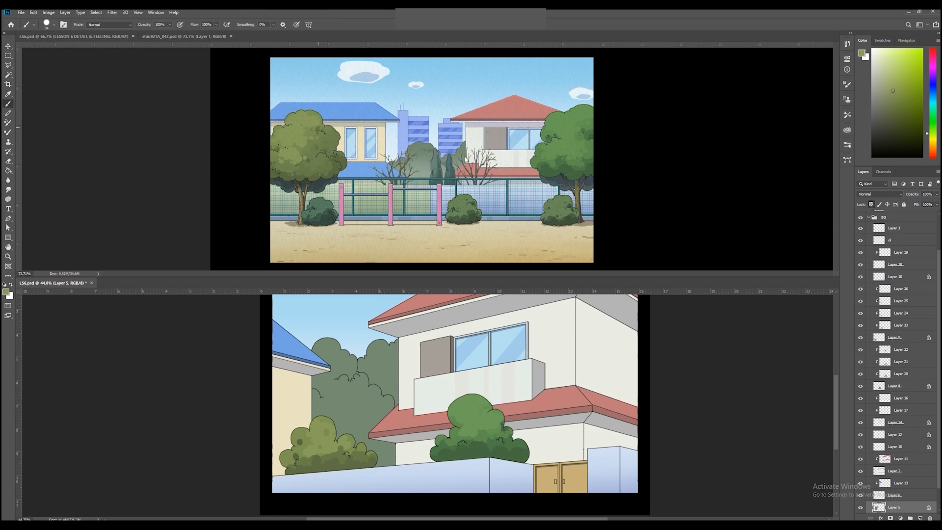
pyautogui.keyDown('alt'); pyautogui.click(422, 175); pyautogui.keyUp('alt')
pyautogui.rightClick(396, 453)
pyautogui.click(428, 372)
pyautogui.press('Return')
pyautogui.moveTo(430, 461)
pyautogui.mouseDown()
pyautogui.moveTo(293, 479)
pyautogui.moveTo(347, 495)
pyautogui.mouseUp()
# - Sample dark and pale gray-greens from the reference's distant trees and refine the soft dark-to-pale gradient on the background trees
pyautogui.keyDown('alt'); pyautogui.click(447, 156); pyautogui.keyUp('alt')
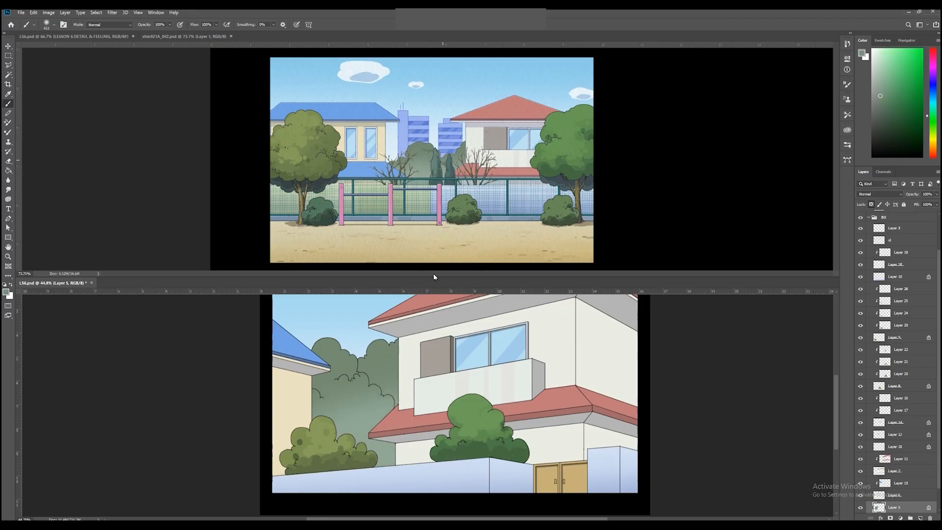
pyautogui.keyDown('alt'); pyautogui.click(415, 147); pyautogui.keyUp('alt')
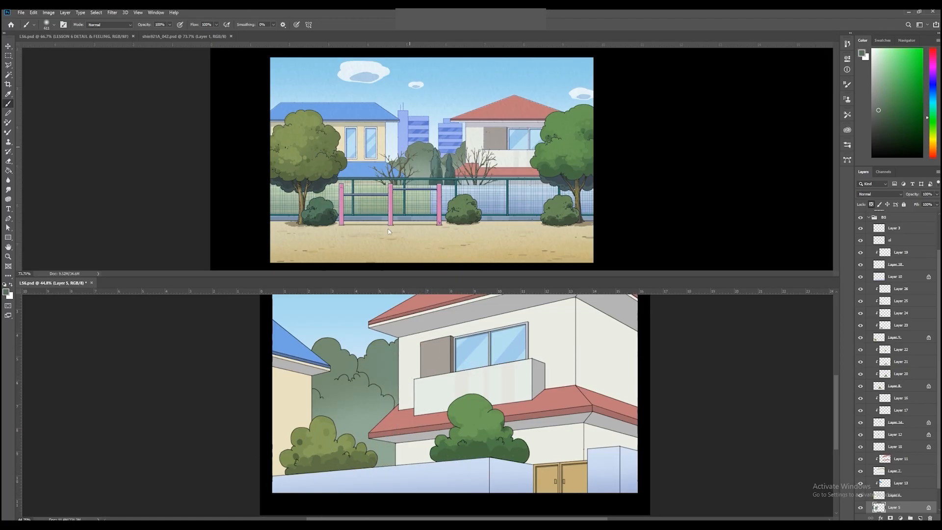
pyautogui.keyDown('alt'); pyautogui.rightClick(438, 351); pyautogui.keyUp('alt')
pyautogui.keyDown('alt'); pyautogui.rightClick(445, 365); pyautogui.keyUp('alt')
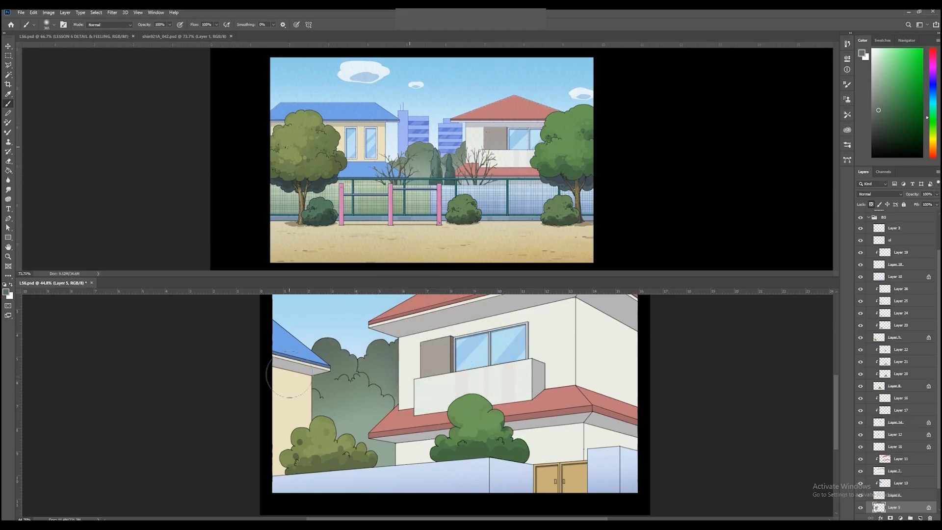
pyautogui.keyDown('alt'); pyautogui.click(428, 166); pyautogui.keyUp('alt')
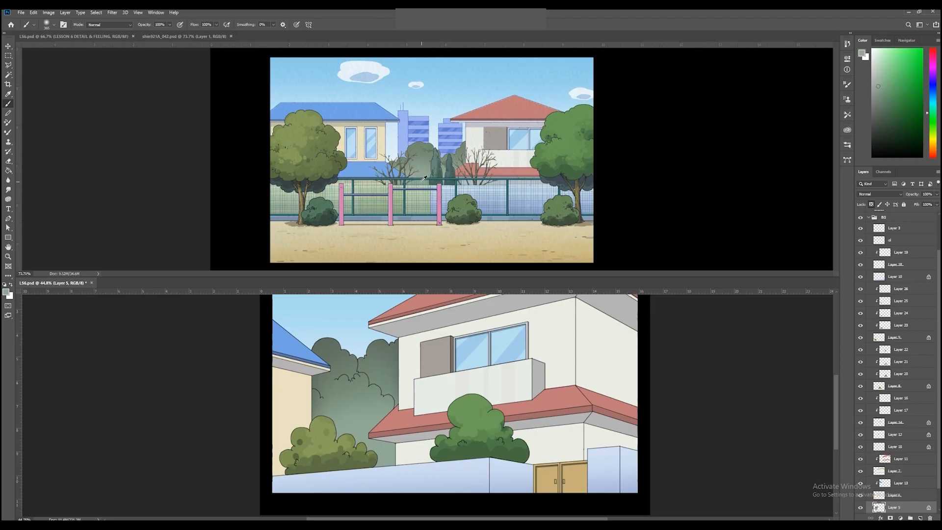
pyautogui.keyDown('alt'); pyautogui.rightClick(420, 442); pyautogui.keyUp('alt')
pyautogui.press('z')
pyautogui.moveTo(419, 399)
pyautogui.mouseDown()
pyautogui.moveTo(319, 400)
pyautogui.moveTo(389, 401)
pyautogui.mouseUp()
pyautogui.press('b')
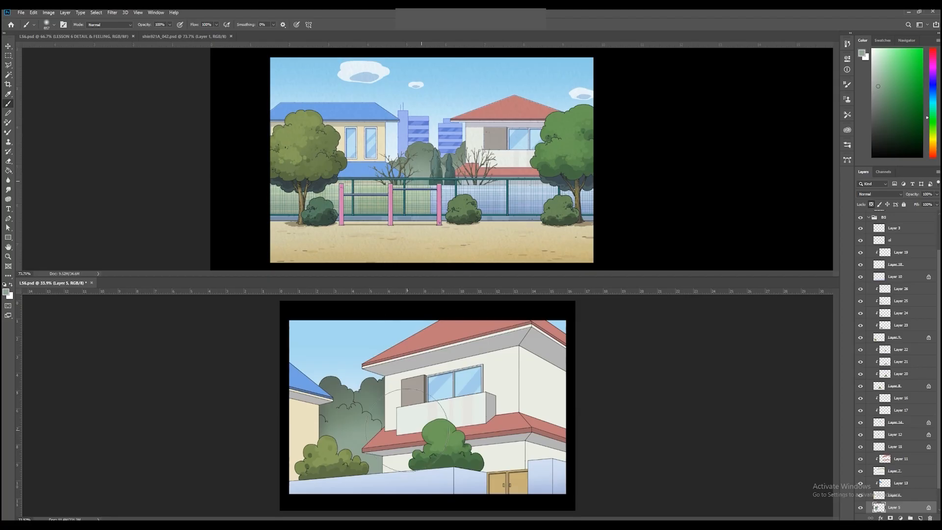
# - Sample a mid gray-green from the reference, add a layer clipped to the background trees and choose a small hard round brush
pyautogui.moveTo(422, 163); pyautogui.dragTo(446, 158)
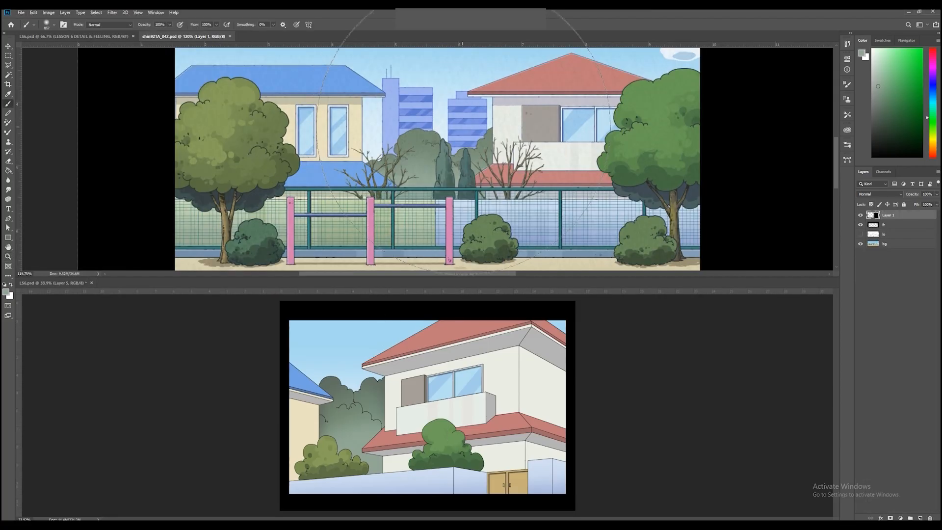
pyautogui.click(472, 400)
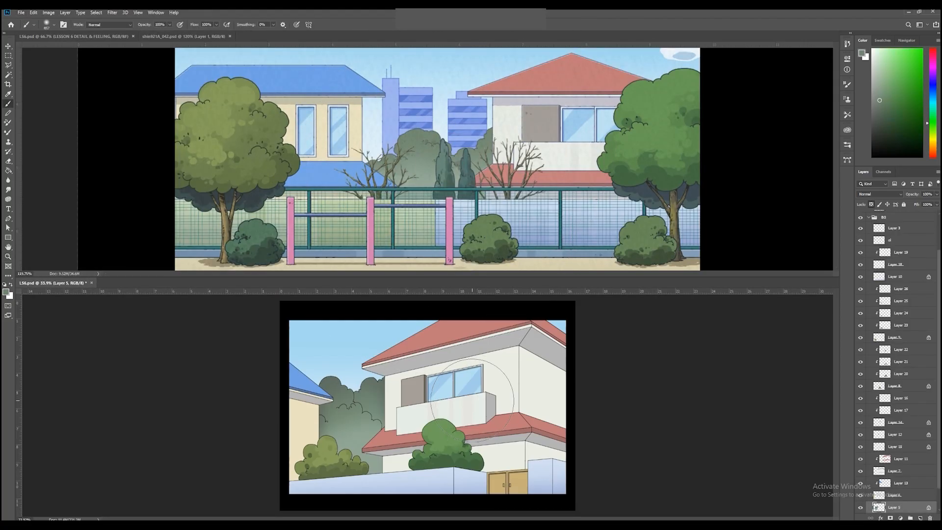
pyautogui.click(920, 518)
pyautogui.keyDown('alt'); pyautogui.click(884, 486); pyautogui.keyUp('alt')
pyautogui.keyDown('alt'); pyautogui.rightClick(368, 393); pyautogui.keyUp('alt')
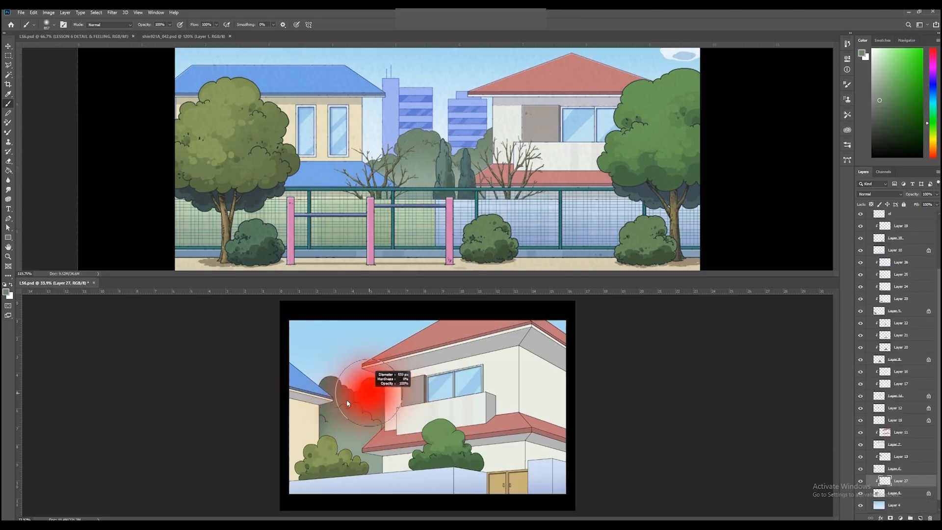
pyautogui.rightClick(343, 407)
pyautogui.click(379, 372)
pyautogui.keyDown('alt'); pyautogui.rightClick(318, 396); pyautogui.keyUp('alt')
pyautogui.keyDown('alt'); pyautogui.rightClick(332, 402); pyautogui.keyUp('alt')
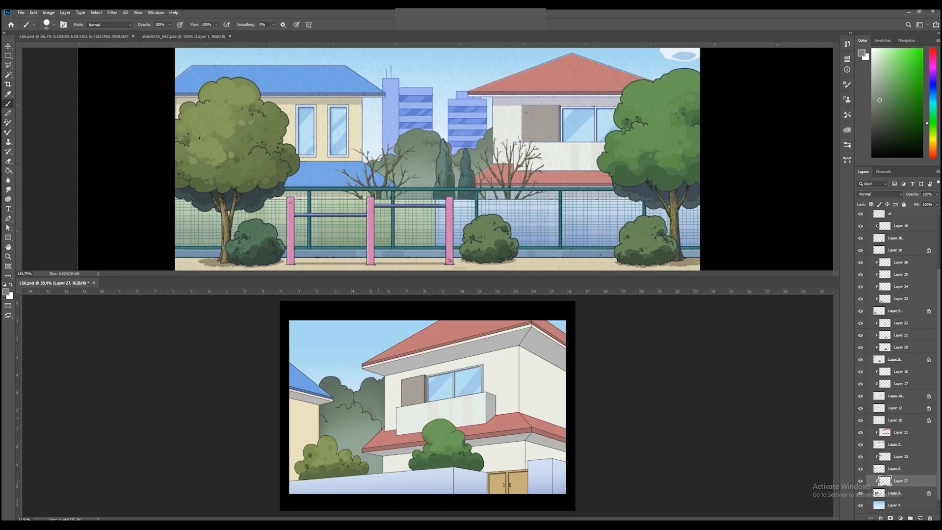
# - Dab small leaf spots over the background trees, lock the layer's transparency and recolor them with darker and lighter gray-greens
pyautogui.keyDown('alt'); pyautogui.rightClick(357, 415); pyautogui.keyUp('alt')
pyautogui.keyDown('alt'); pyautogui.click(461, 159); pyautogui.keyUp('alt')
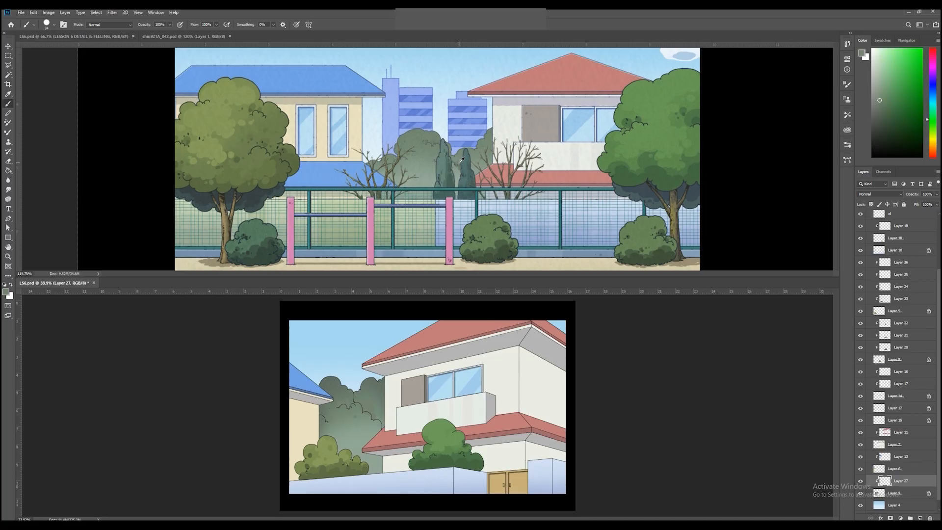
pyautogui.click(879, 105)
pyautogui.click(871, 204)
pyautogui.click(882, 110)
pyautogui.hotkey('alt', 'BackSpace')
pyautogui.keyDown('alt'); pyautogui.click(431, 145); pyautogui.keyUp('alt')
pyautogui.moveTo(358, 432); pyautogui.dragTo(364, 435)
pyautogui.click(356, 431)
pyautogui.press('z')
pyautogui.moveTo(413, 428)
pyautogui.mouseDown()
pyautogui.moveTo(393, 429)
pyautogui.moveTo(415, 433)
pyautogui.mouseUp()
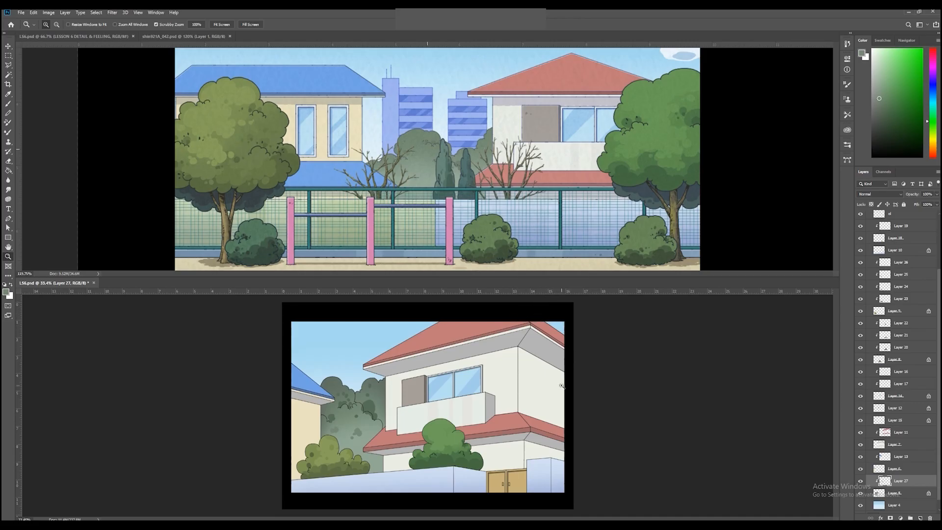
# - Select the gray underside of the eaves on the house wall layer and copy it to its own layer
pyautogui.press('v')
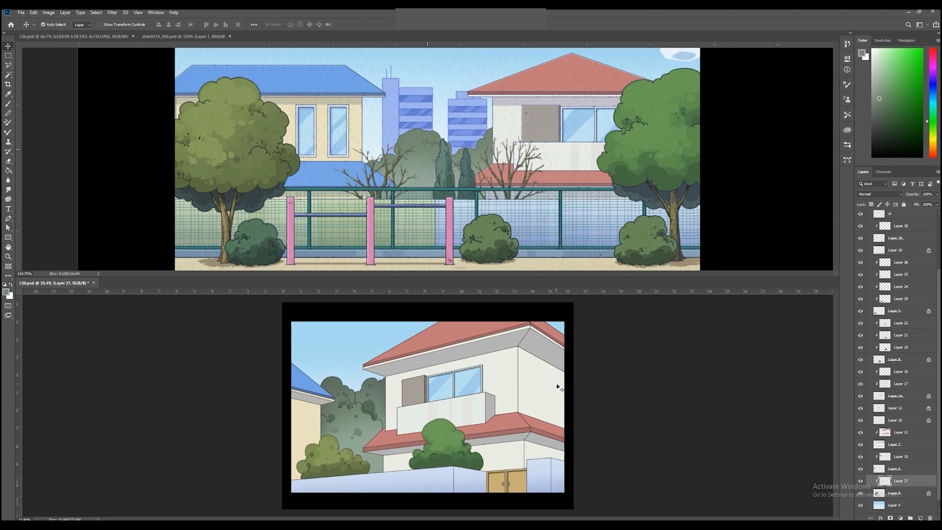
pyautogui.click(550, 357)
pyautogui.press('w')
pyautogui.click(559, 359)
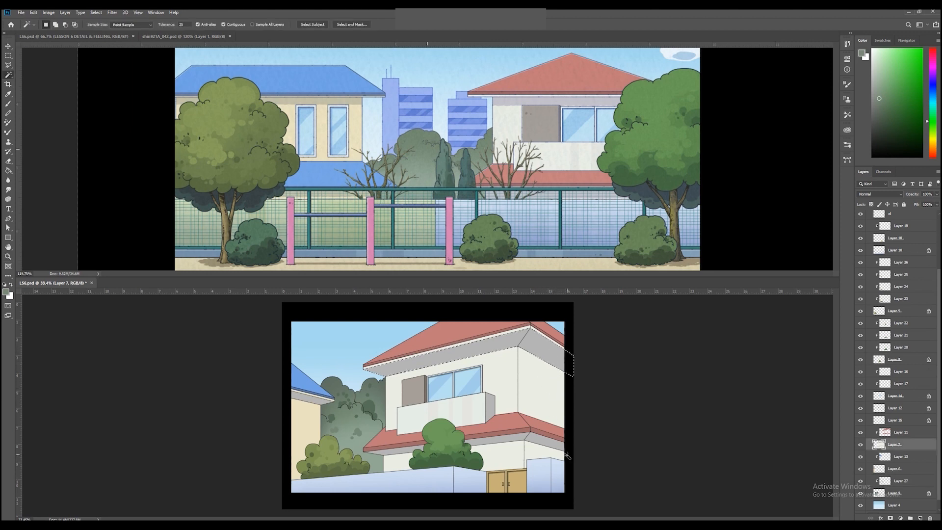
pyautogui.hotkey('ctrl', 'j')
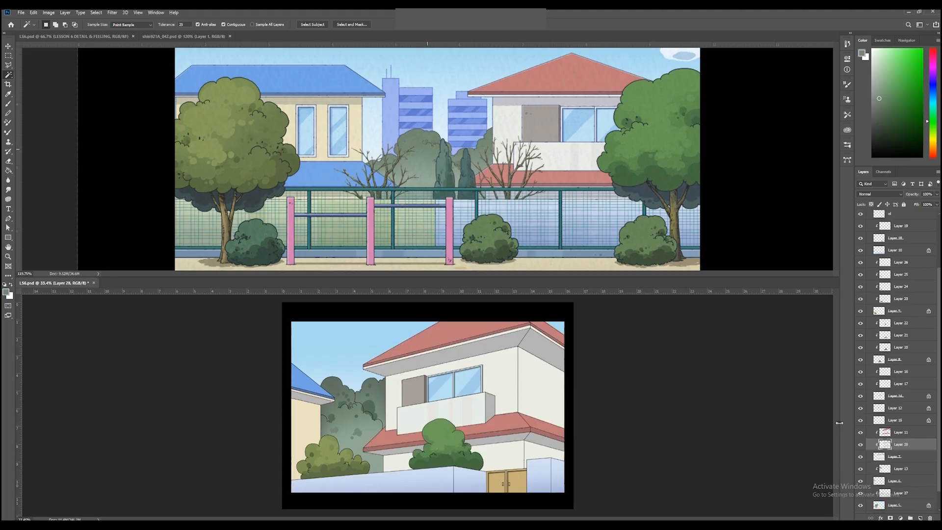
# - On Layer 7, sample the eaves' gray and paint the house's right side wall with a hard round brush
pyautogui.click(895, 456)
pyautogui.press('b')
pyautogui.keyDown('alt'); pyautogui.click(538, 349); pyautogui.keyUp('alt')
pyautogui.rightClick(535, 349)
pyautogui.click(564, 372)
pyautogui.click(524, 378)
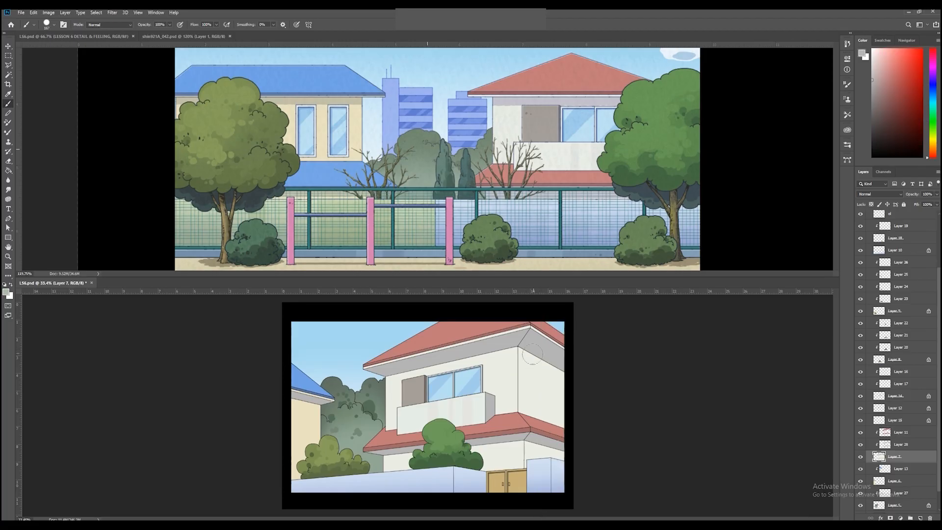
pyautogui.moveTo(532, 353); pyautogui.dragTo(532, 411)
pyautogui.moveTo(540, 358)
pyautogui.mouseDown()
pyautogui.moveTo(542, 422)
pyautogui.moveTo(563, 420)
pyautogui.moveTo(530, 467)
pyautogui.mouseUp()
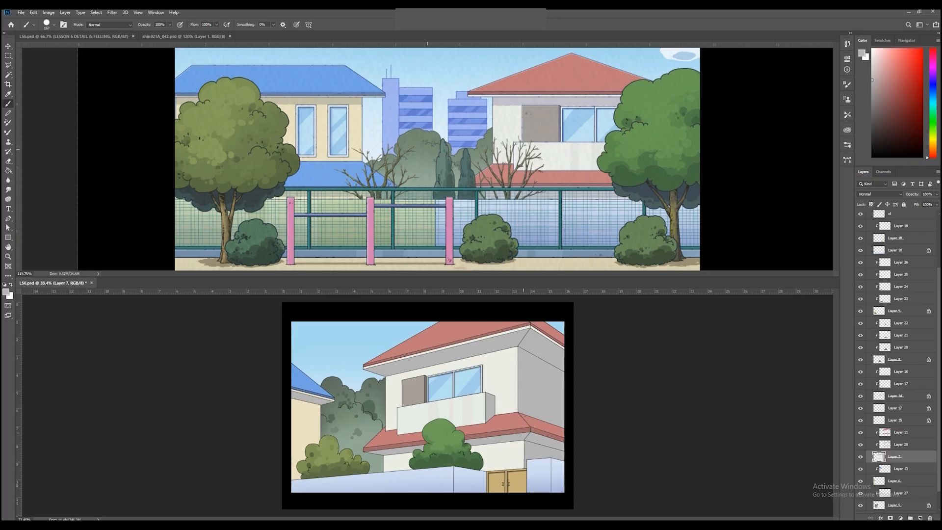
# - Set the copied eaves layer, Layer 28, to the Multiply blending mode
pyautogui.press('v')
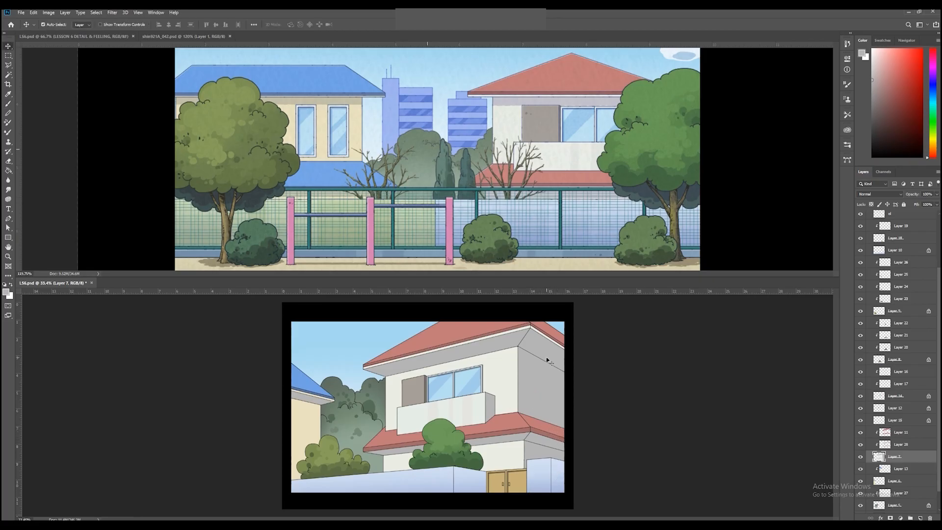
pyautogui.click(898, 446)
pyautogui.click(878, 194)
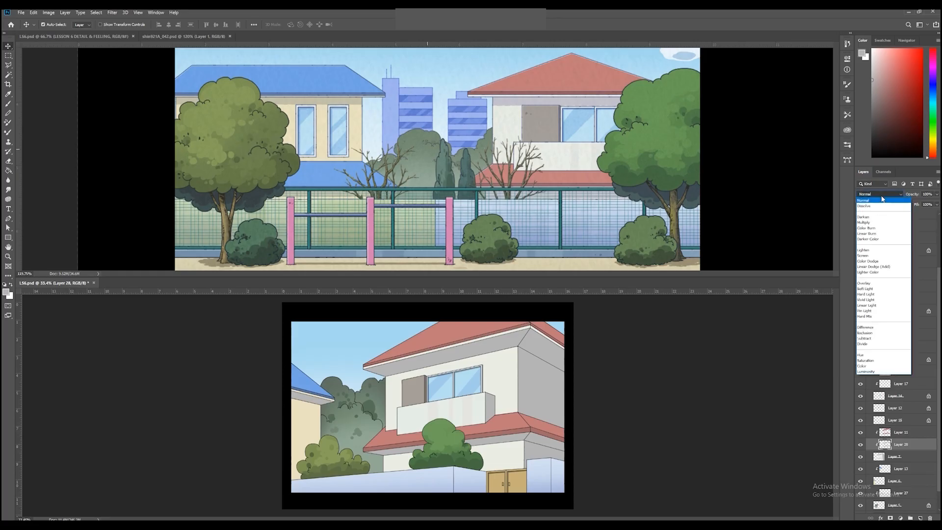
pyautogui.click(878, 217)
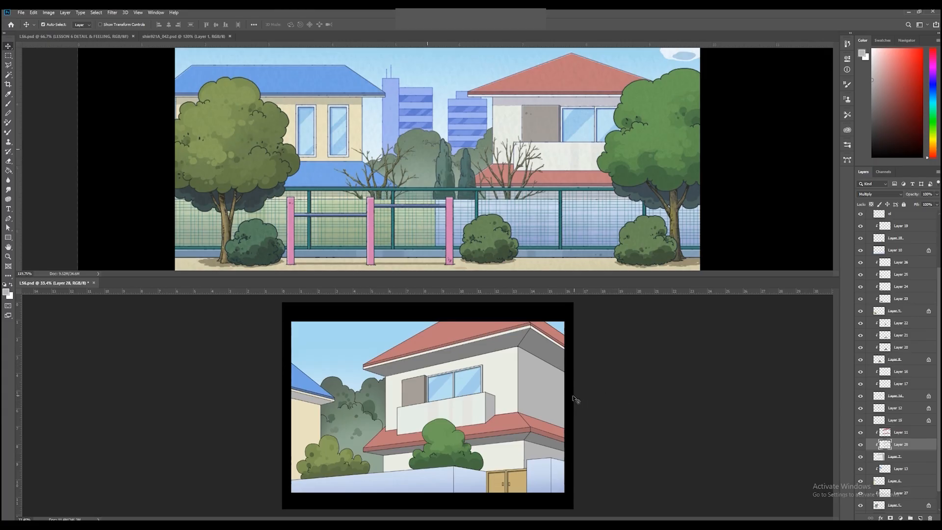
# - Sample the bluish-gray eave shadow from the reference and add a new clipped layer directly above the house wall layer
pyautogui.press('b')
pyautogui.keyDown('alt'); pyautogui.click(529, 97); pyautogui.keyUp('alt')
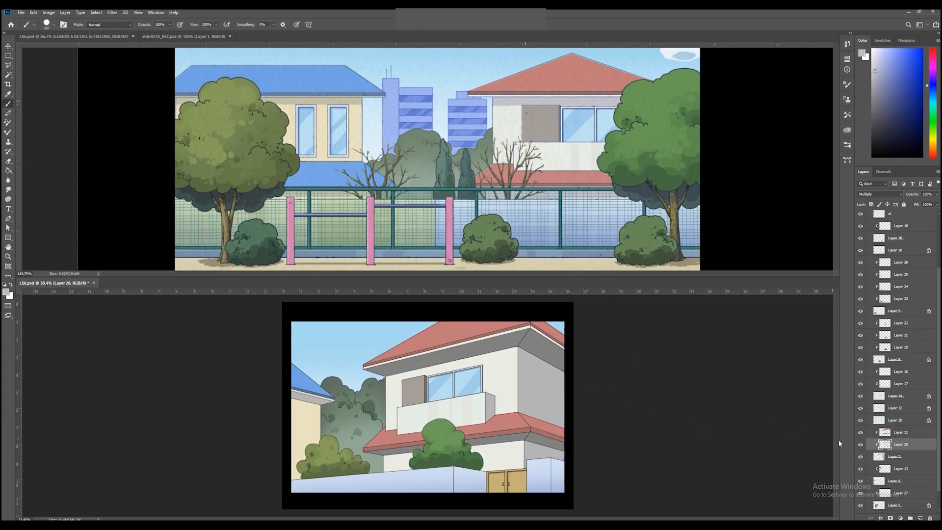
pyautogui.click(908, 458)
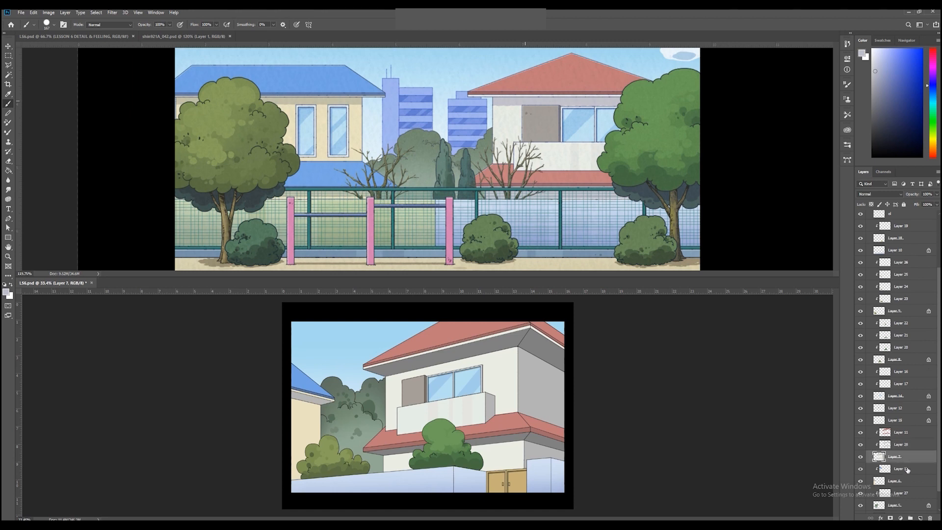
pyautogui.click(920, 518)
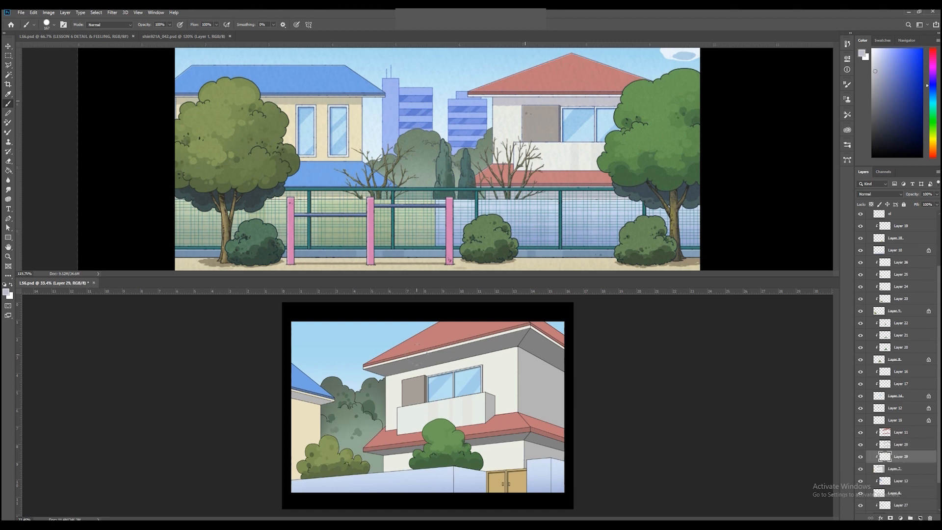
pyautogui.moveTo(421, 366); pyautogui.dragTo(394, 372)
pyautogui.keyDown('shift'); pyautogui.click(513, 353); pyautogui.keyUp('shift')
pyautogui.hotkey('ctrl', 'z')
pyautogui.hotkey('ctrl', 'z')
# - Save the work path as Path 1 and move its guide line endpoint up to the wall's corner beneath the upper eaves
pyautogui.click(847, 160)
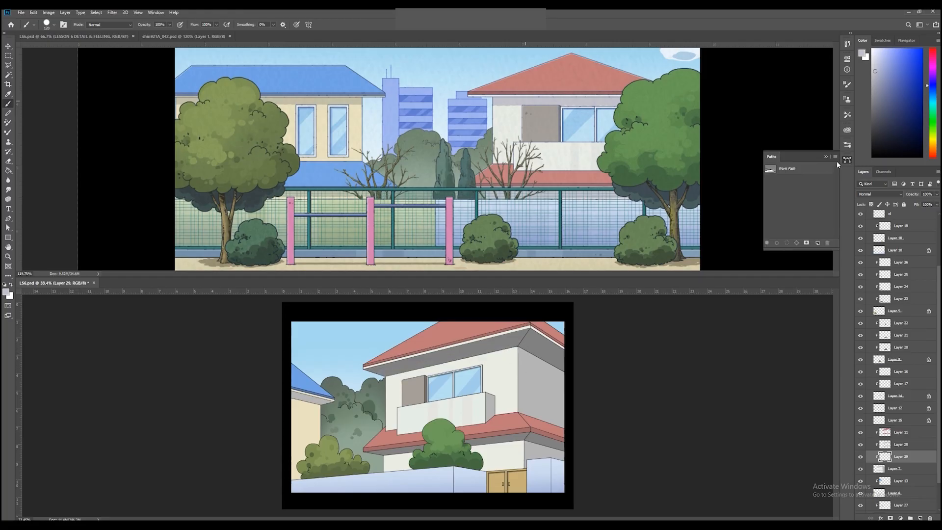
pyautogui.doubleClick(792, 168)
pyautogui.click(513, 182)
pyautogui.press('a')
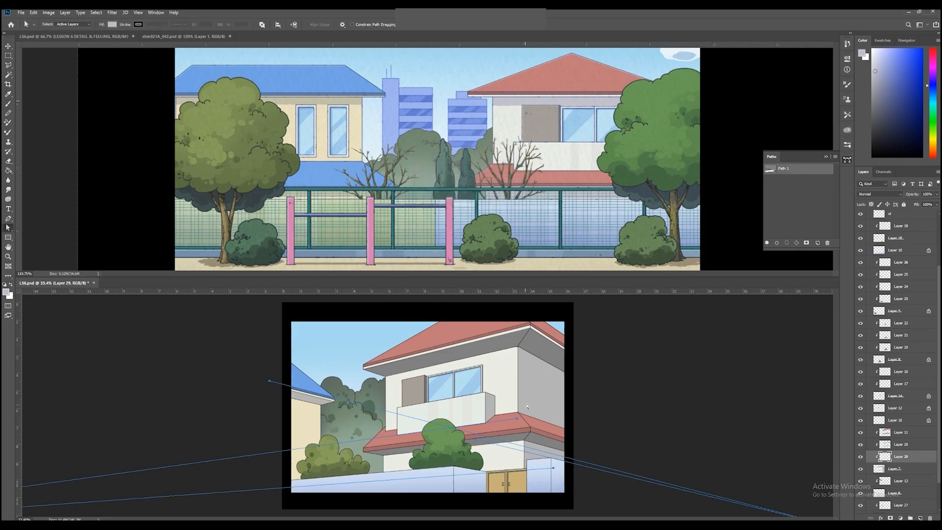
pyautogui.moveTo(518, 420); pyautogui.dragTo(534, 353)
# - Paint a straight bluish-gray shadow strip along the guide line beneath the upper eaves, and hide the path
pyautogui.press('b')
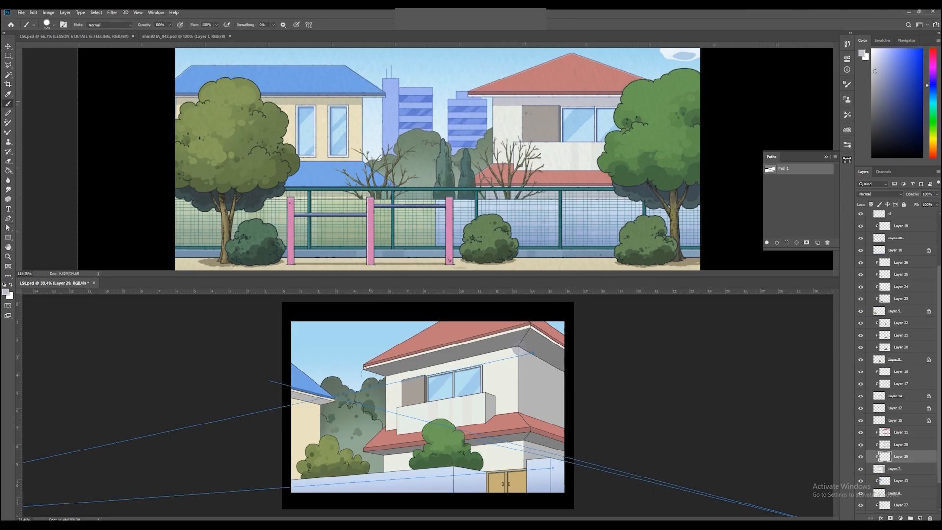
pyautogui.keyDown('shift'); pyautogui.click(378, 378); pyautogui.keyUp('shift')
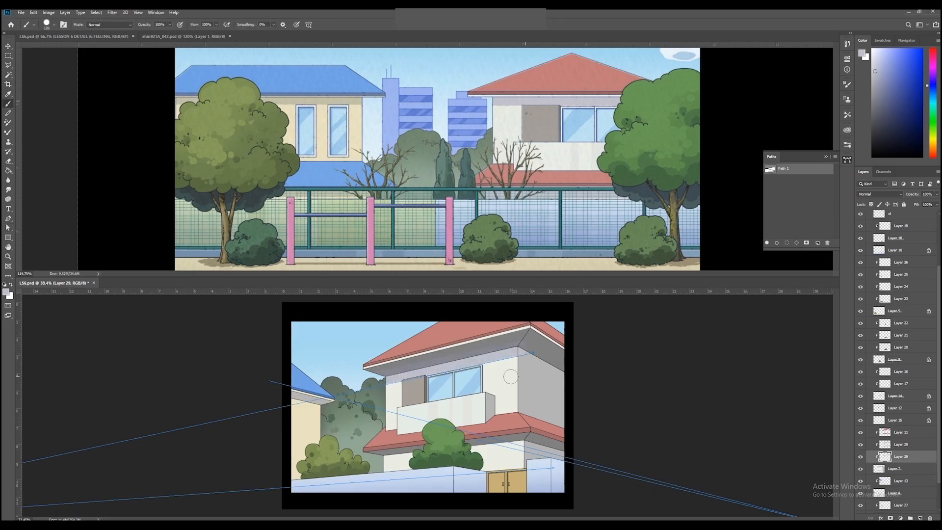
pyautogui.click(802, 207)
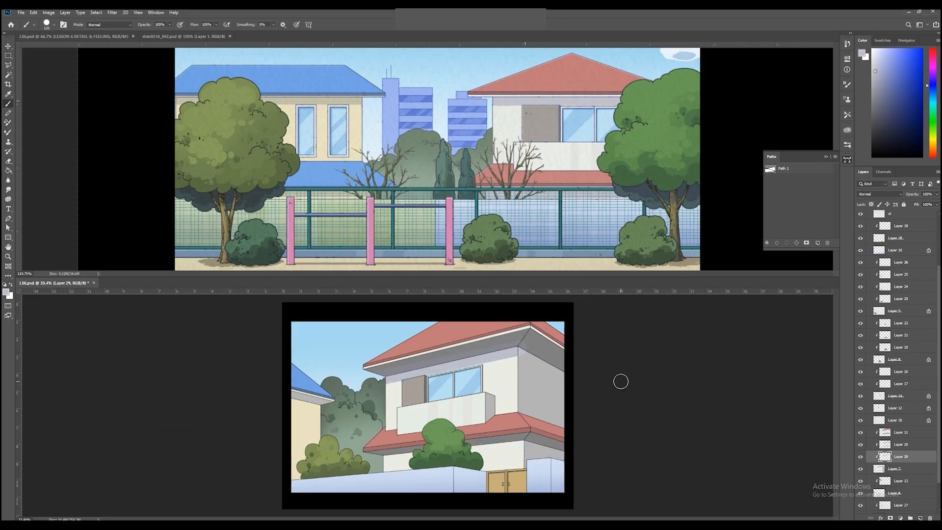
# - Save the document, check the eaves with Layer 28 hidden and shown, and reselect the wall shadow layer, Layer 29
pyautogui.hotkey('ctrl', 's')
pyautogui.click(861, 445)
pyautogui.click(861, 444)
pyautogui.click(897, 445)
pyautogui.click(898, 456)
# - Examine the edge of the wall shadow up close at the corner beneath the upper eaves
pyautogui.press('e')
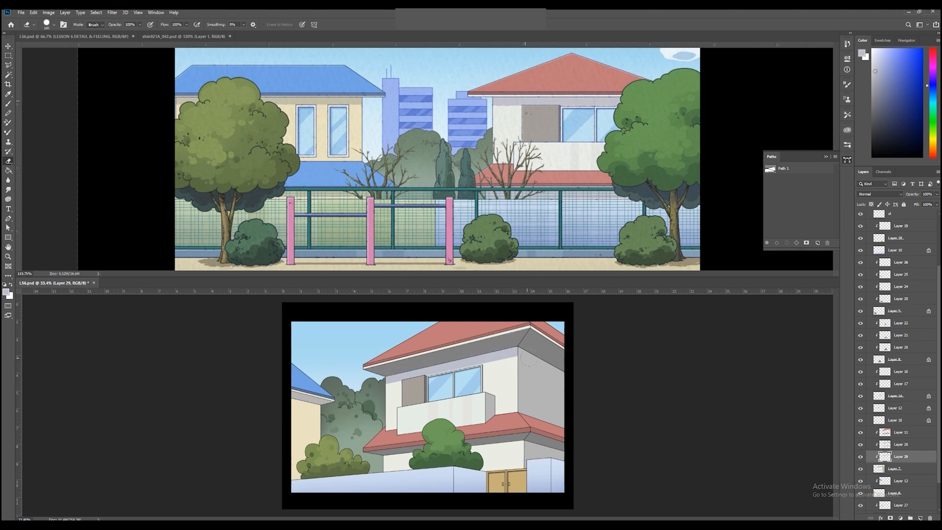
pyautogui.press('z')
pyautogui.click(526, 340)
pyautogui.press('e')
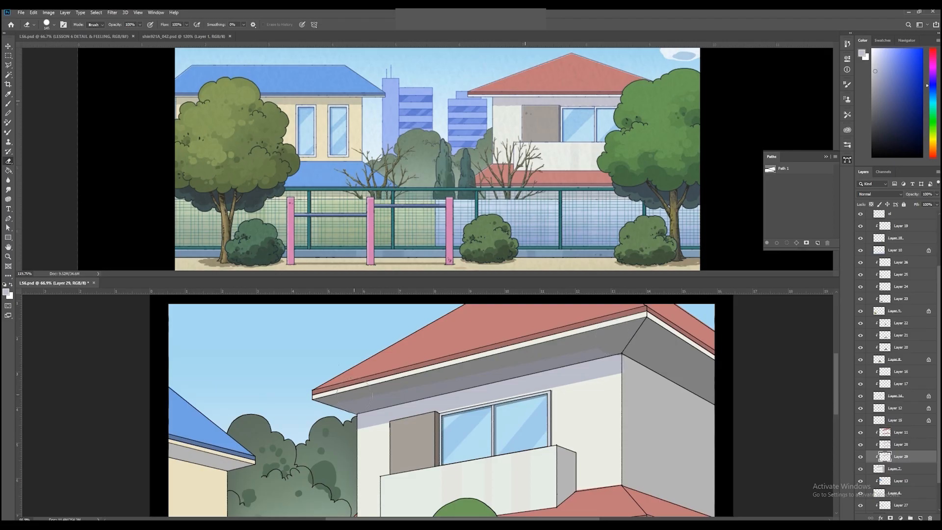
pyautogui.press('b')
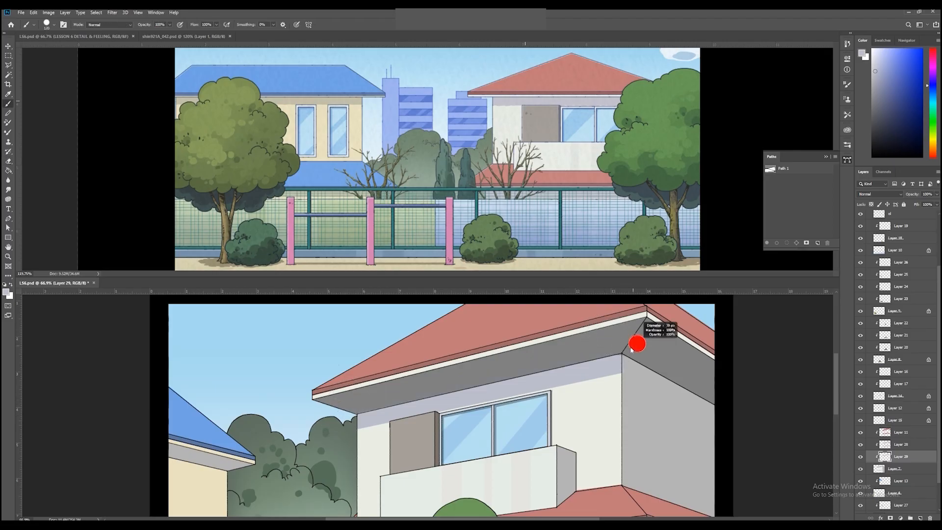
pyautogui.press('e')
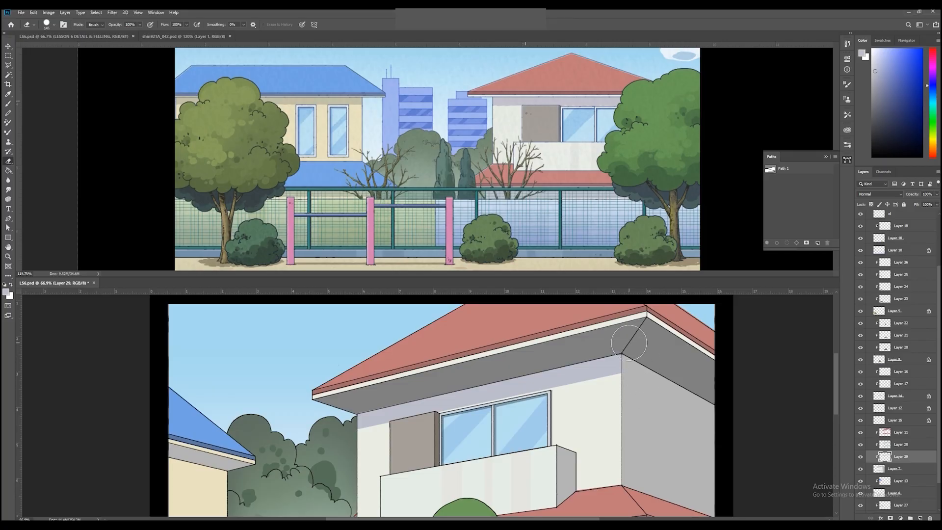
pyautogui.press('z')
pyautogui.moveTo(604, 378)
pyautogui.mouseDown()
pyautogui.moveTo(381, 424)
pyautogui.moveTo(483, 403)
pyautogui.mouseUp()
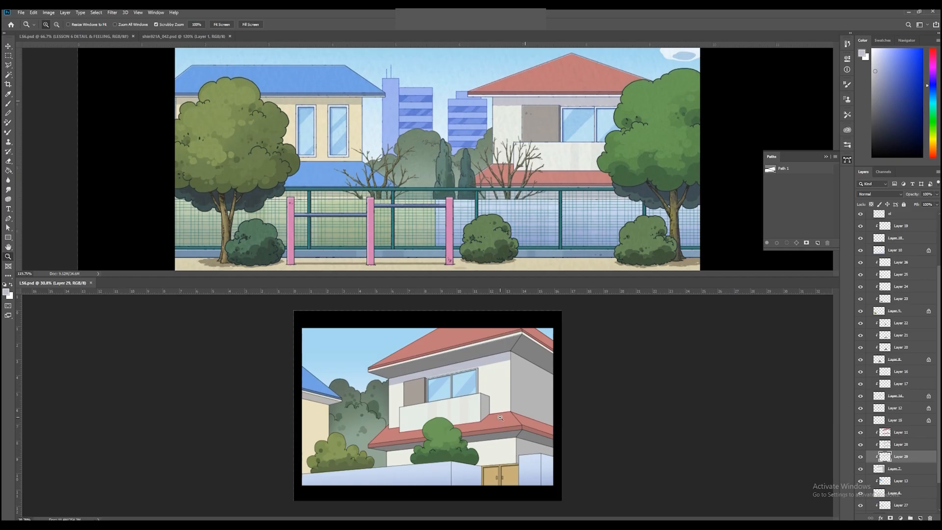
# - Copy the neighboring blue-roofed house's eave underside from Layer 6 onto a new clipped layer and set it to Multiply
pyautogui.press('v')
pyautogui.click(325, 403)
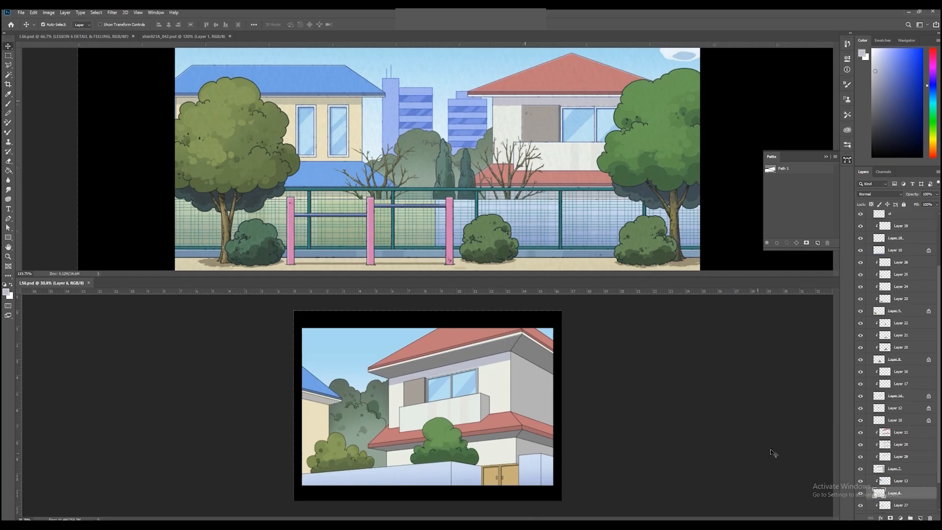
pyautogui.press('w')
pyautogui.click(320, 393)
pyautogui.hotkey('ctrl', 'j')
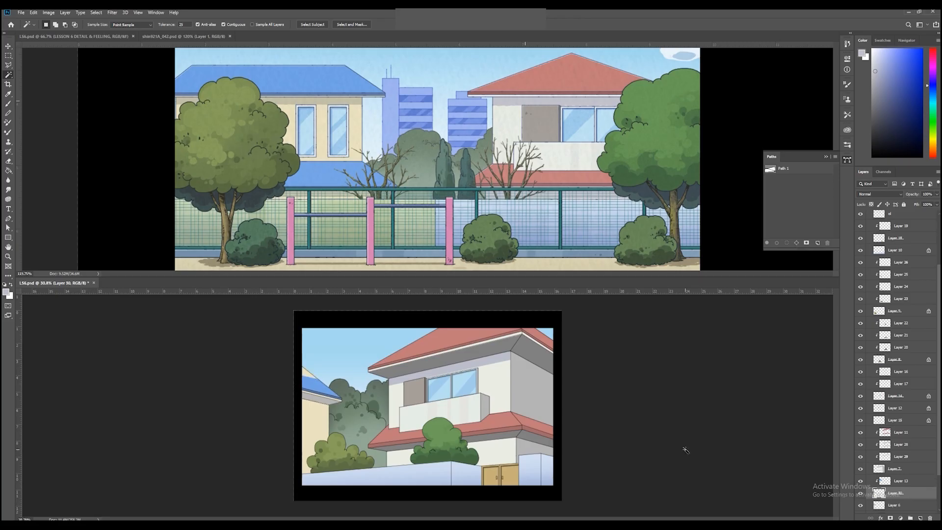
pyautogui.press('z')
pyautogui.click(879, 194)
pyautogui.click(879, 219)
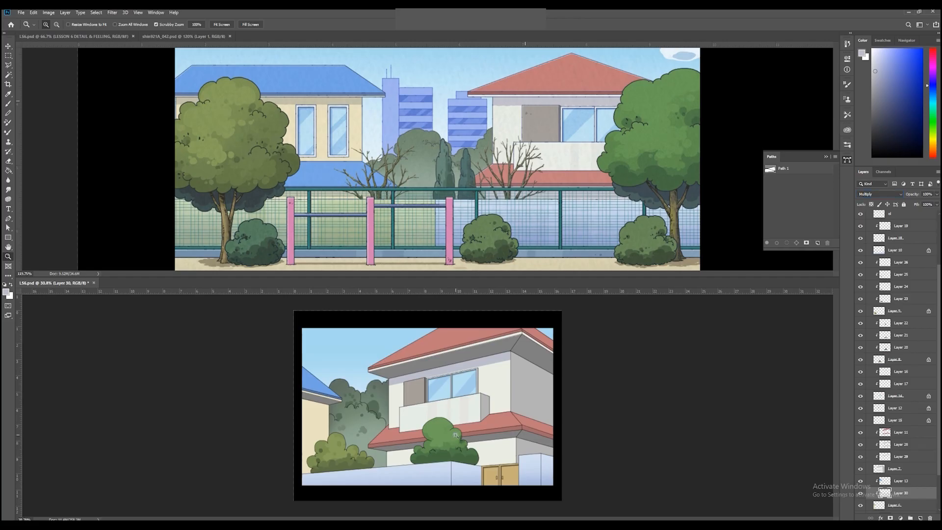
# - Lock the transparent pixels of Layer 6, repaint the neighboring house's wall in a muted grayish beige, and save the document
pyautogui.press('b')
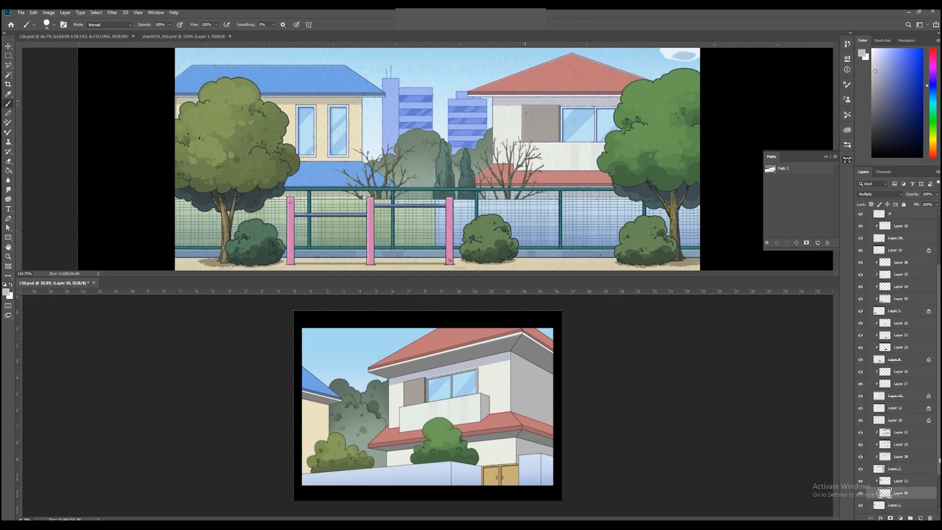
pyautogui.moveTo(939, 448); pyautogui.dragTo(939, 461)
pyautogui.click(912, 489)
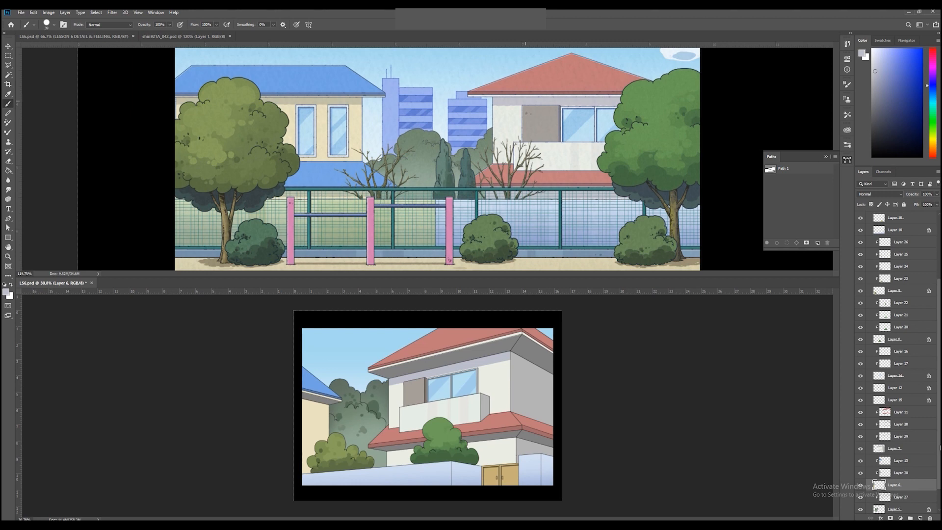
pyautogui.click(872, 204)
pyautogui.keyDown('alt'); pyautogui.click(400, 385); pyautogui.keyUp('alt')
pyautogui.moveTo(324, 410); pyautogui.dragTo(313, 511)
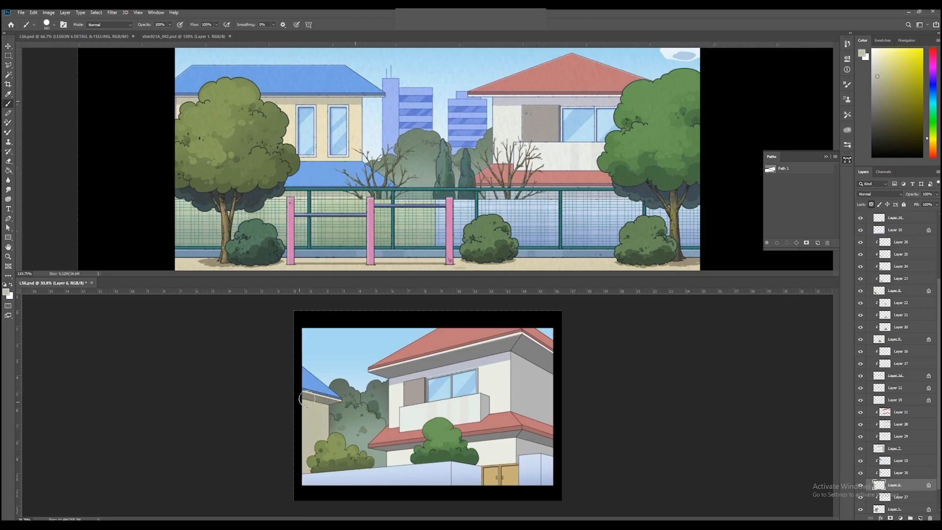
pyautogui.hotkey('ctrl', 's')
# - Select the bluish front boundary wall's layer and add a new layer clipped to it
pyautogui.press('z')
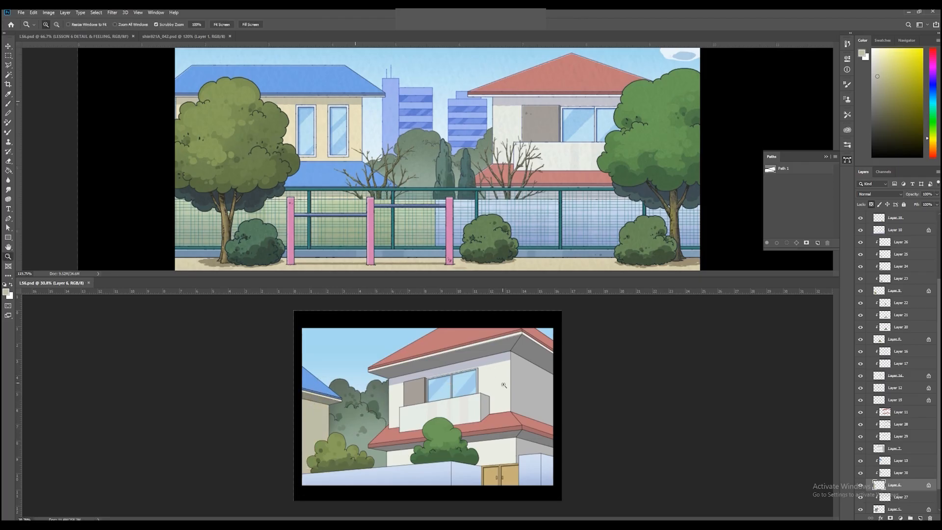
pyautogui.moveTo(397, 424); pyautogui.dragTo(407, 430)
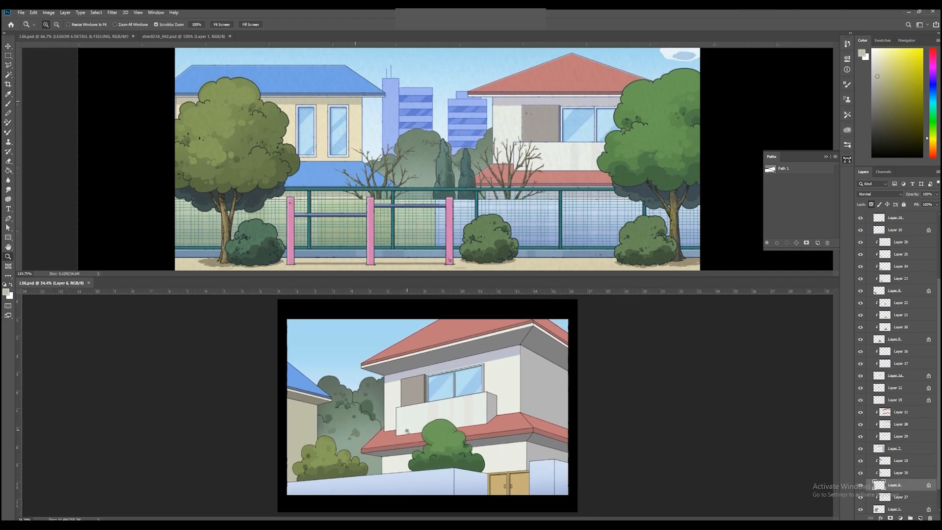
pyautogui.press('v')
pyautogui.click(472, 489)
pyautogui.click(920, 518)
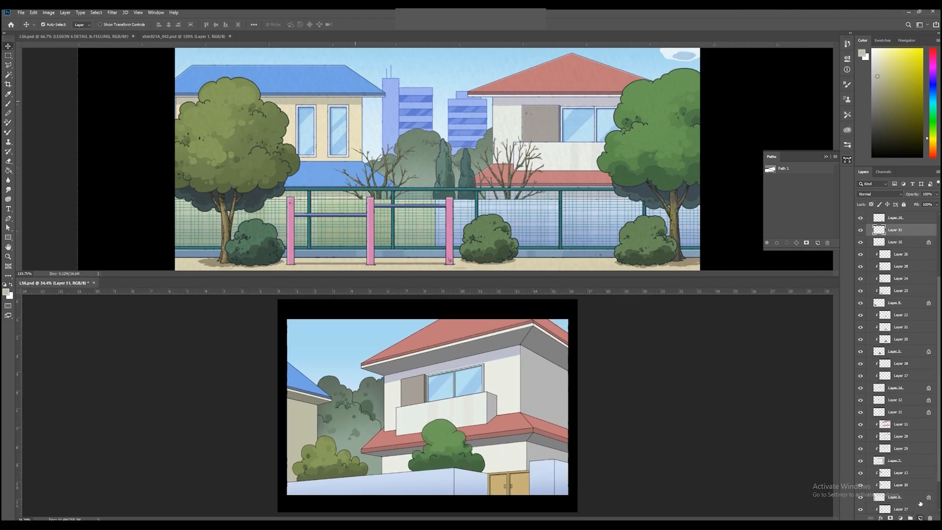
pyautogui.hotkey('ctrl', 'alt', 'g')
# - Paint the side faces of the boundary wall and gate pillar in a darker gray, and blend the layer to darken the wall's gradient
pyautogui.press('b')
pyautogui.click(867, 93)
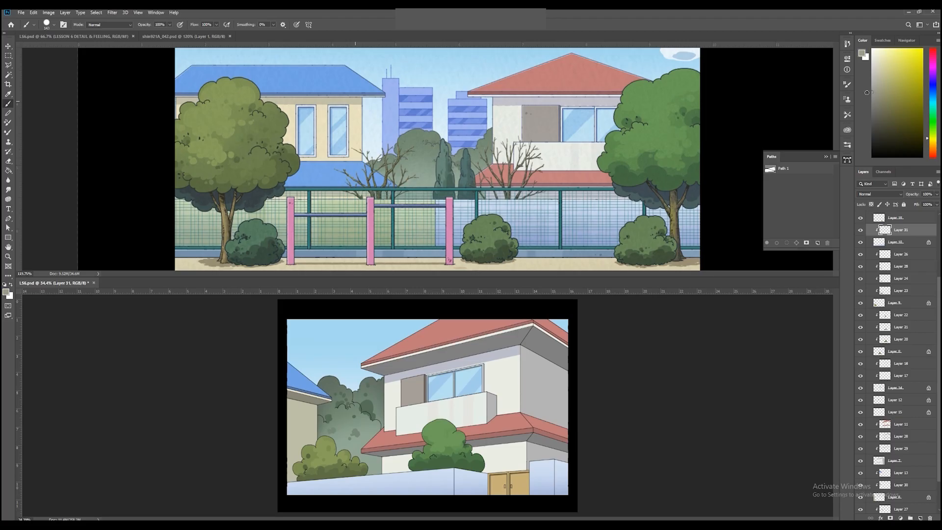
pyautogui.moveTo(461, 490)
pyautogui.mouseDown()
pyautogui.moveTo(472, 491)
pyautogui.moveTo(478, 511)
pyautogui.mouseUp()
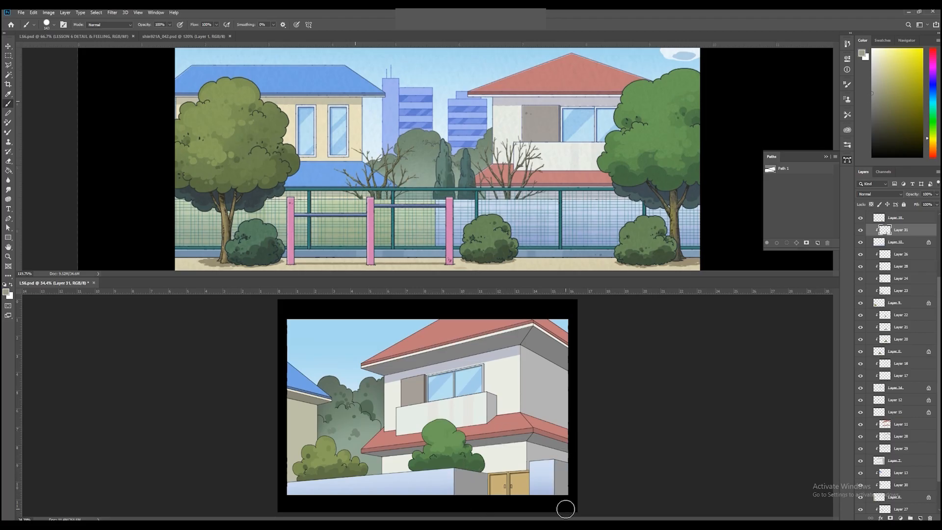
pyautogui.click(884, 194)
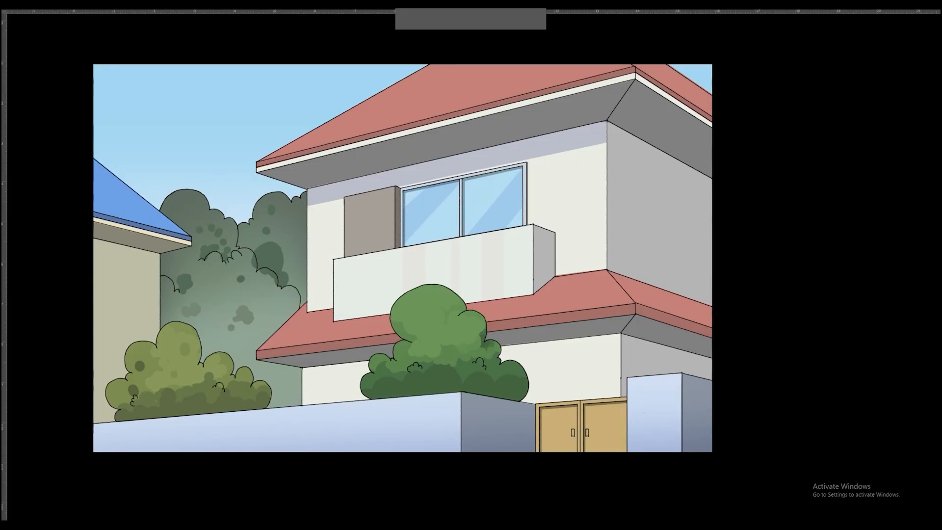